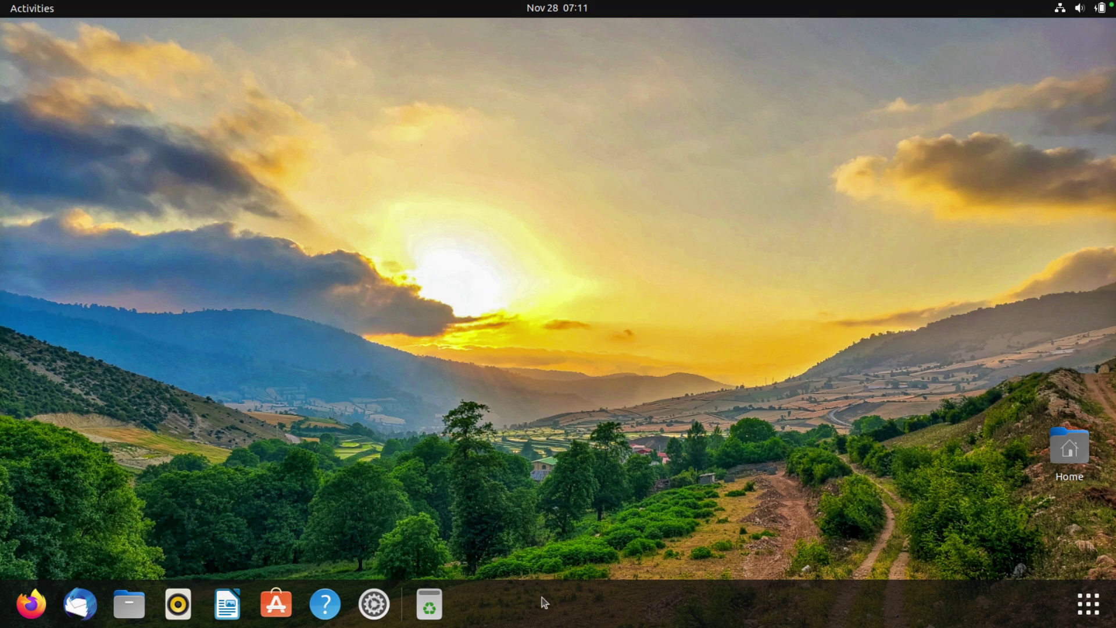
- Open the About This Mac window of the host computer to check its hardware details, and close it
mouse_move(720, 616)
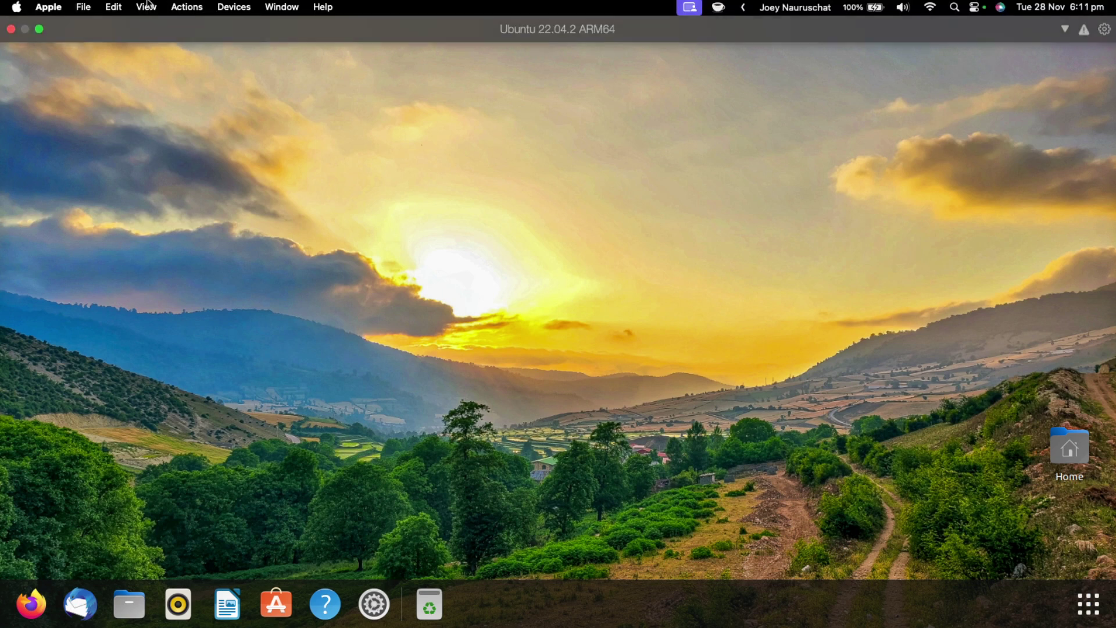
left_click(48, 7)
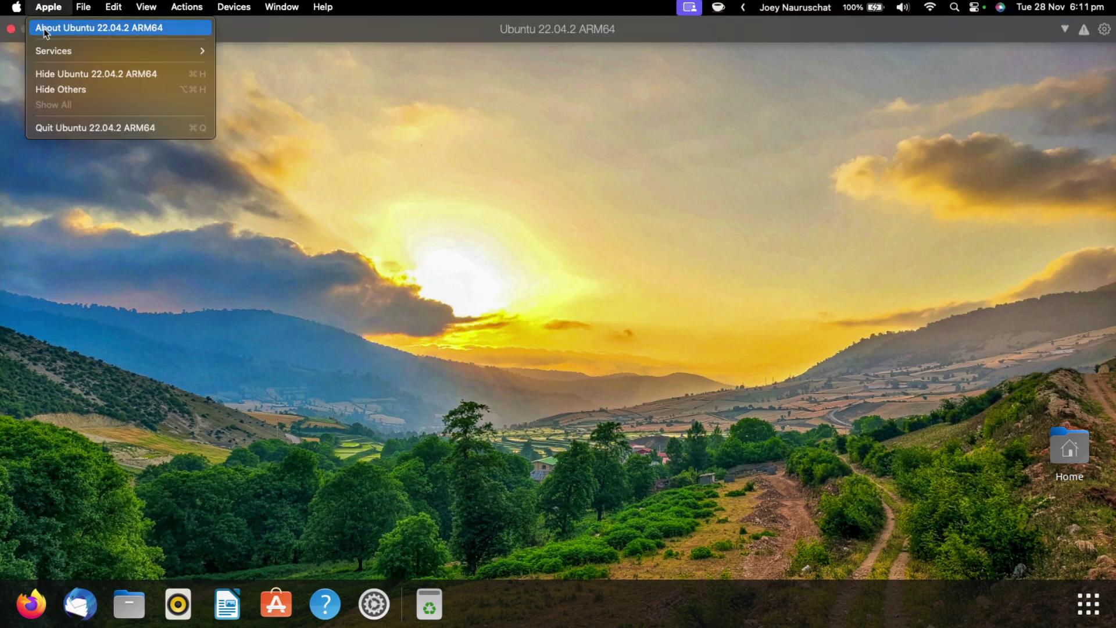
mouse_move(16, 7)
left_click(25, 32)
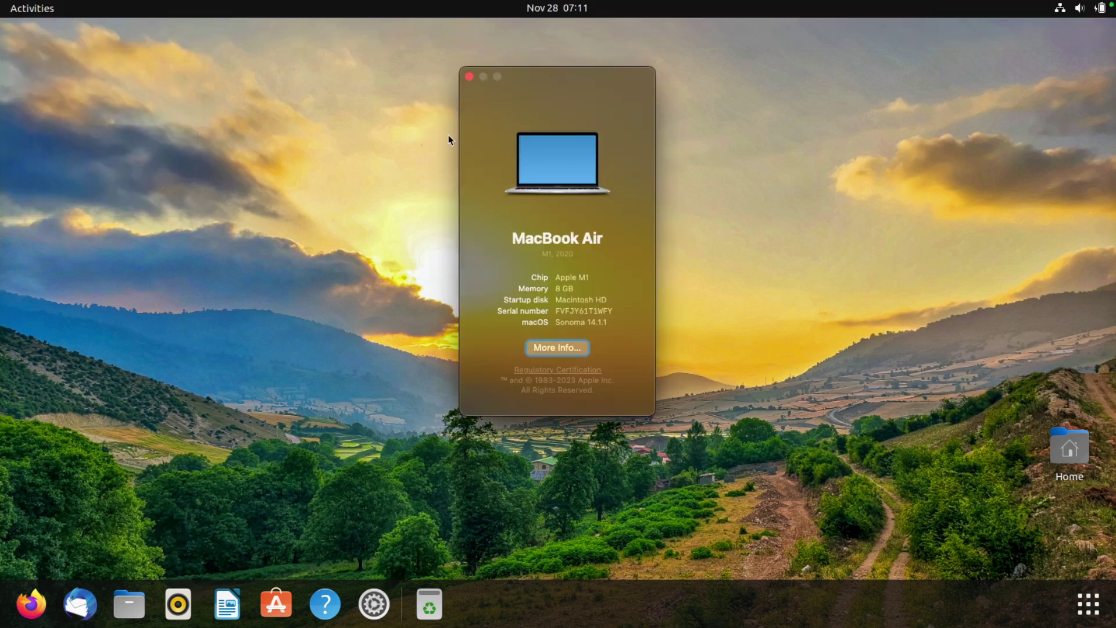
left_click(469, 77)
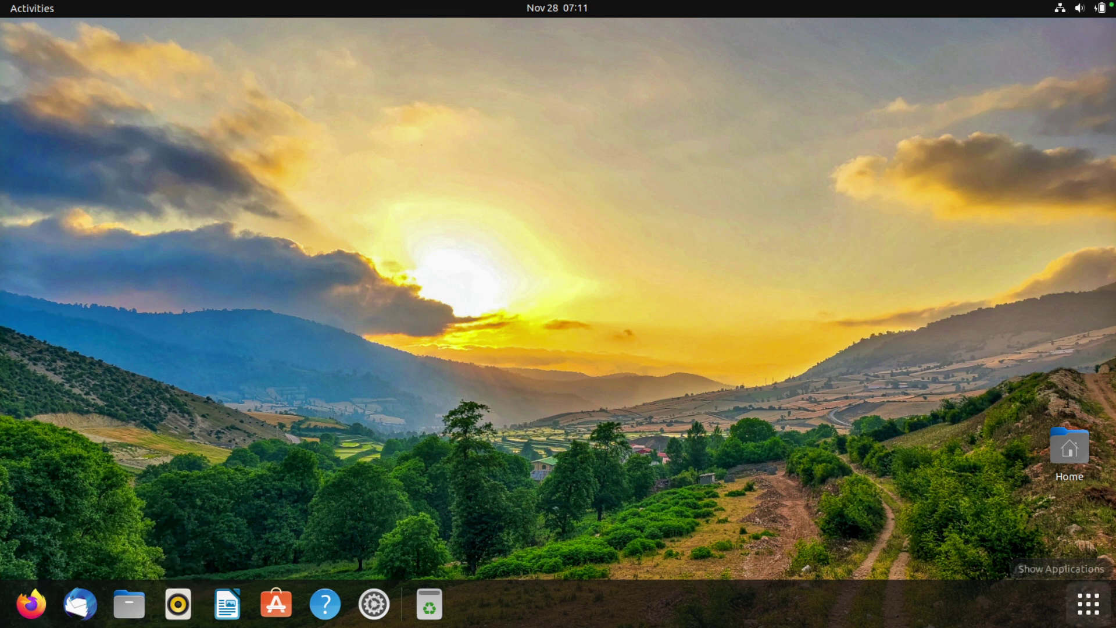
- Display the grid of installed applications and return to the desktop
left_click(1089, 604)
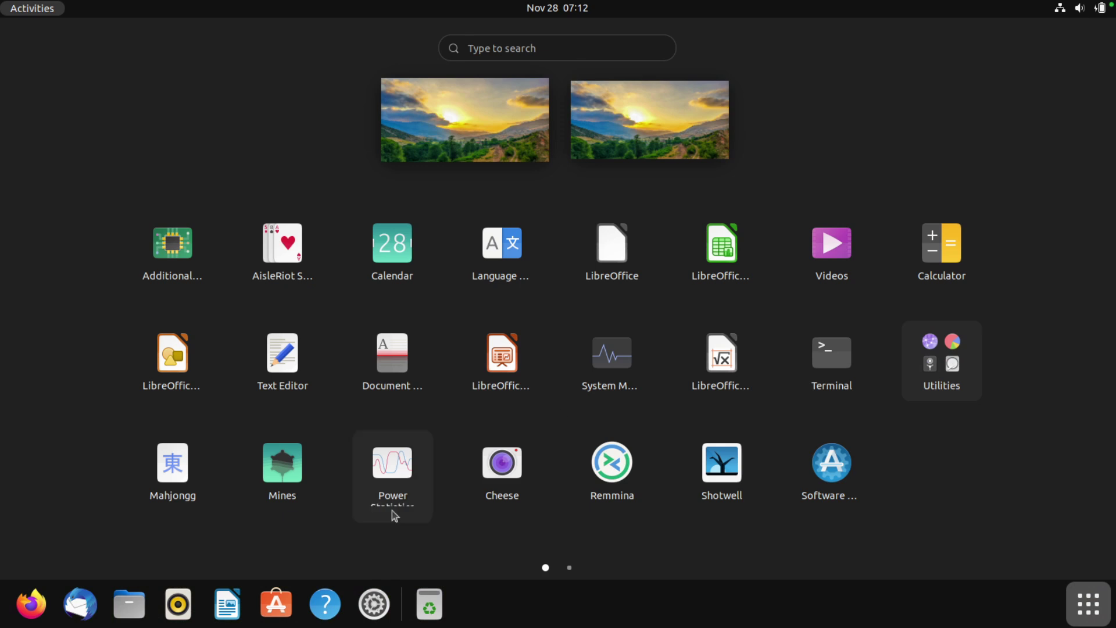
left_click(1063, 610)
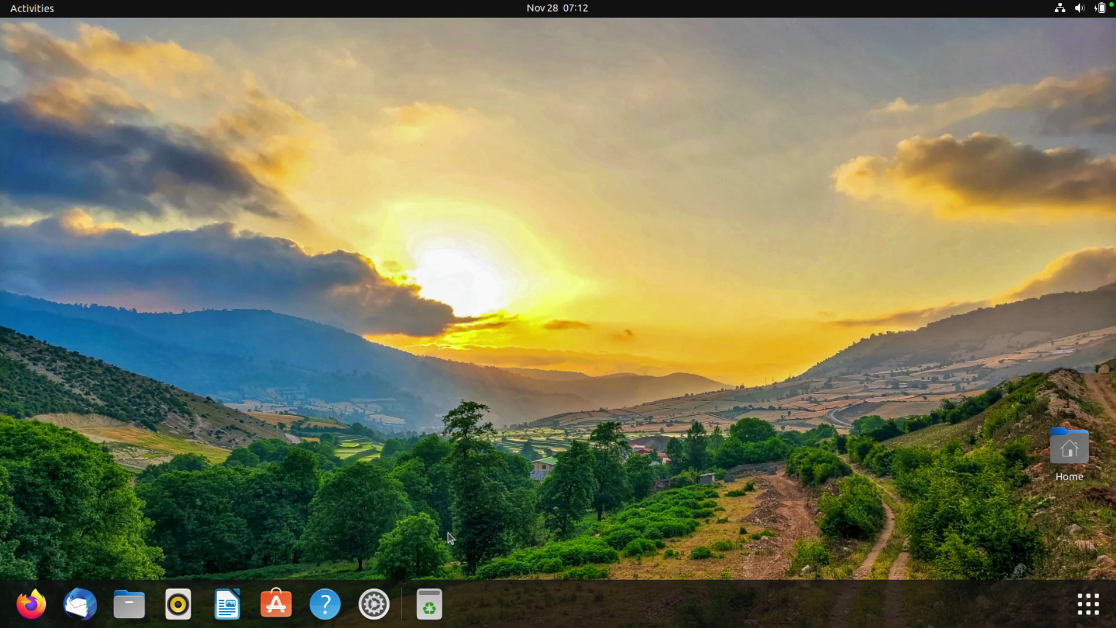
- Open the system Settings and set the dock's position on screen to Left in the Appearance options
left_click(374, 605)
scroll(428, 448, "down", 5)
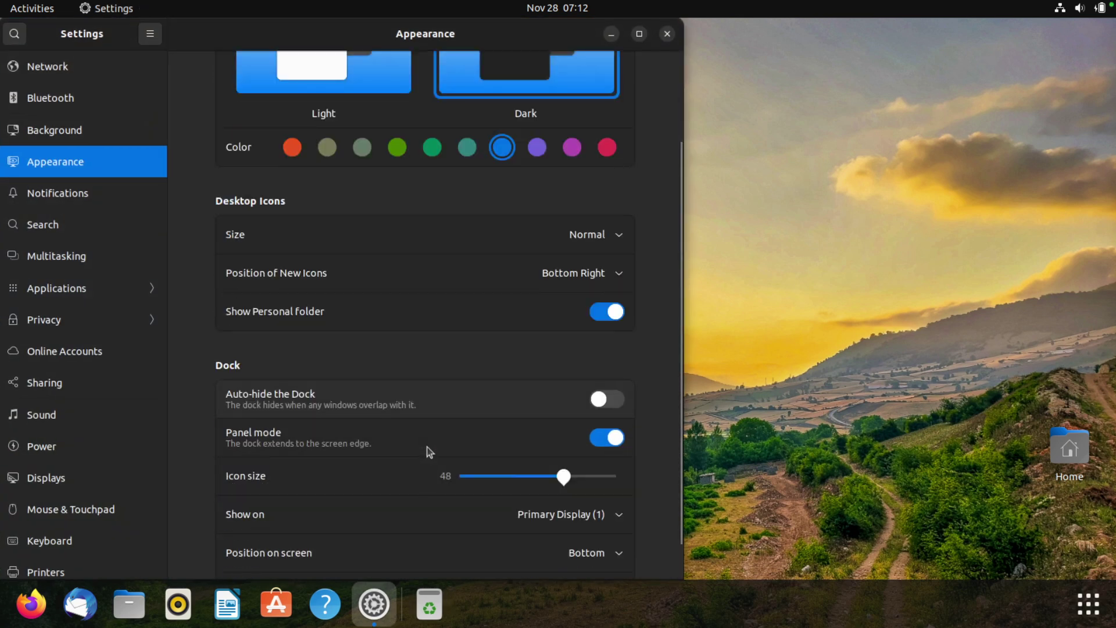
left_click(588, 510)
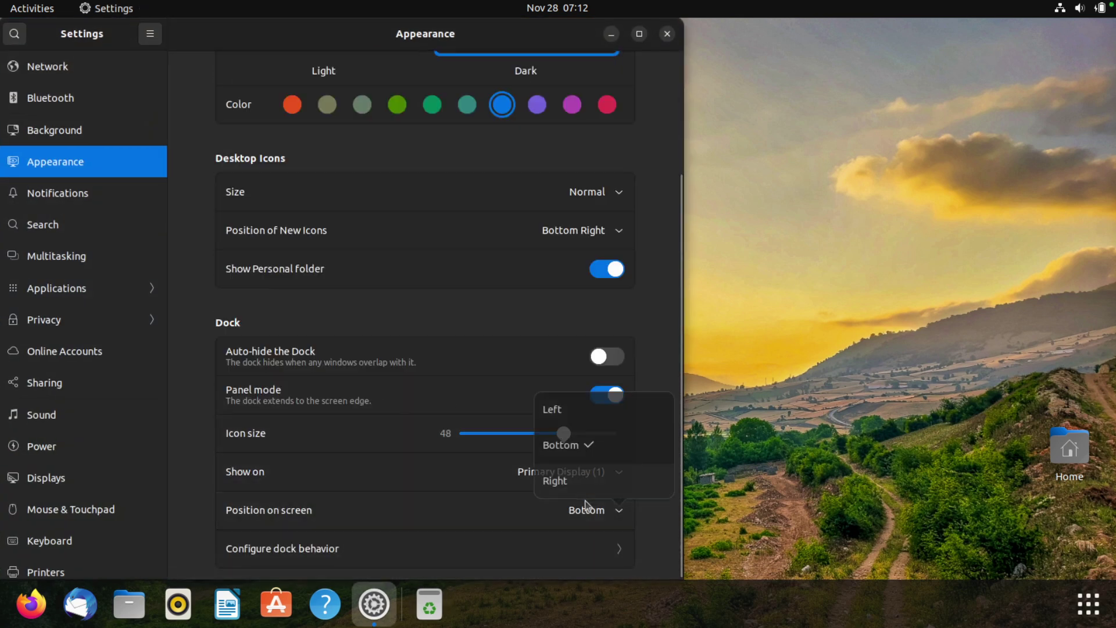
left_click(575, 410)
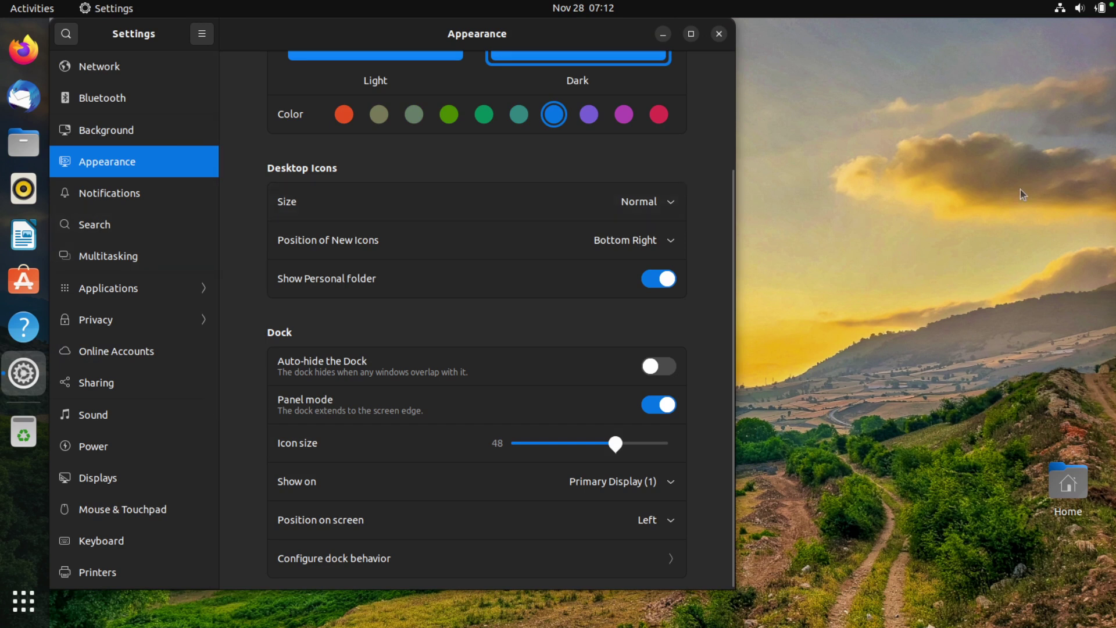
- Switch the desktop style to Light and close the Settings window
left_click(388, 62)
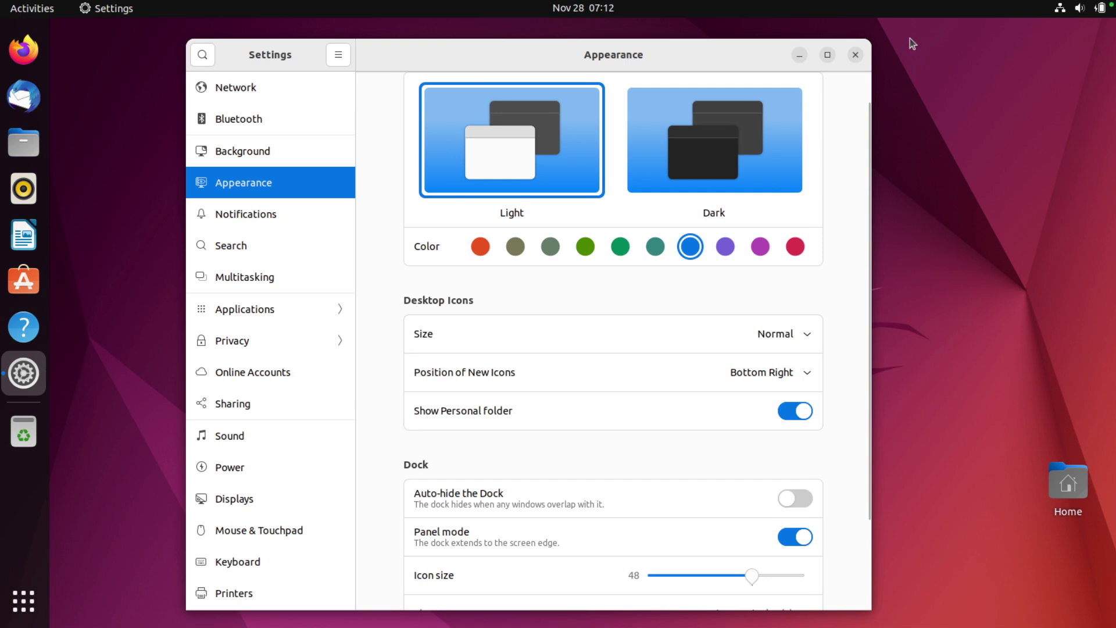
left_click(856, 55)
left_click_drag(163, 139, 286, 133)
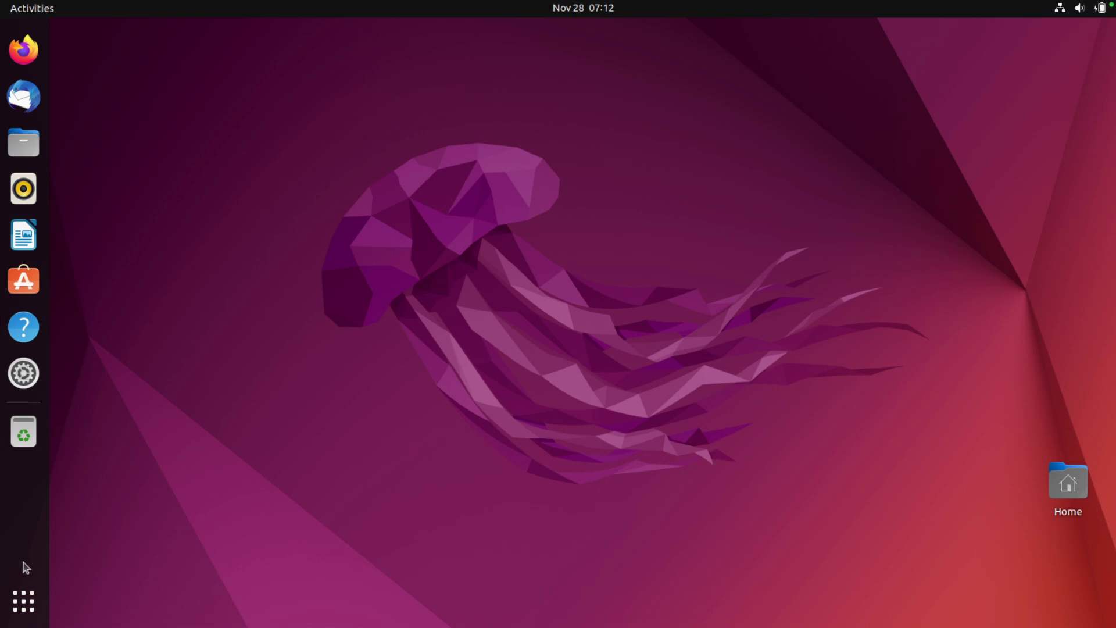
- Start LibreOffice Impress, create a presentation from the Candy template and dismiss the tip of the day
left_click(23, 600)
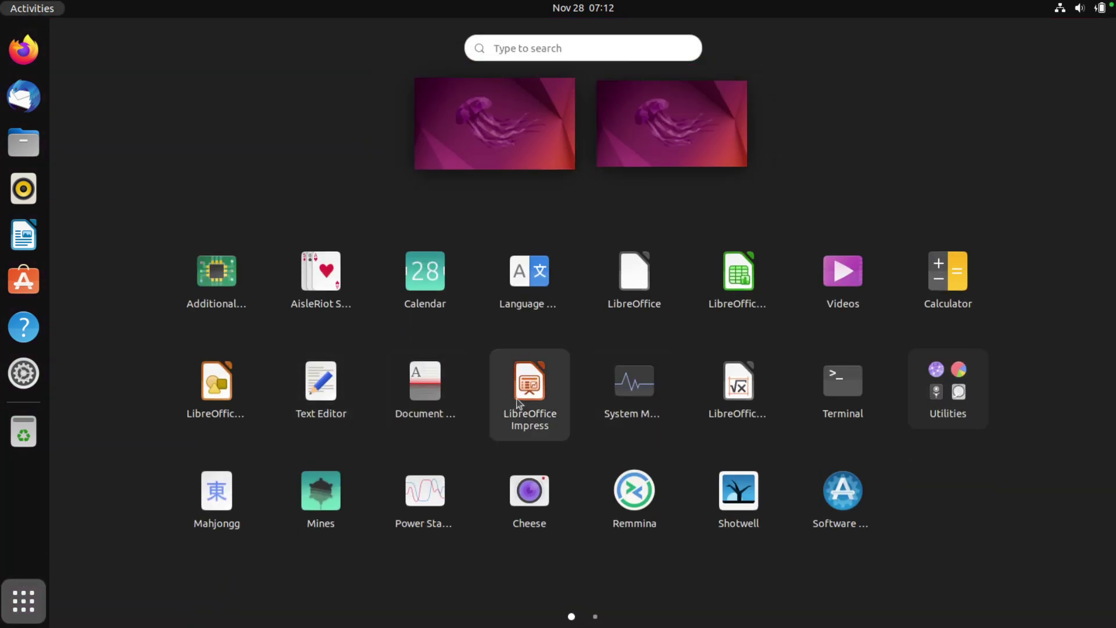
left_click(542, 438)
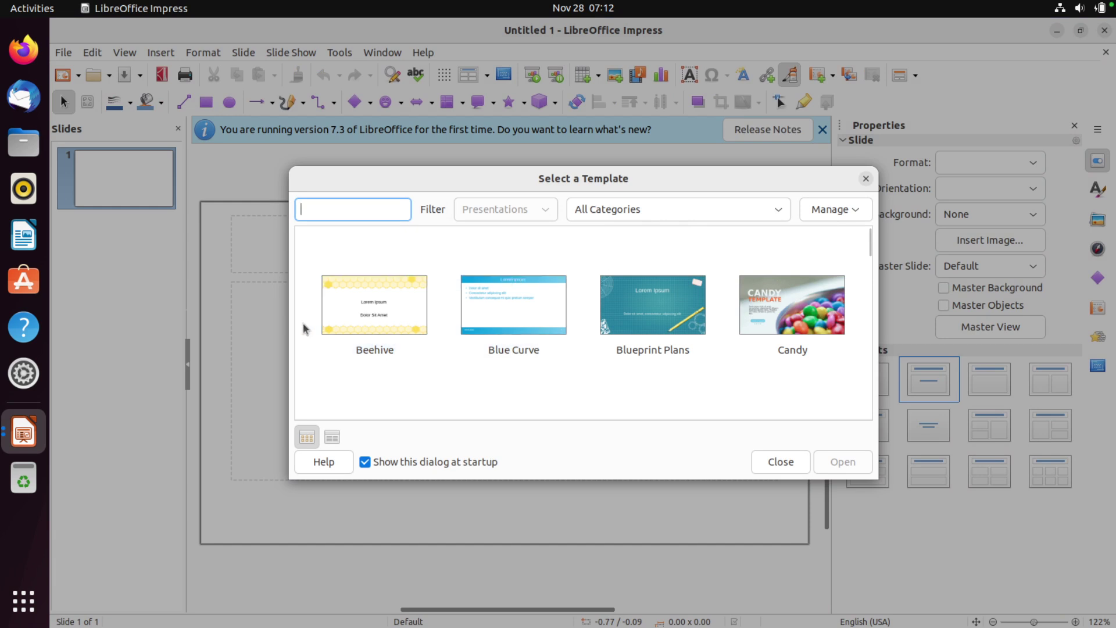
left_click(739, 311)
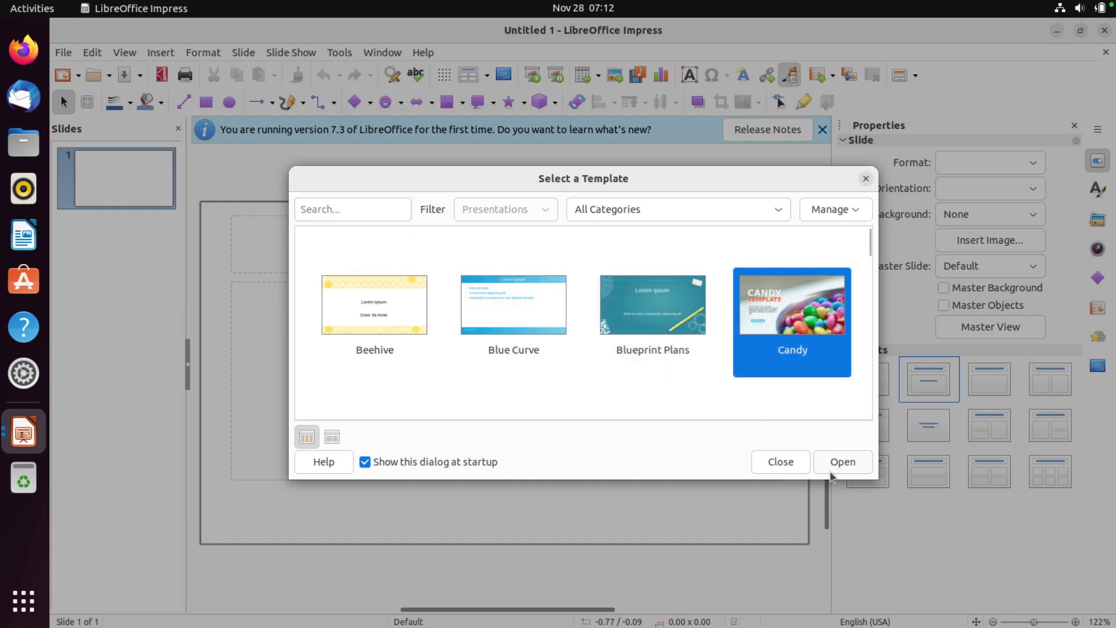
left_click(819, 465)
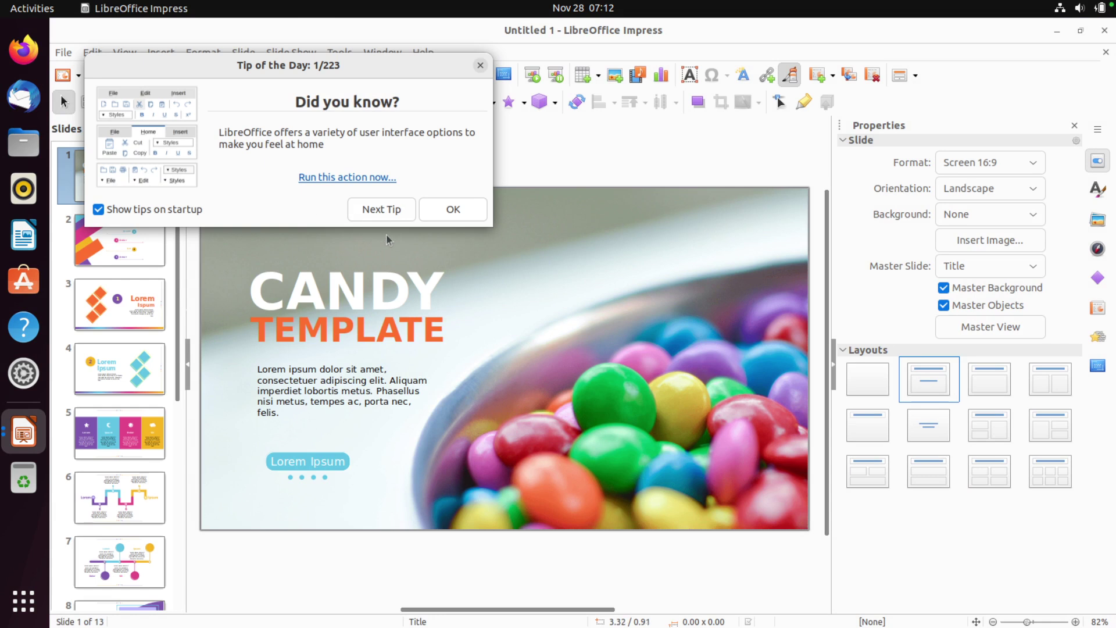
left_click(447, 208)
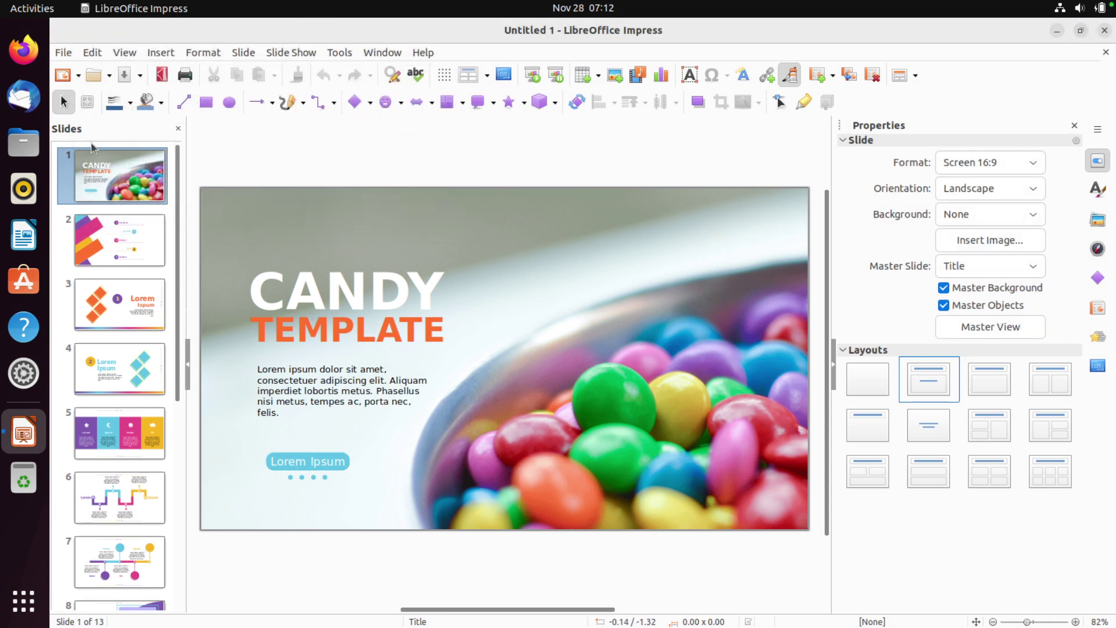
- Restore the presentation window to its smaller size and maximize it again
left_click(1079, 31)
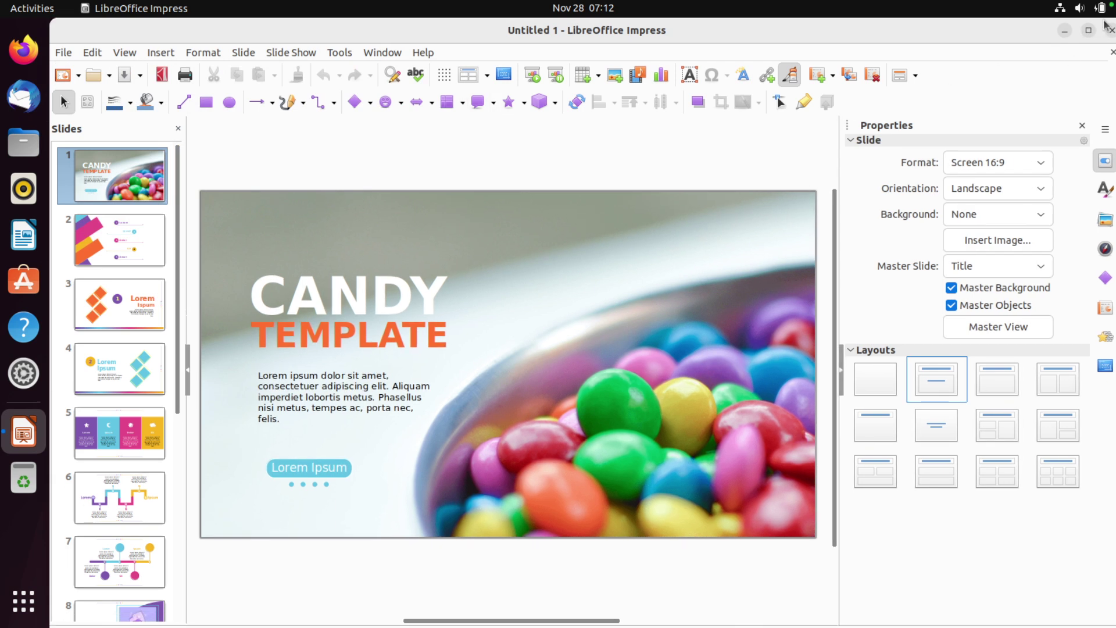
left_click(1089, 32)
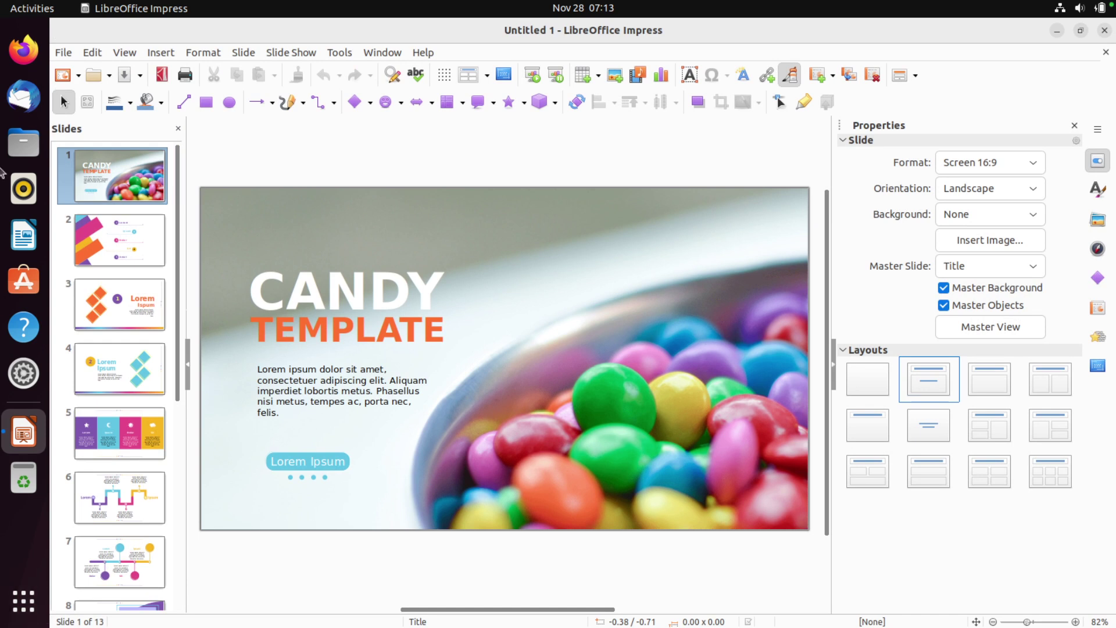
- Enable Auto-hide the Dock in the Appearance settings and close the Settings window
left_click(31, 363)
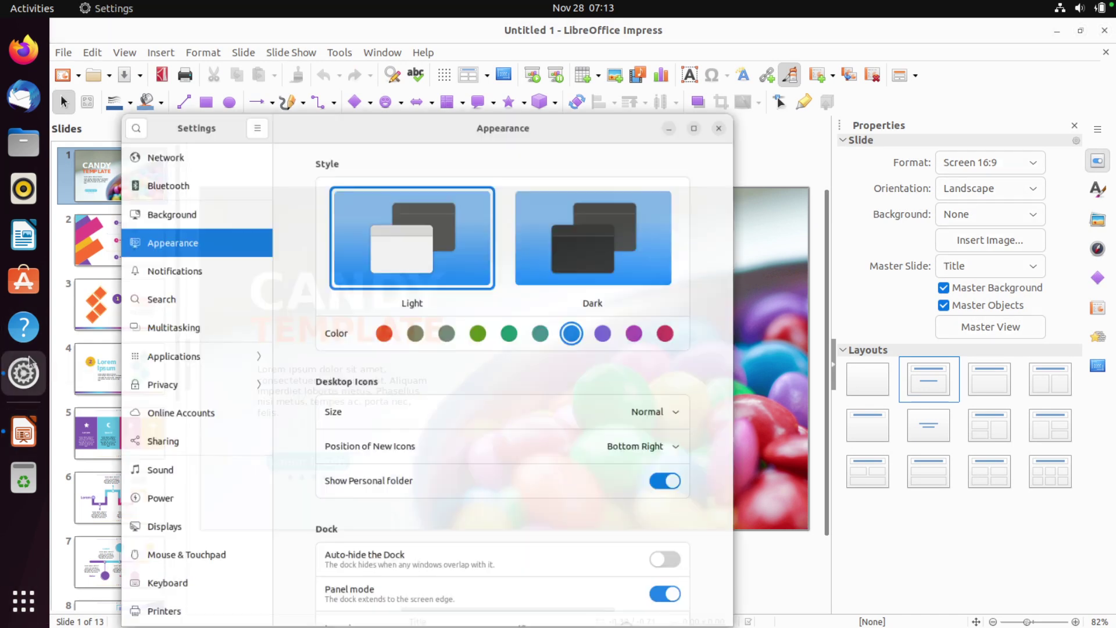
scroll(418, 490, "down", 3)
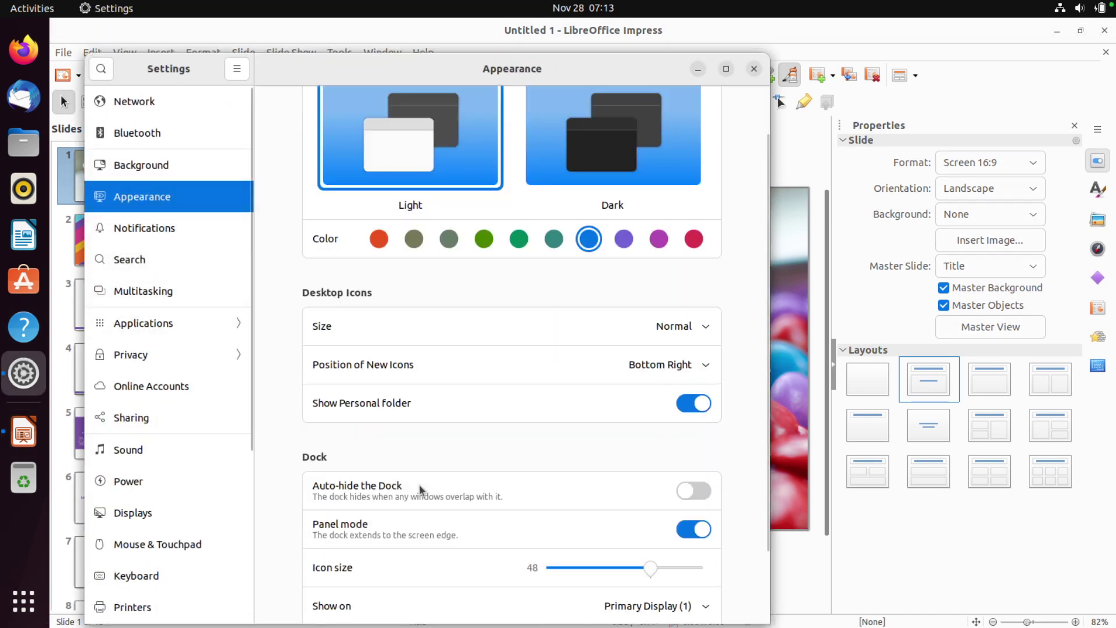
left_click(705, 401)
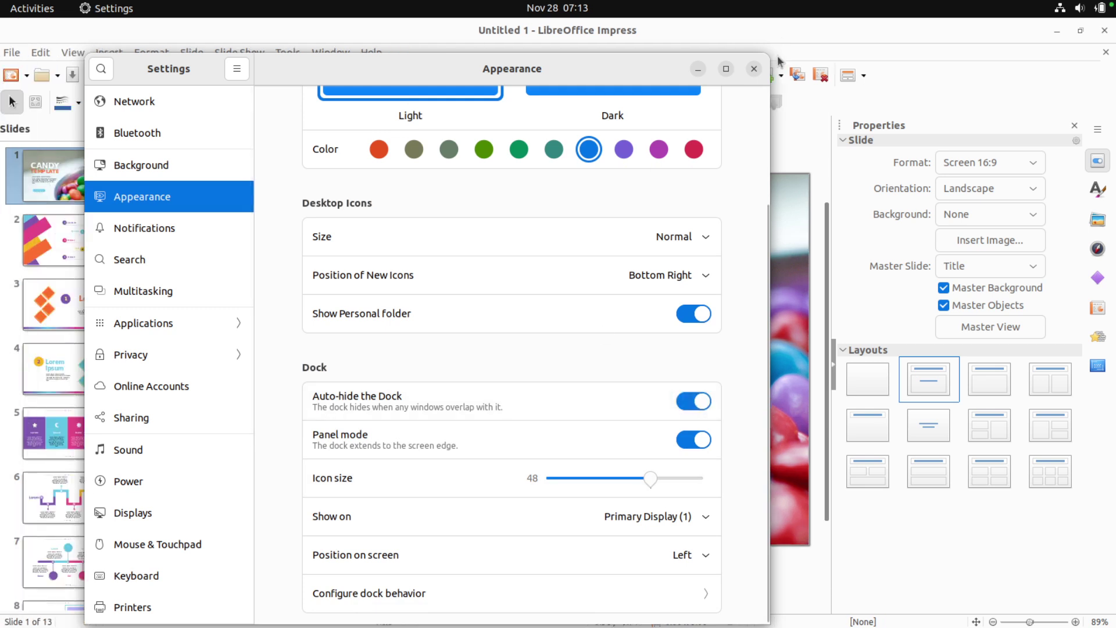
left_click(754, 69)
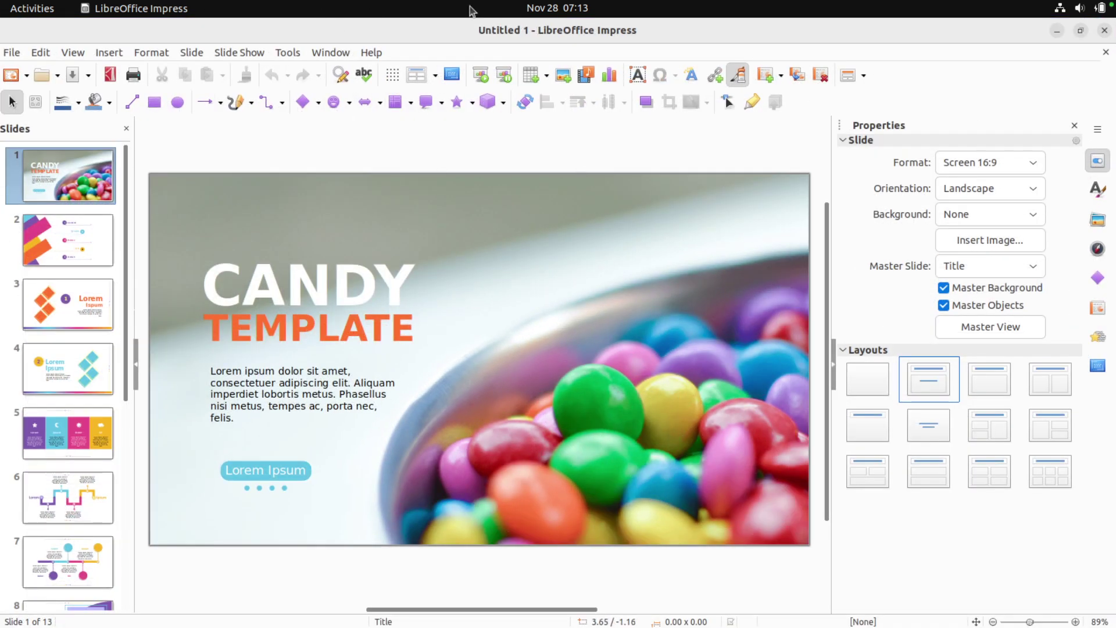
- Reopen the system Settings and look through the Appearance options for style, desktop icons and dock
left_click(1093, 9)
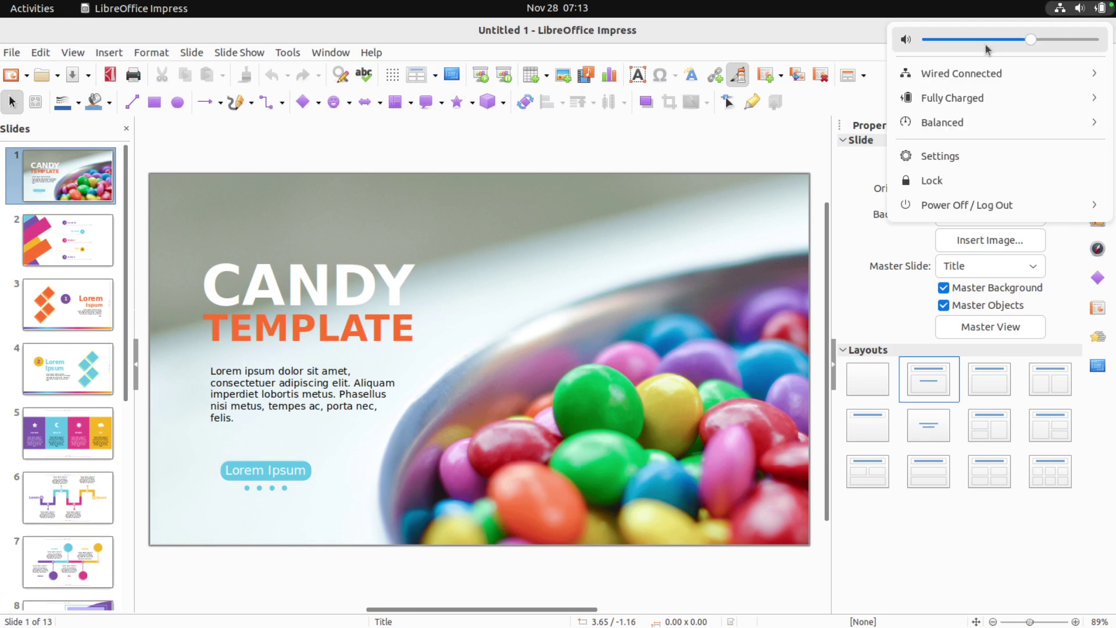
left_click(940, 155)
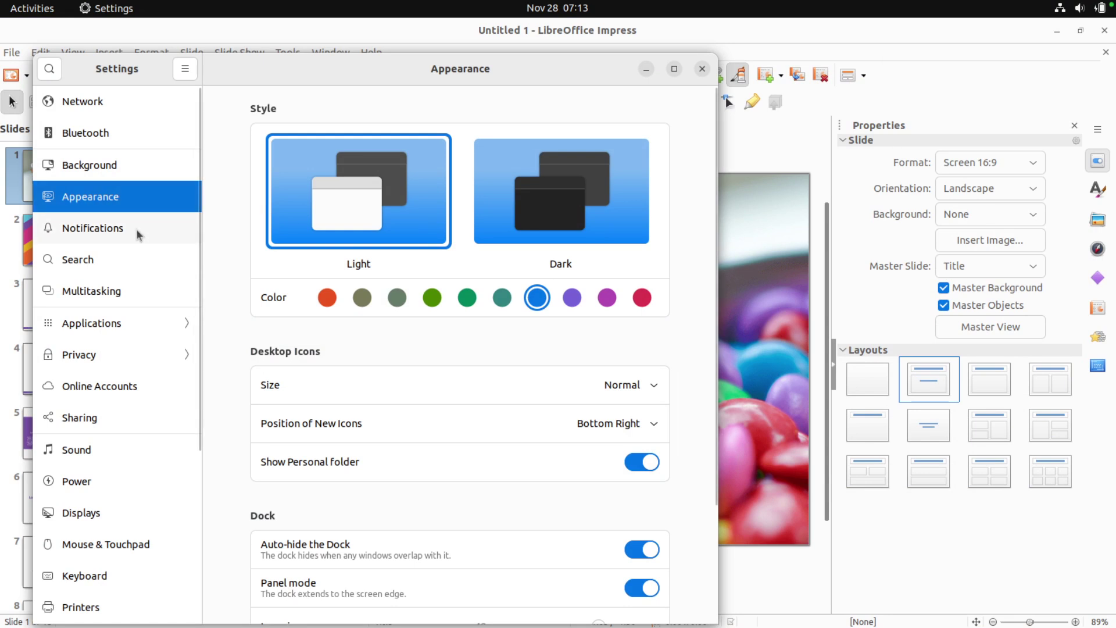
scroll(407, 393, "down", 5)
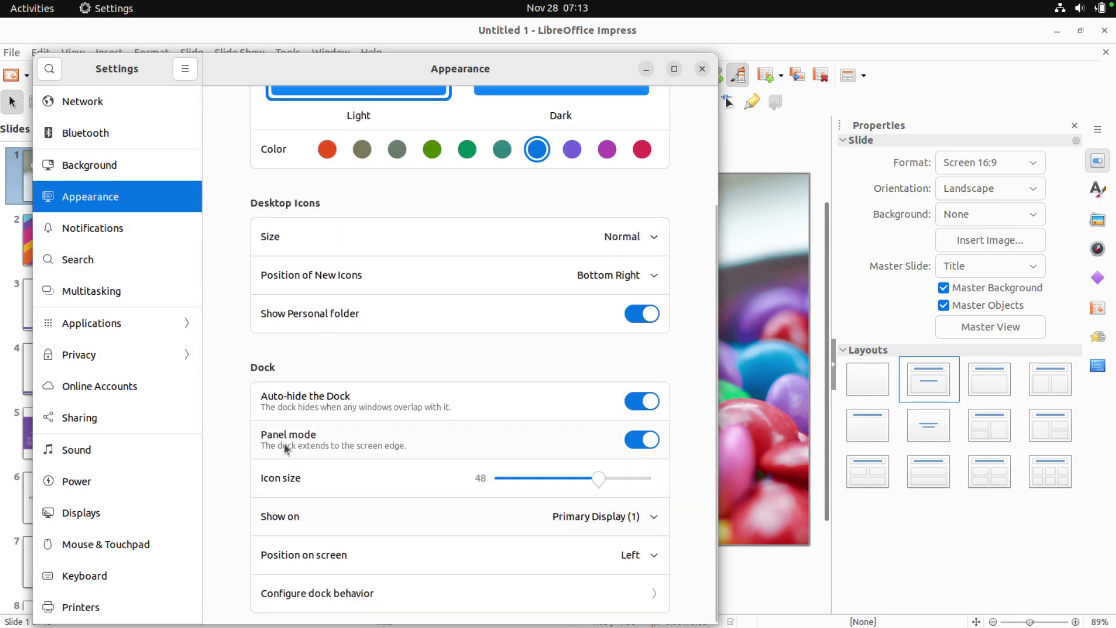
scroll(308, 445, "up", 5)
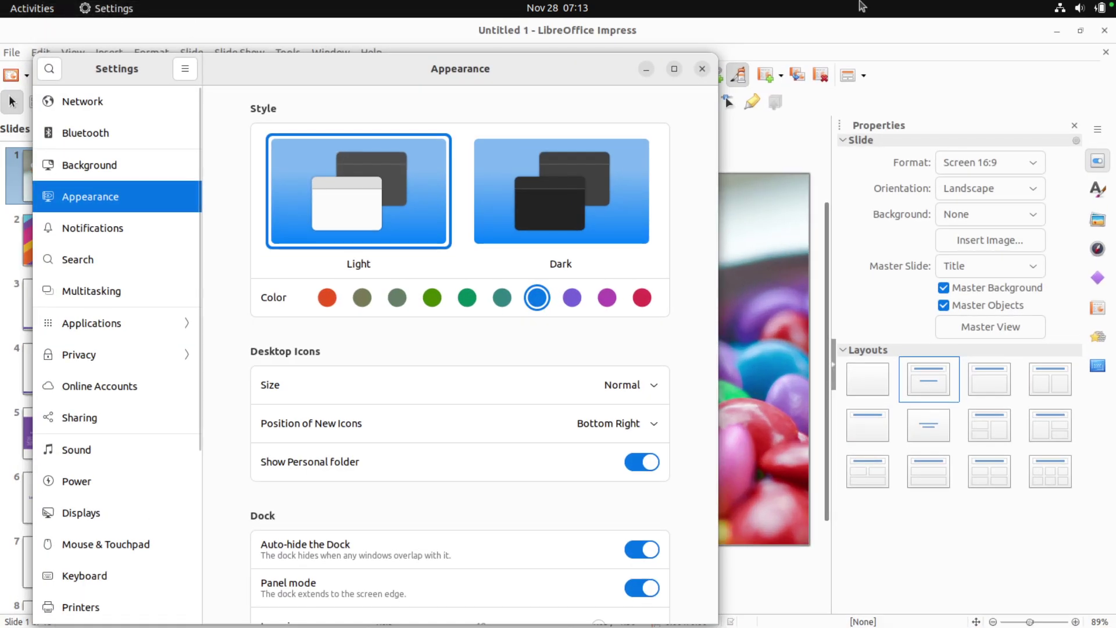
left_click(100, 8)
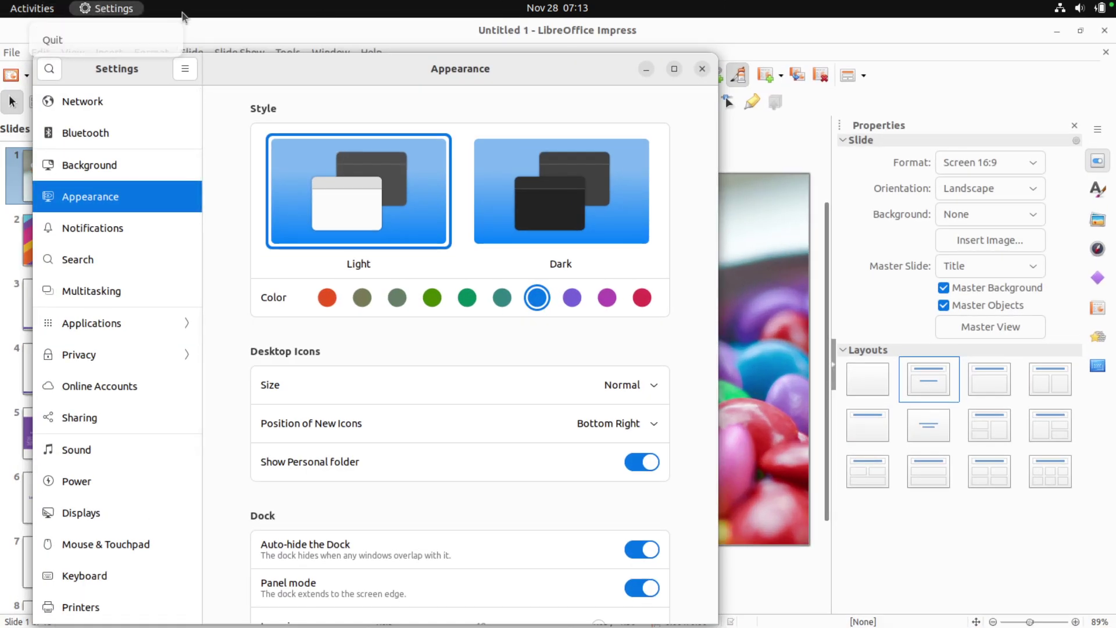
left_click(204, 285)
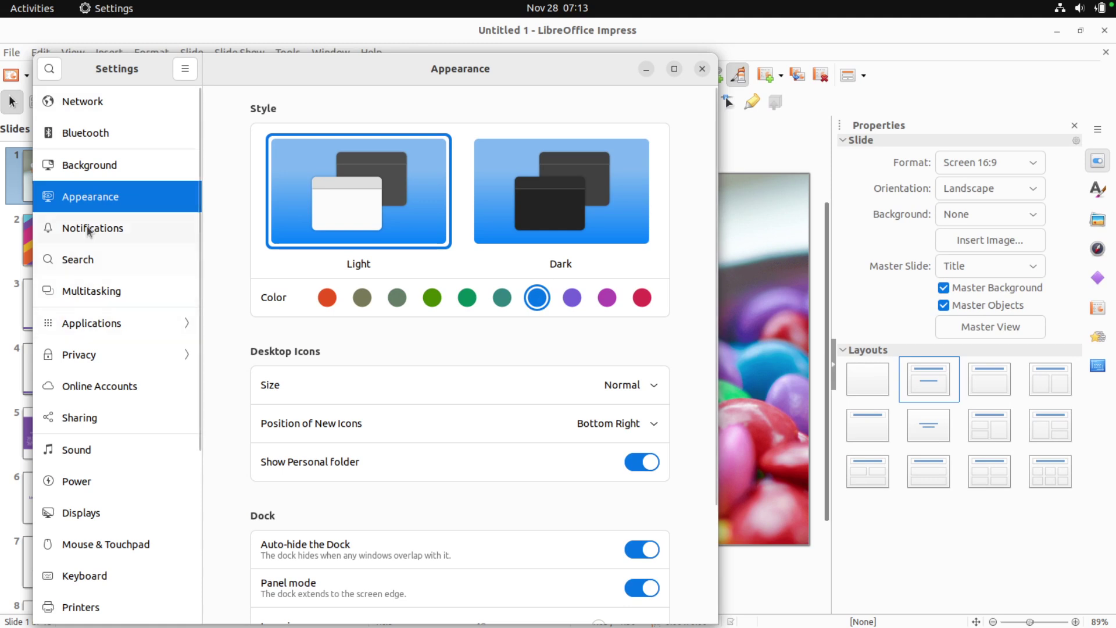
- Review the Multitasking and Displays settings, and close the Settings window
left_click(88, 290)
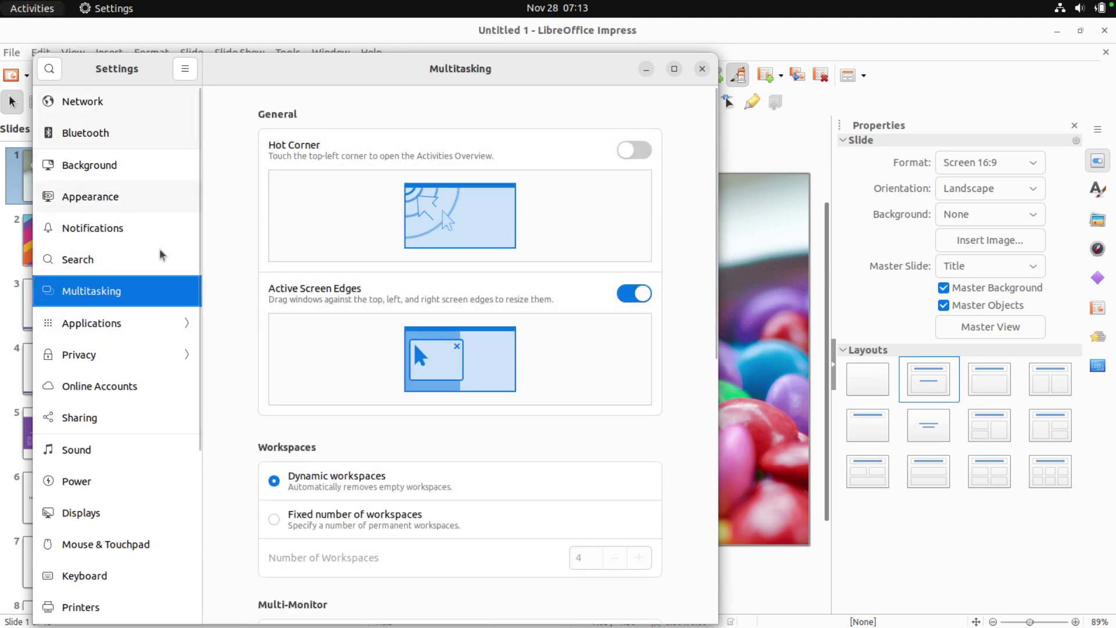
scroll(424, 473, "down", 7)
scroll(416, 390, "down", 3)
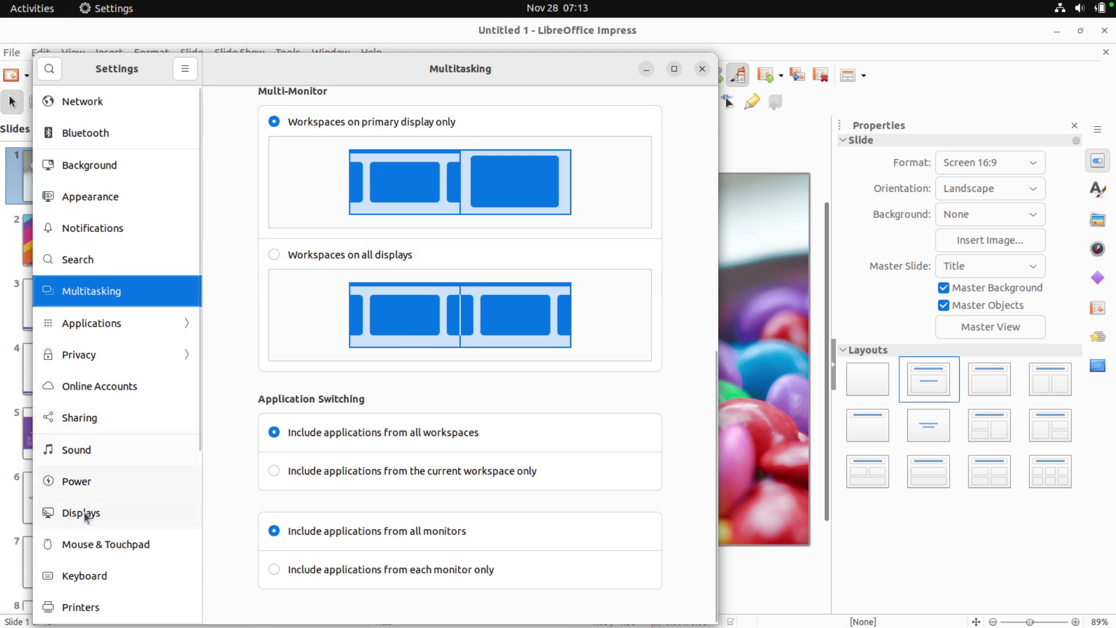
left_click(102, 517)
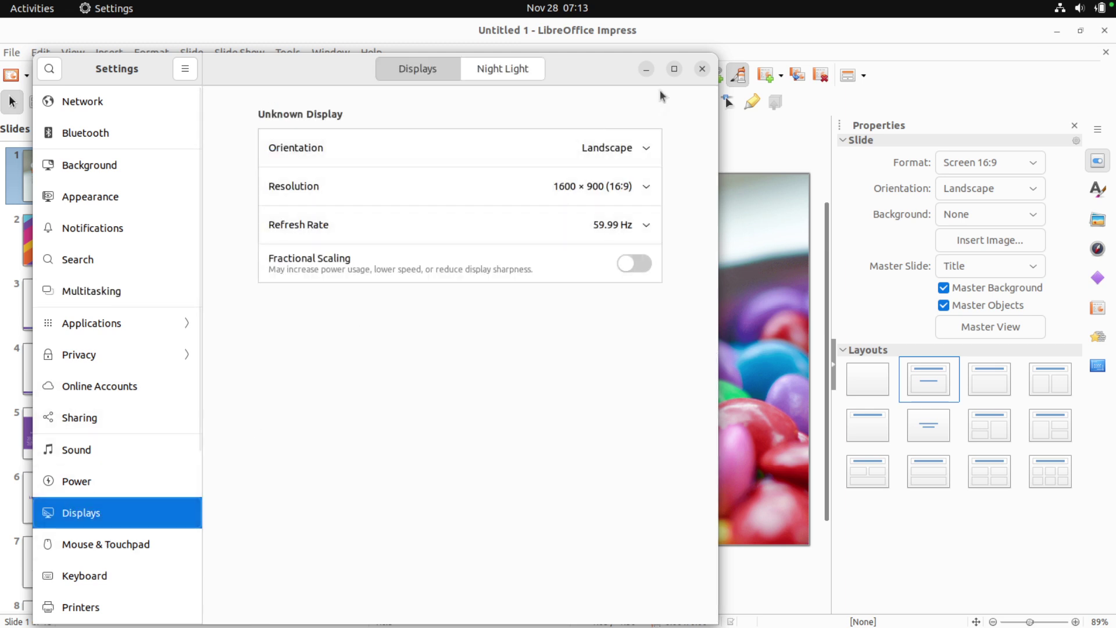
left_click(702, 69)
left_click(378, 324)
left_click(415, 305)
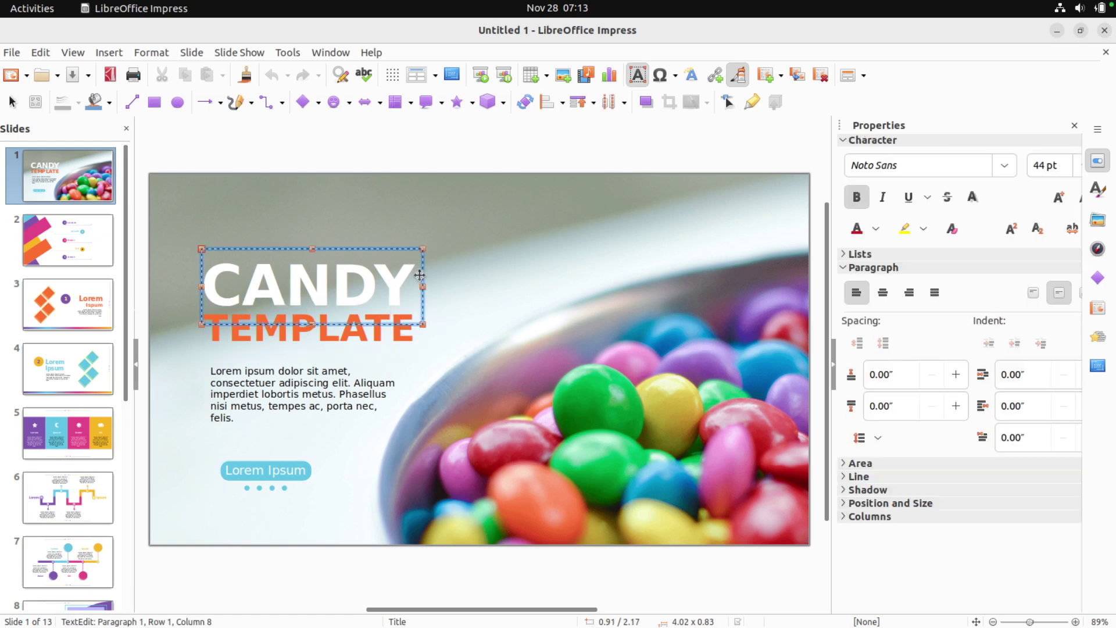
key("Escape")
left_click(413, 305)
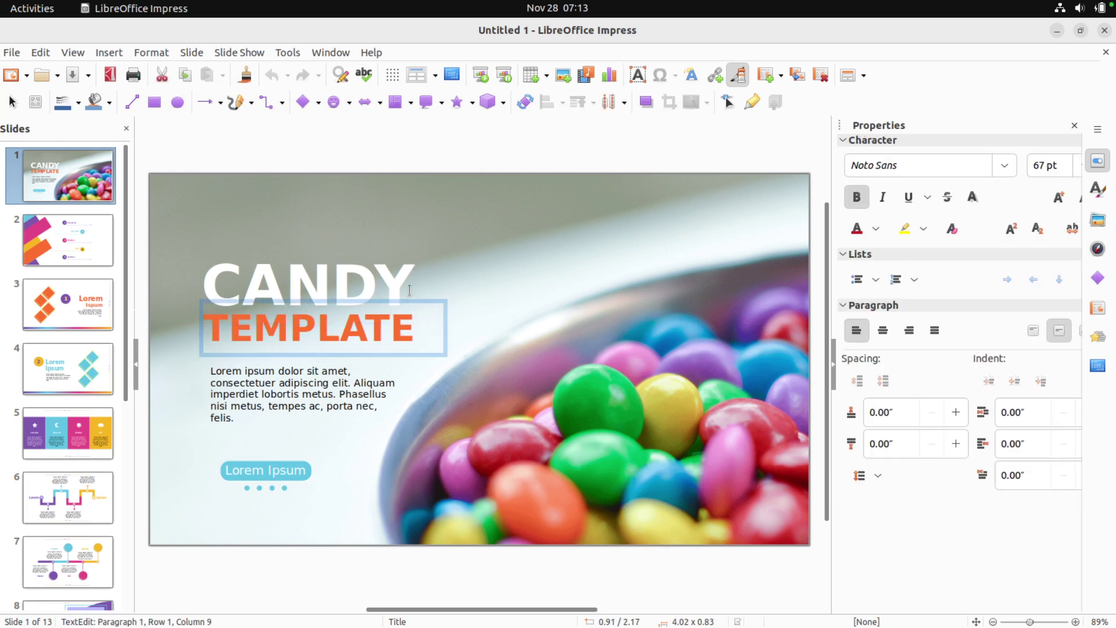
left_click(409, 290)
left_click(413, 372)
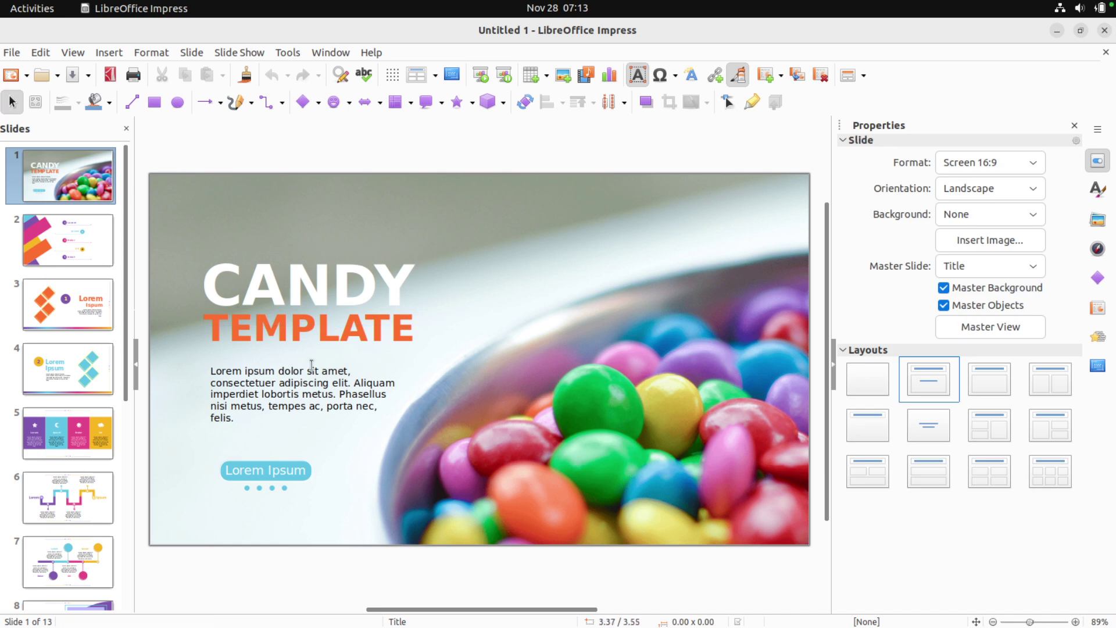
- Replace the orange word TEMPLATE on the title slide with YUM!
left_click(331, 332)
left_click_drag(428, 328, 204, 317)
type("YUM!")
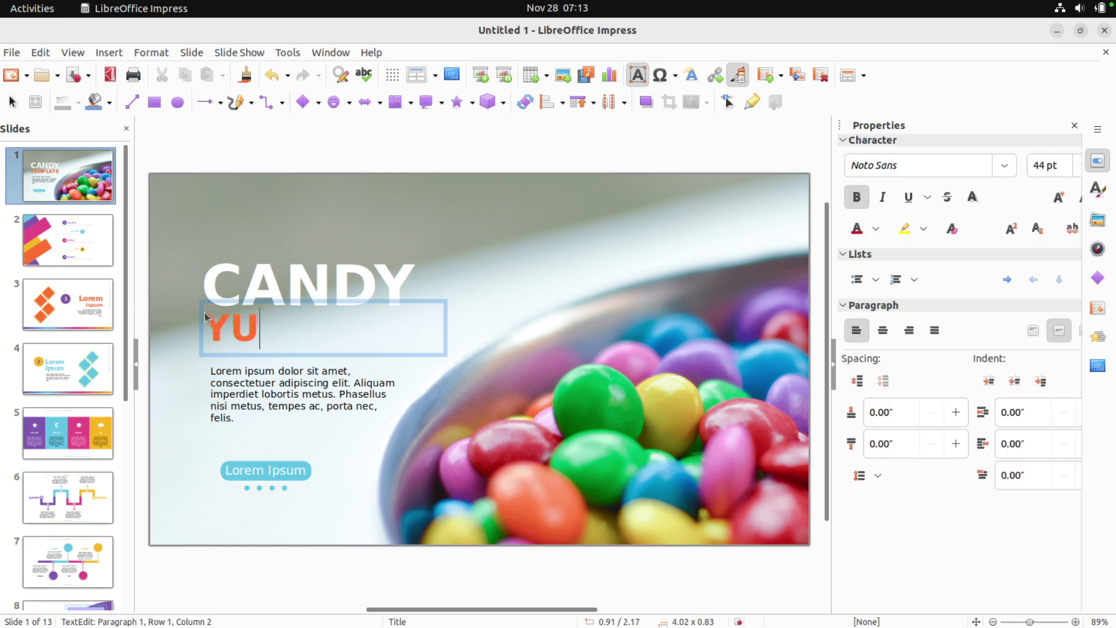
- Finish editing the title text, look through slides 10 to 13 of the presentation and return to the title slide
left_click(497, 462)
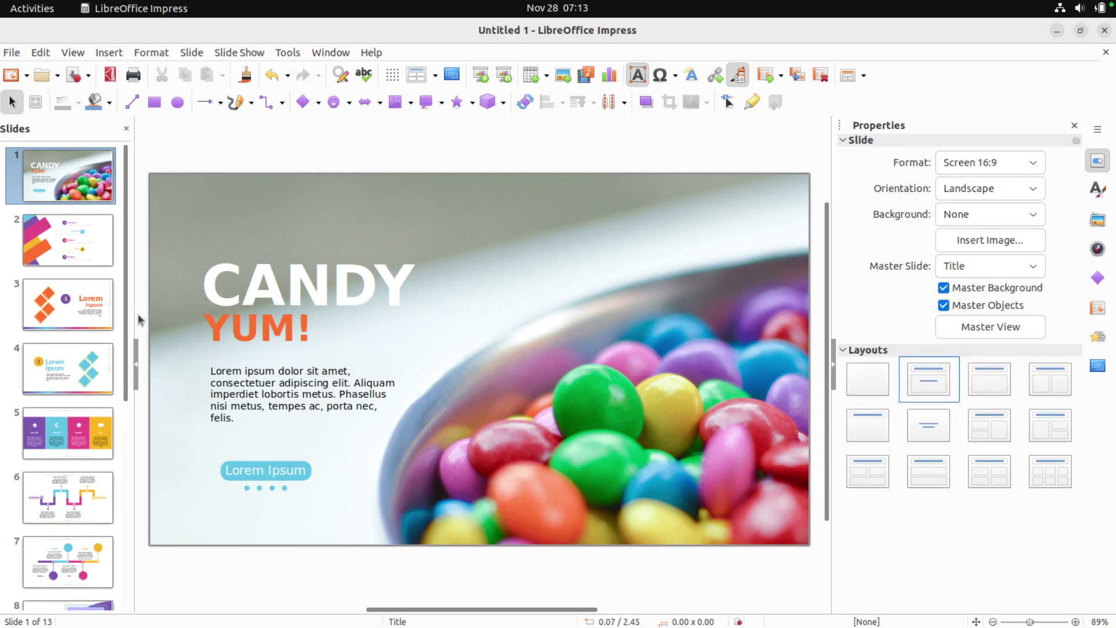
scroll(66, 402, "down", 5)
left_click(66, 402)
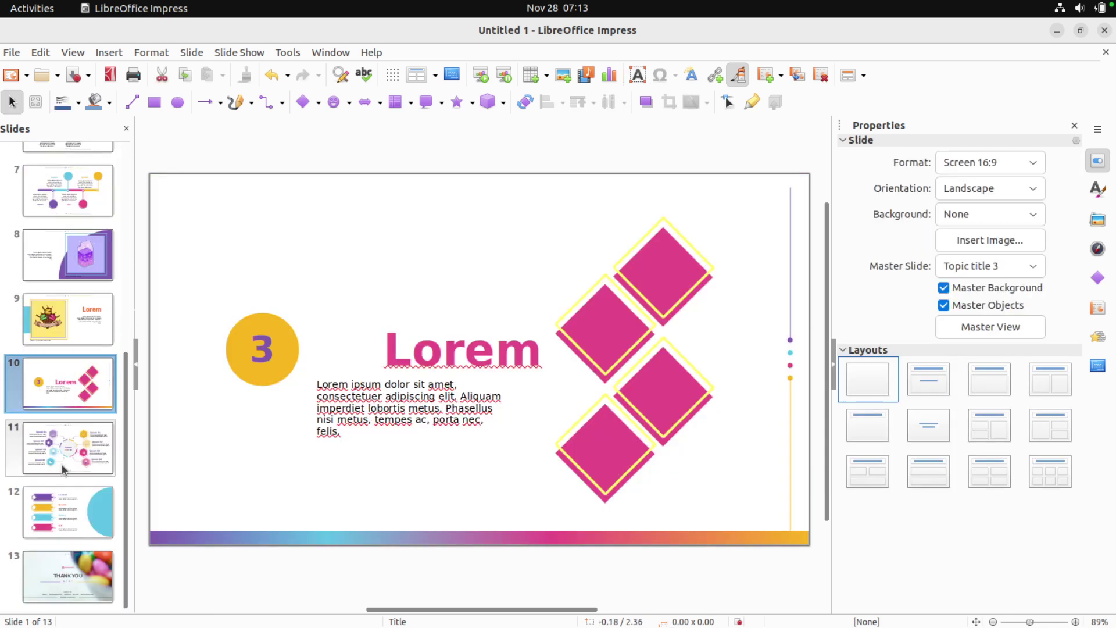
left_click(69, 454)
left_click(82, 537)
left_click(68, 576)
scroll(68, 407, "up", 5)
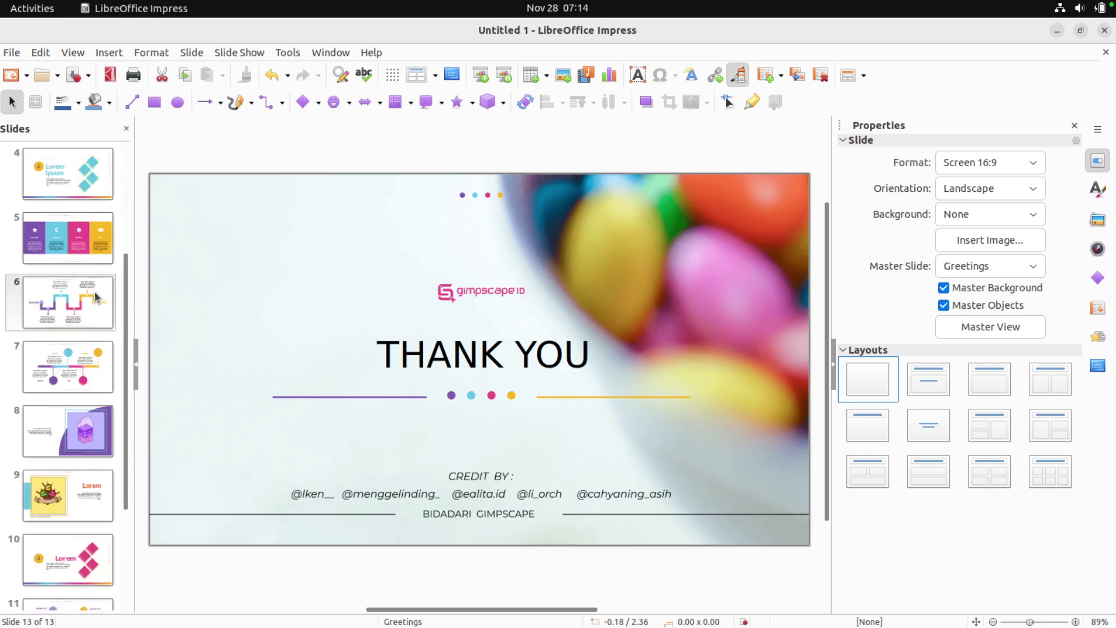
left_click(91, 263)
left_click(66, 192)
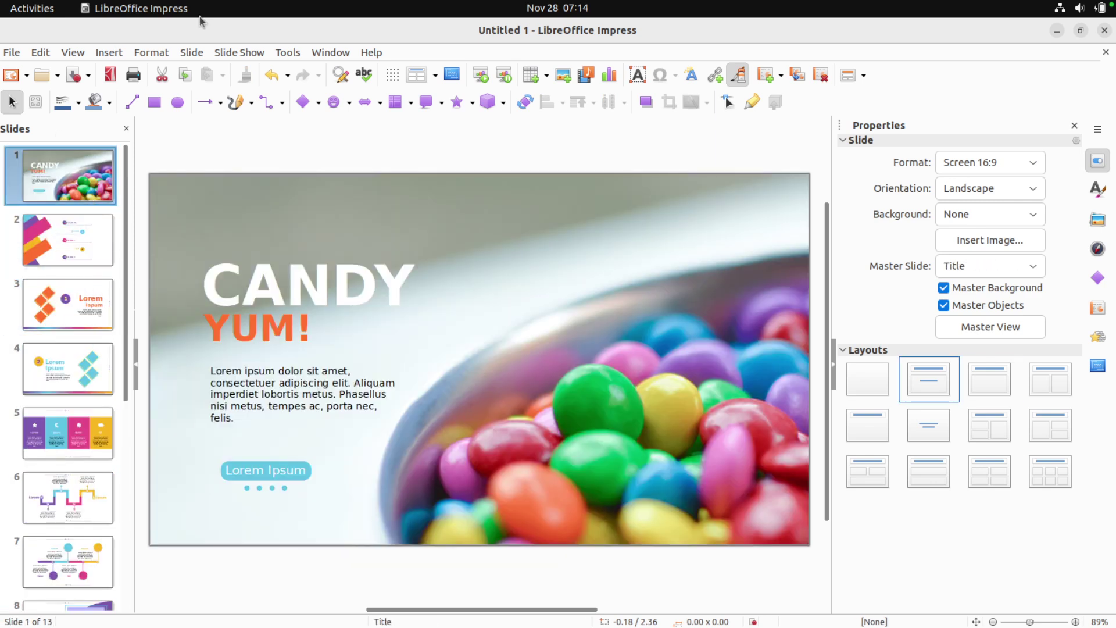
- Play the slide show from the first slide, advance through to slide 4 and exit the show
left_click(239, 52)
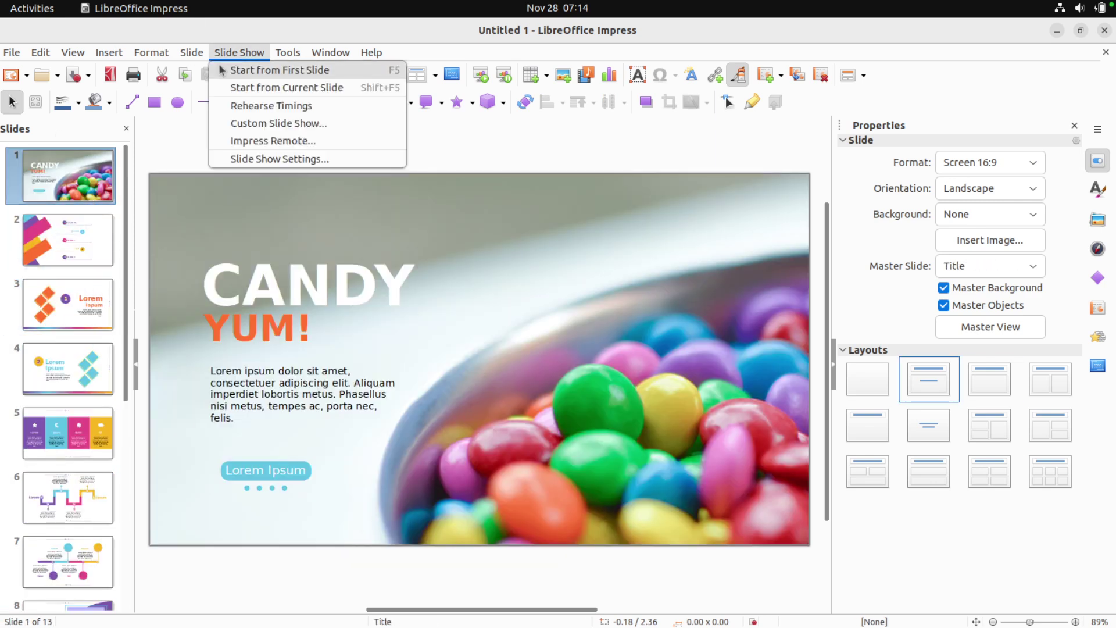
left_click(285, 70)
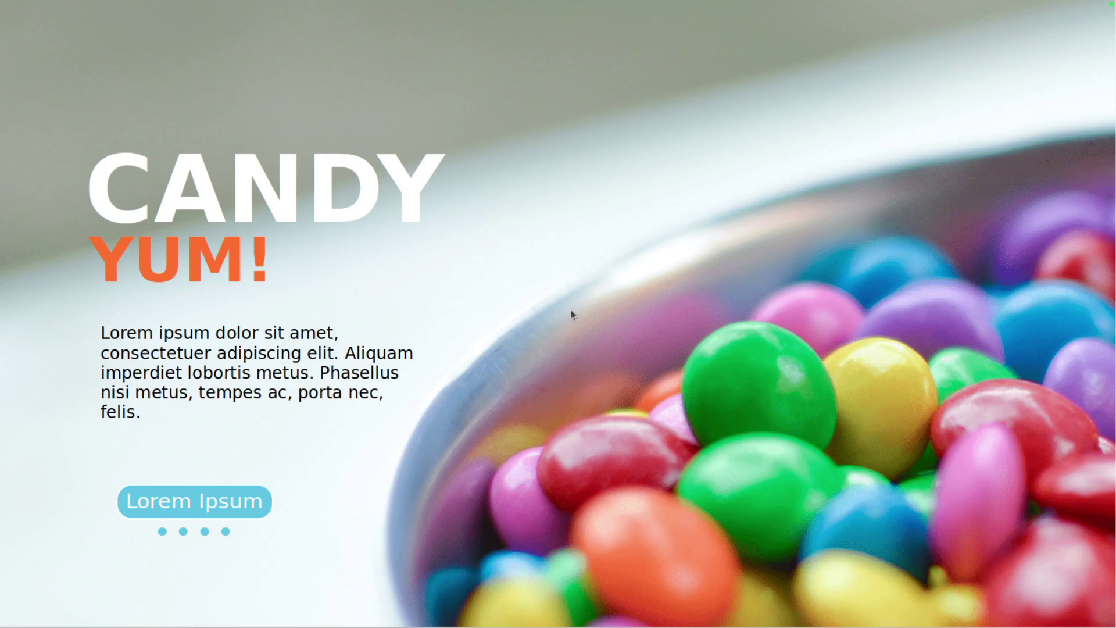
left_click(571, 312)
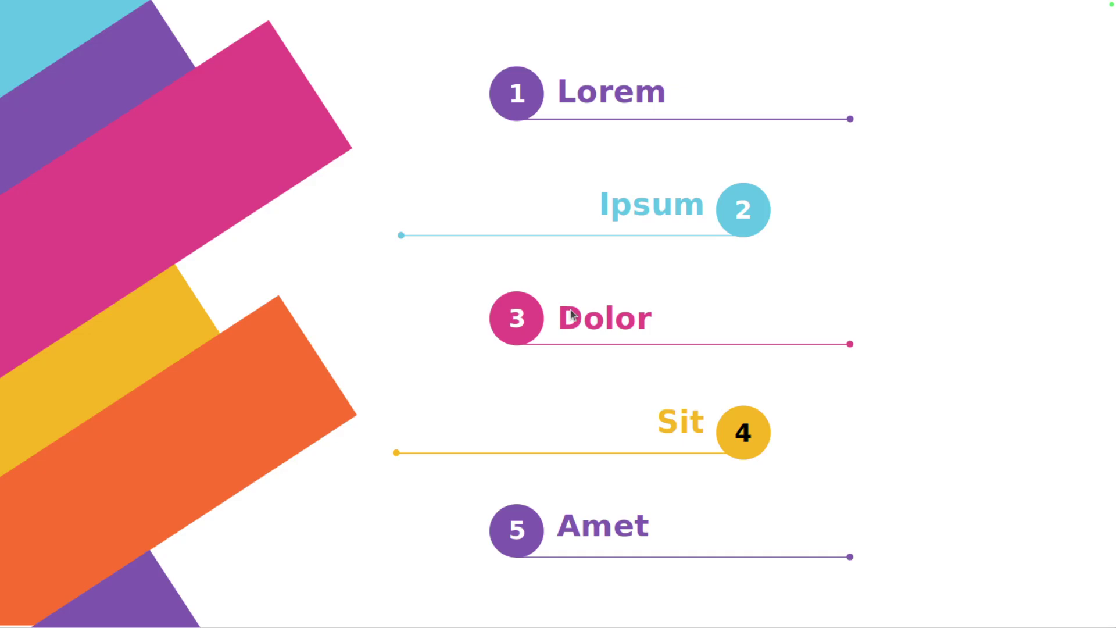
left_click(393, 328)
left_click(394, 333)
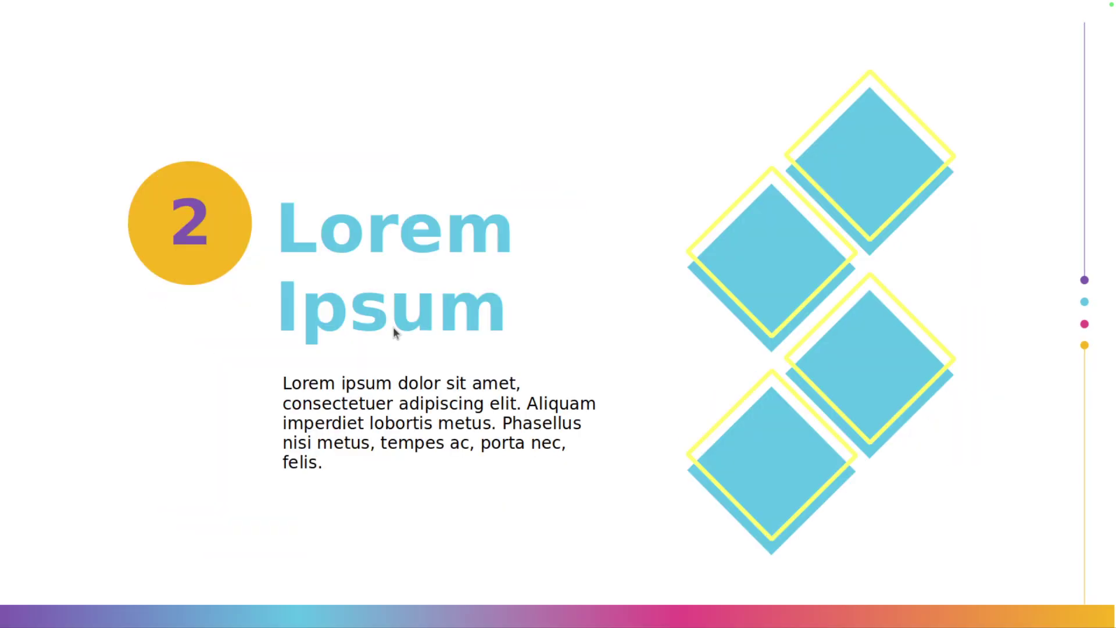
key("Escape")
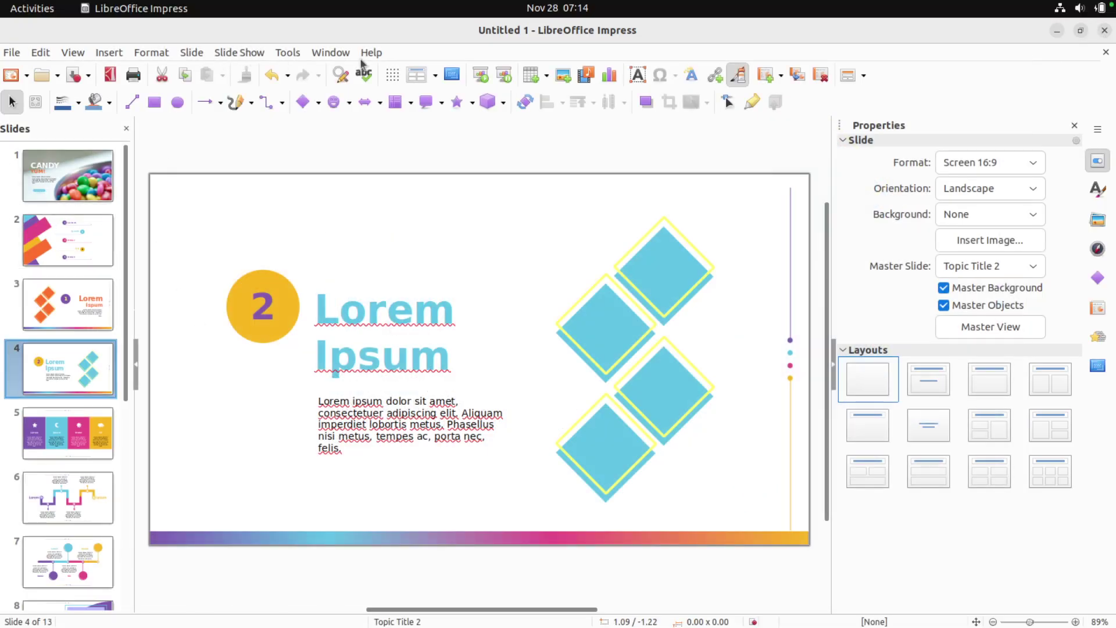
- Go back to slide 2 and display the Animation options
key("Page_Up")
key("Page_Up")
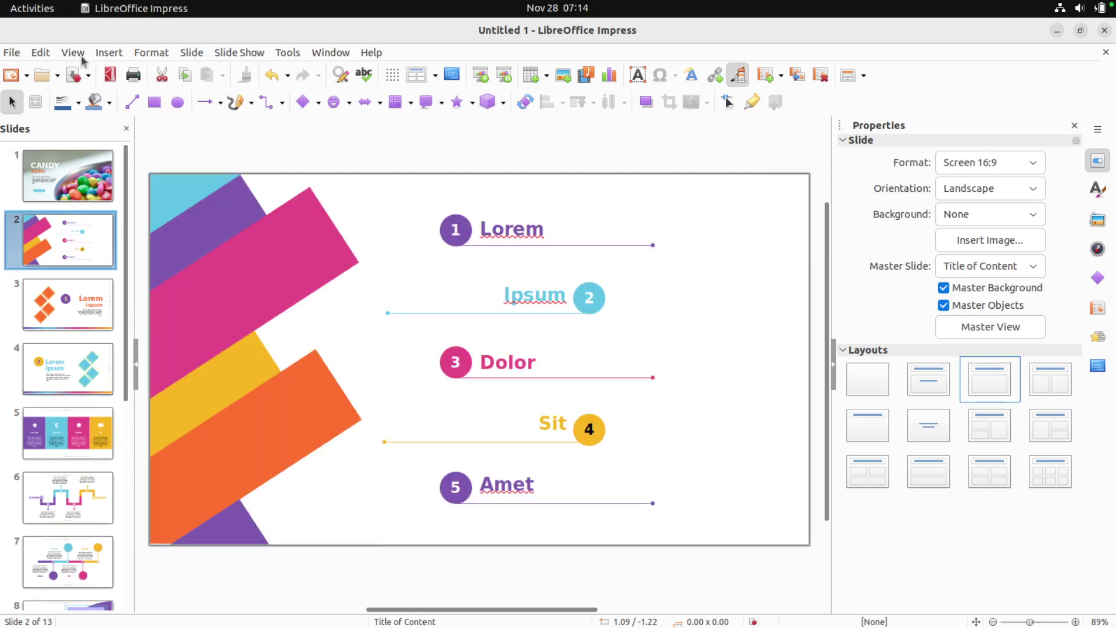
left_click(108, 53)
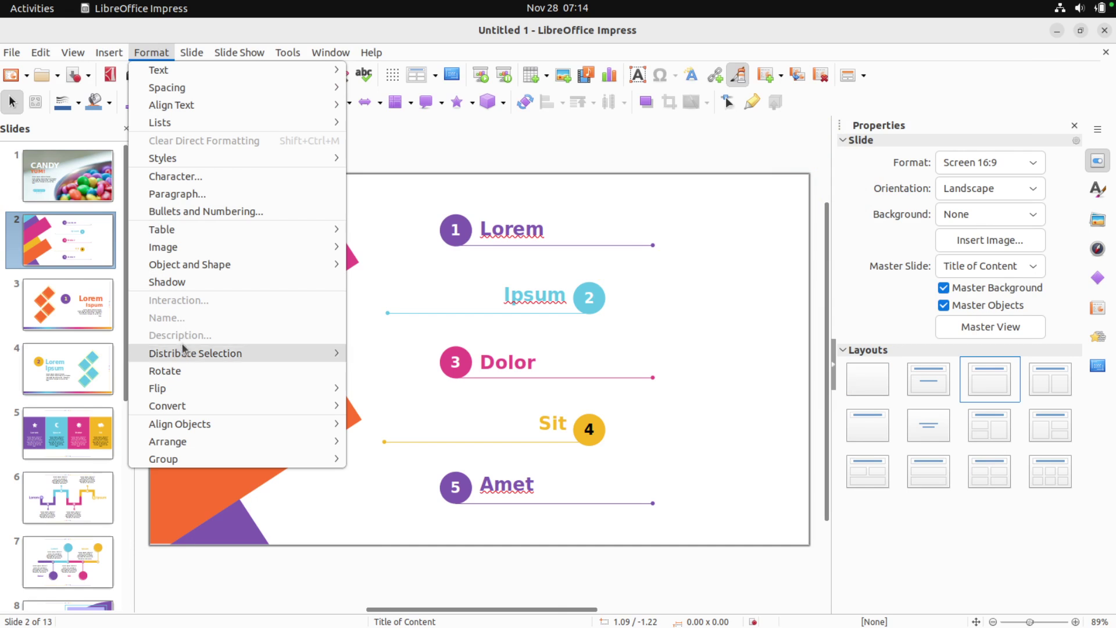
mouse_move(104, 52)
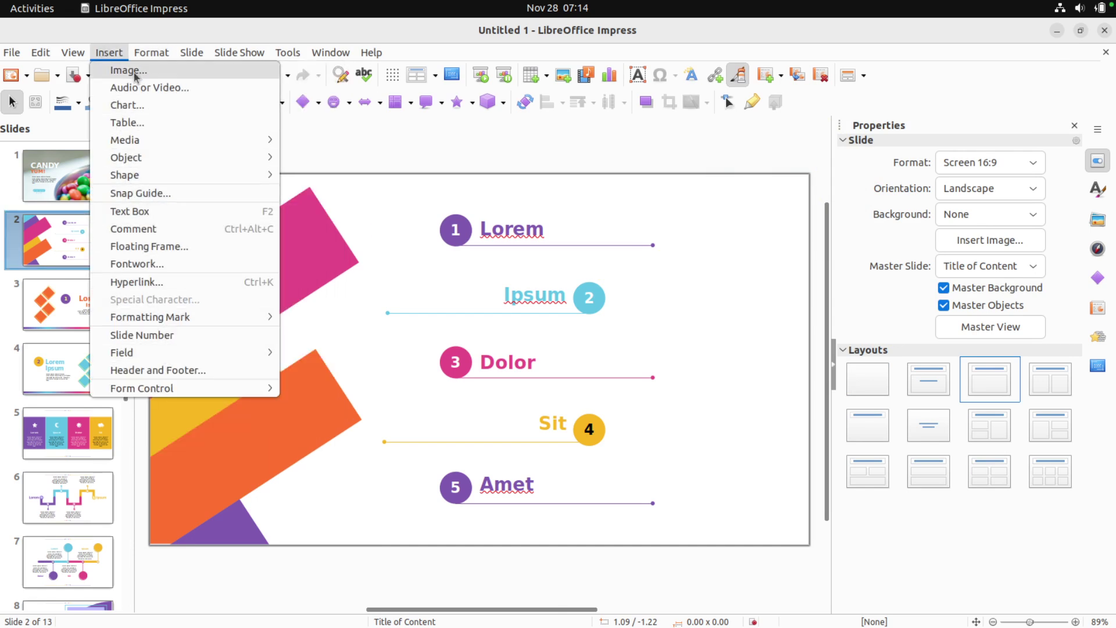
mouse_move(66, 59)
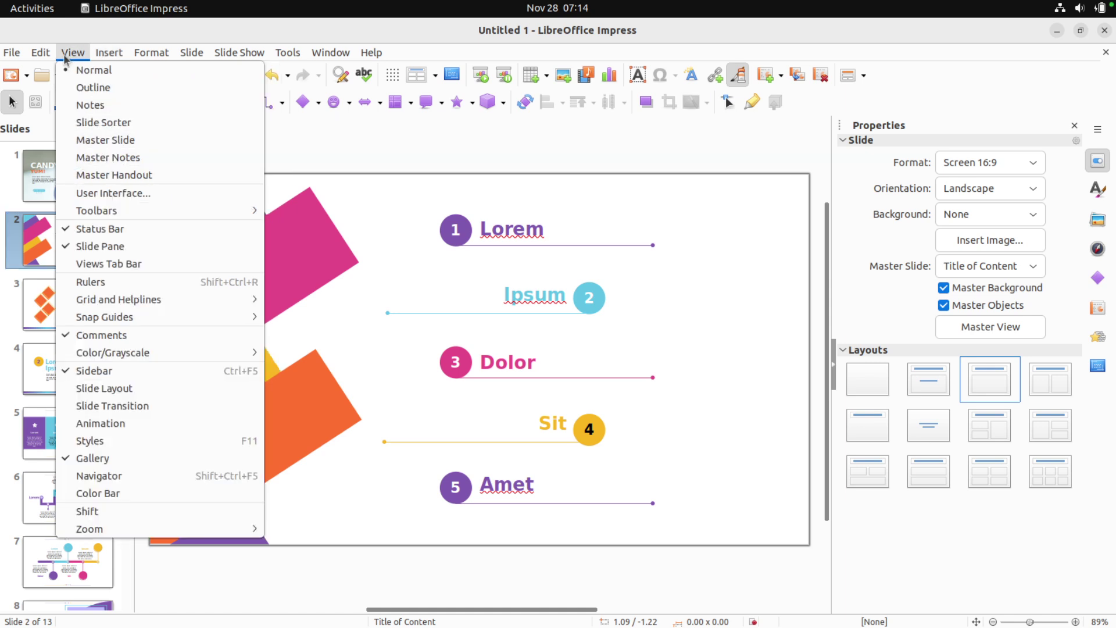
left_click(134, 417)
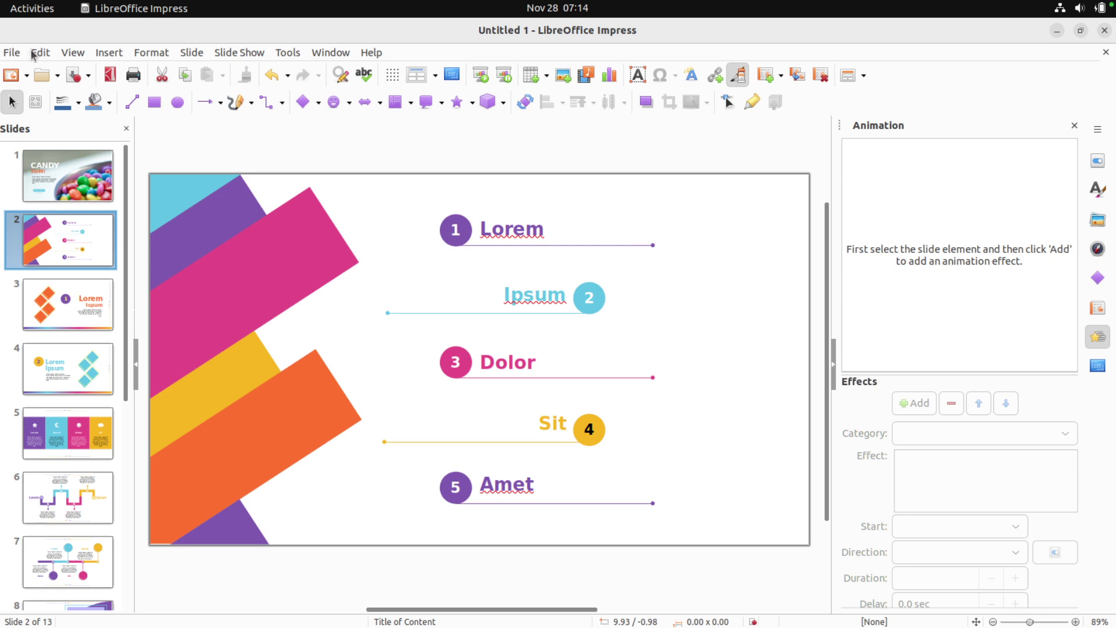
- Try to select the Lorem heading on slide 2 for an animation effect
left_click(3, 55)
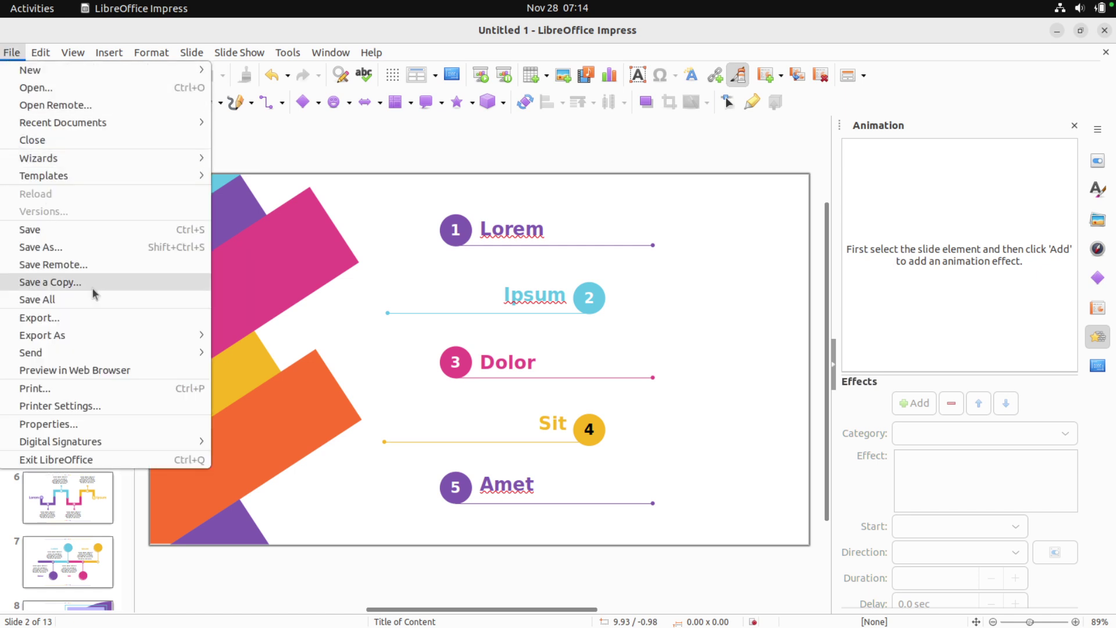
left_click(995, 258)
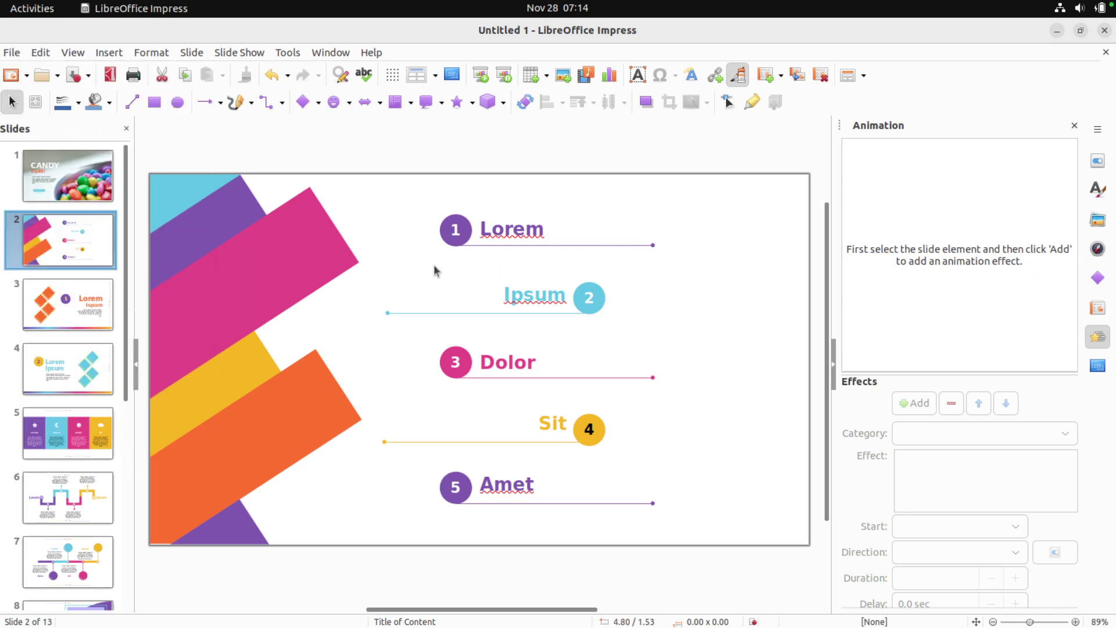
left_click(497, 223)
left_click(553, 225)
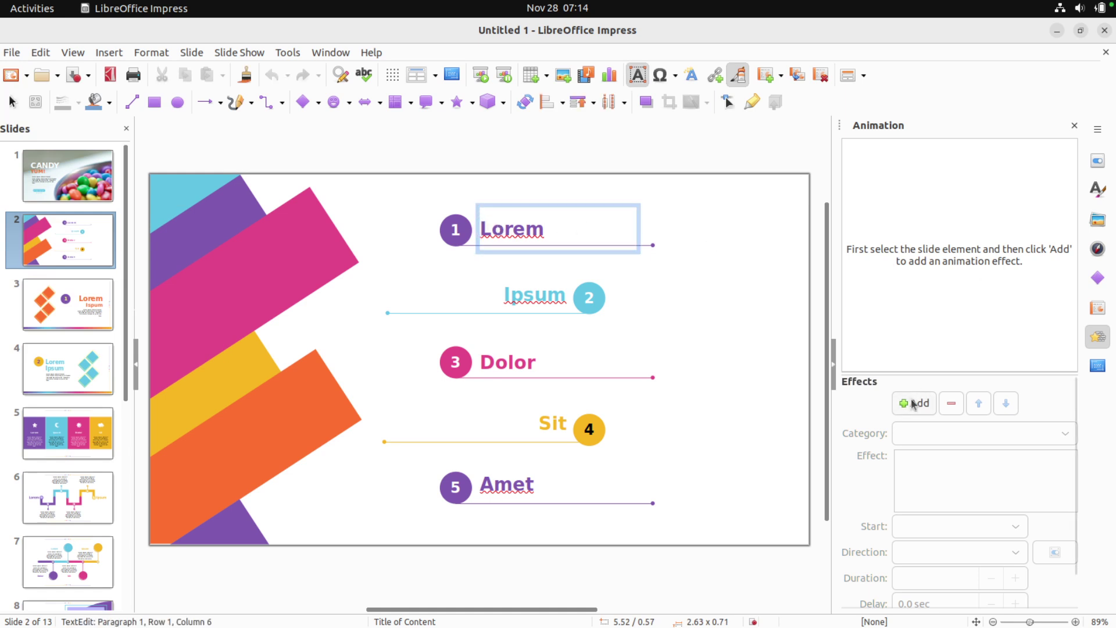
key("Escape")
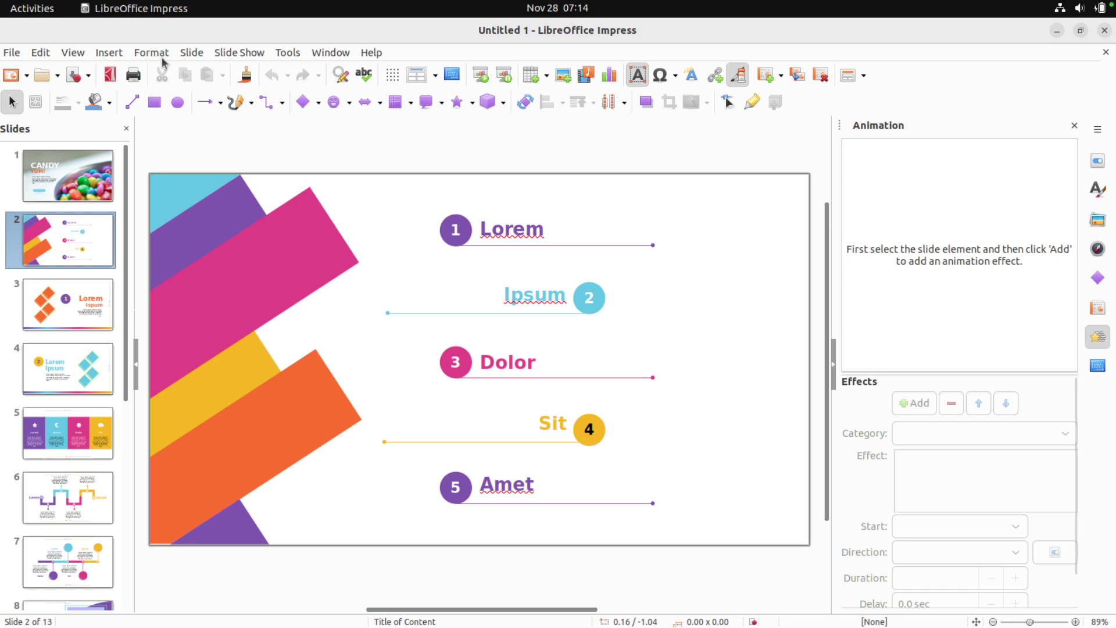
- Display the Slide Transition options for slide 2 and look through the available effects
left_click(73, 53)
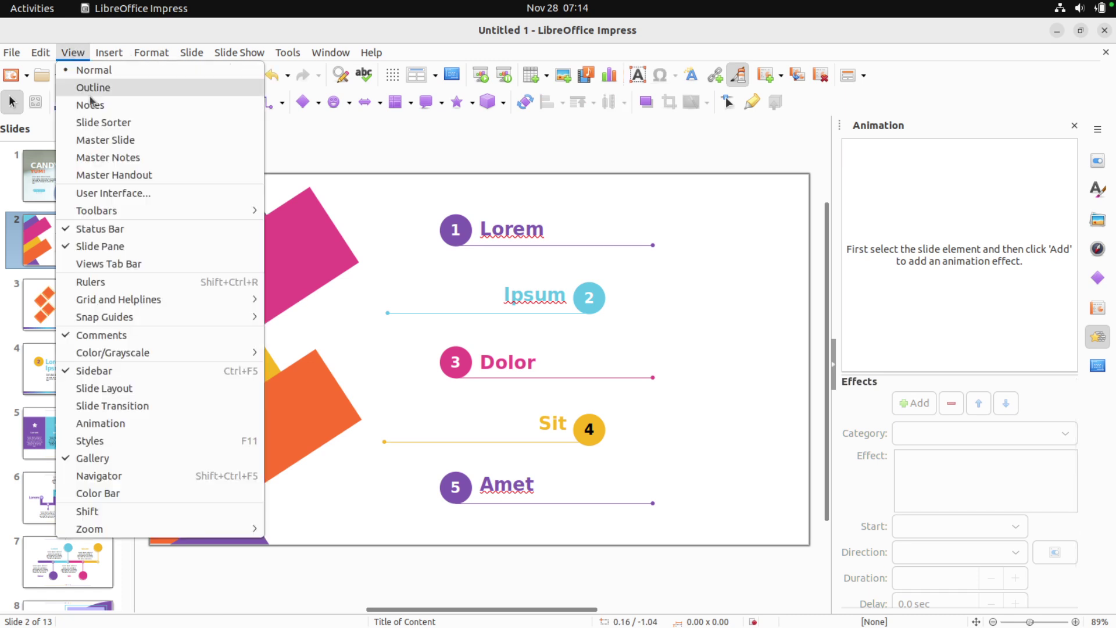
left_click(138, 407)
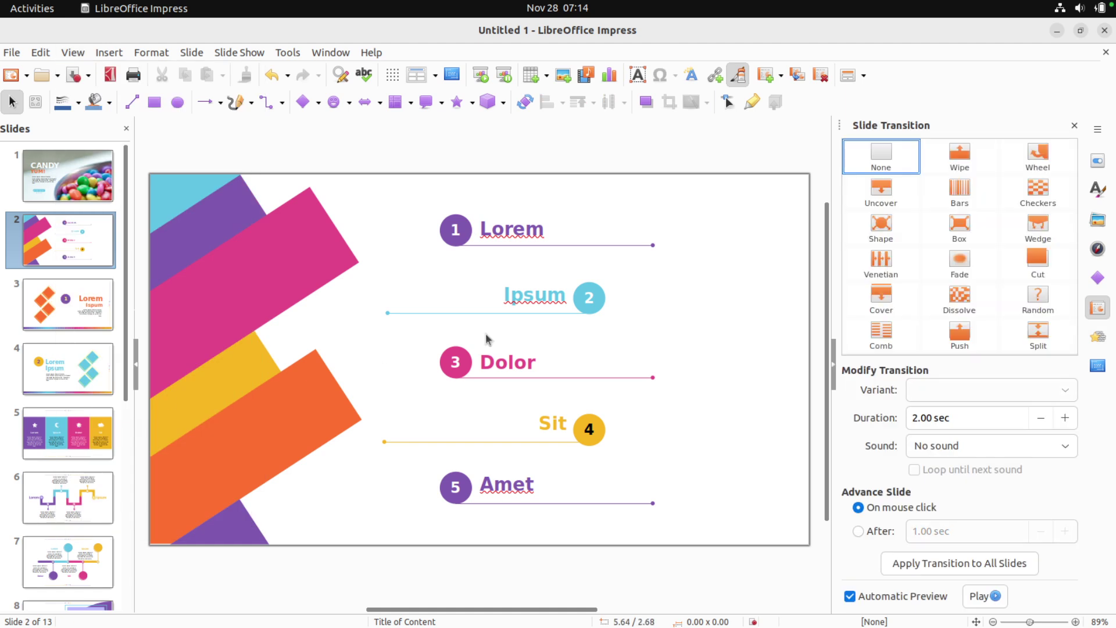
scroll(986, 235, "down", 4)
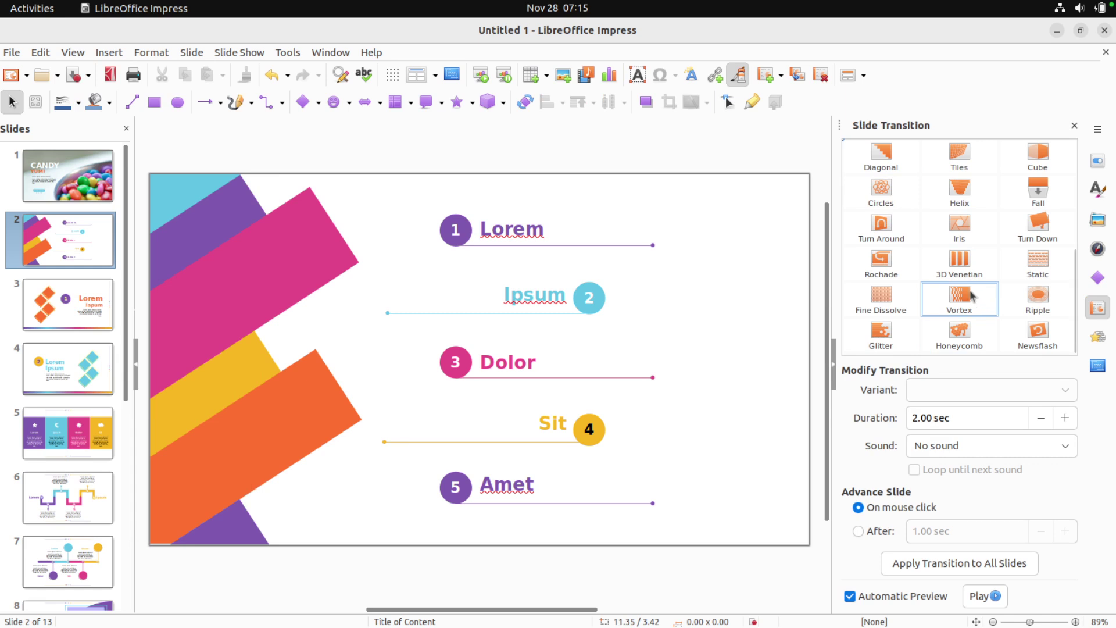
- Try out transitions on slide 2, including Circles, Tiles, Helix, Checkers and Cube
left_click(911, 202)
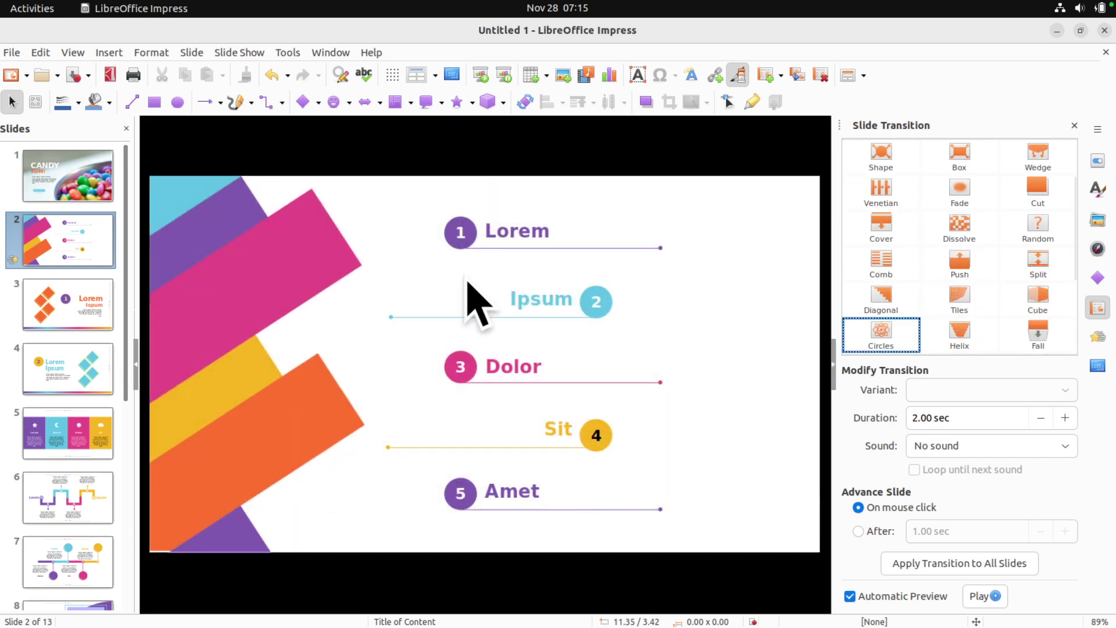
scroll(965, 221, "down", 3)
left_click(962, 195)
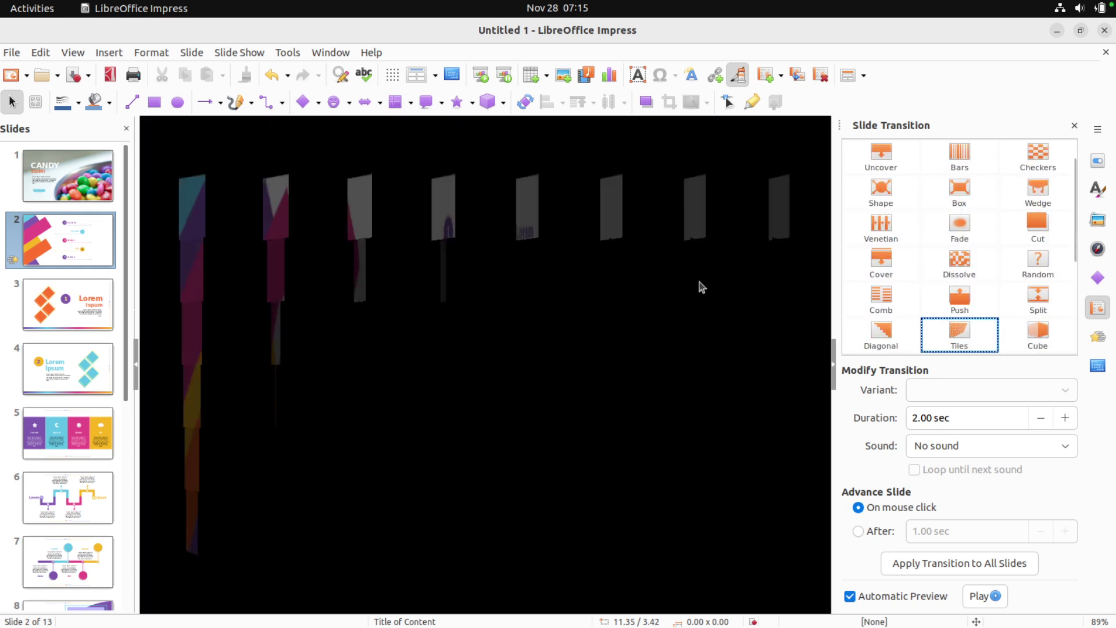
scroll(984, 259, "down", 5)
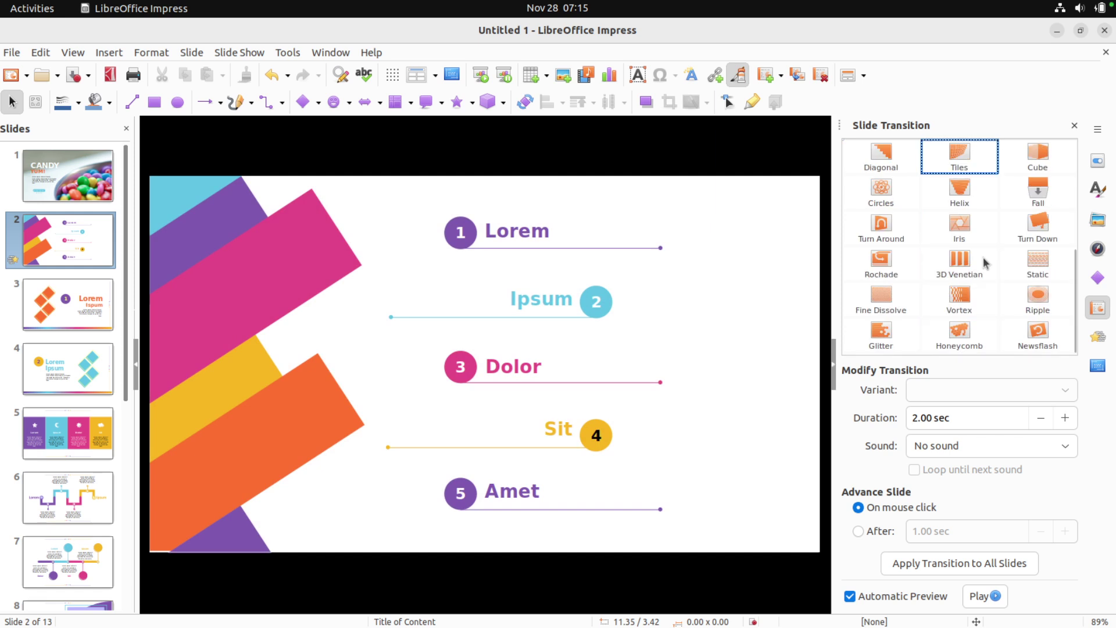
left_click(975, 203)
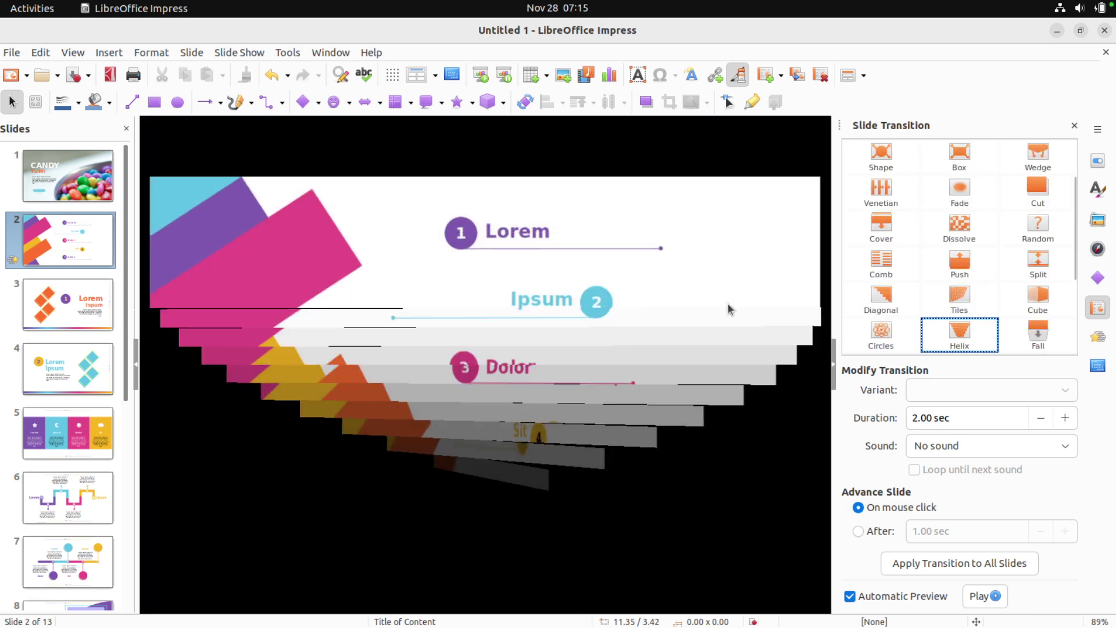
scroll(960, 259, "down", 3)
left_click(867, 296)
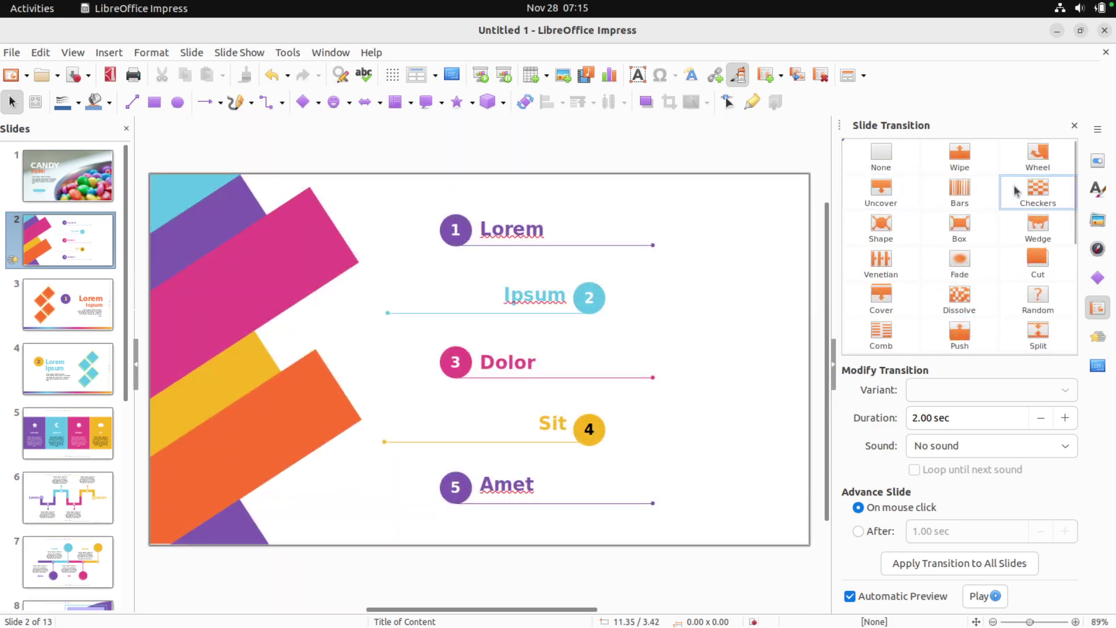
left_click(1014, 187)
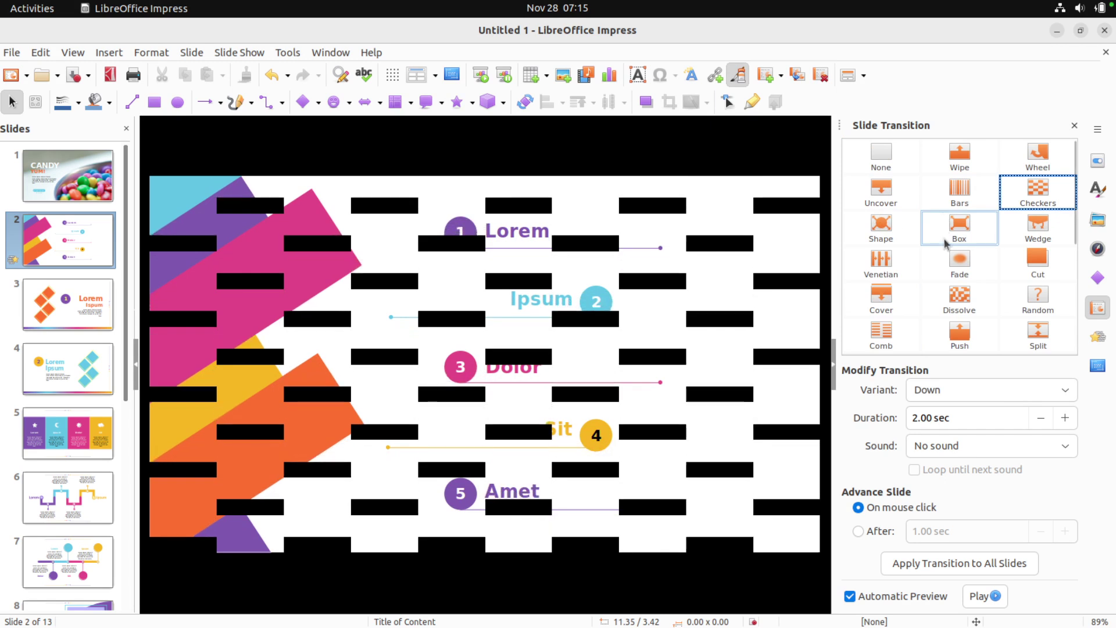
scroll(972, 229, "down", 5)
left_click(1038, 154)
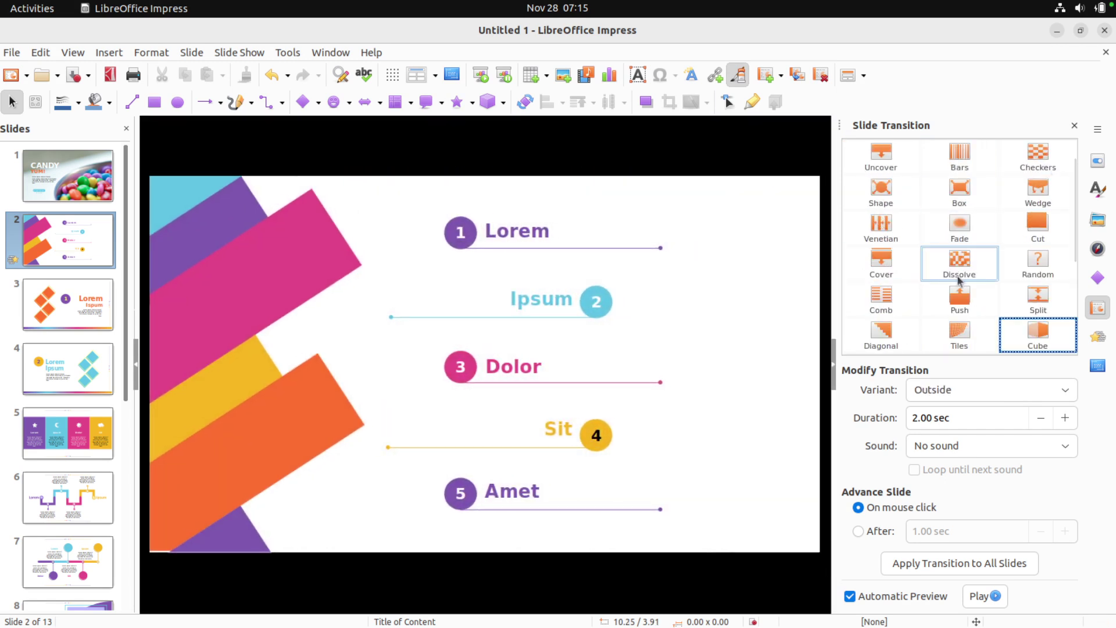
- Preview the Vortex transition on slide 2 and apply the Newsflash transition instead
scroll(960, 256, "down", 5)
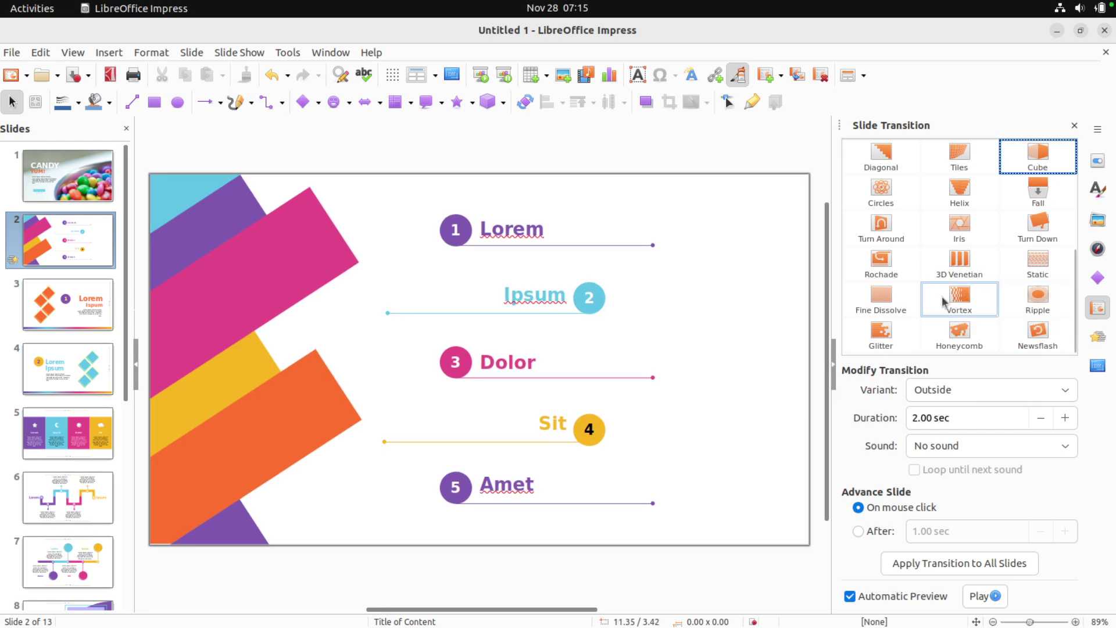
left_click(970, 295)
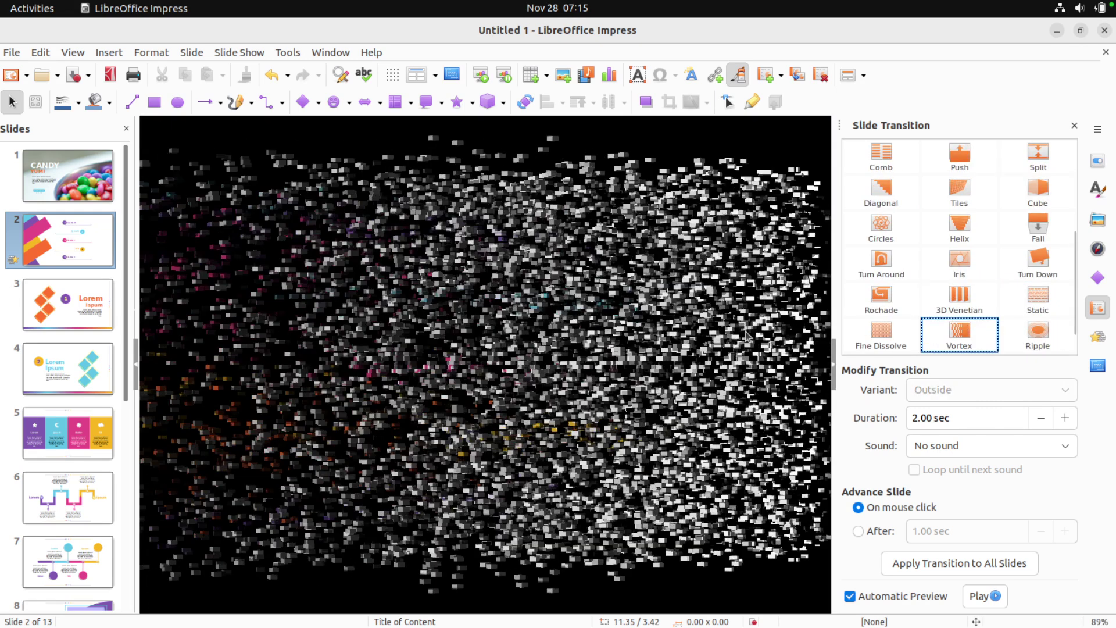
scroll(1007, 333, "down", 1)
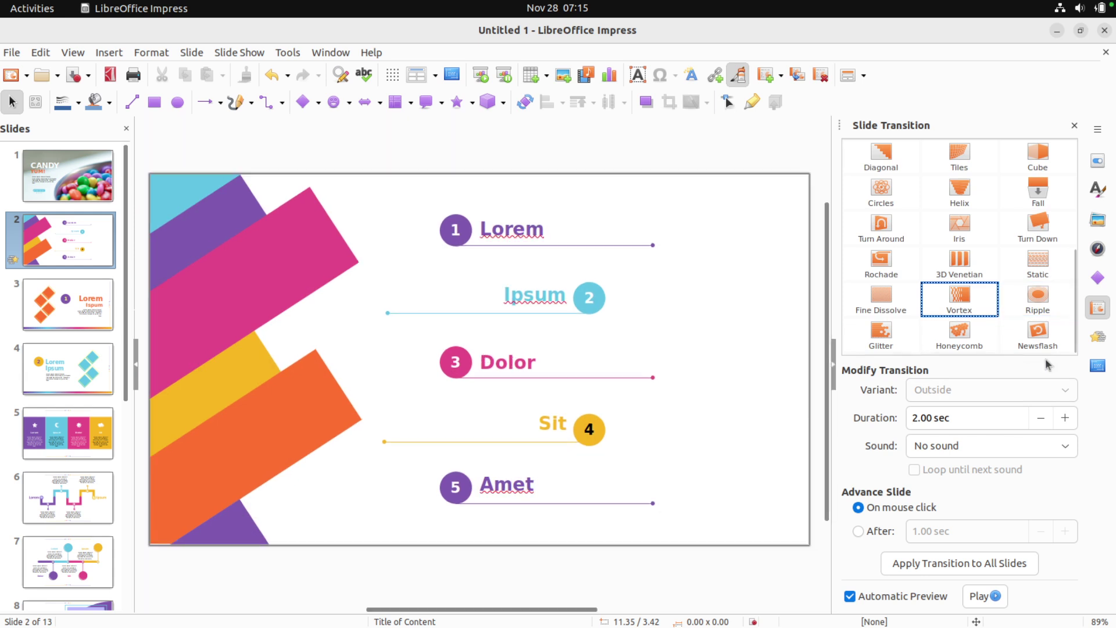
left_click(1039, 342)
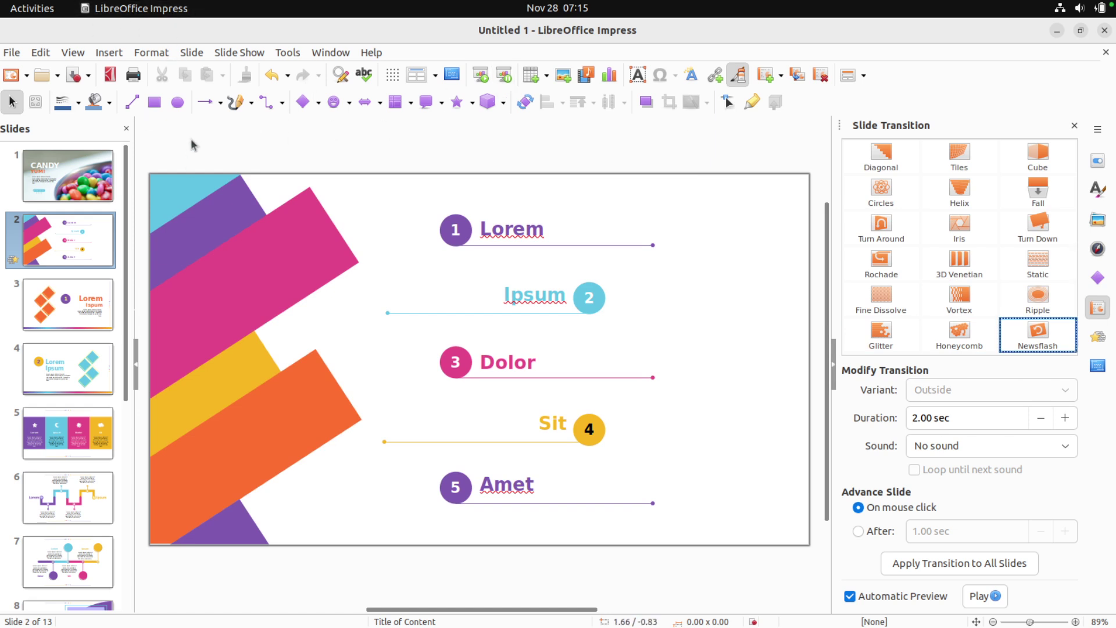
- Check the Pictures folder for an image to insert, cancel the insertion and minimize the presentation window
left_click(109, 52)
left_click(133, 76)
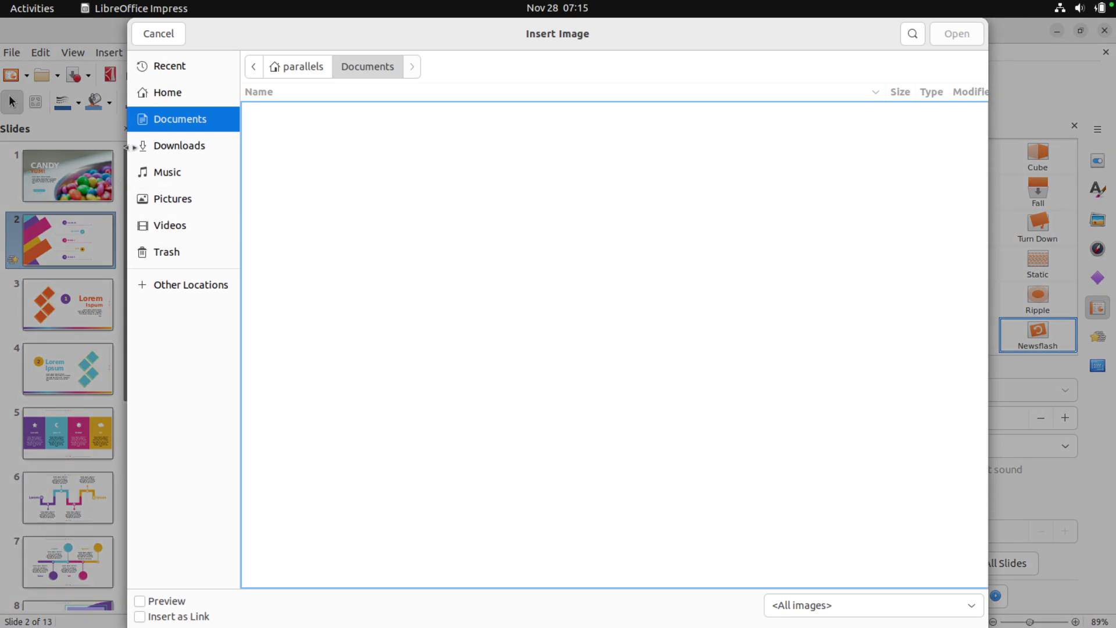
left_click(232, 209)
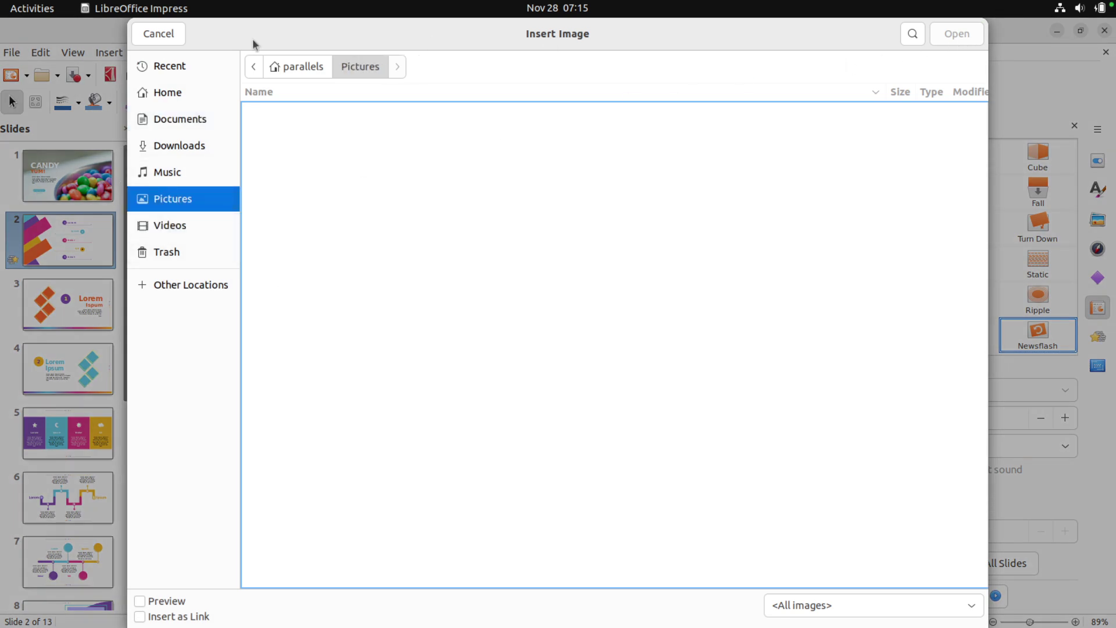
left_click(179, 35)
left_click(1056, 30)
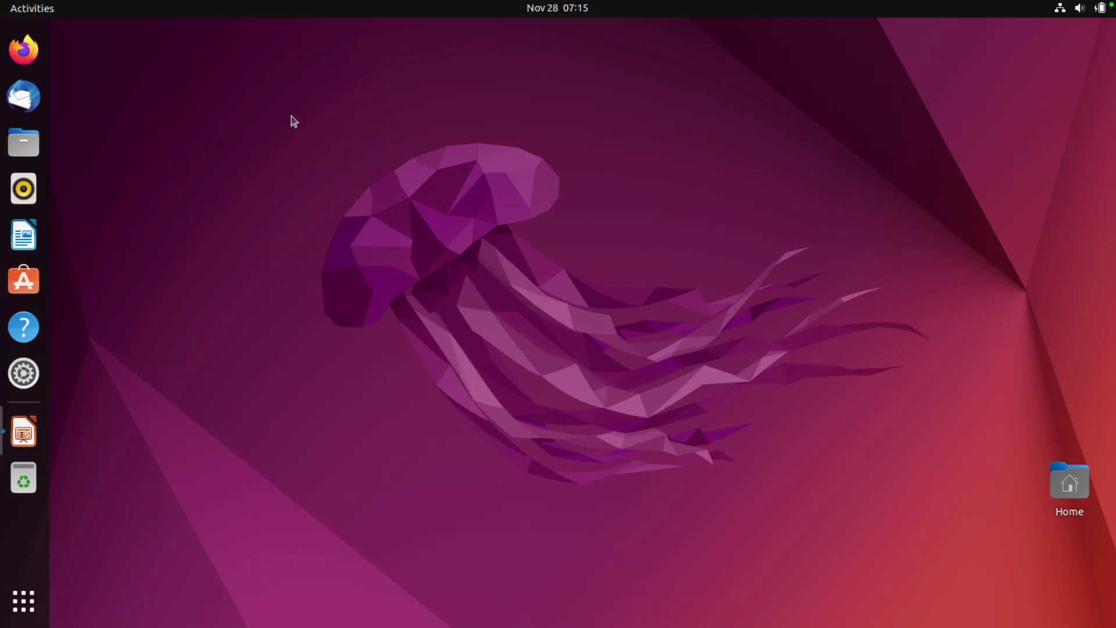
- Switch to Firefox, go to the JoeyPlaysSomeGames YouTube channel and display its videos
left_click(24, 49)
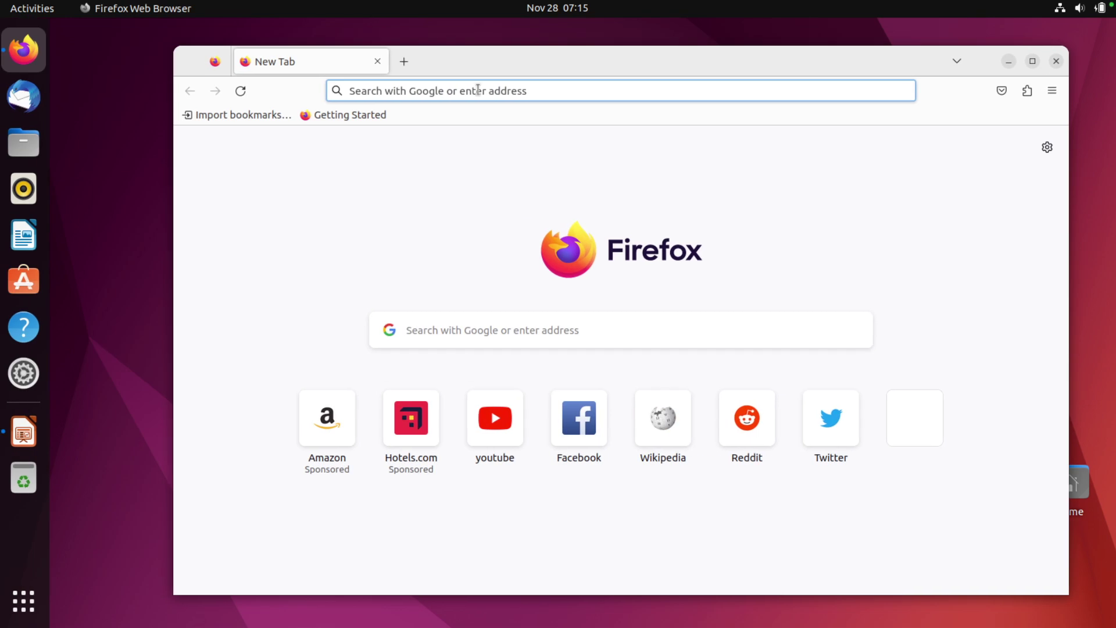
left_click(478, 90)
left_click(479, 111)
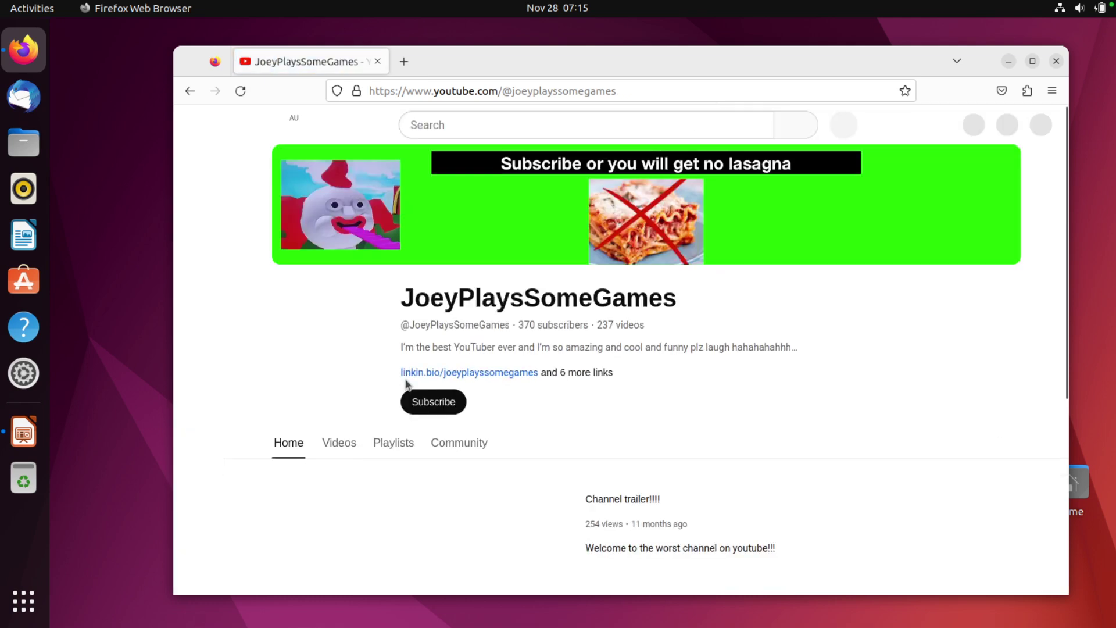
left_click(335, 443)
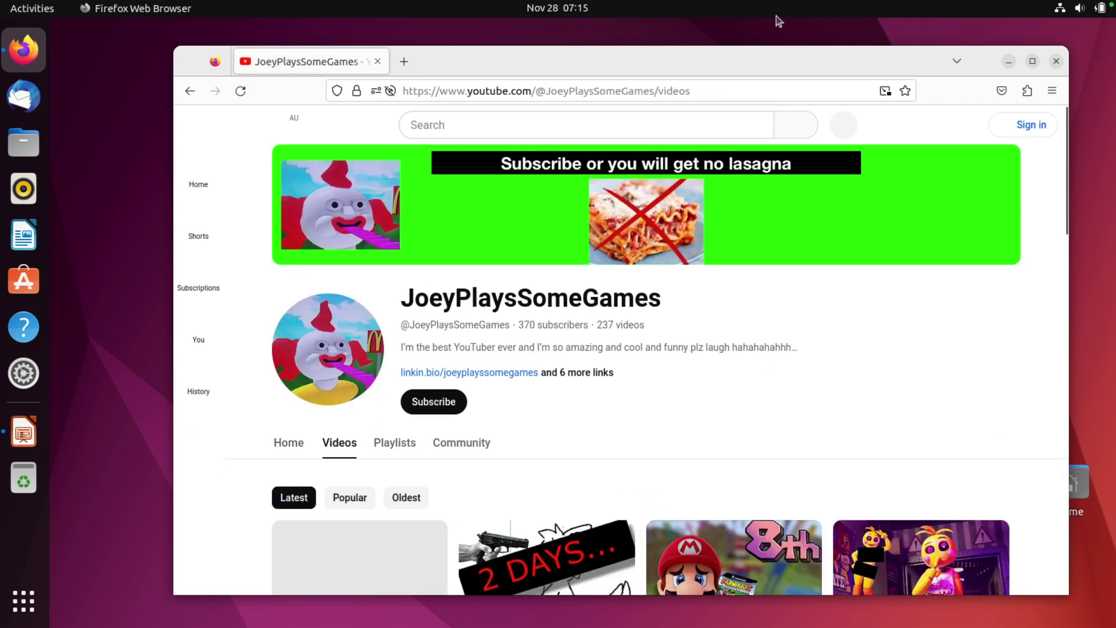
- Save the channel's profile picture as channels4_profile.jpg in the Pictures folder and quit the browser
right_click(323, 341)
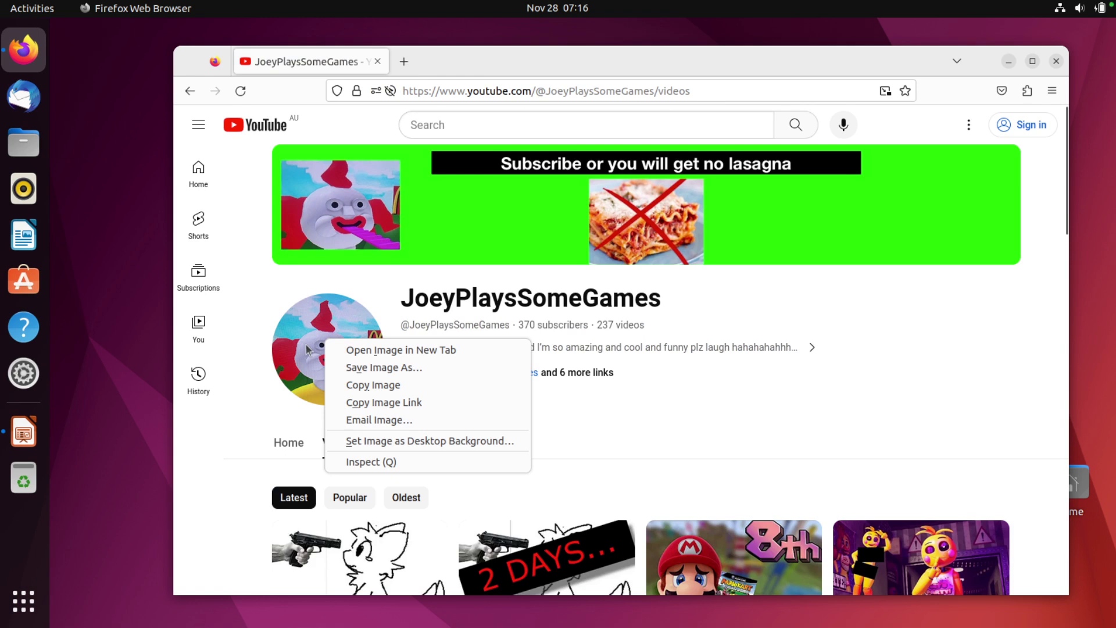
left_click(382, 365)
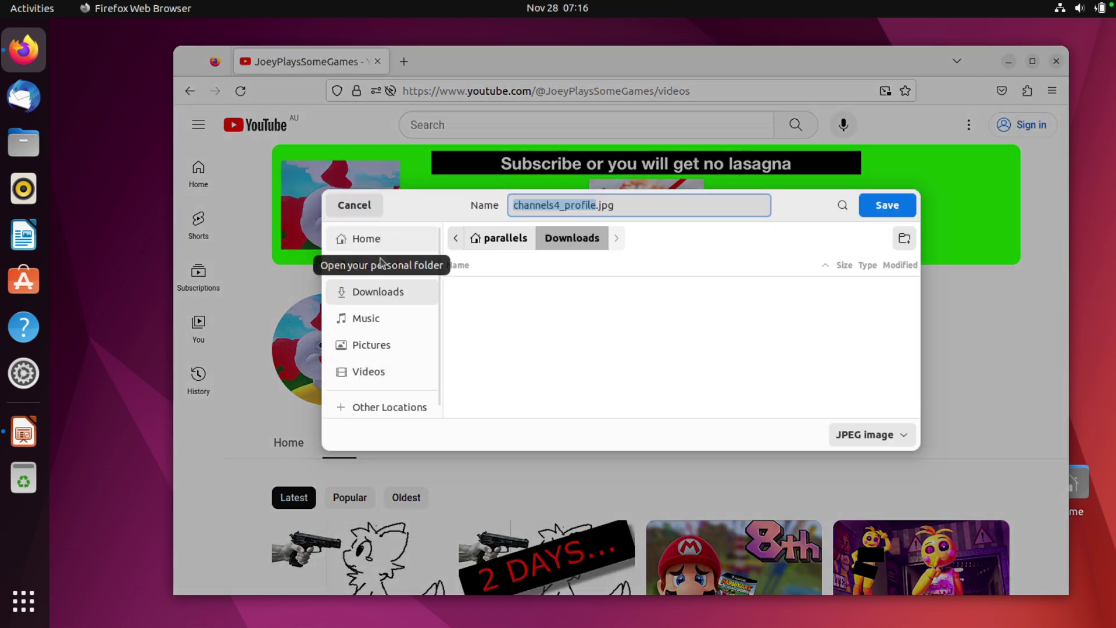
left_click(372, 345)
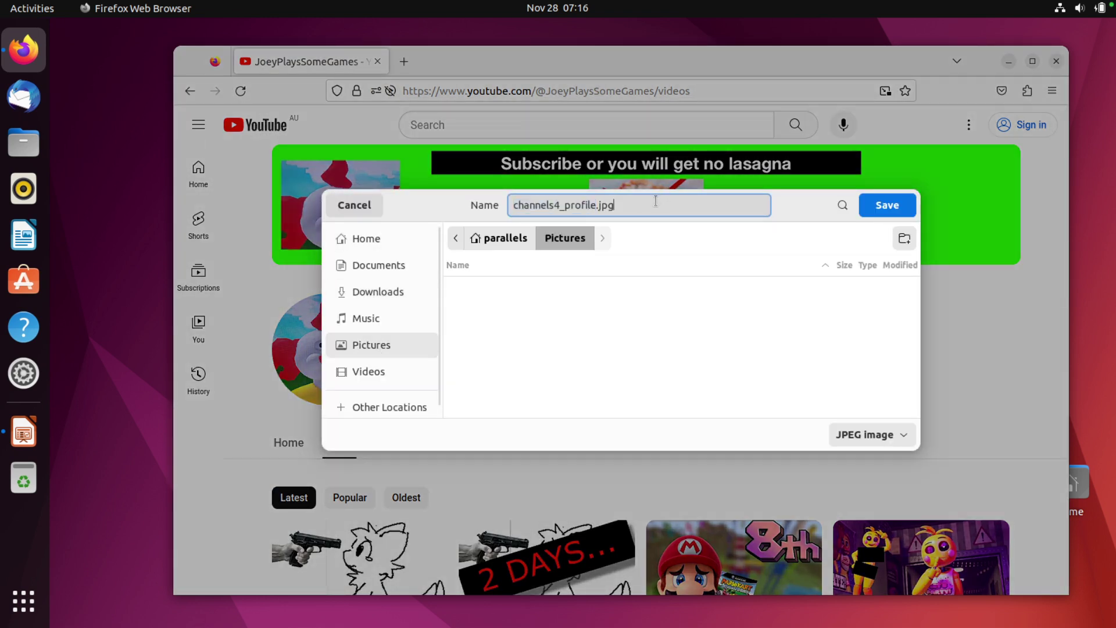
left_click(902, 212)
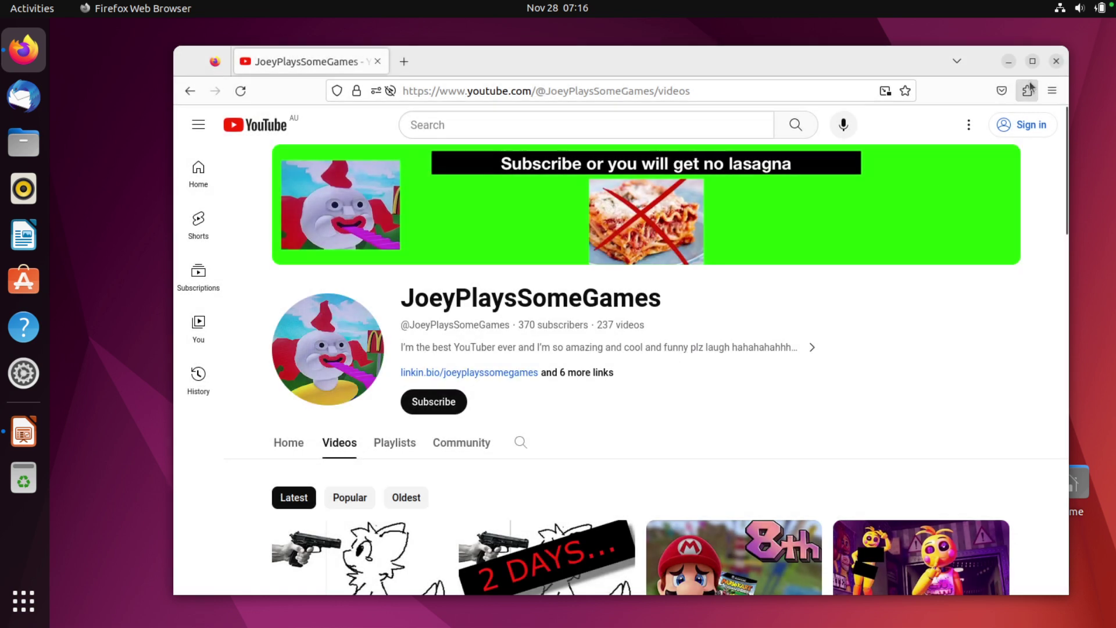
key("ctrl+q")
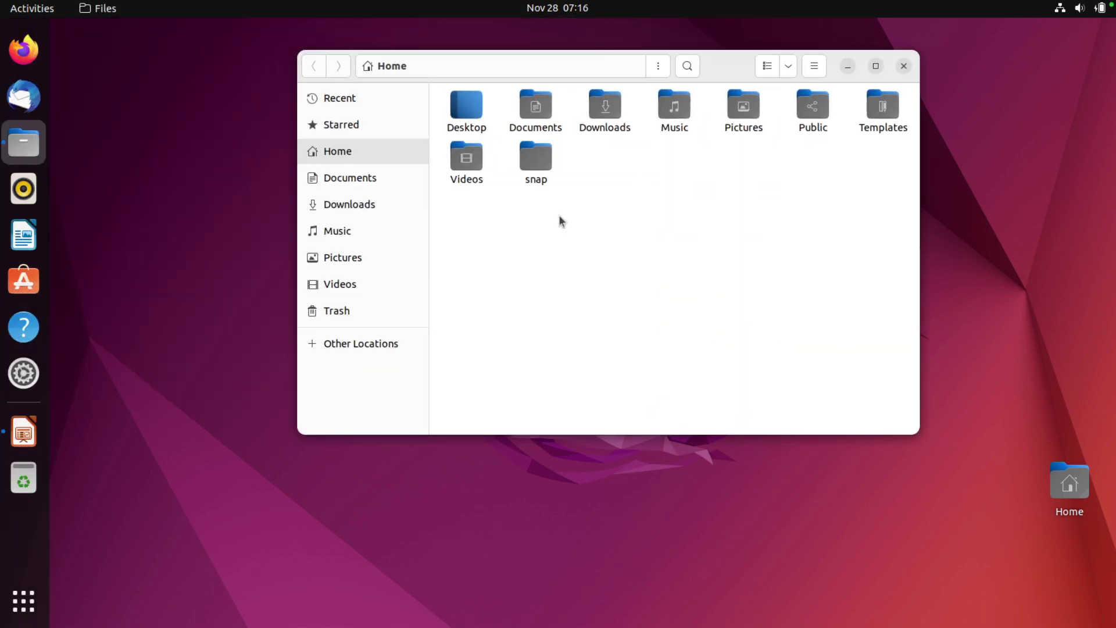
- Open channels4_profile.jpg from the Pictures folder in Files, view it full screen, then leave full screen and close the viewer
double_click(736, 111)
double_click(488, 119)
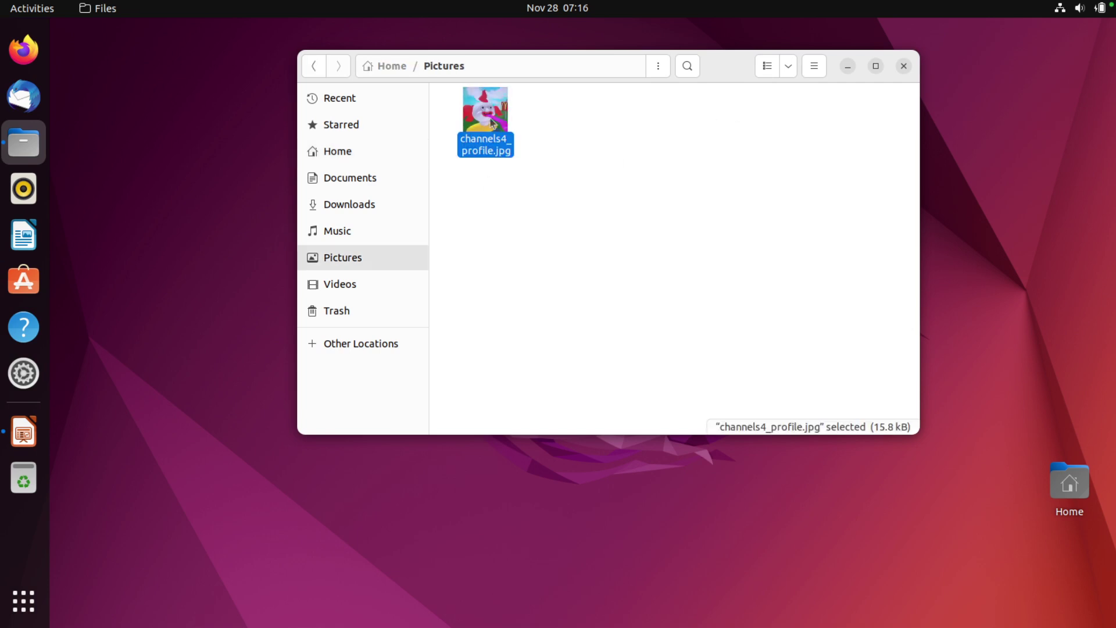
key("F11")
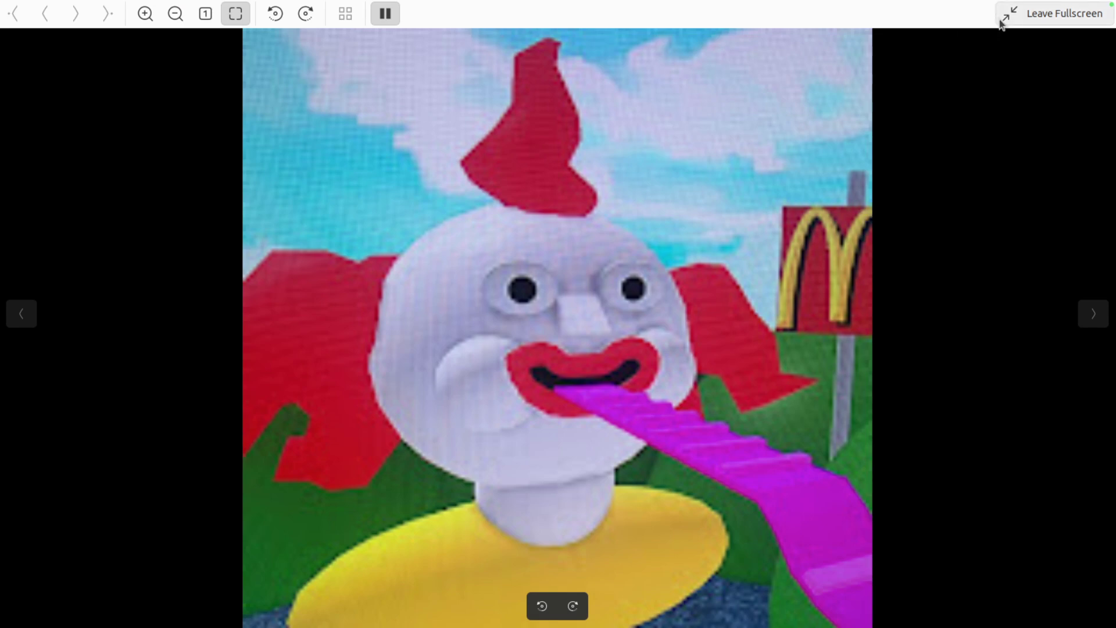
left_click(1007, 14)
left_click_drag(145, 36, 404, 73)
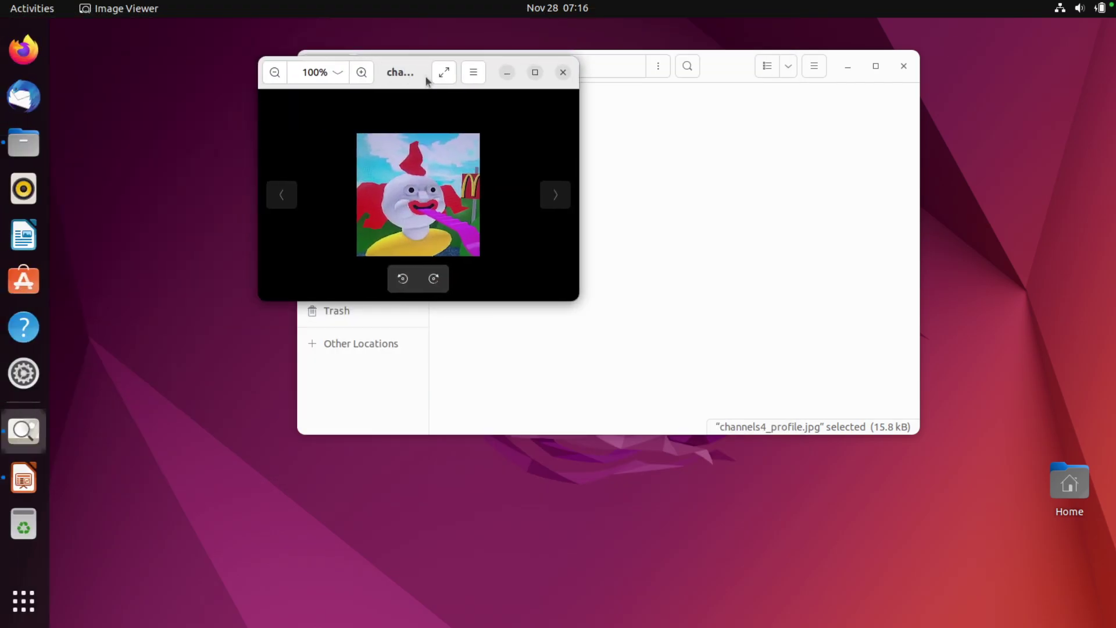
left_click(562, 71)
- View channels4_profile.jpg again, move the viewer over the Files window and close it
double_click(485, 114)
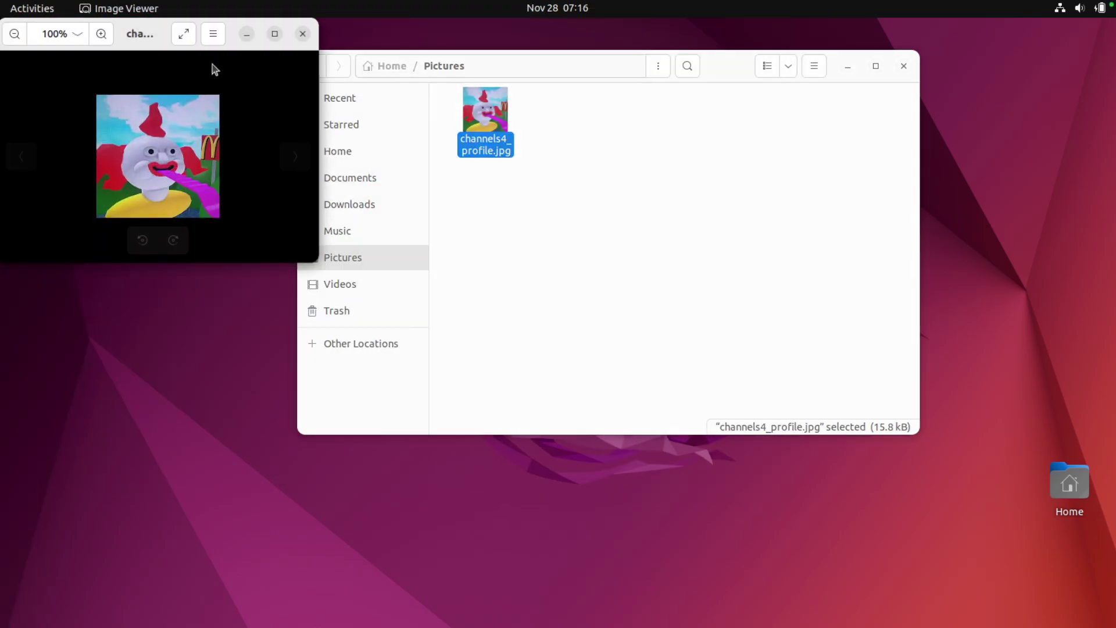
left_click_drag(177, 35, 484, 166)
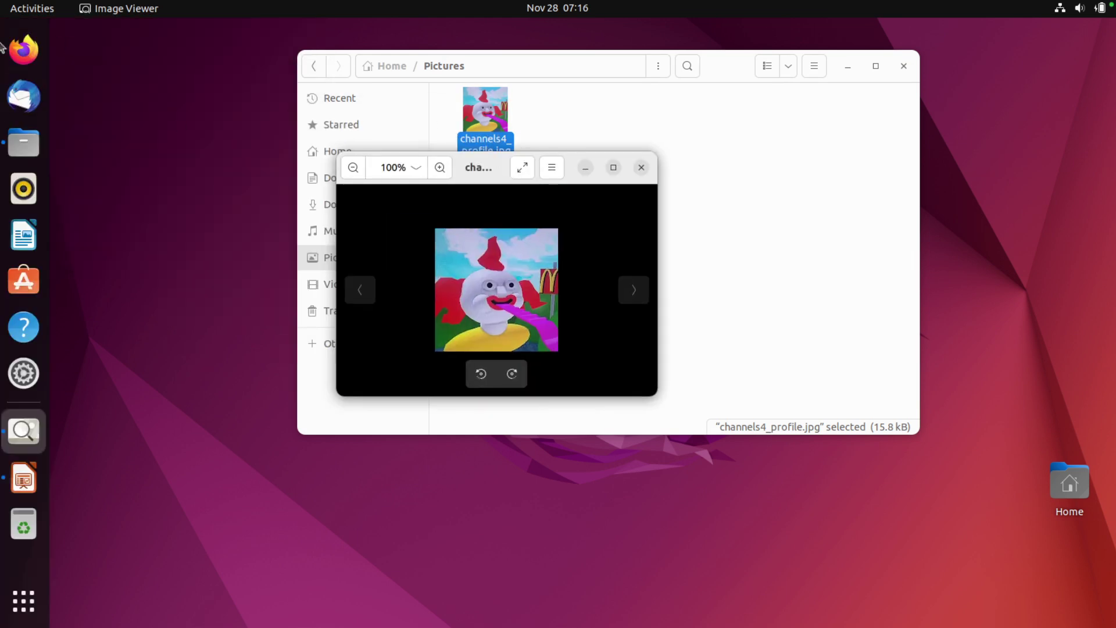
left_click(641, 168)
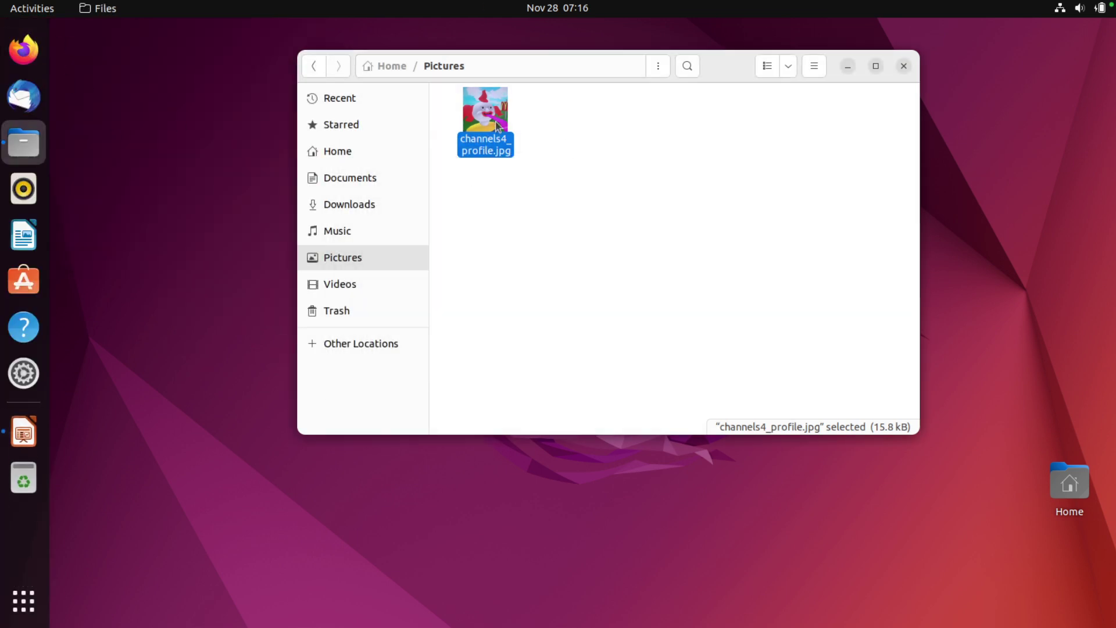
- Rotate channels4_profile.jpg clockwise by 180 degrees in Image Viewer and save the change on closing
double_click(497, 127)
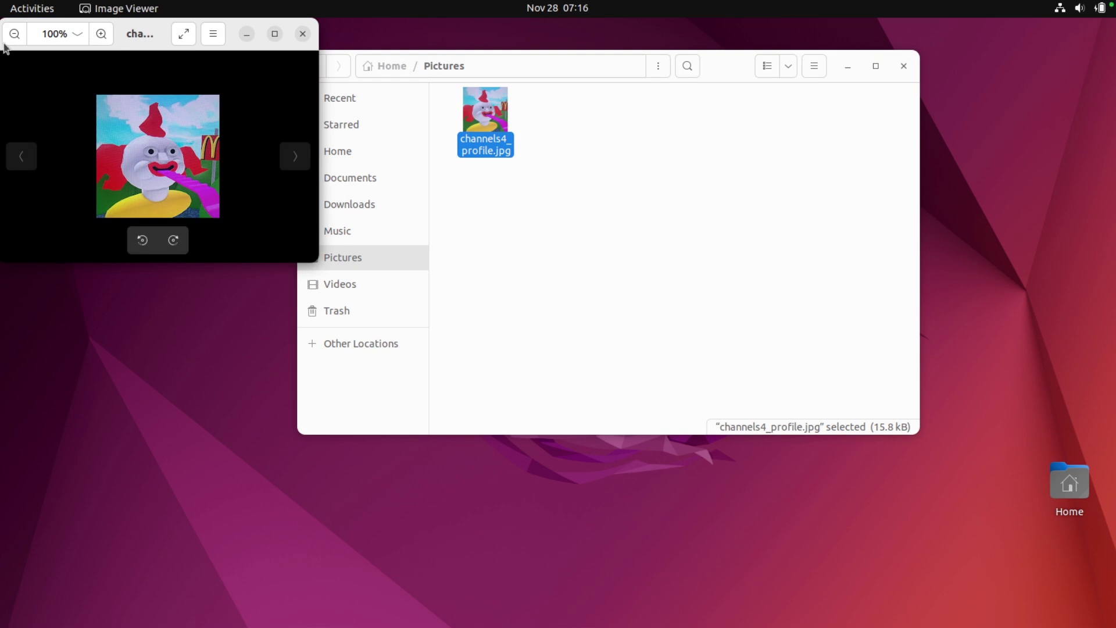
left_click_drag(135, 36, 446, 124)
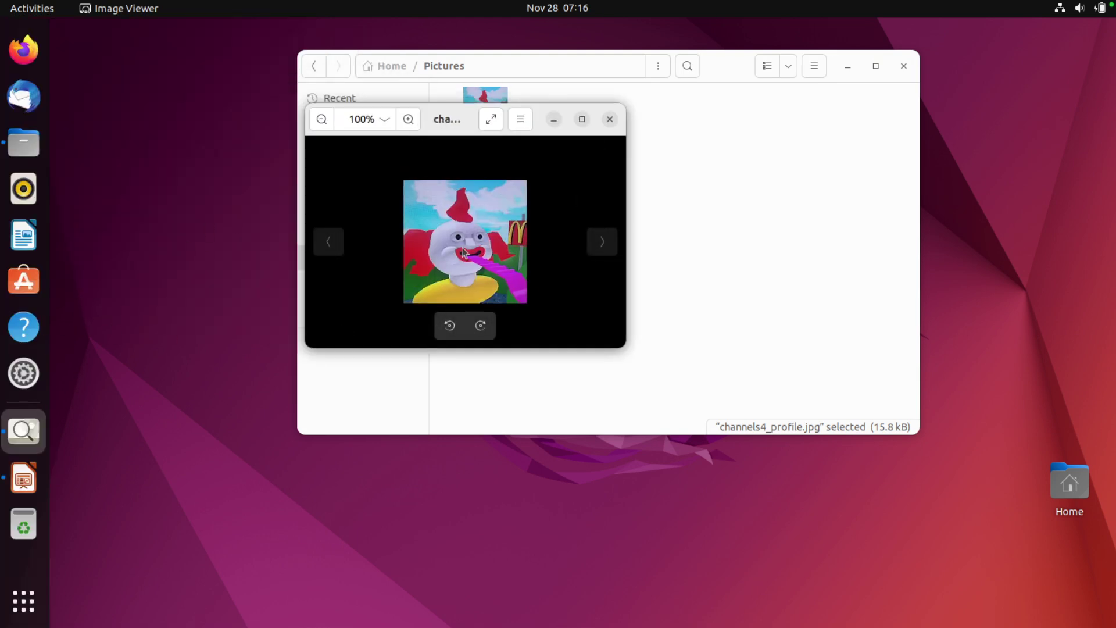
left_click(479, 325)
left_click(478, 323)
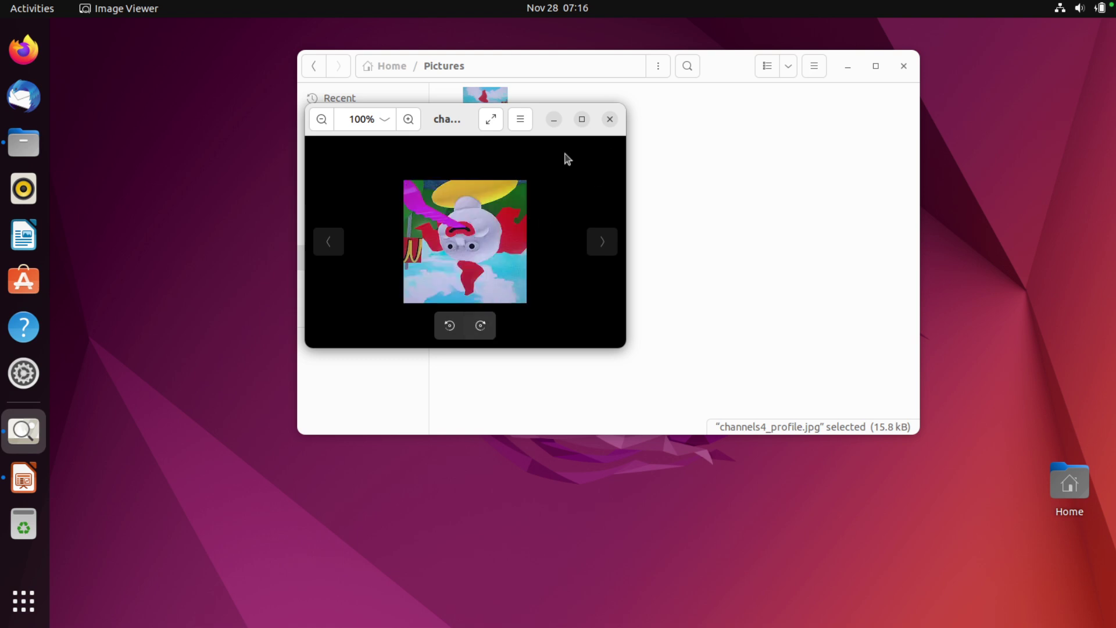
left_click(609, 122)
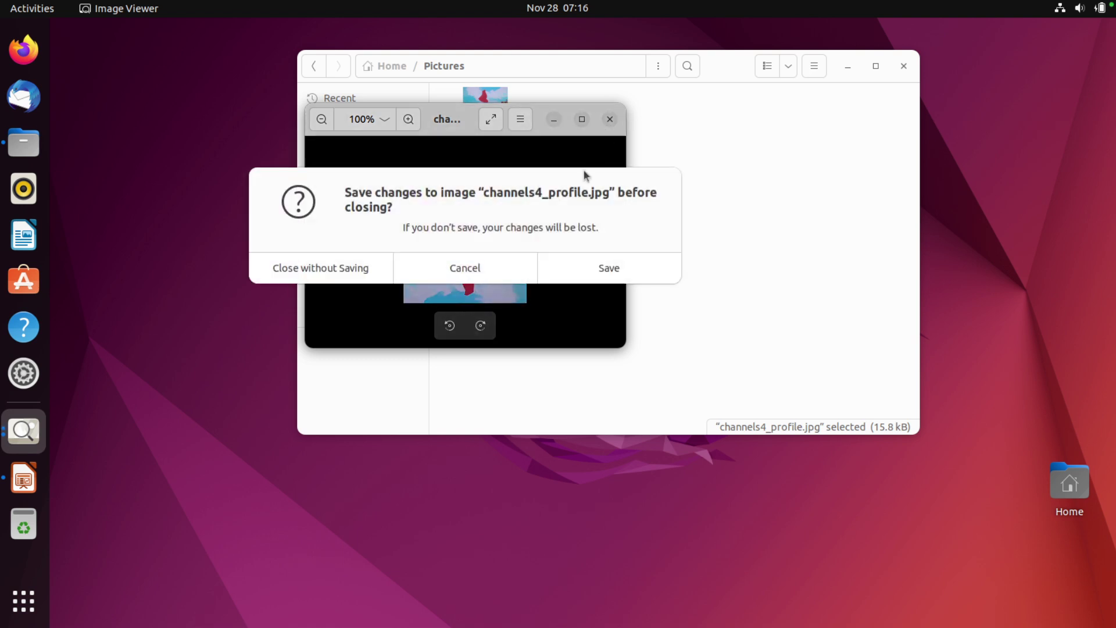
left_click(593, 257)
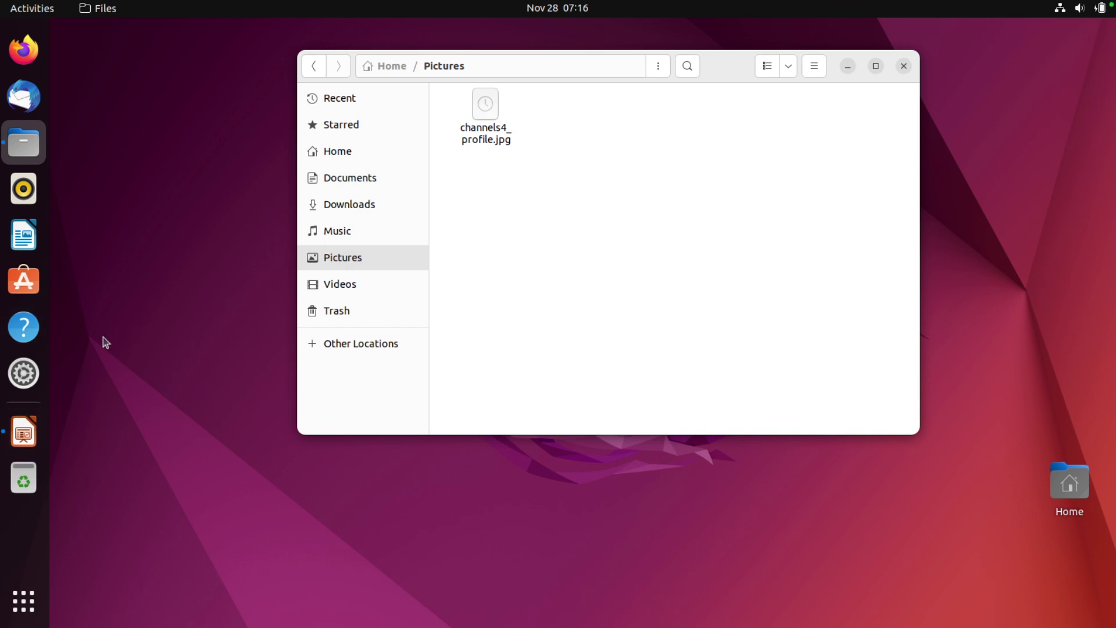
- Switch to LibreOffice Impress and insert channels4_profile.jpg from the Pictures folder into slide 2
left_click(33, 442)
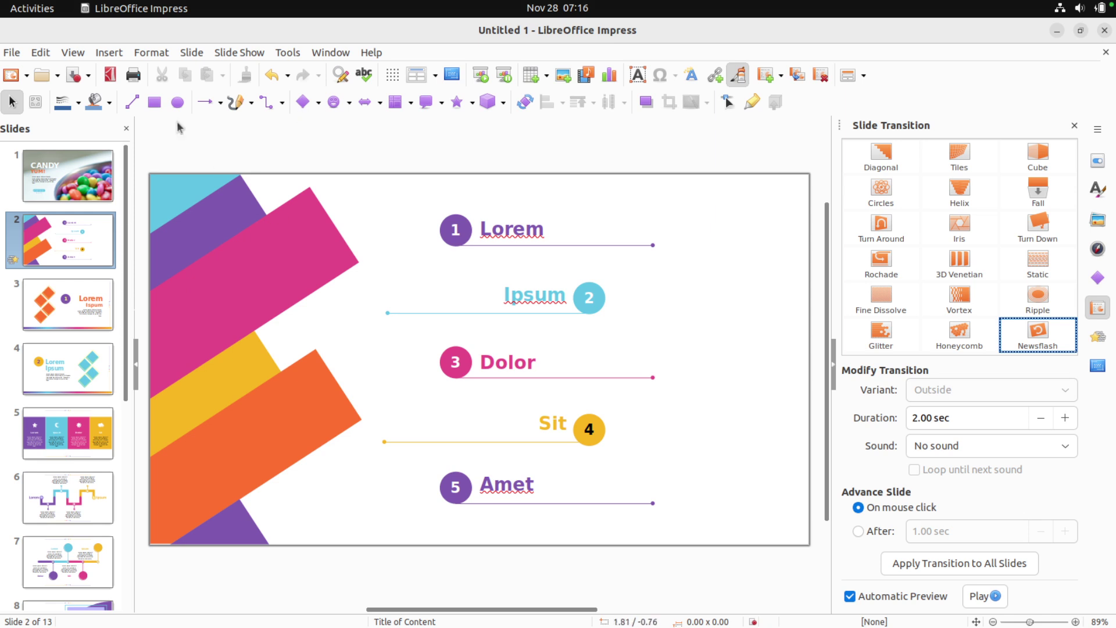
left_click(109, 52)
left_click(125, 67)
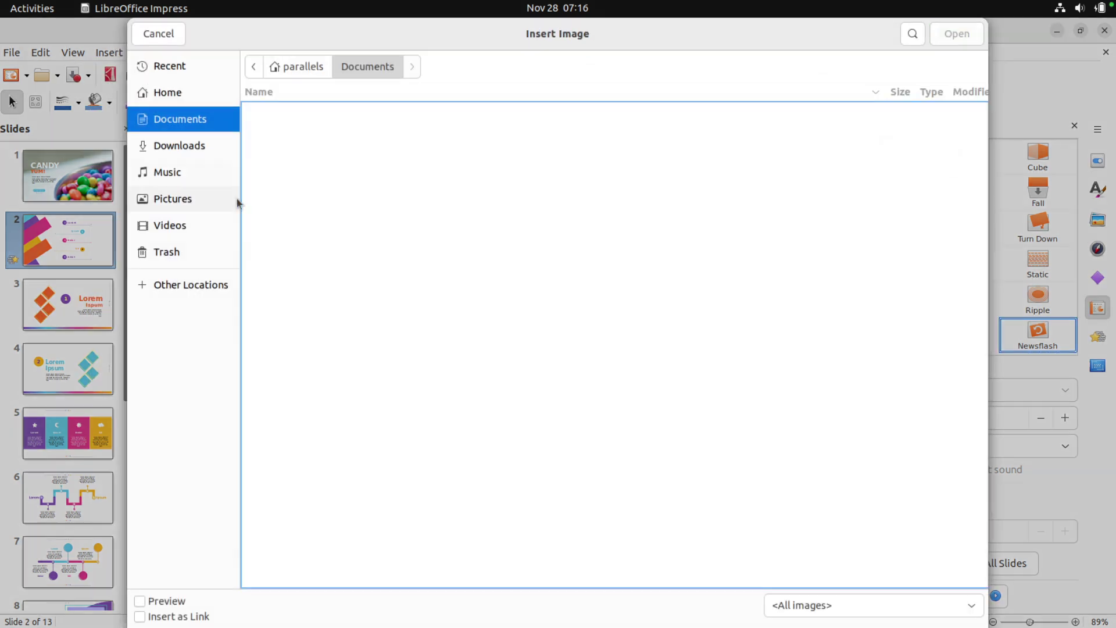
left_click(178, 200)
left_click(605, 106)
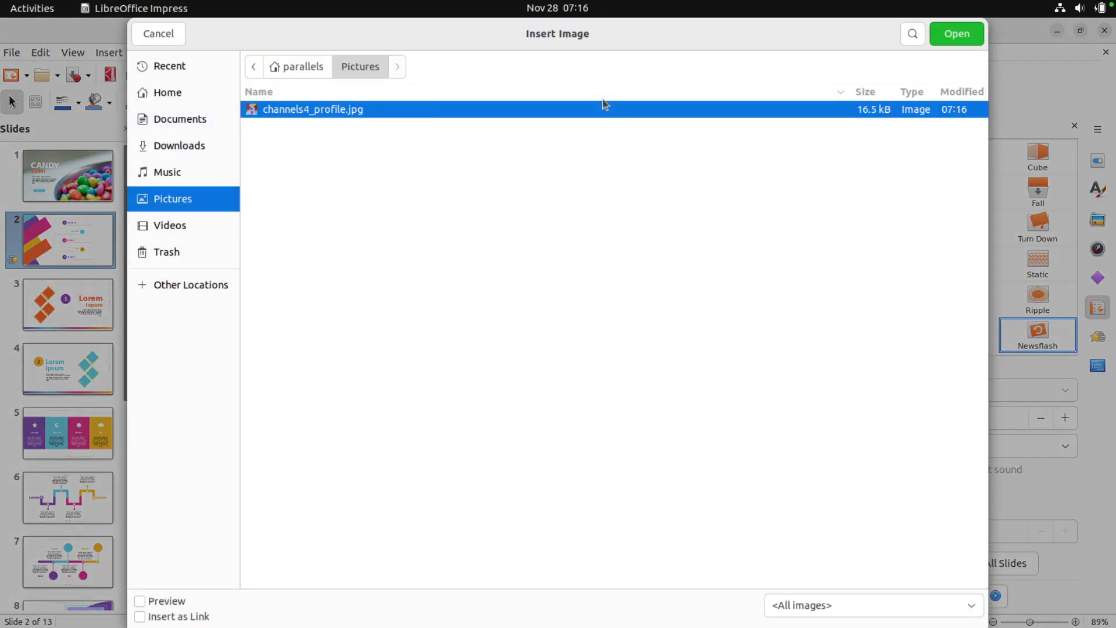
left_click(981, 43)
- Enlarge the inserted picture to about 5.08 x 5.08 and place it over the numbered list at about 3.75 / 0.42
left_click_drag(456, 342, 235, 235)
left_click_drag(315, 309, 505, 433)
left_click_drag(392, 405, 510, 348)
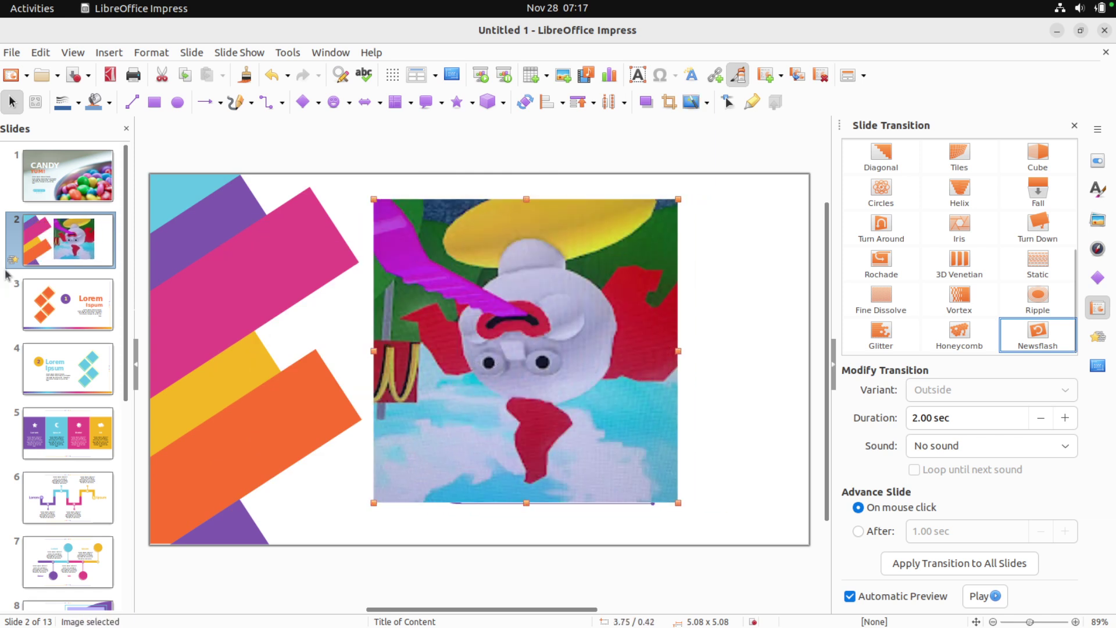
- Restore the Impress window from full size, shrink it by its borders and maximize it again
left_click(1080, 33)
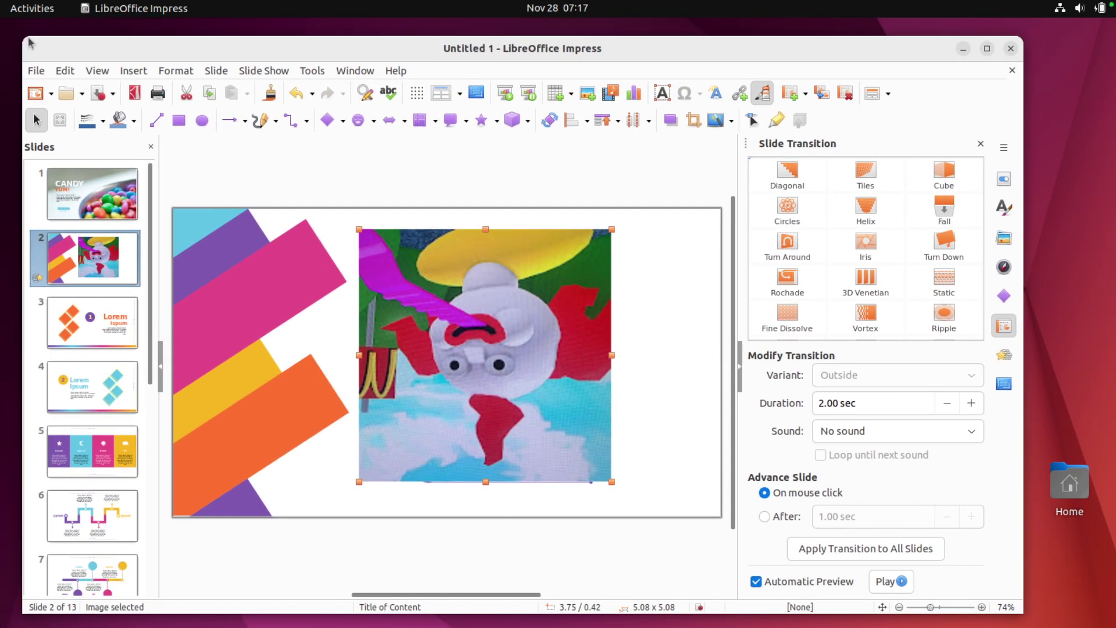
left_click_drag(23, 35, 375, 36)
left_click_drag(446, 36, 446, 73)
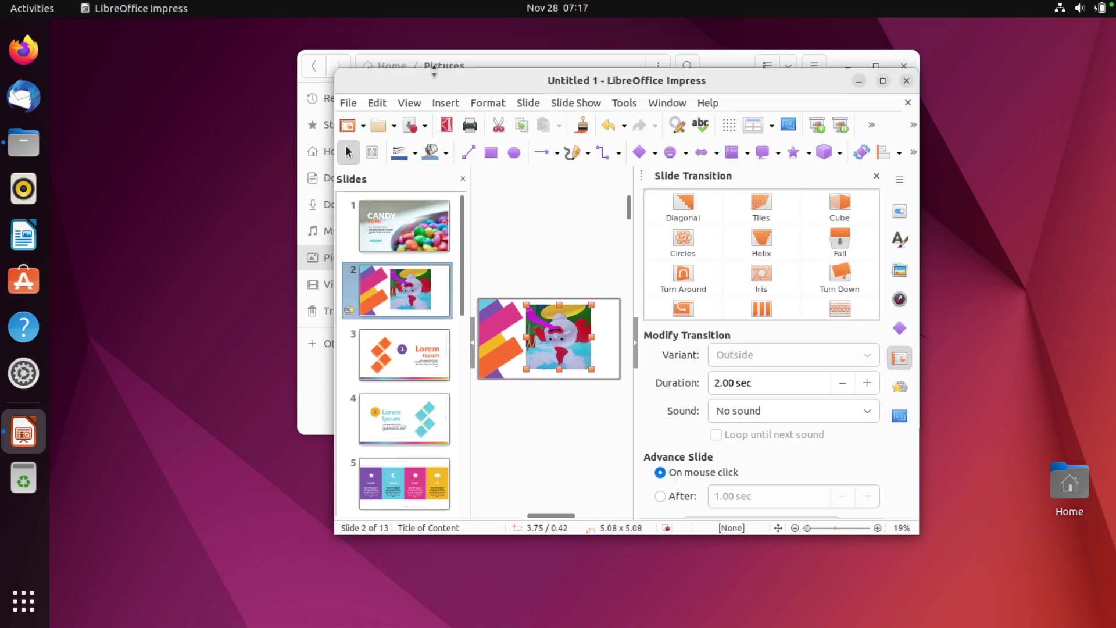
left_click(883, 81)
- Go to slide 3, view the About window of the Ubuntu 22.04.2 ARM64 virtual machine and close it
key("Down")
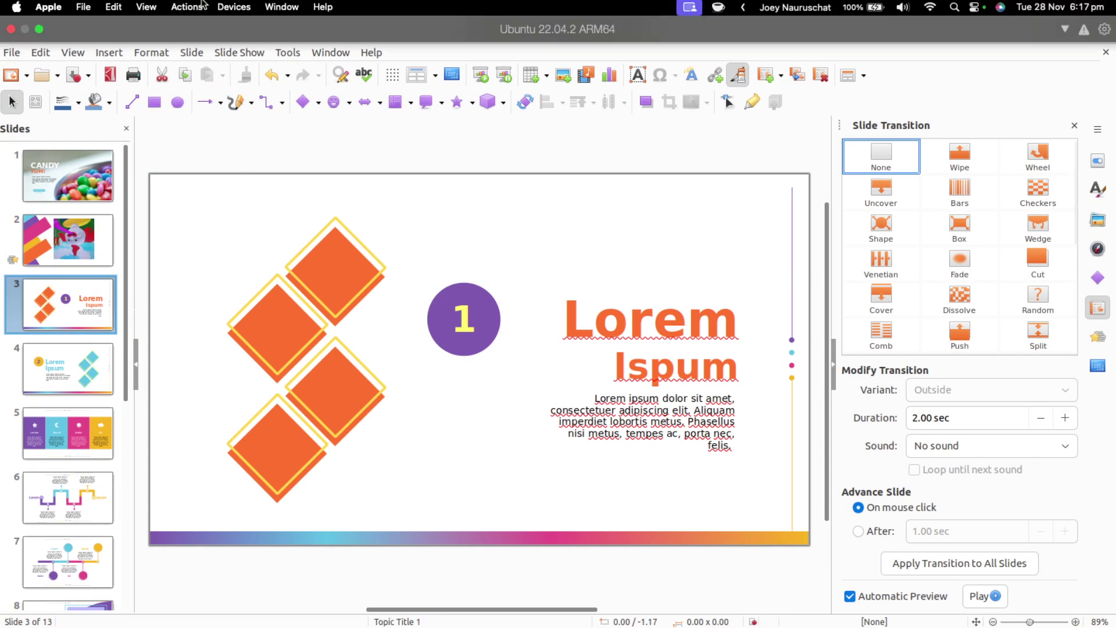
left_click(43, 7)
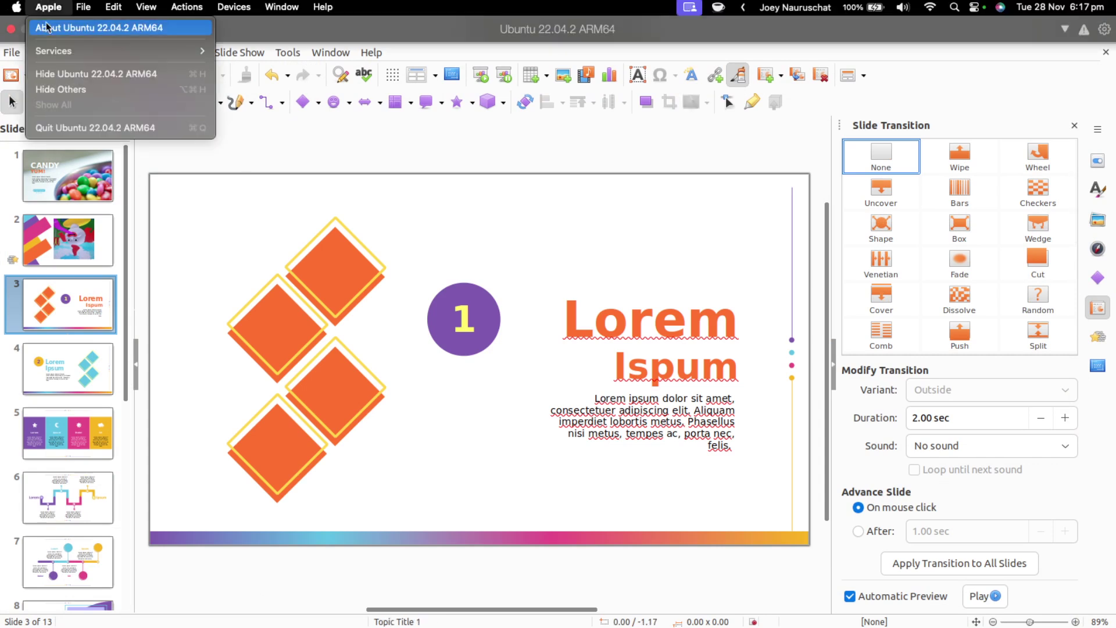
left_click(43, 29)
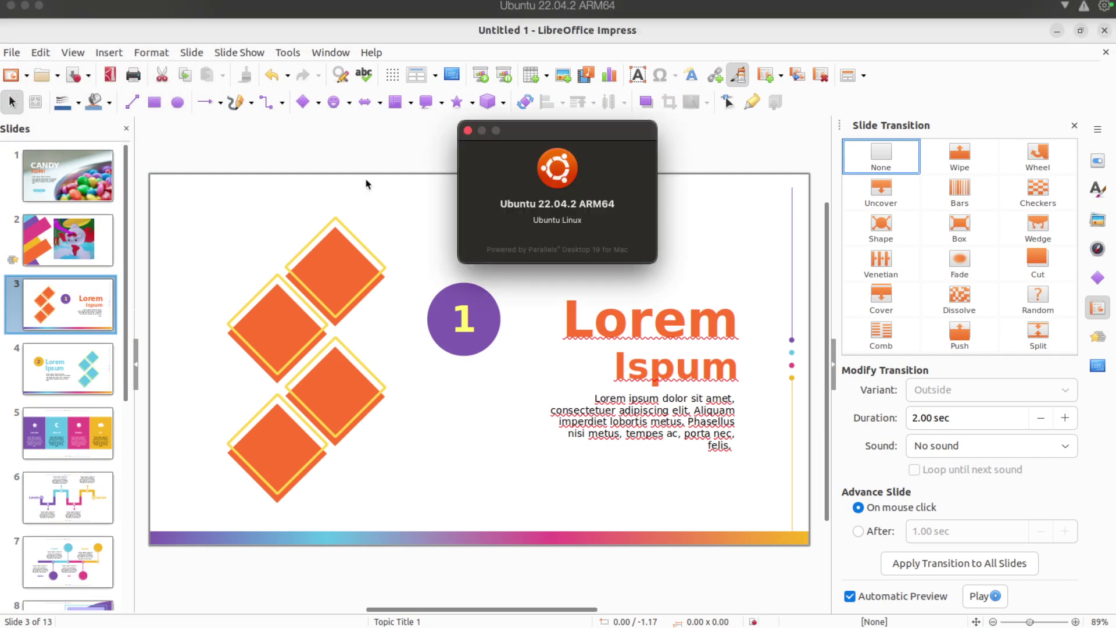
left_click(468, 131)
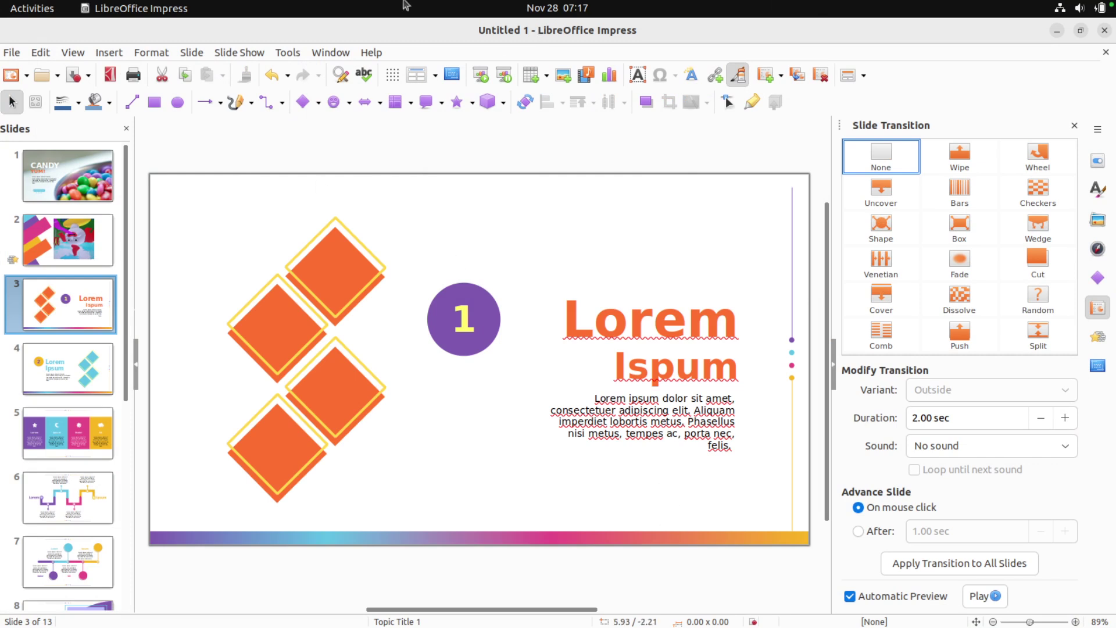
- Take the virtual machine out of full screen, reposition its window on the macOS desktop and restore the Impress window to its smaller size
mouse_move(455, 5)
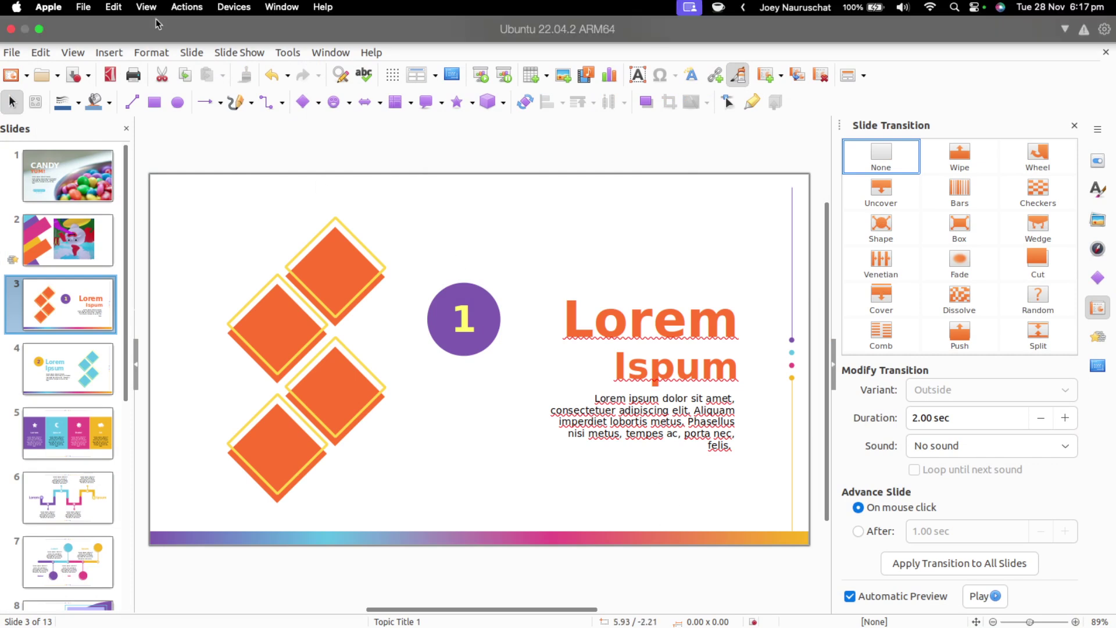
left_click(39, 30)
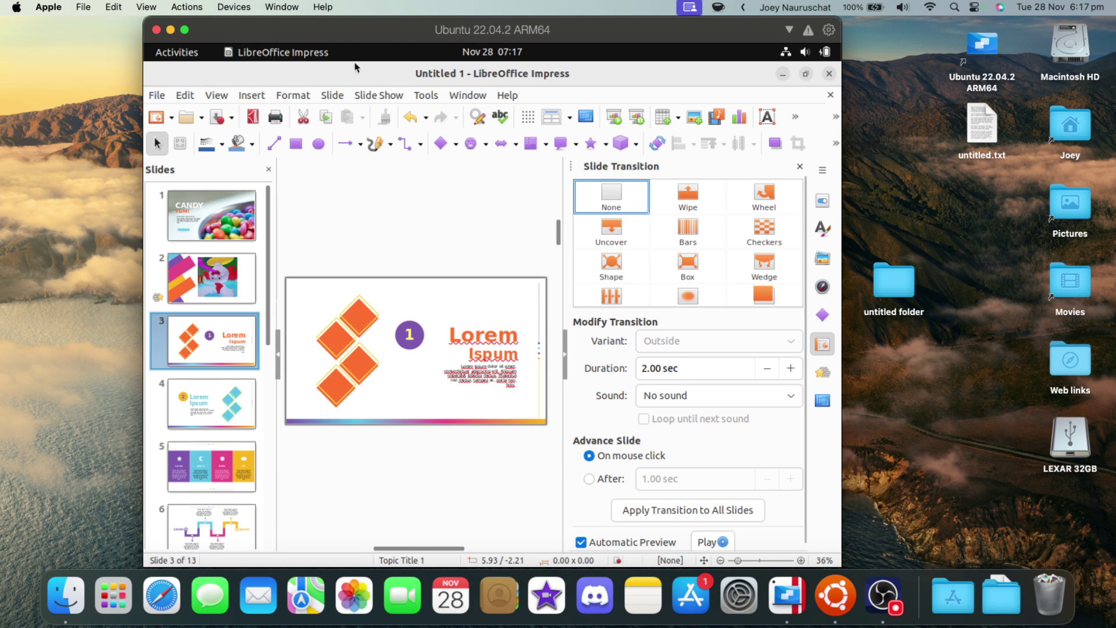
left_click_drag(370, 28, 405, 25)
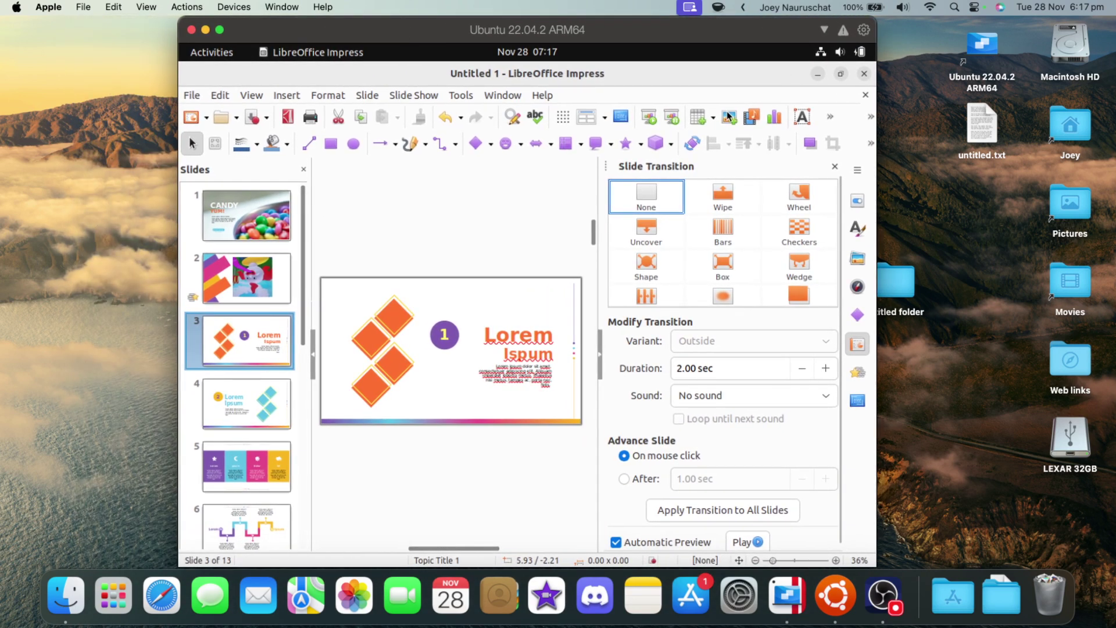
left_click(841, 74)
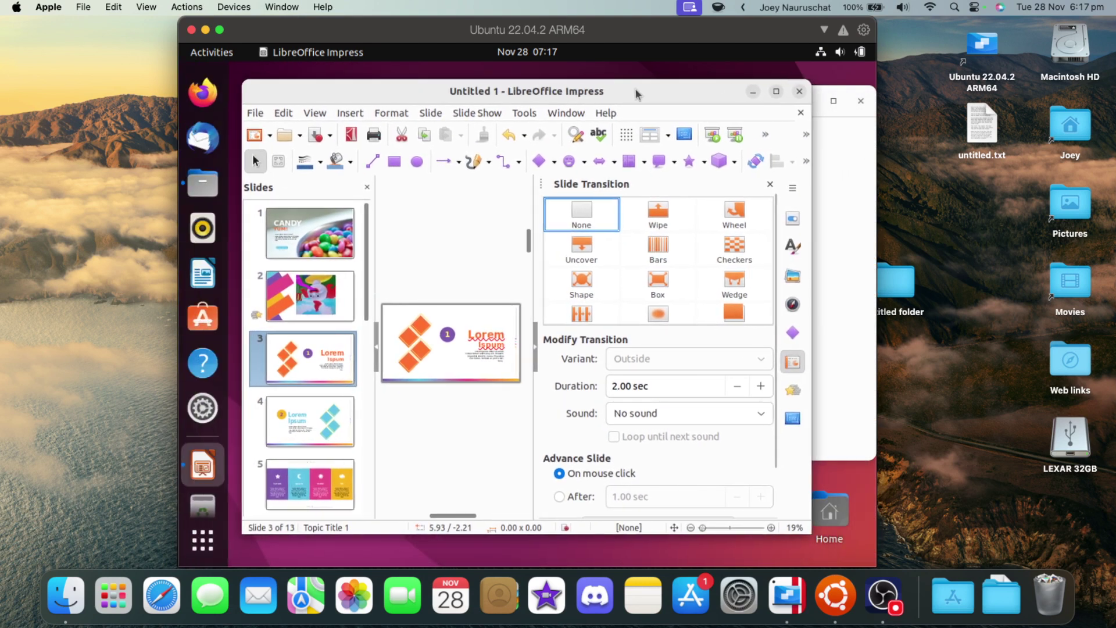
- Start installing Parallels Tools in the Ubuntu virtual machine and connect its installation CD
left_click(719, 7)
left_click(727, 73)
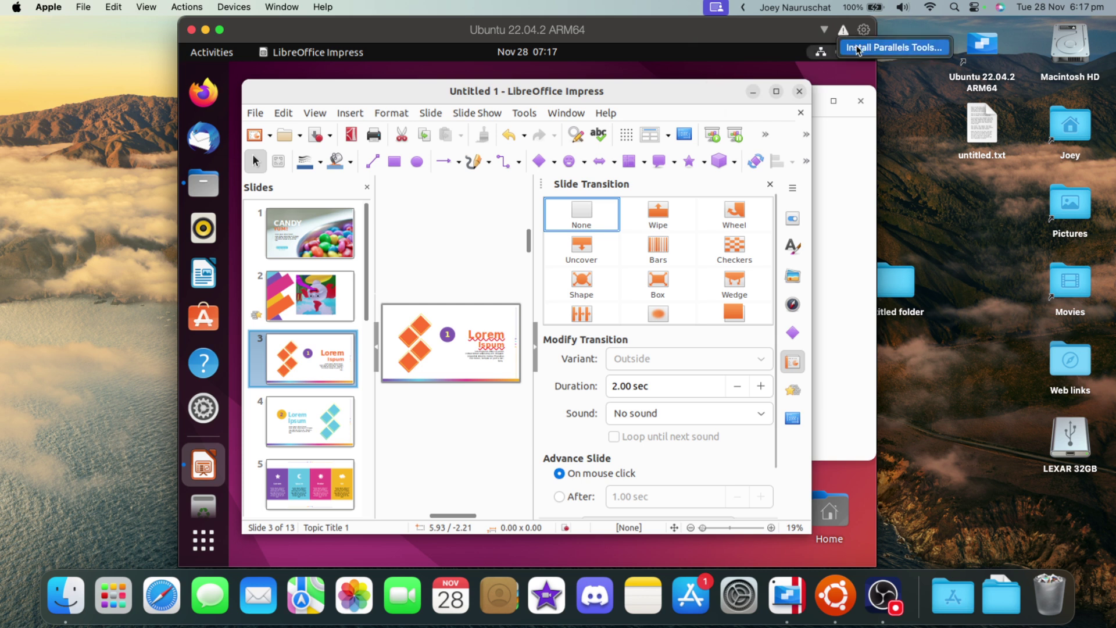
left_click(863, 52)
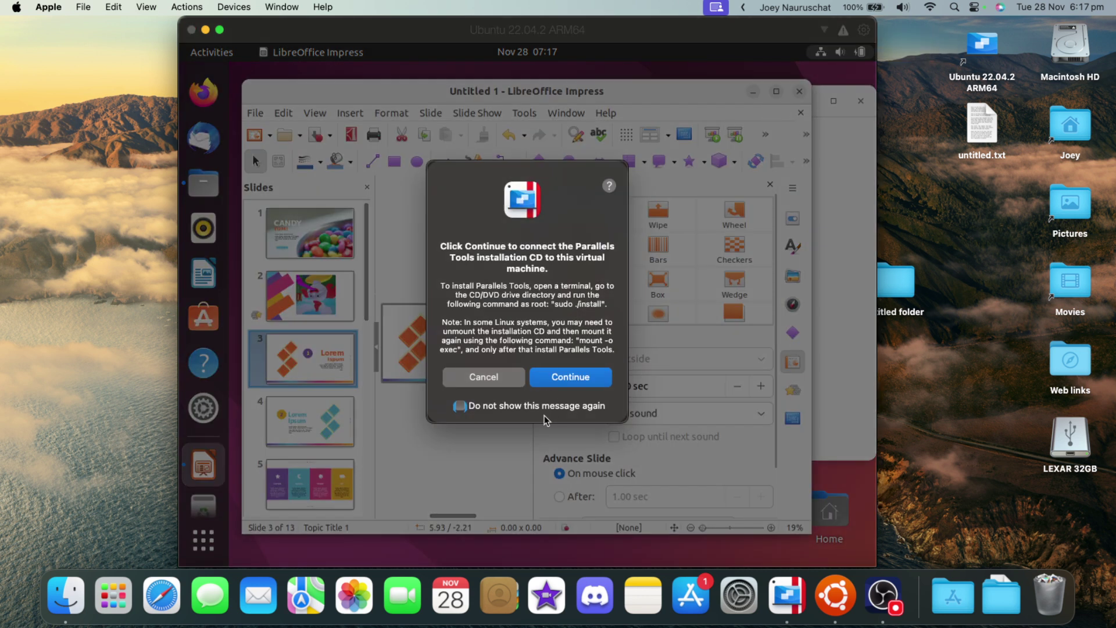
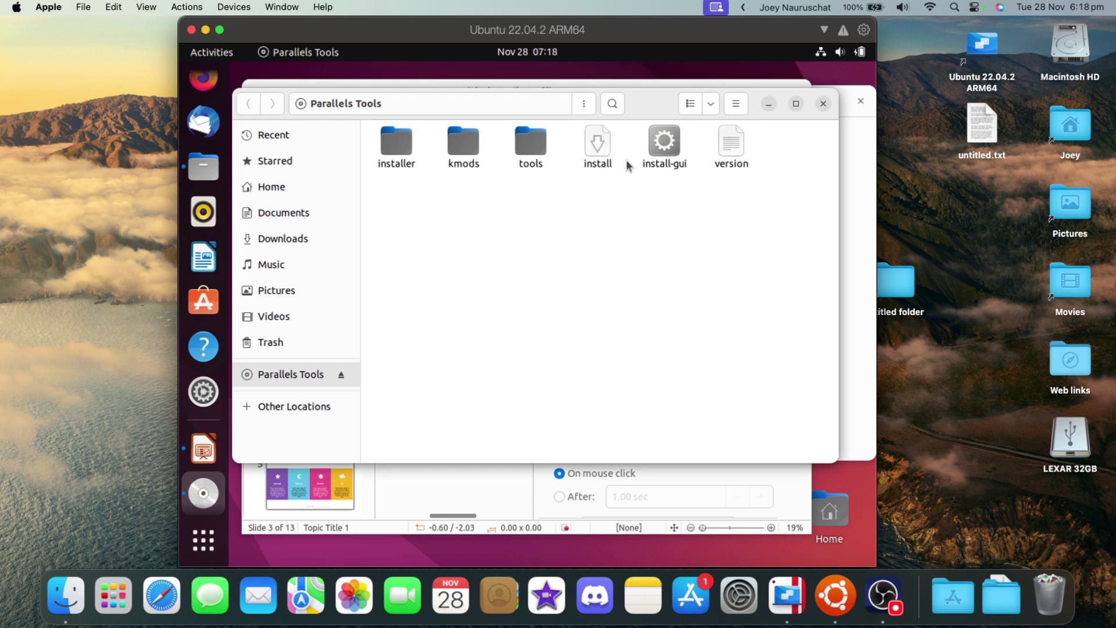
- Open the install file from the Parallels Tools disc, close the text editor and put the virtual machine in full screen
double_click(597, 145)
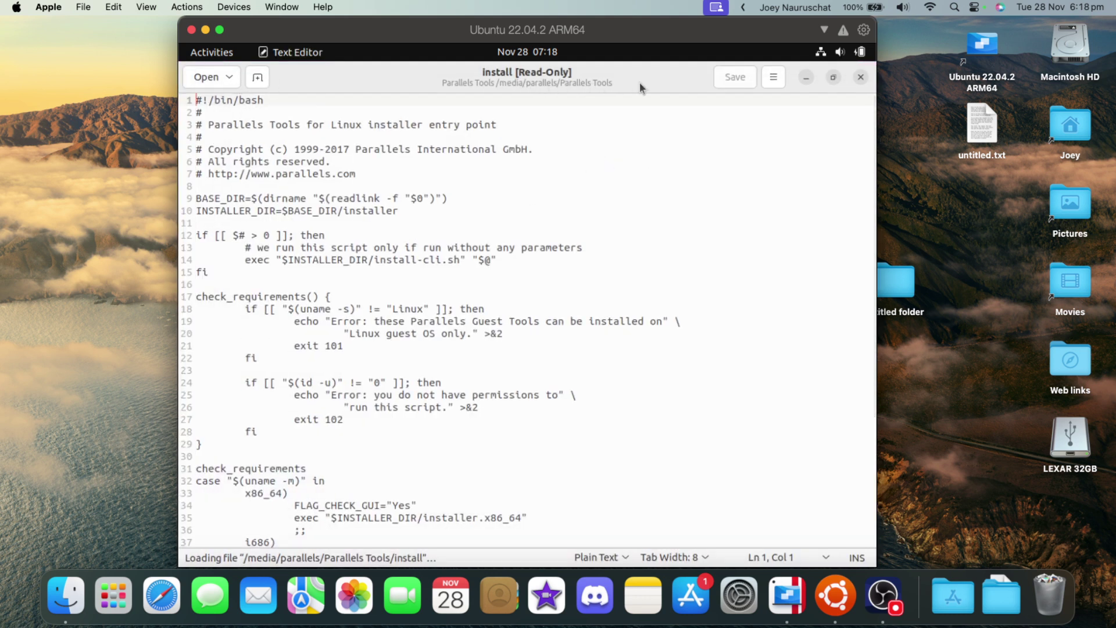
left_click(861, 77)
left_click(220, 30)
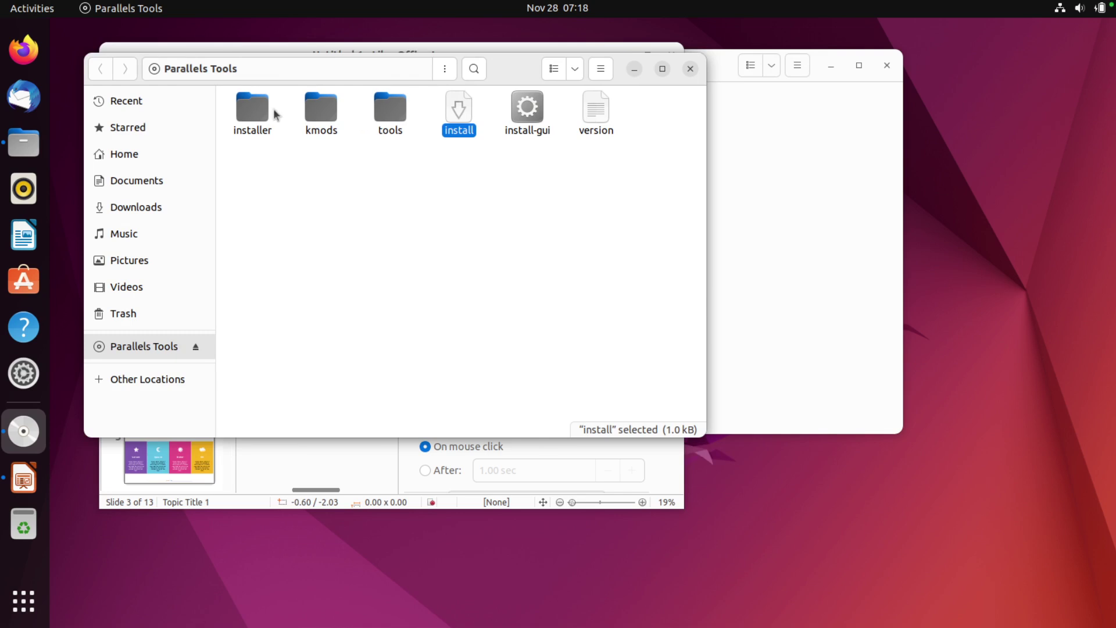
- Look into the installer folder, return to the Parallels Tools disc and try to run the install file as a program
double_click(264, 107)
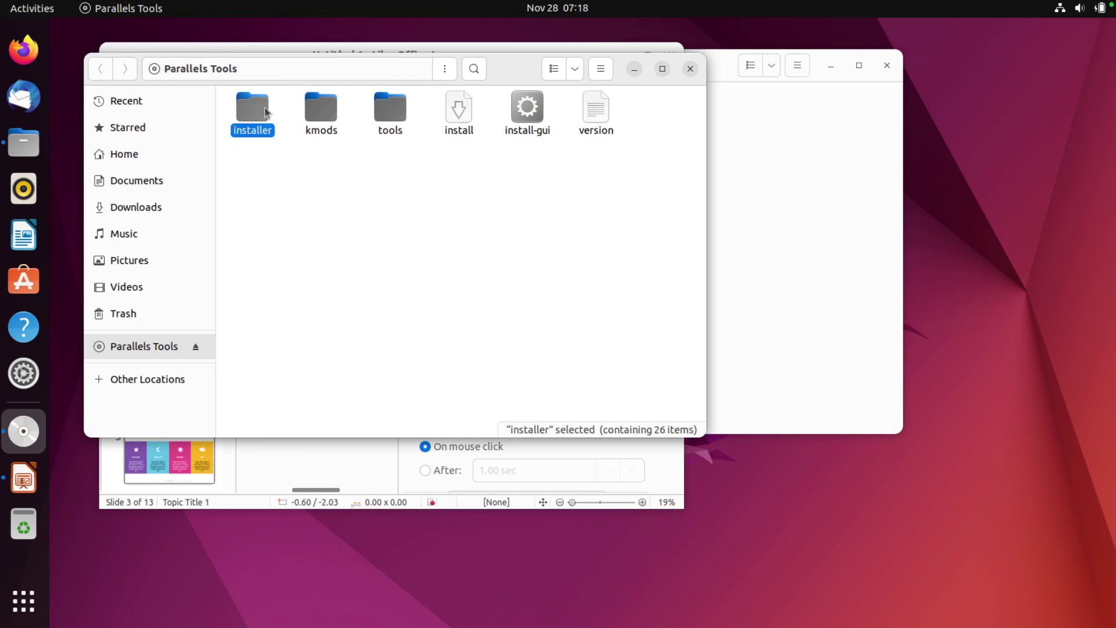
left_click(100, 68)
left_click(459, 110)
right_click(462, 115)
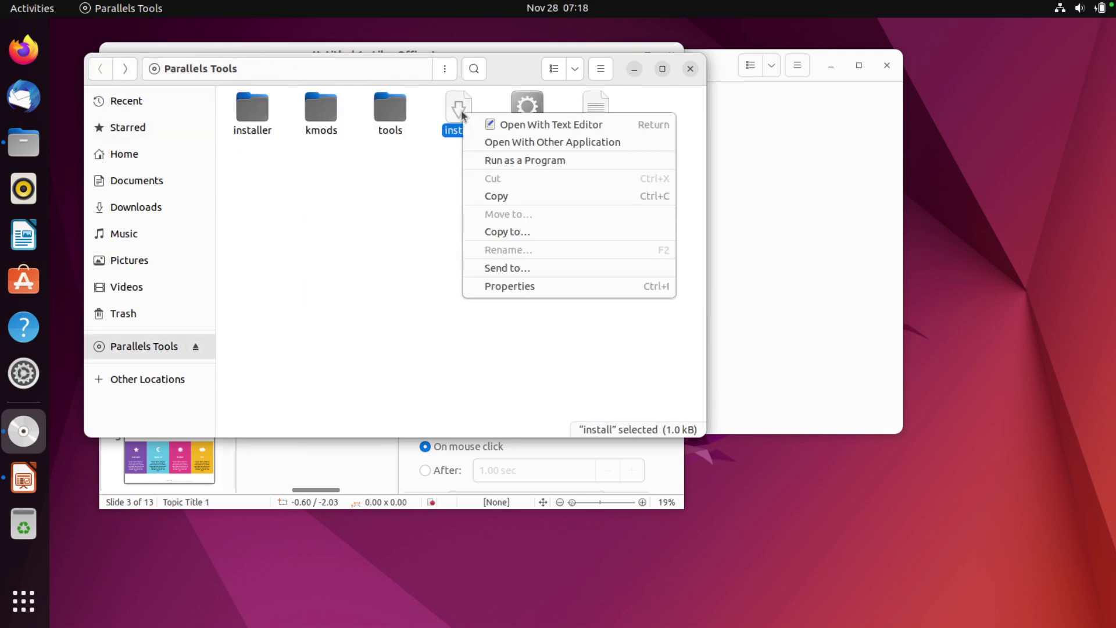
left_click(469, 158)
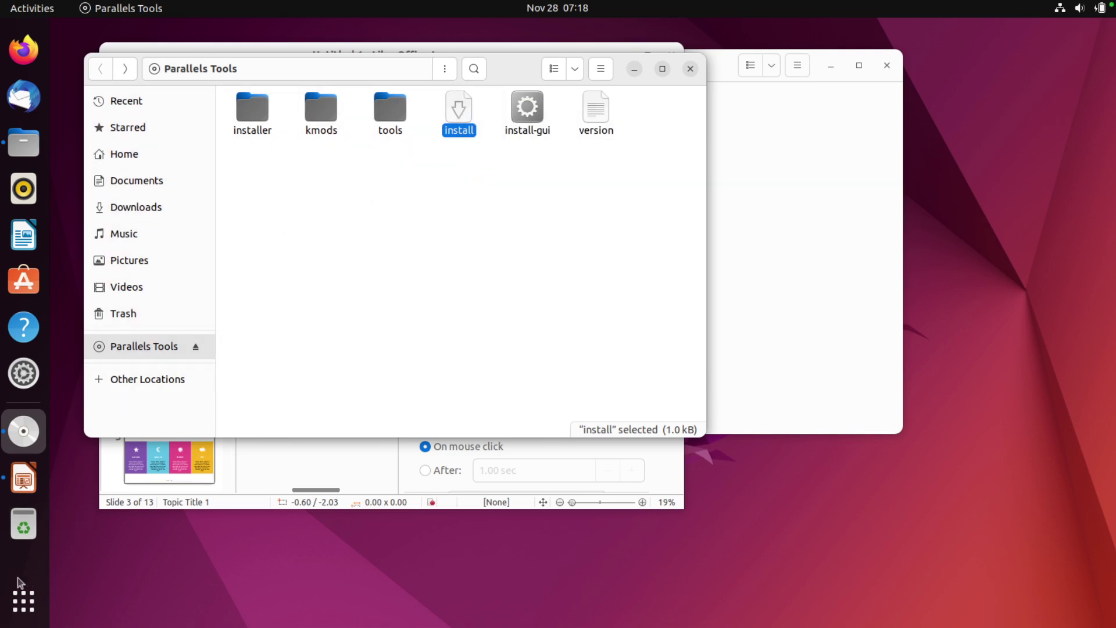
- Open Terminal and try to run sudo ./install with the path '/media/parallels/Parallels Tools/install', entering the sudo password
left_click(23, 601)
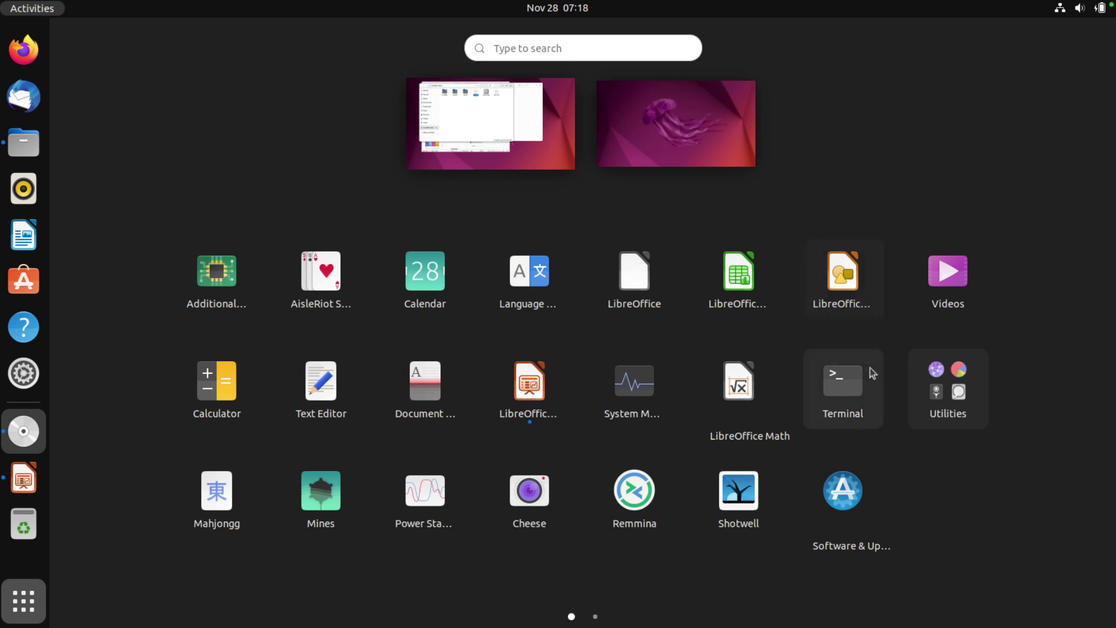
left_click(843, 384)
left_click_drag(366, 78, 440, 212)
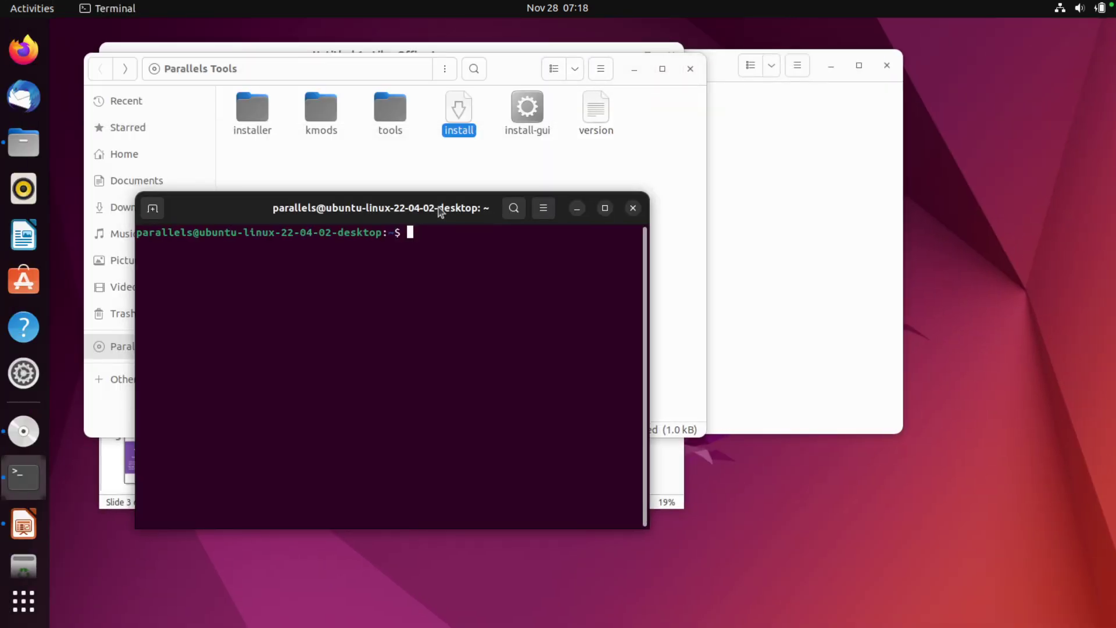
type("sudo ./install")
left_click_drag(460, 109, 518, 459)
left_click(497, 370)
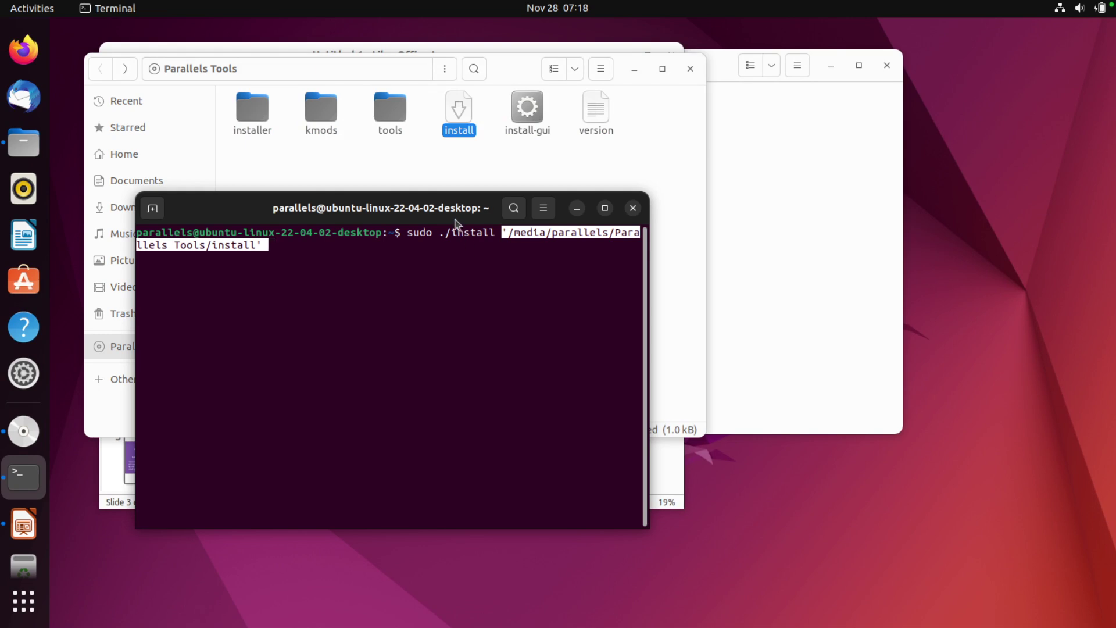
key("Return")
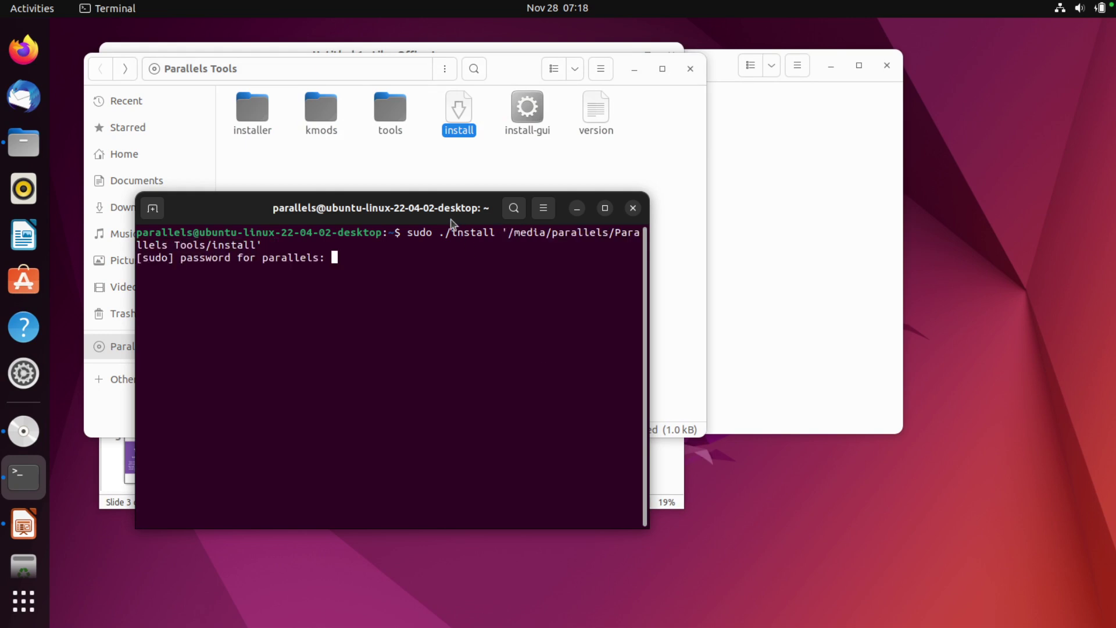
key("Return")
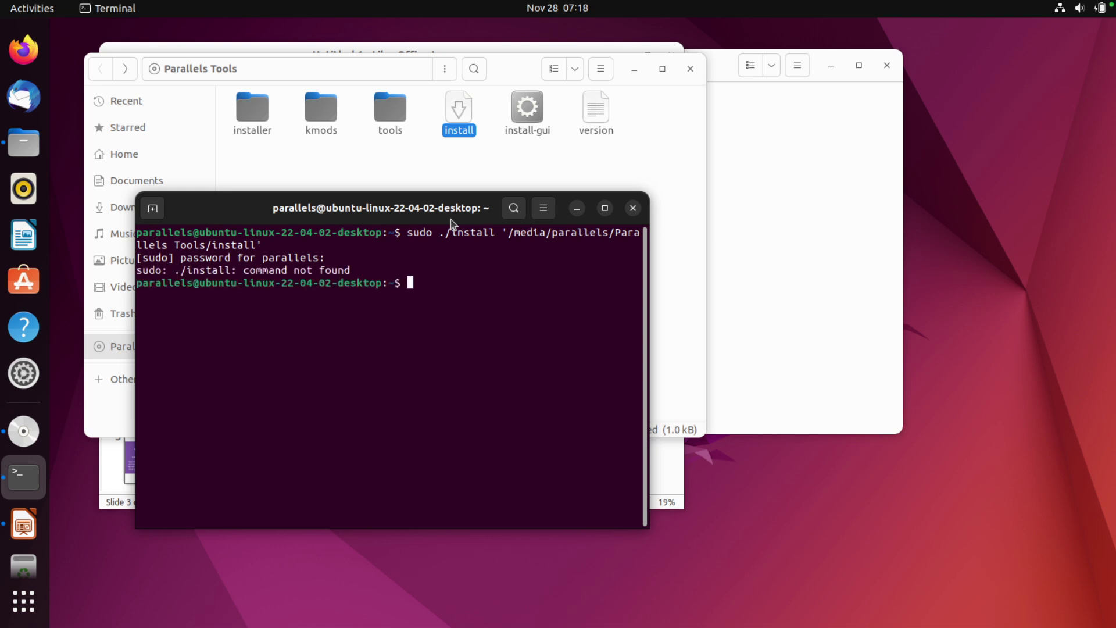
- Recall the previous install command in Terminal, delete its final characters and close Terminal
key("Up")
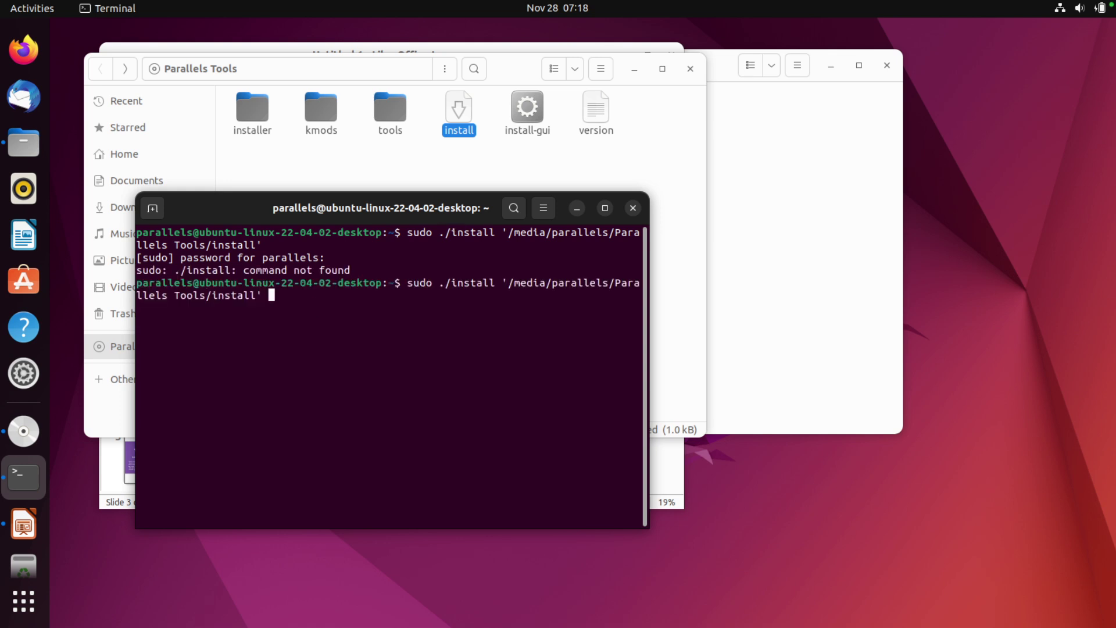
double_click(448, 285)
left_click(448, 285)
key("Left")
left_click_drag(353, 326, 404, 278)
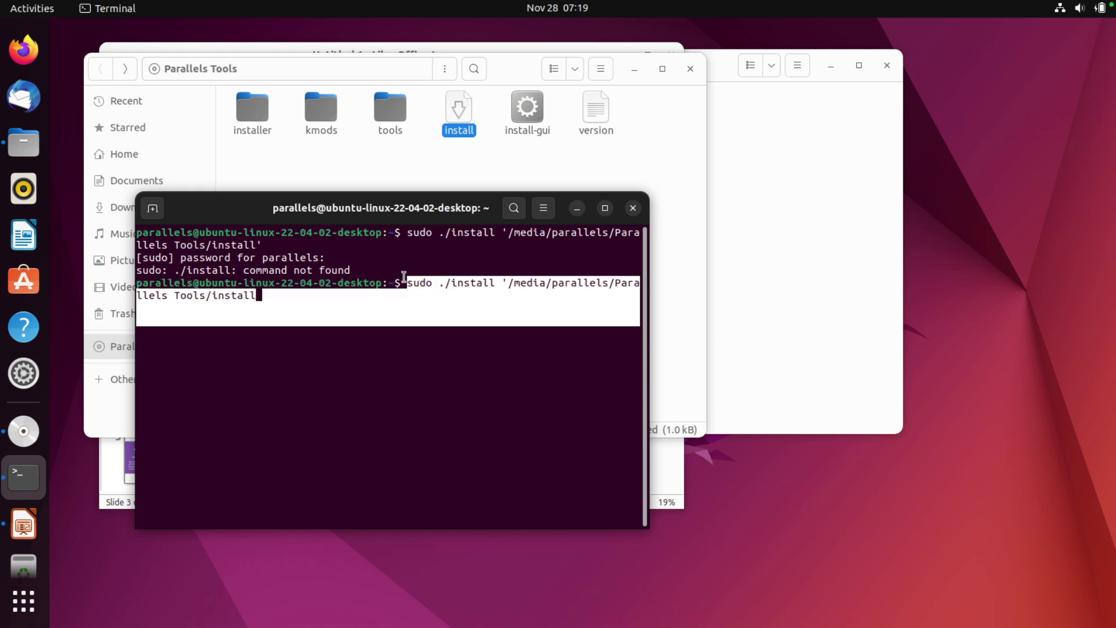
key("BackSpace")
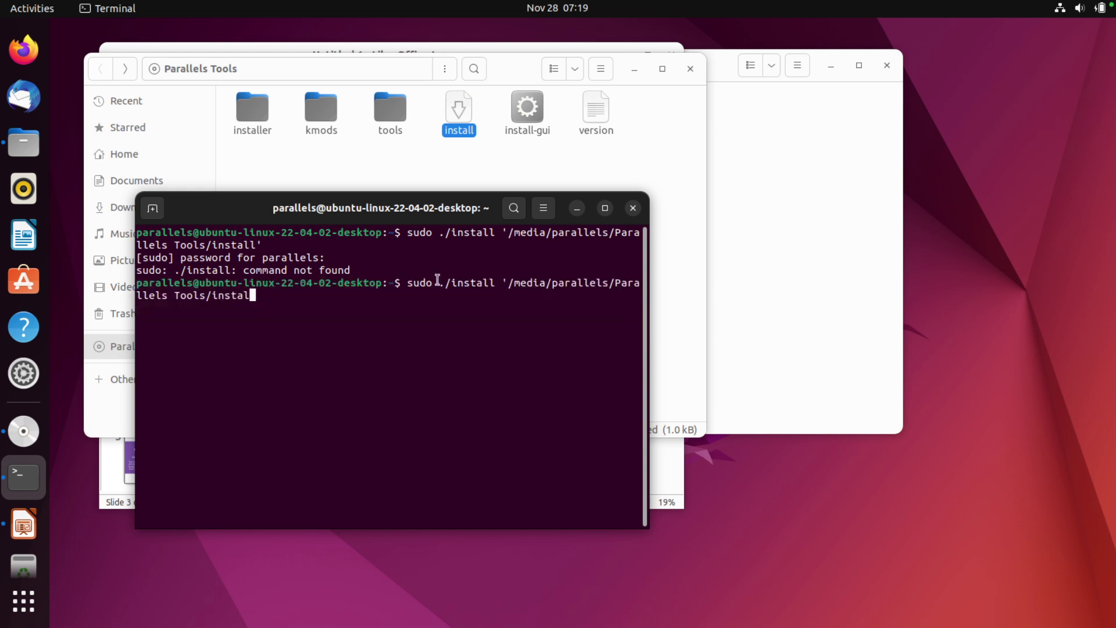
key("Home")
key("ctrl+Left")
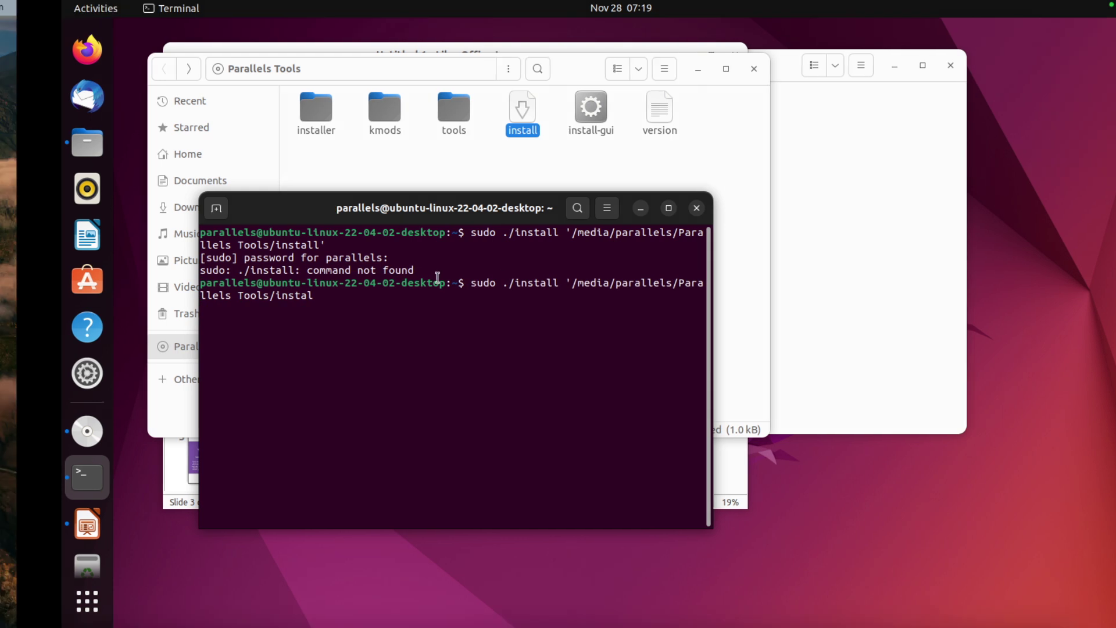
key("ctrl+Right")
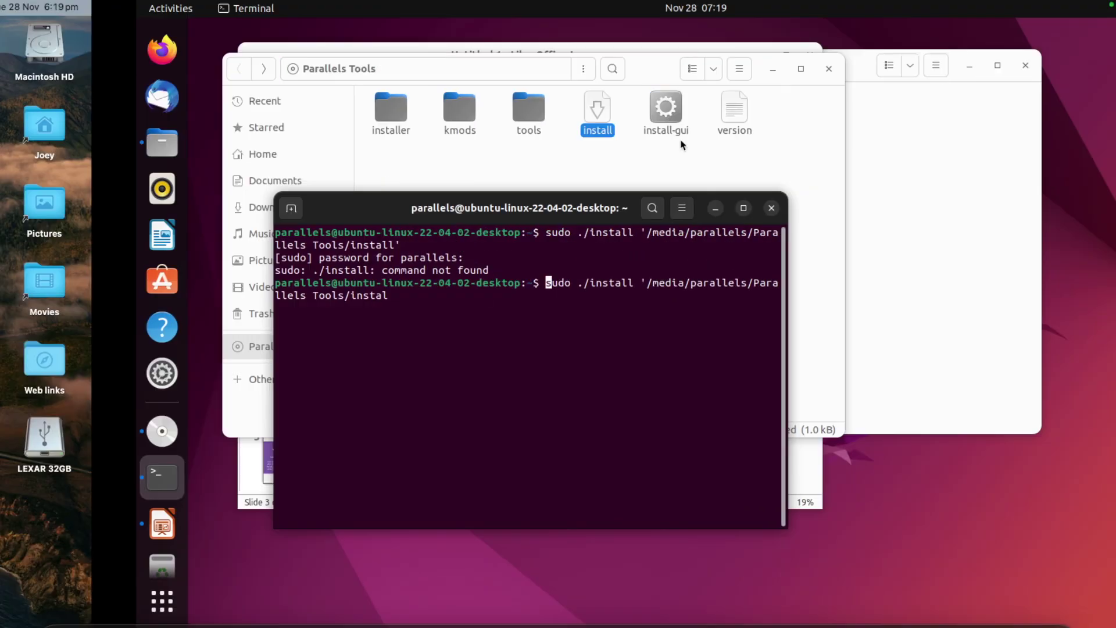
left_click(632, 208)
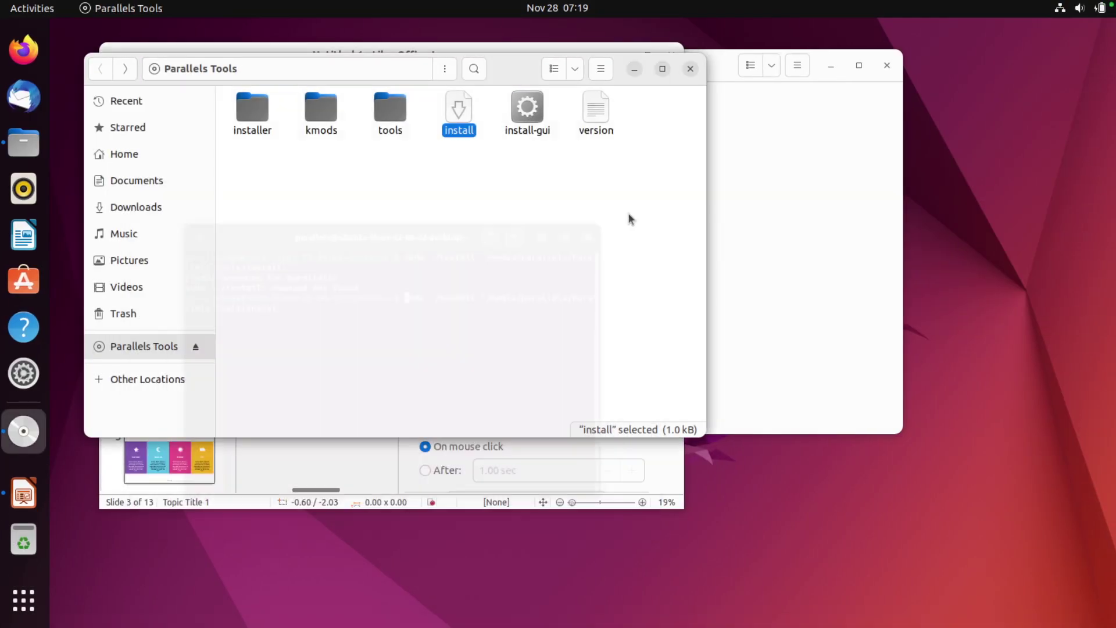
- Run install-gui from the Parallels Tools disc, authorize it with sudo by entering the root password and center the installation agent
right_click(448, 108)
left_click(423, 281)
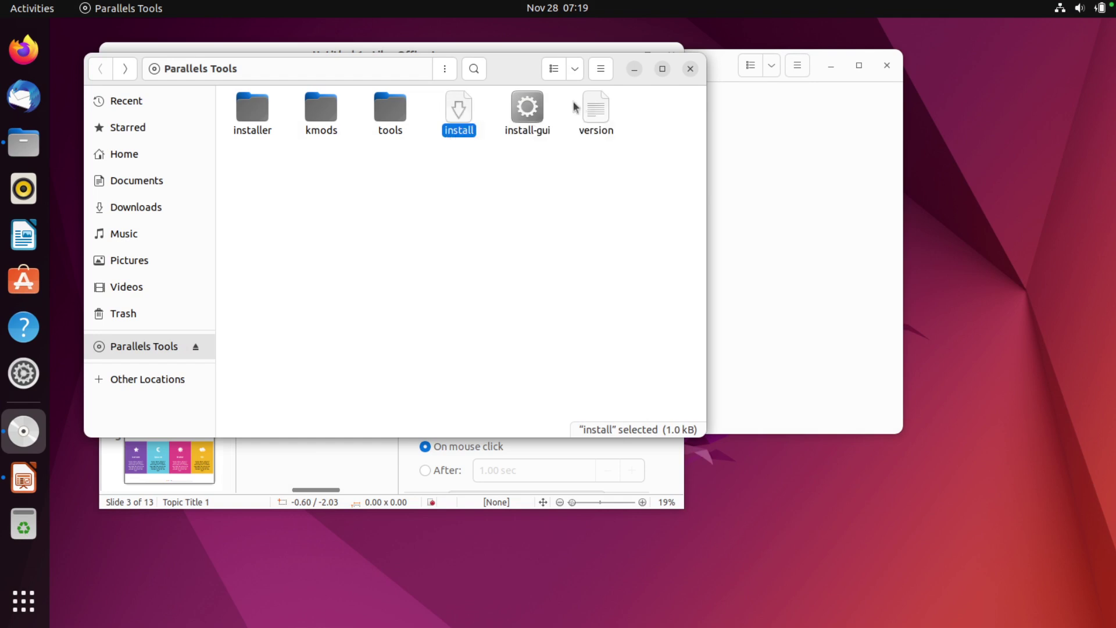
double_click(527, 107)
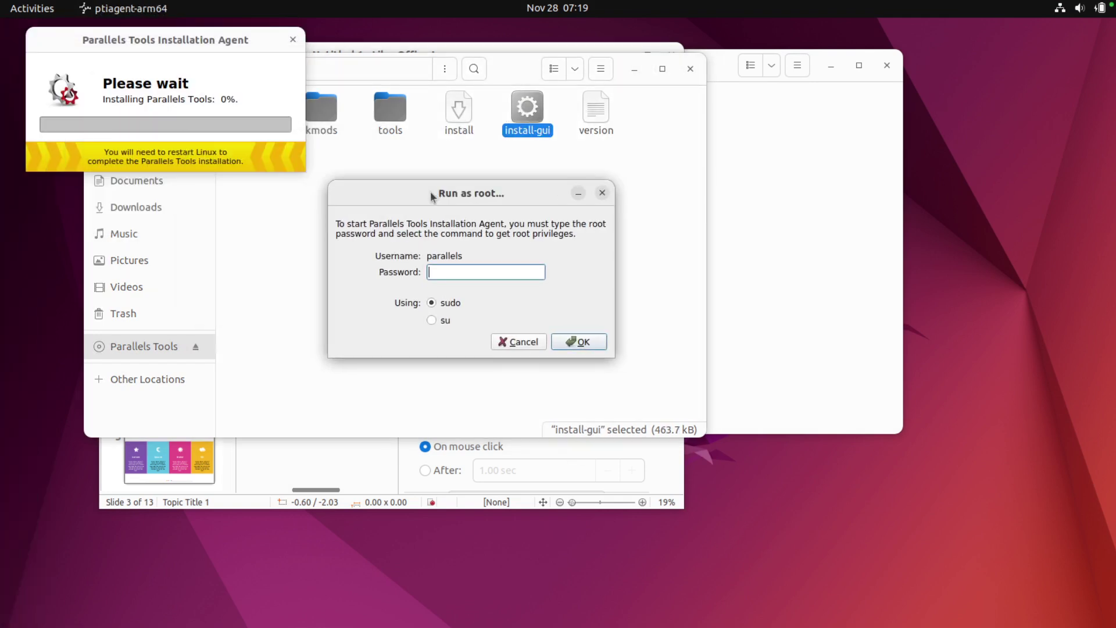
left_click_drag(125, 40, 733, 285)
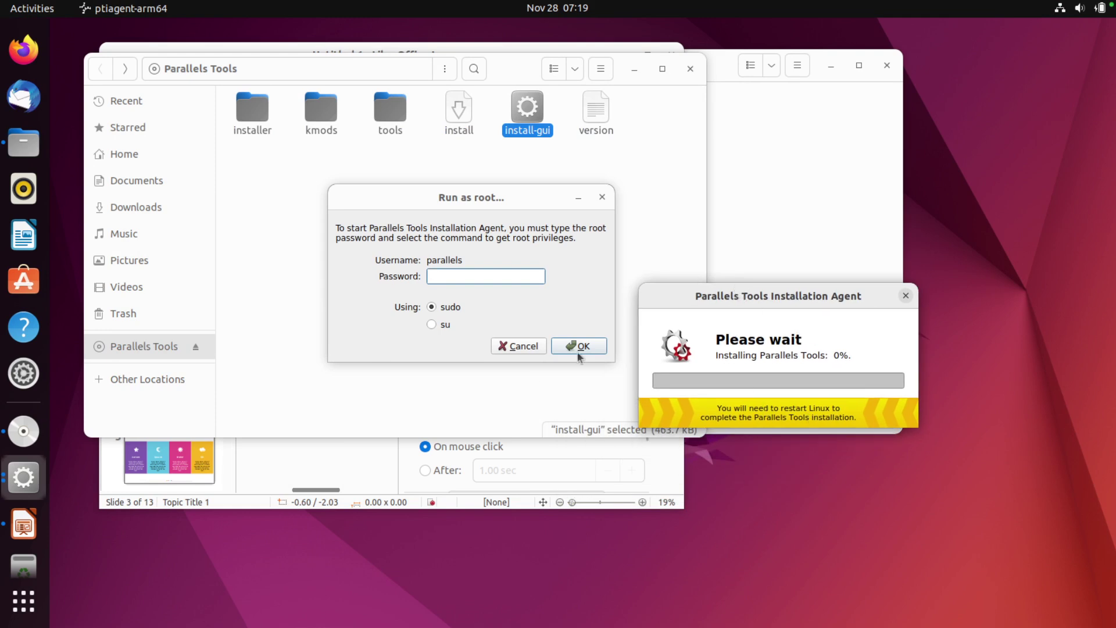
left_click(435, 273)
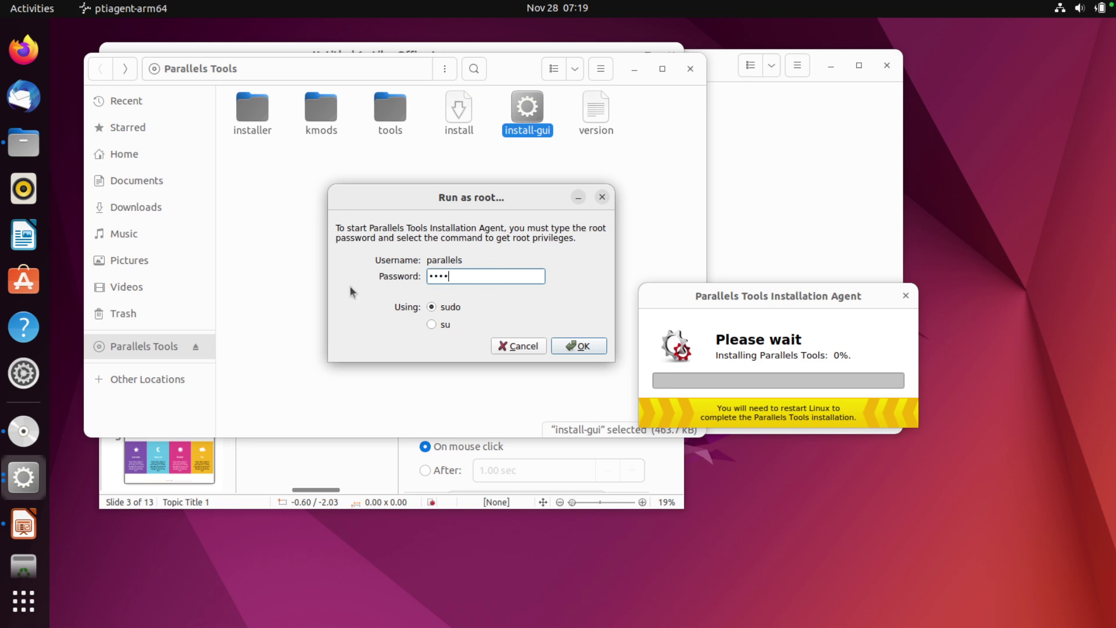
left_click(576, 347)
left_click_drag(770, 290, 532, 232)
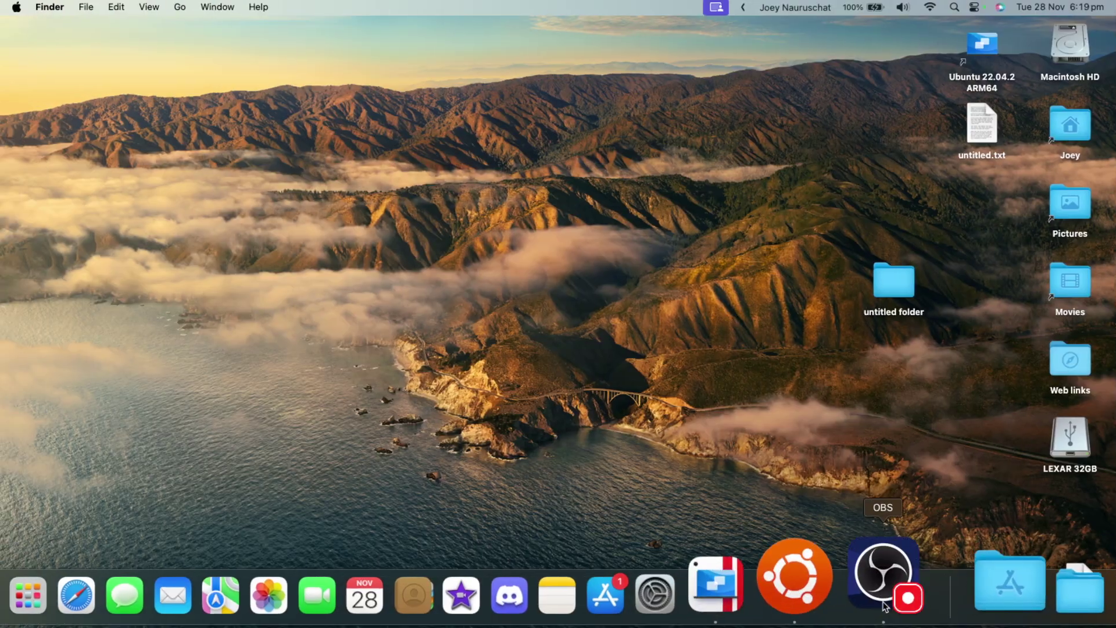
- Return to the Ubuntu virtual machine, take it out of full screen and open its configuration
left_click(773, 581)
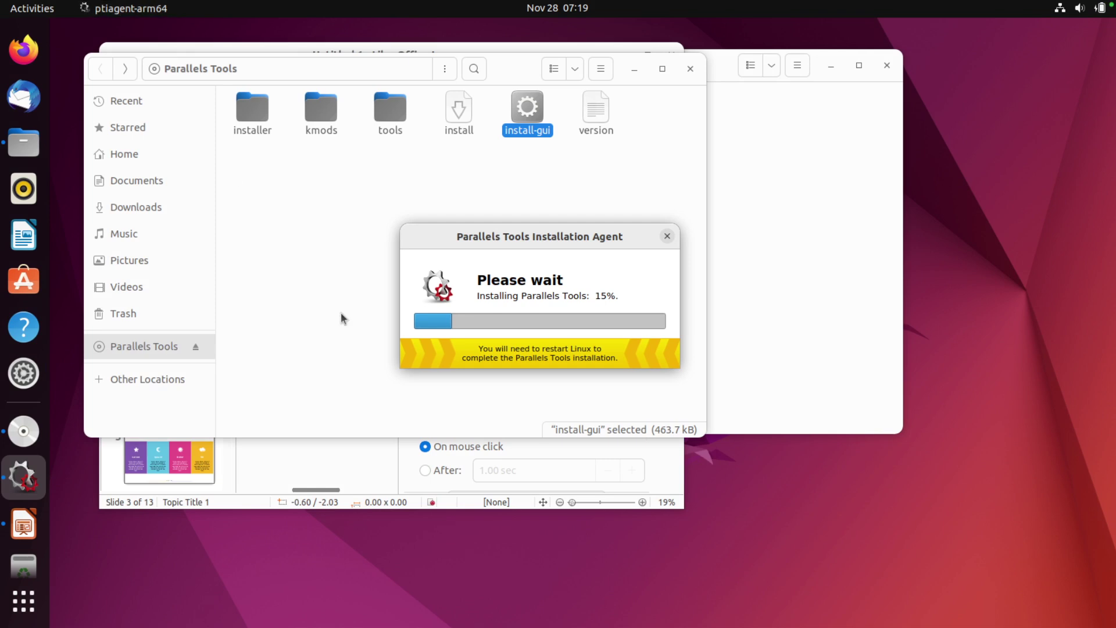
key("ctrl+Left")
key("ctrl+Right")
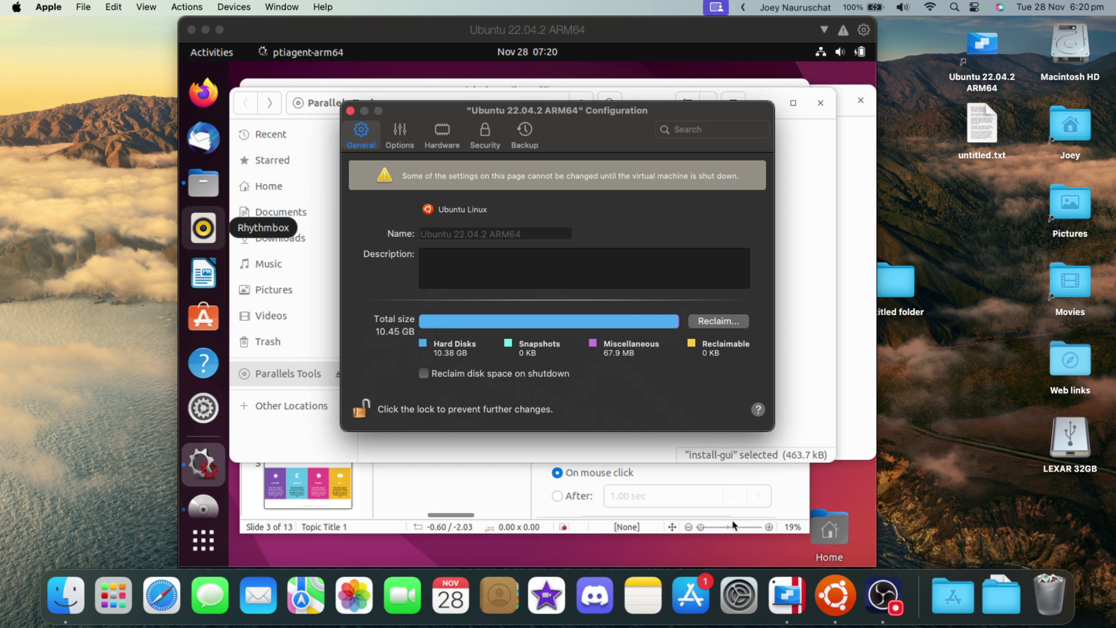
- Examine the Mac's General storage usage and available space in System Settings, and close System Settings
left_click(735, 587)
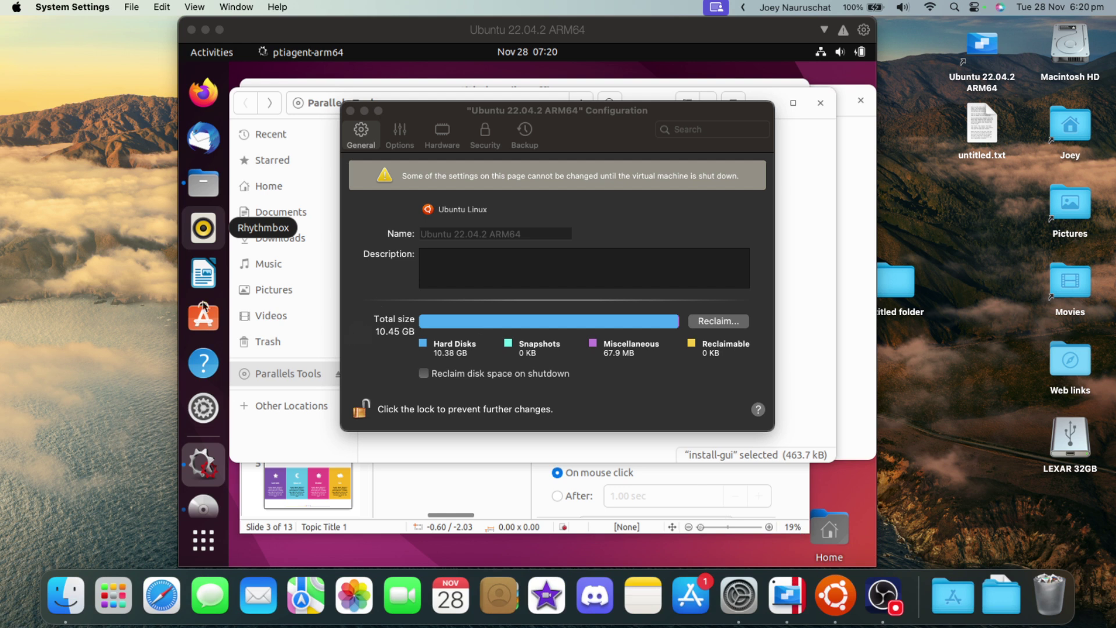
left_click(304, 319)
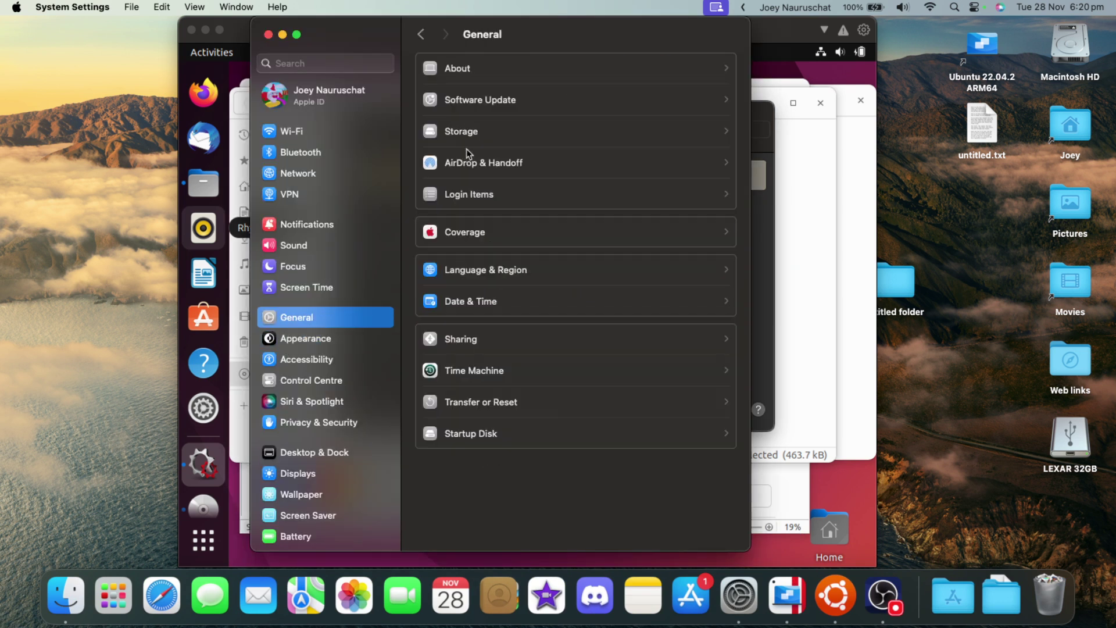
left_click(469, 137)
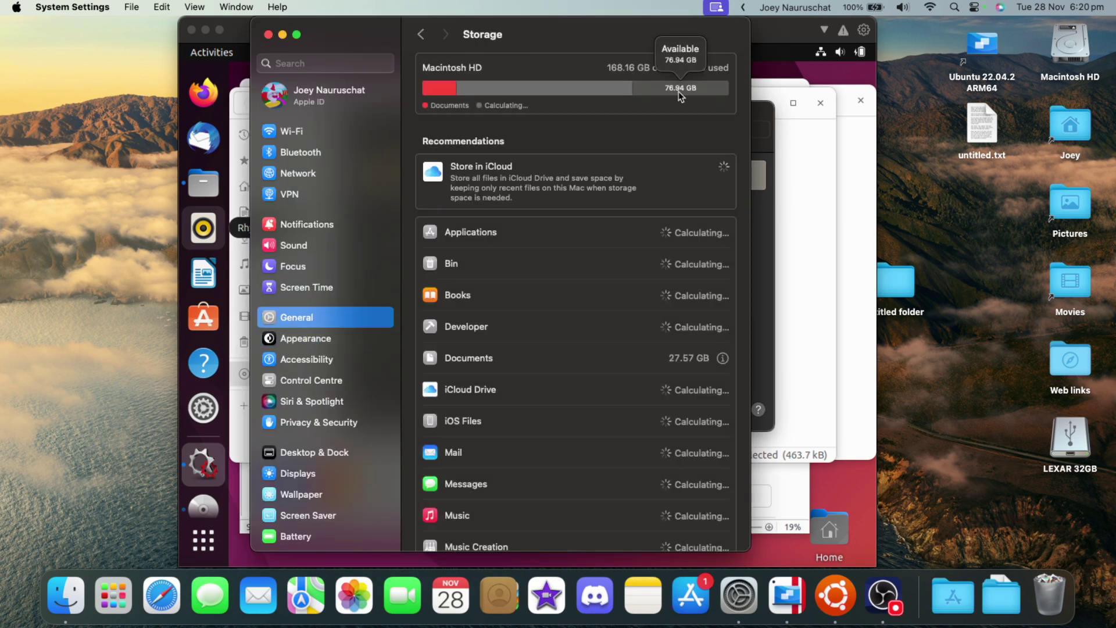
left_click(268, 34)
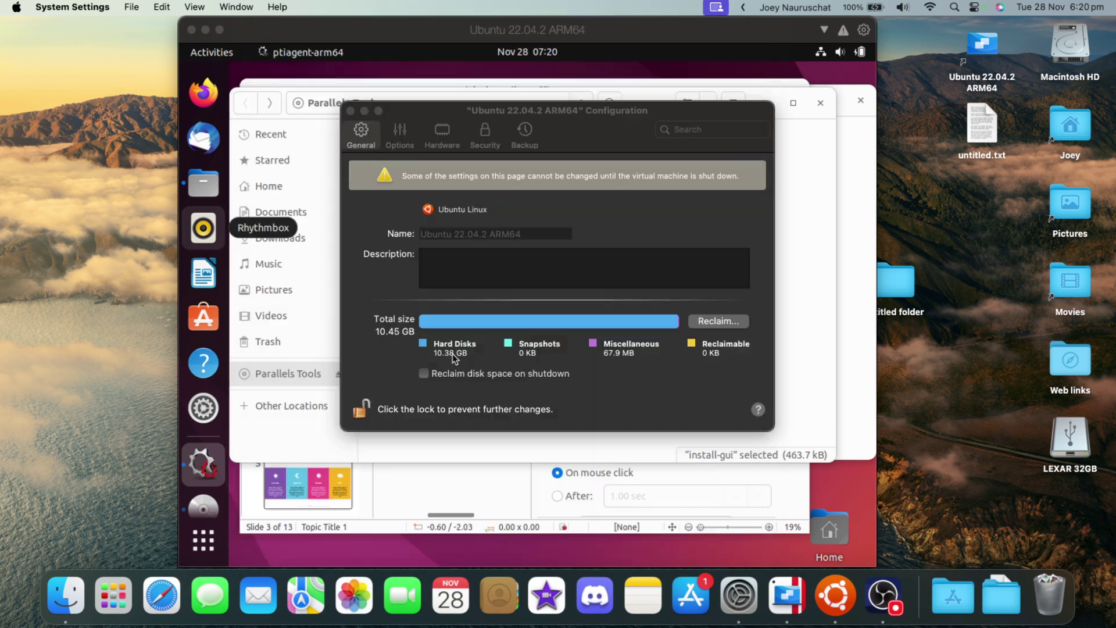
- Review the virtual machine's startup and shutdown, optimization and application options in its configuration
left_click(414, 142)
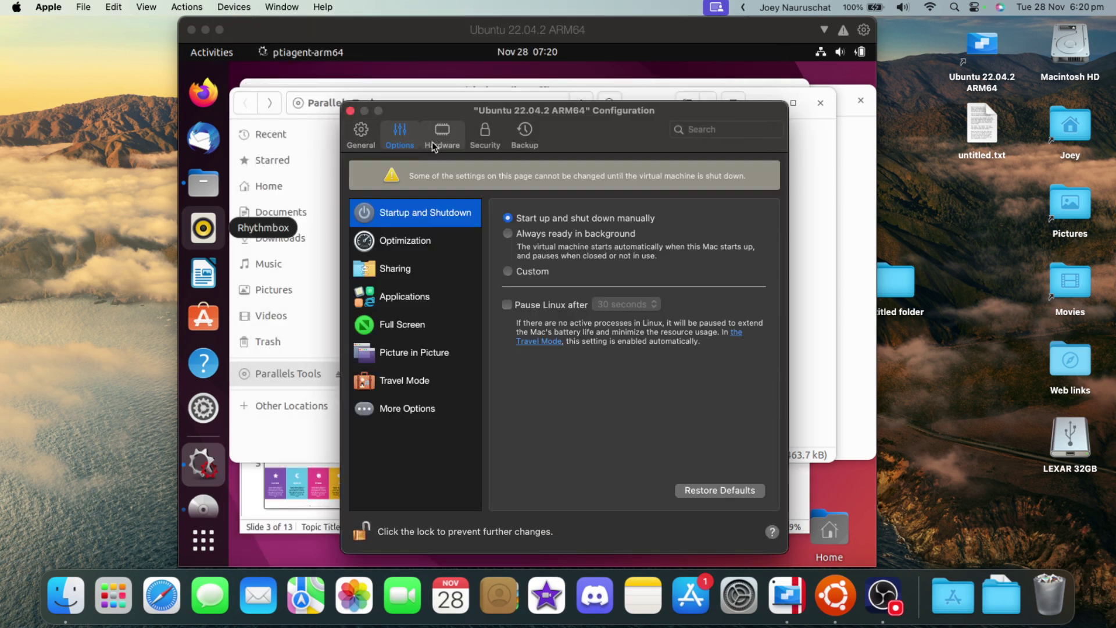
left_click_drag(510, 113, 490, 99)
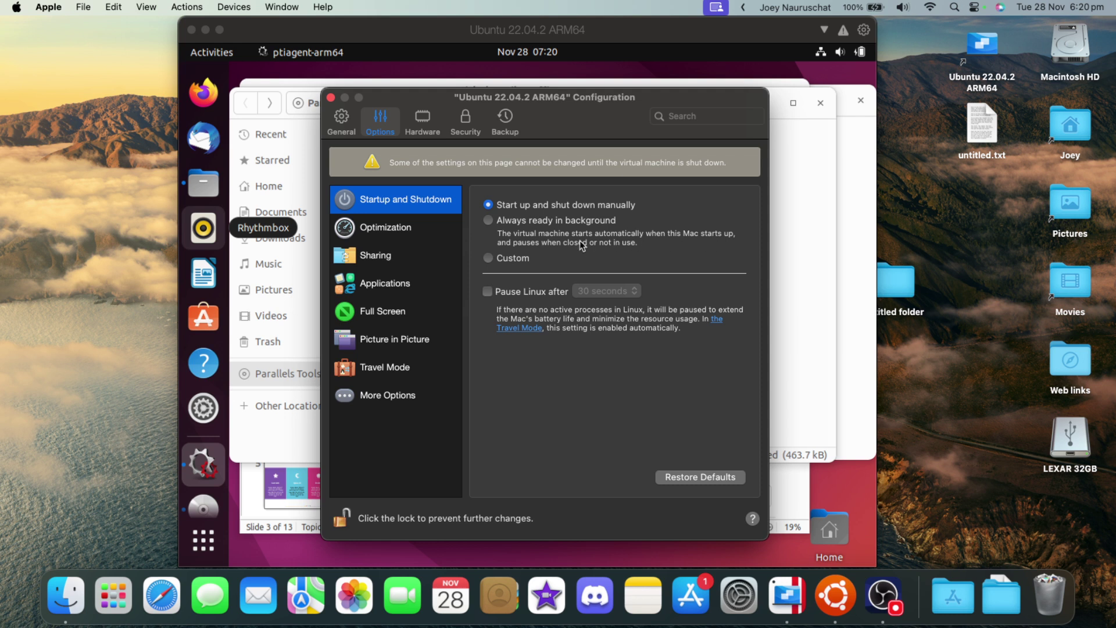
left_click(375, 235)
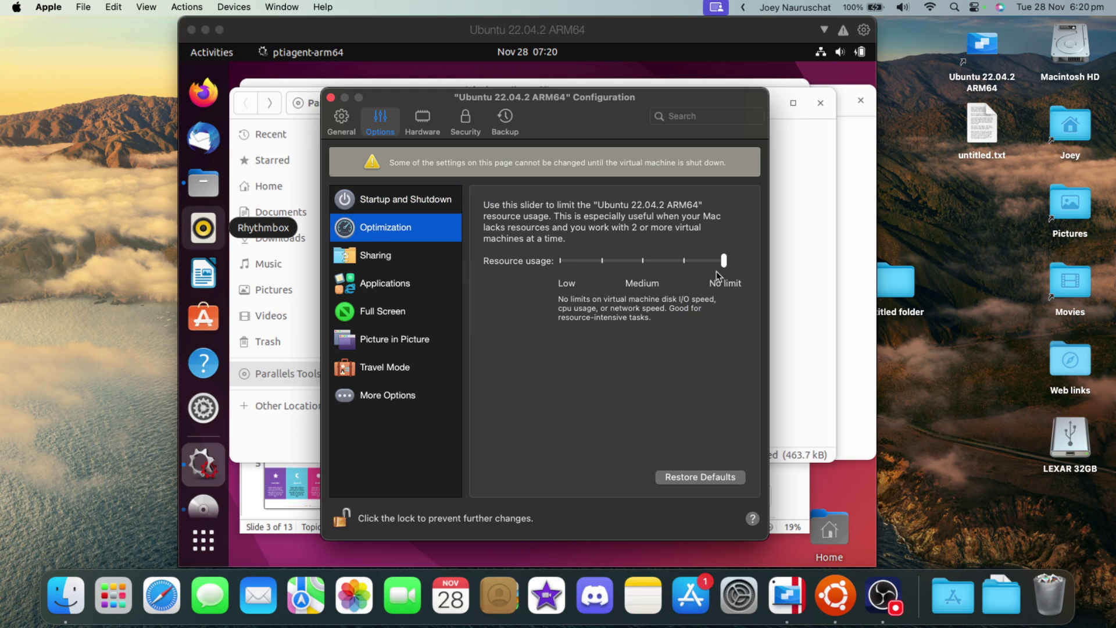
left_click(376, 285)
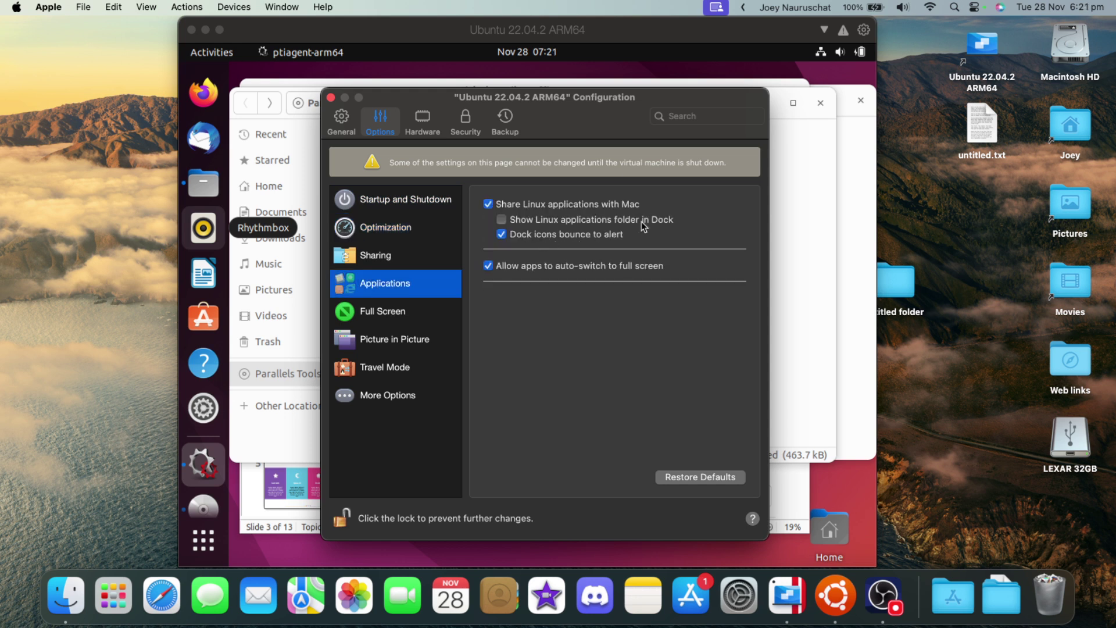
- Close the configuration, saving it without a CD/DVD image file and disconnecting the mounted disc anyway
key("super+w")
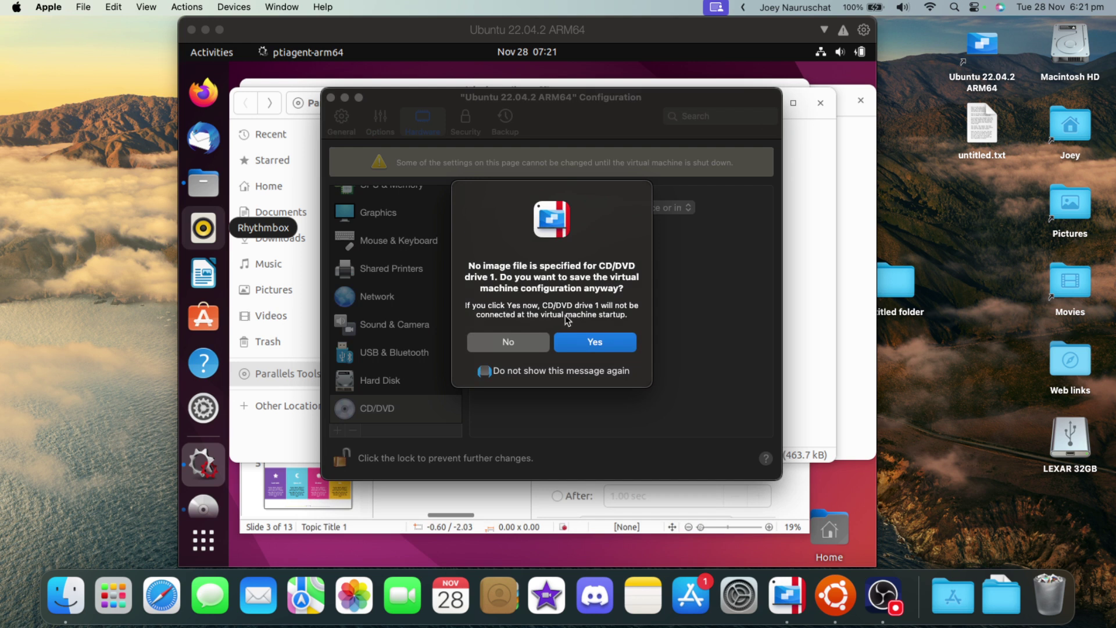
left_click(561, 345)
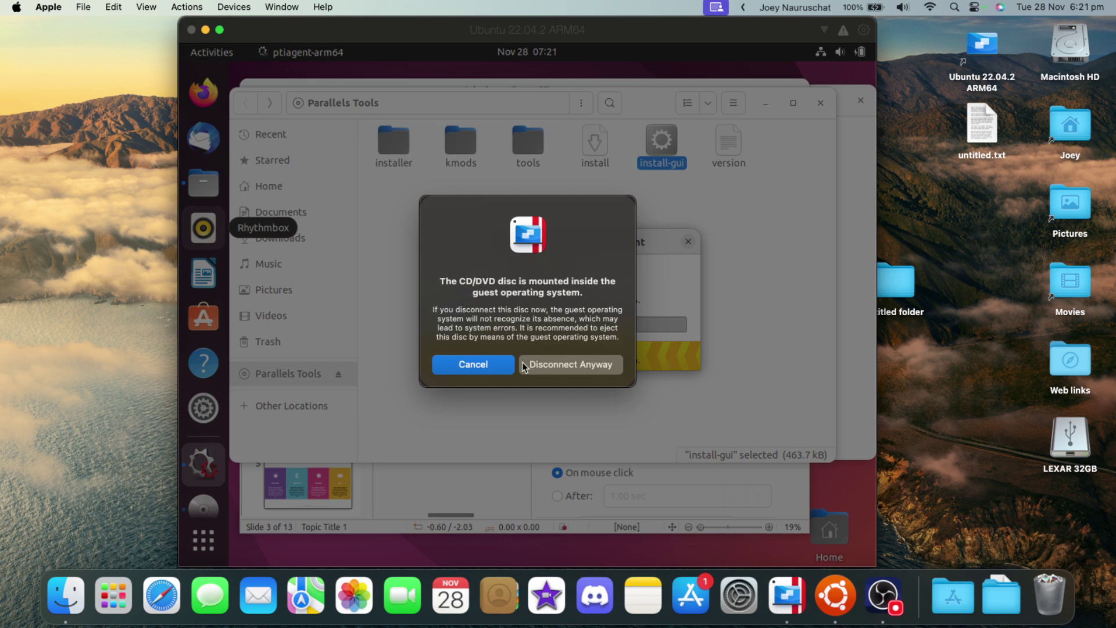
left_click(526, 365)
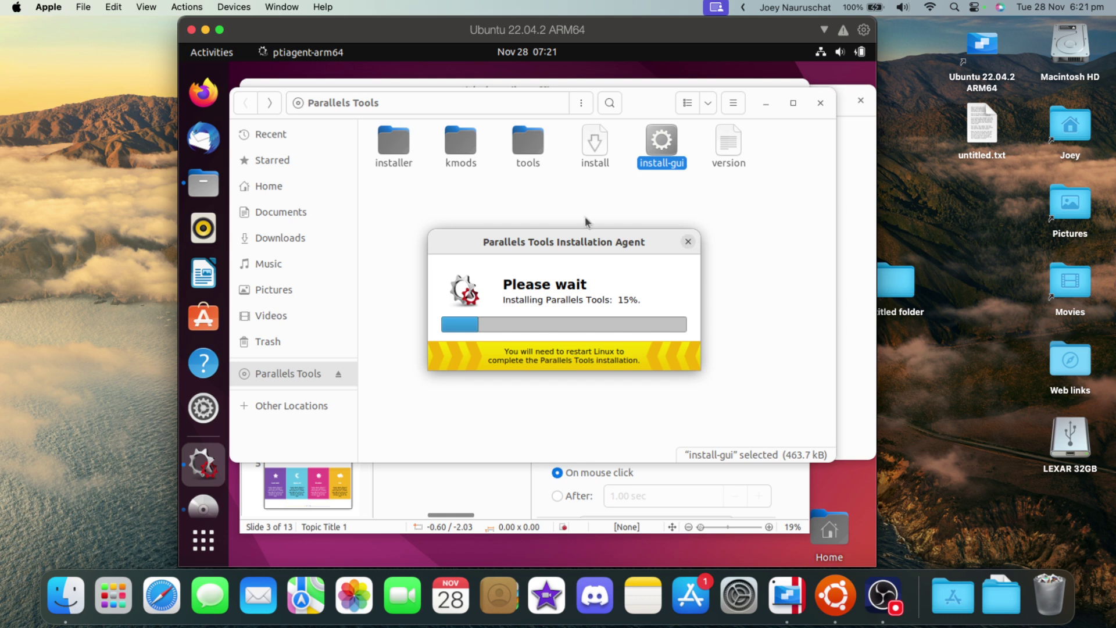
- Power off Ubuntu through its system power options
left_click(210, 53)
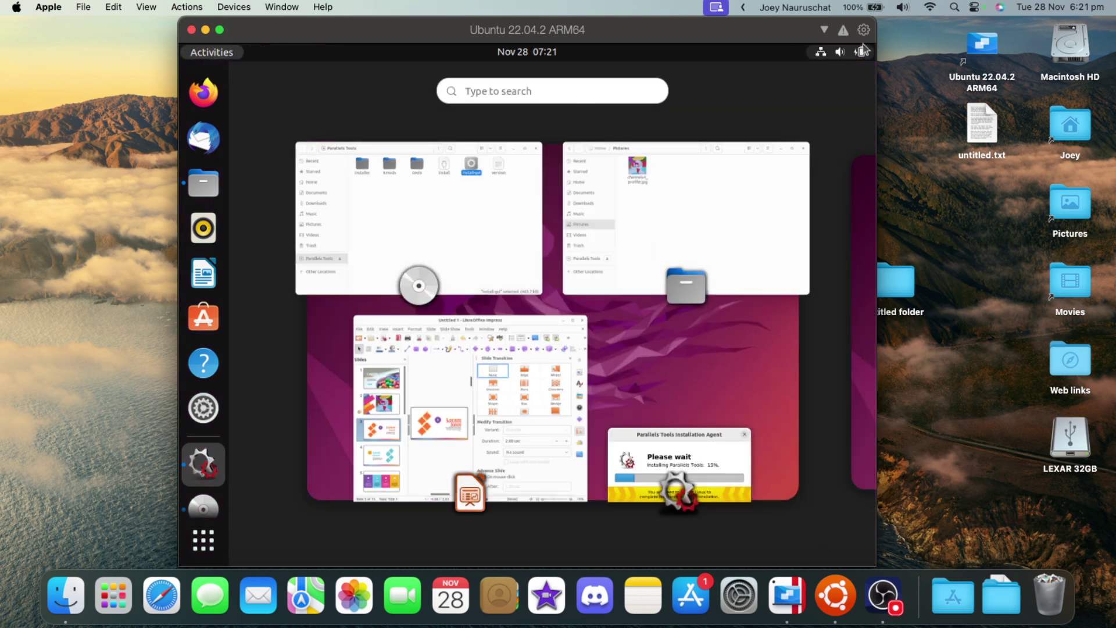
left_click(825, 51)
left_click(714, 244)
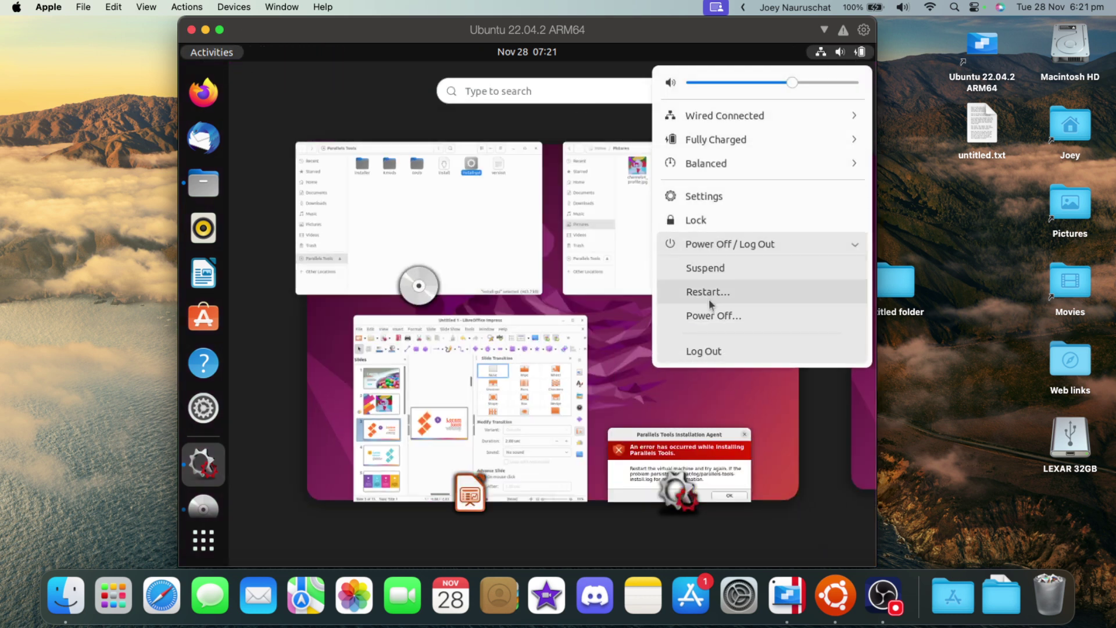
left_click(710, 310)
left_click(545, 345)
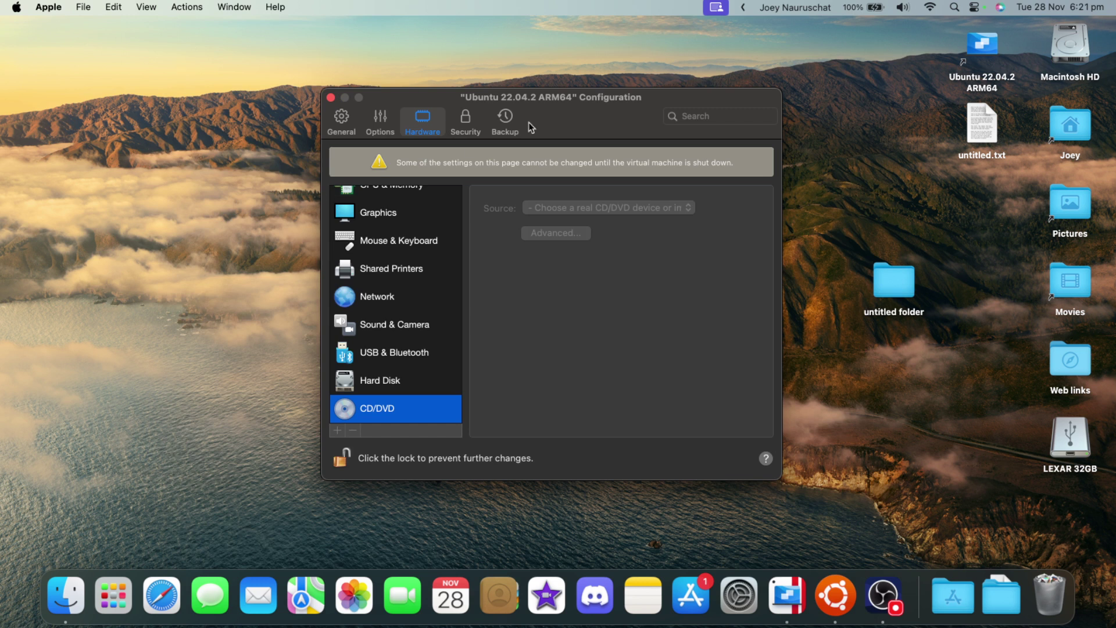
- Quit the Ubuntu virtual machine from the Dock and bring its window back up
right_click(846, 593)
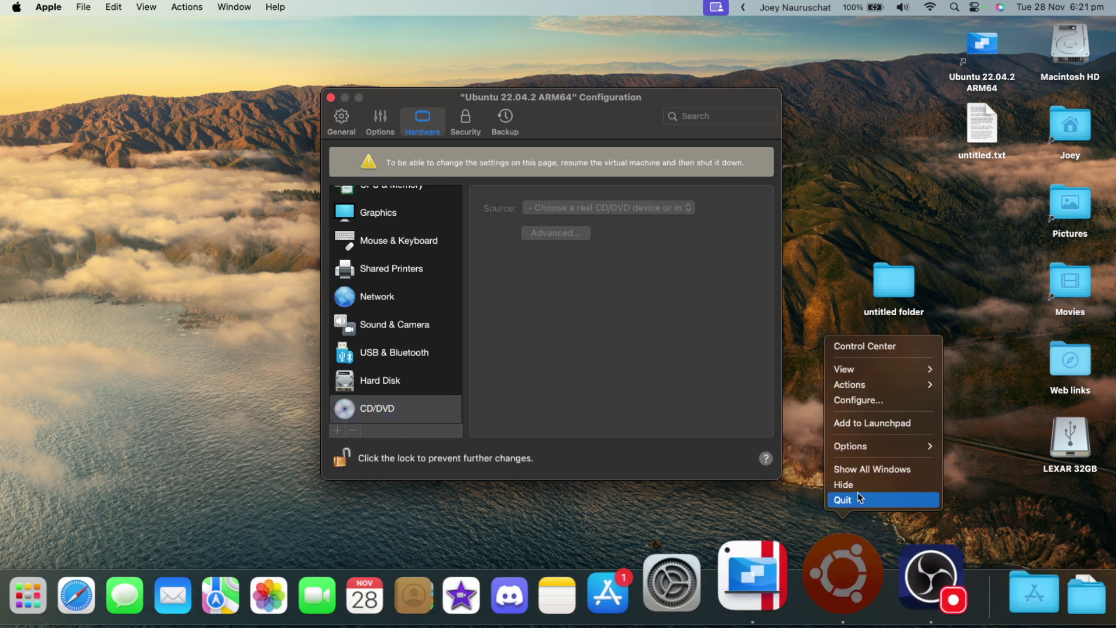
left_click(857, 491)
left_click(817, 590)
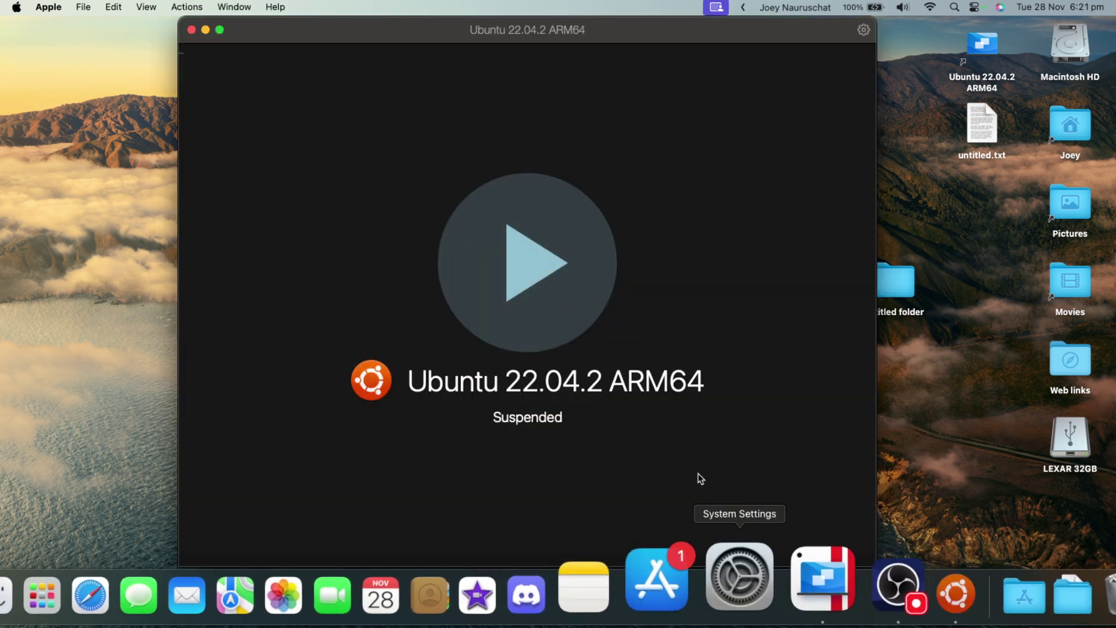
- Open the suspended Ubuntu virtual machine's configuration, check its CD/DVD hardware settings and close it
left_click(160, 6)
mouse_move(83, 7)
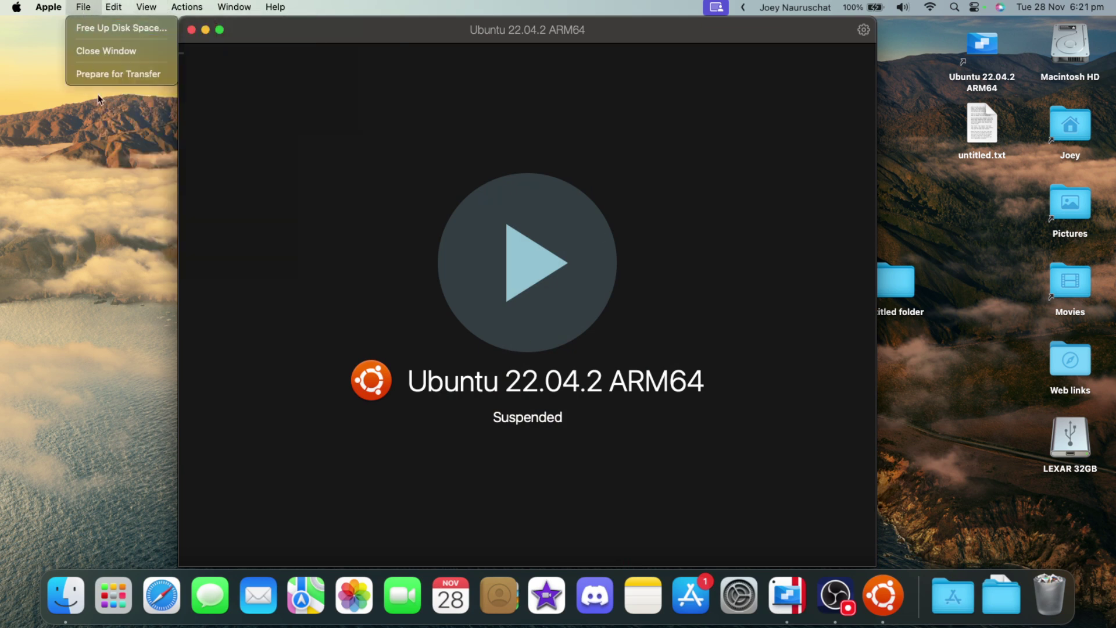
left_click(516, 261)
right_click(468, 267)
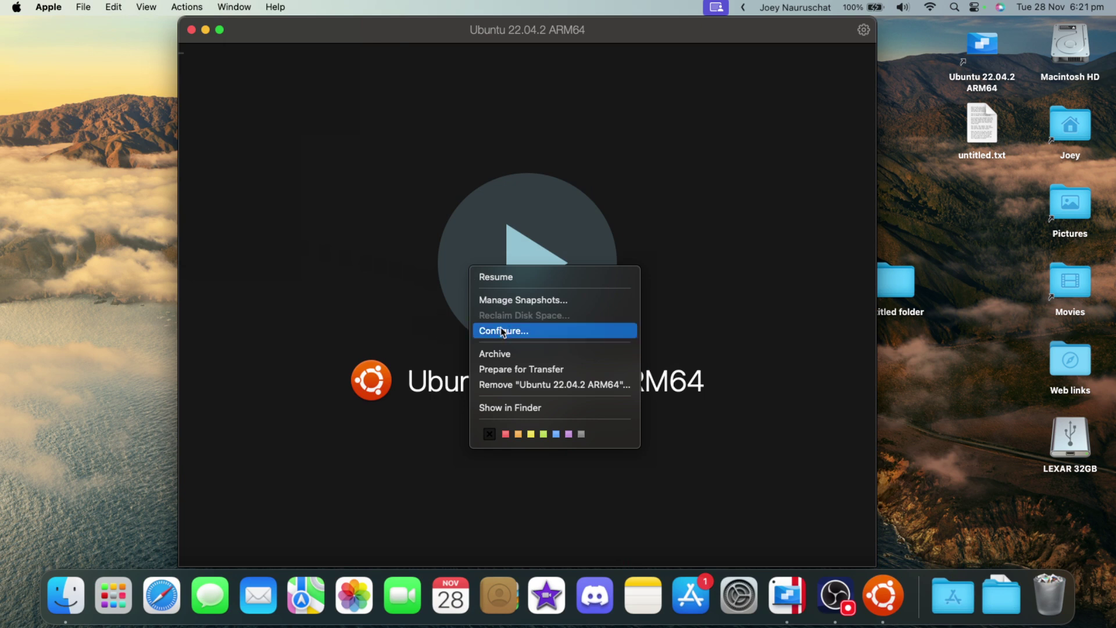
left_click(550, 330)
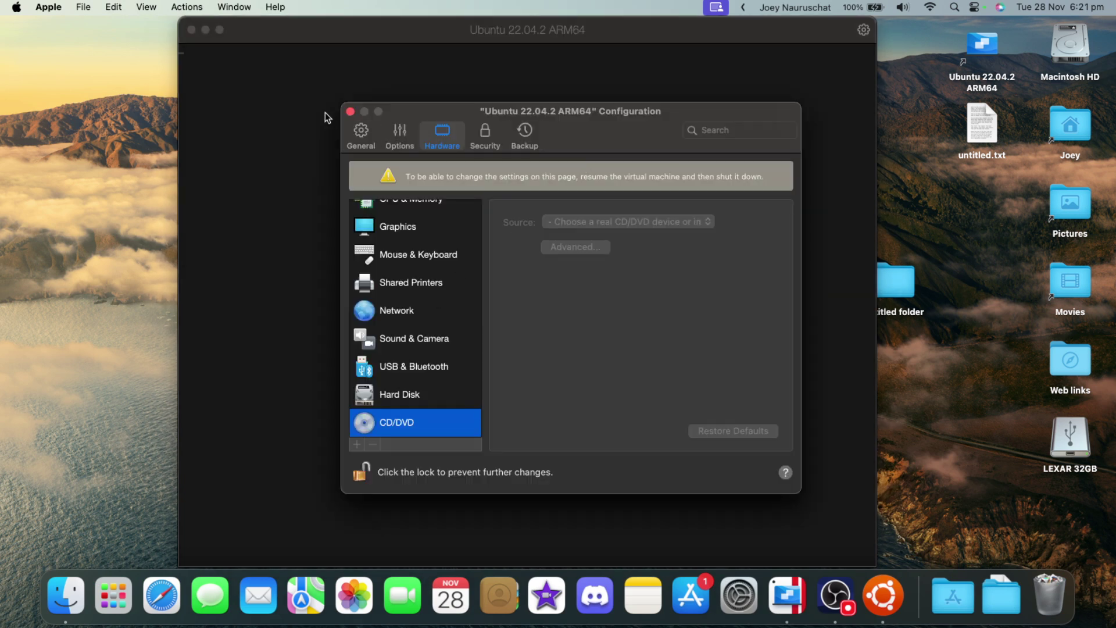
left_click(350, 112)
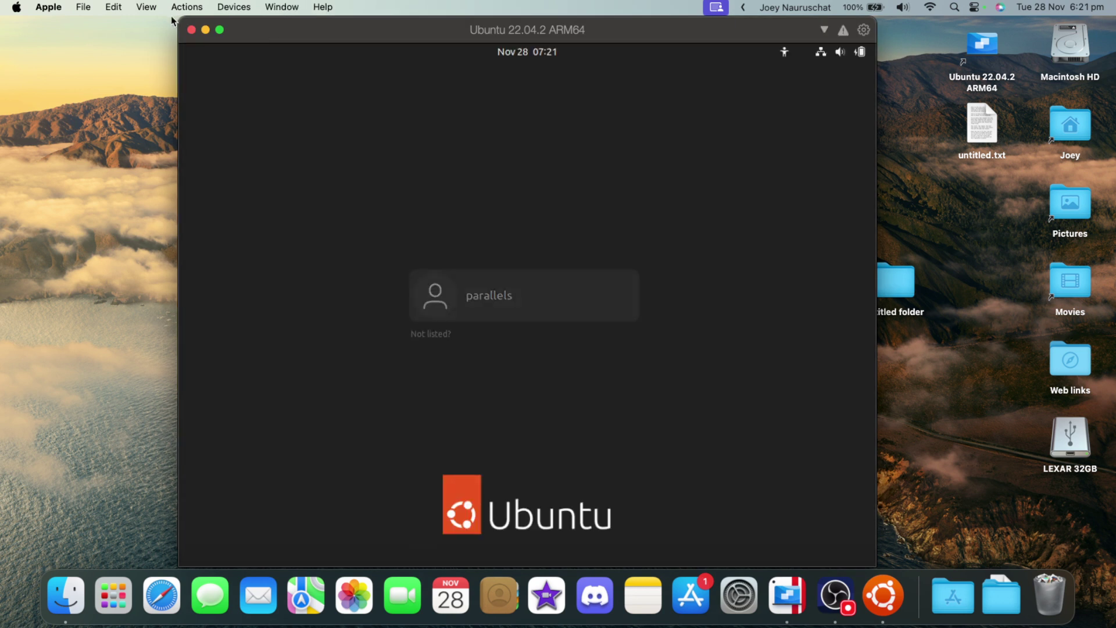
- Shrink the virtual machine's window slightly and power off Ubuntu from the parallels account's login screen
left_click_drag(178, 16, 199, 50)
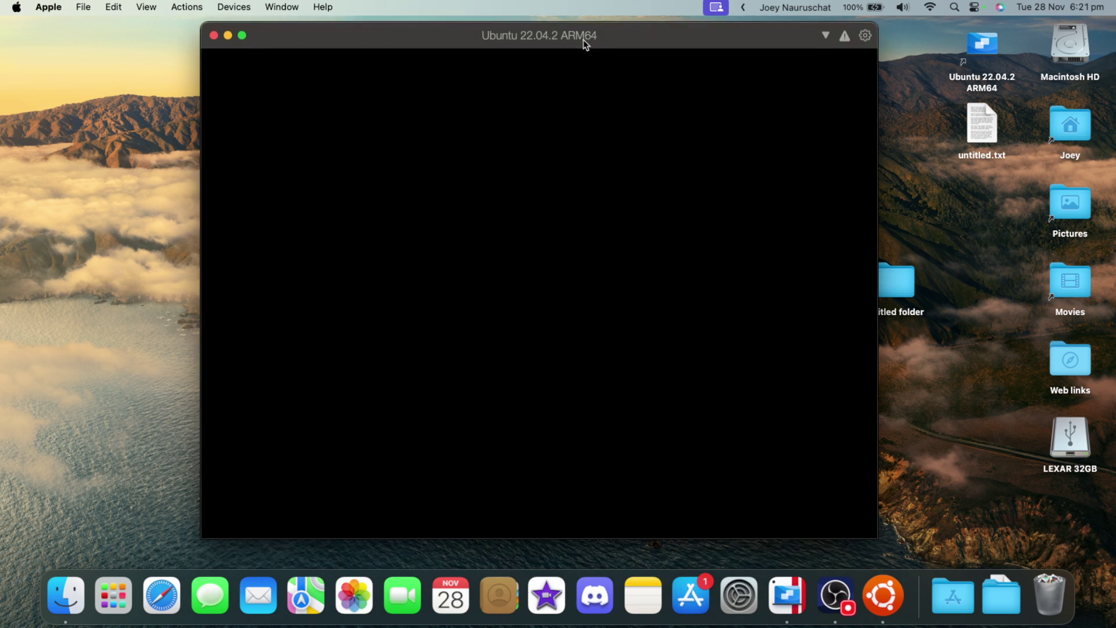
left_click(583, 58)
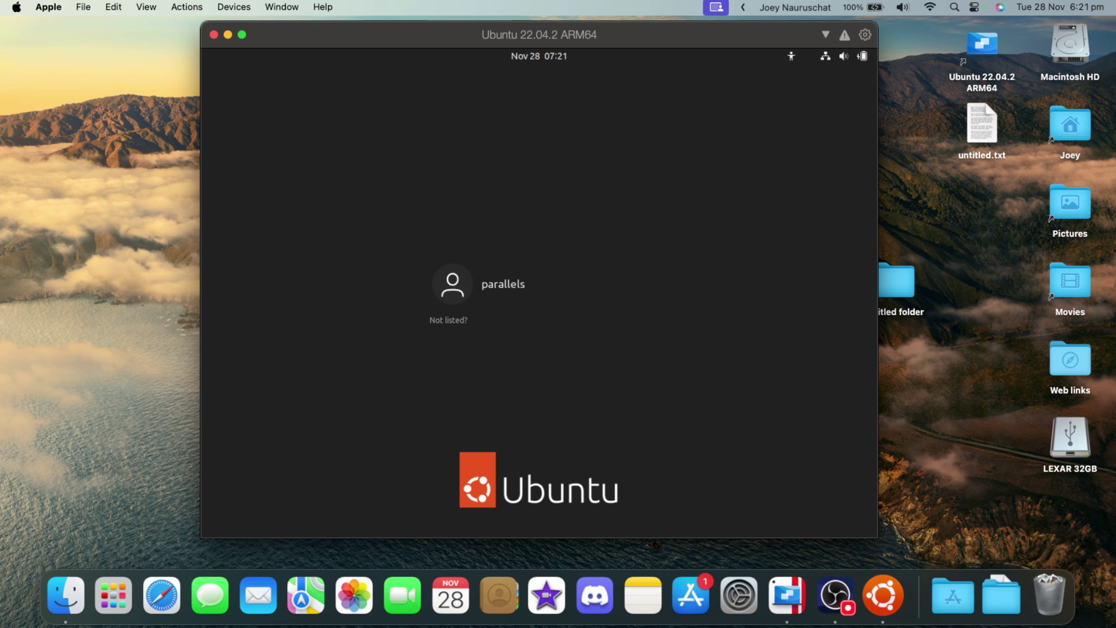
left_click(478, 283)
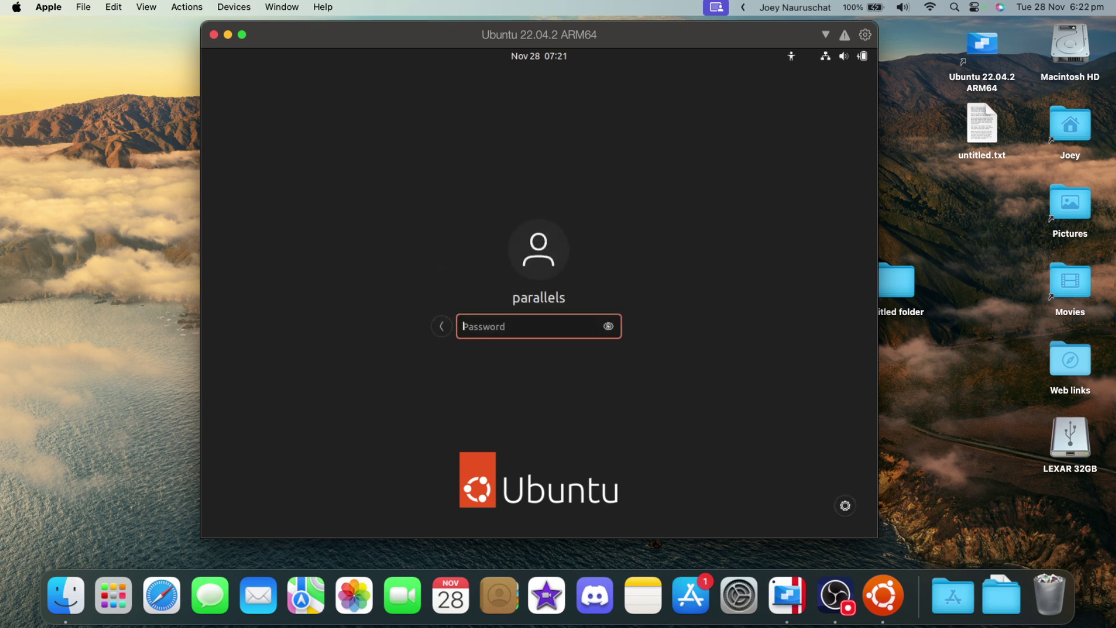
left_click(862, 56)
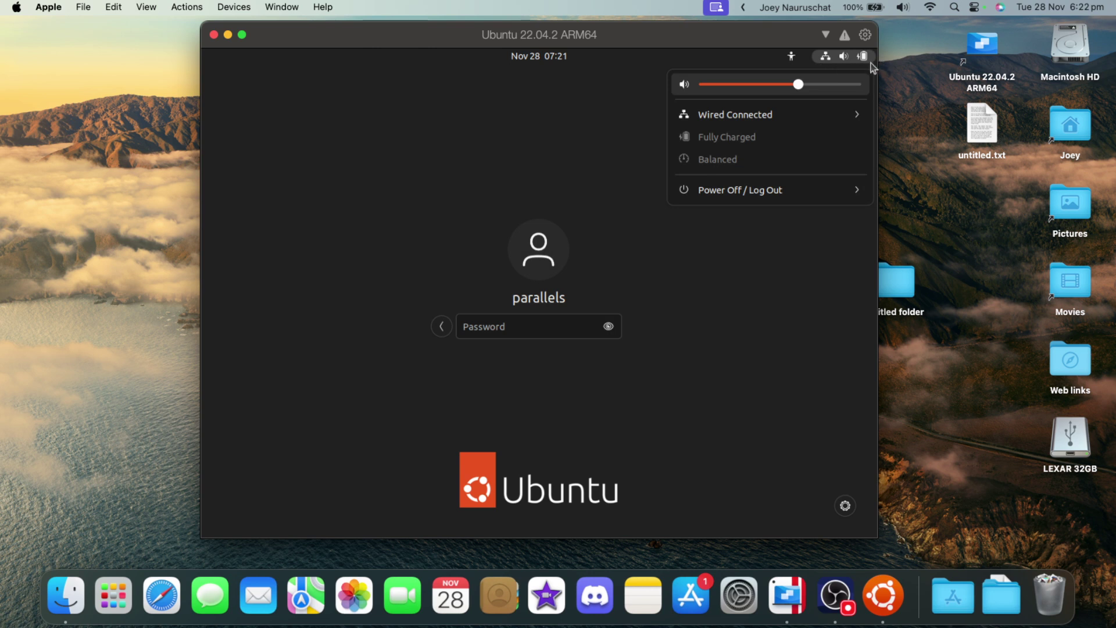
left_click(763, 190)
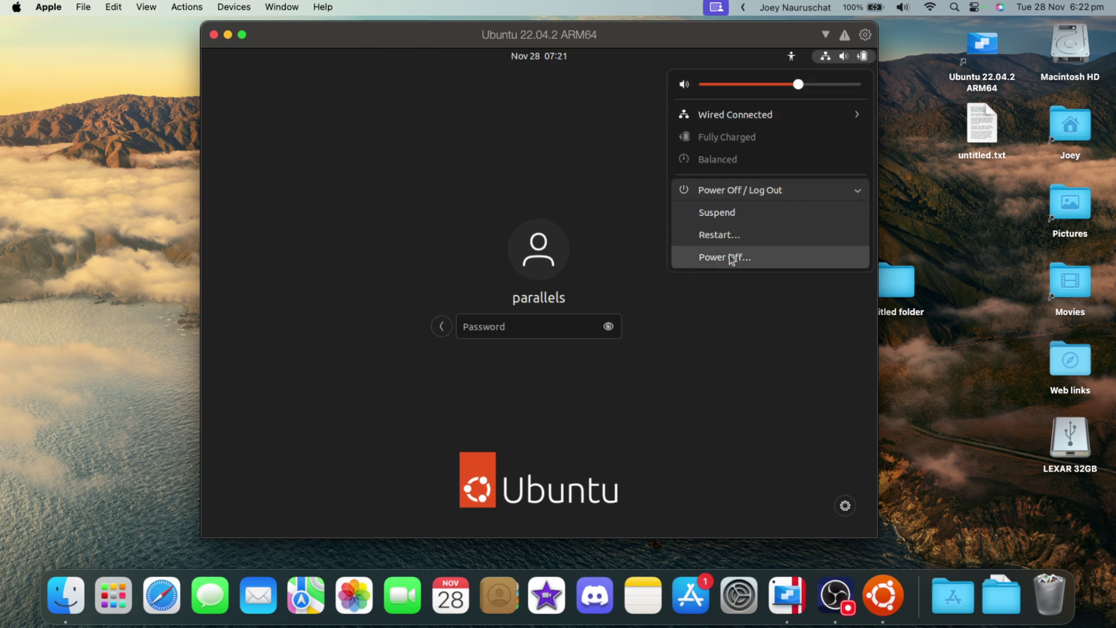
left_click(730, 256)
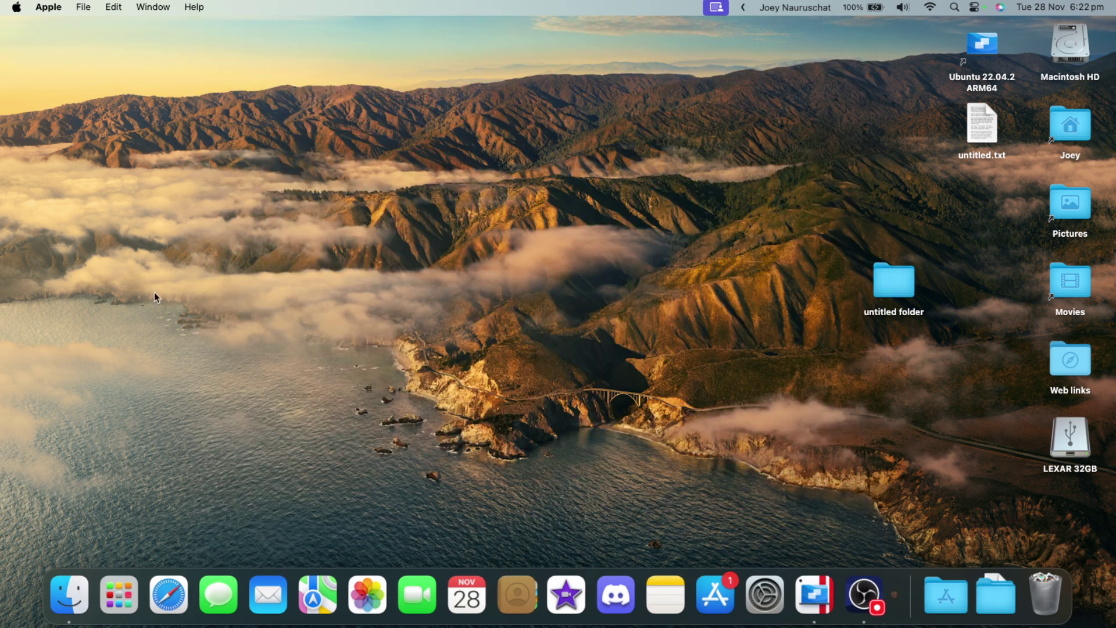
- Configure the powered-off Ubuntu virtual machine not to show the Linux applications folder in the Dock
left_click(815, 590)
right_click(554, 233)
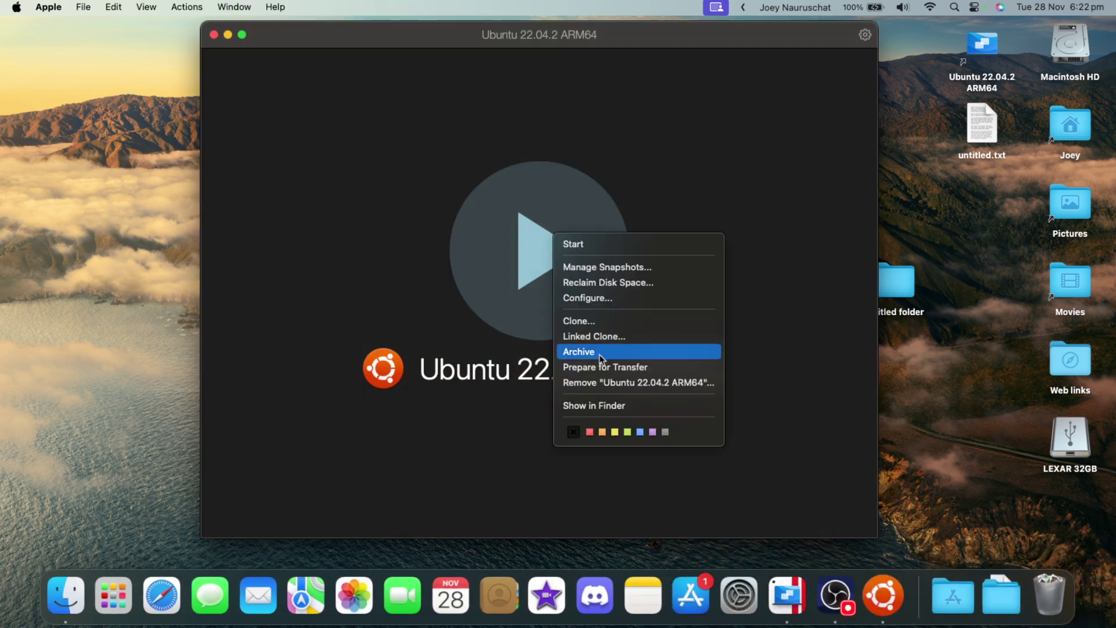
left_click(616, 297)
scroll(435, 333, "up", 1)
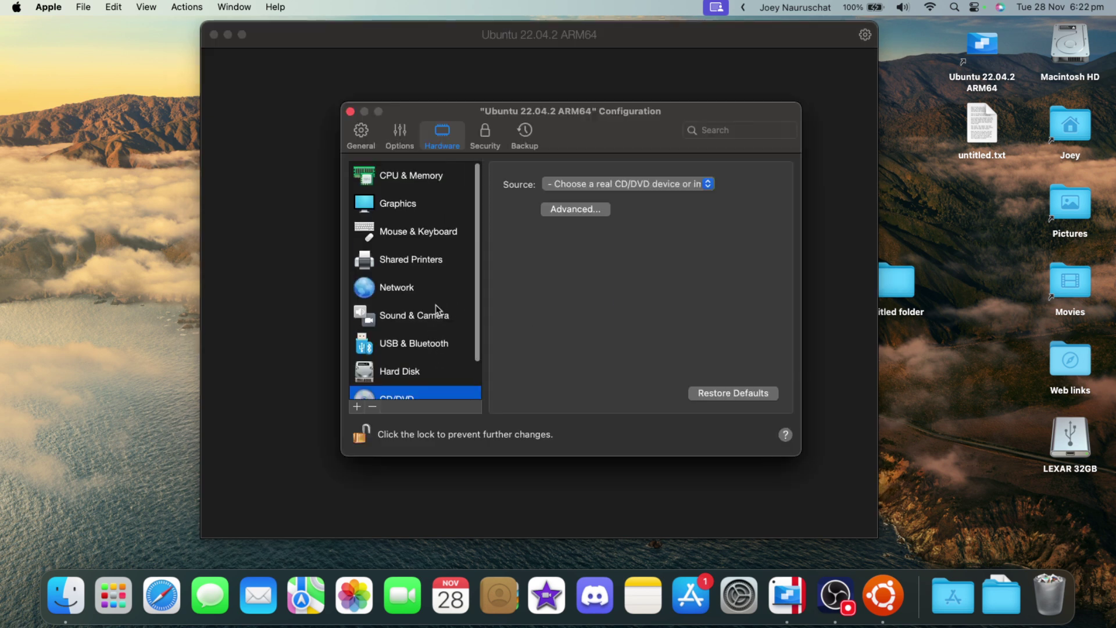
left_click(465, 181)
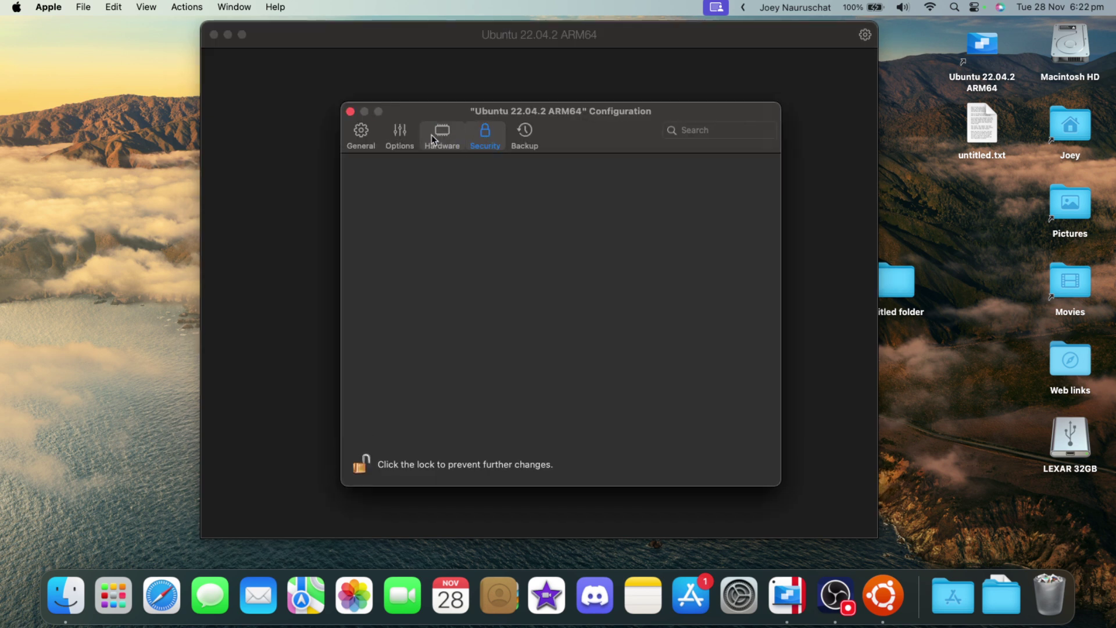
left_click(400, 134)
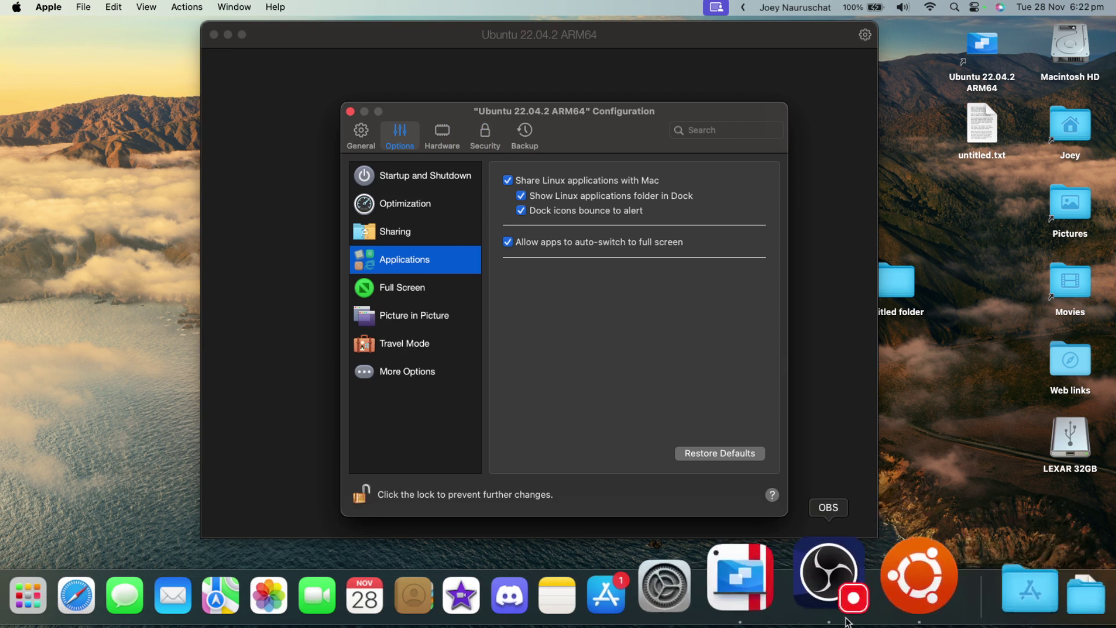
left_click(528, 195)
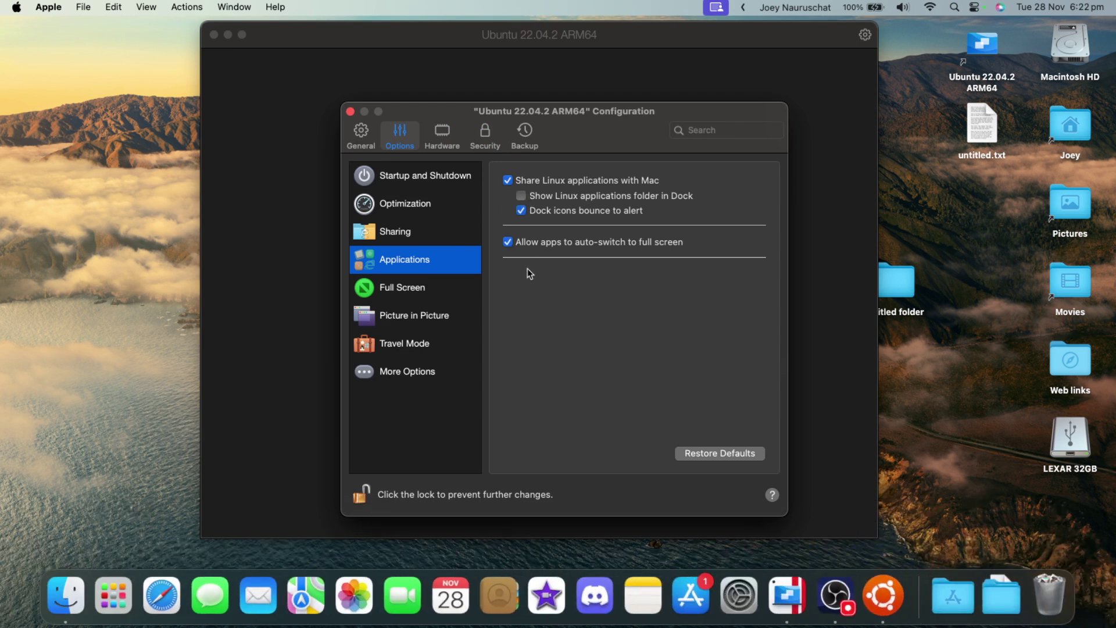
- Review the virtual machine's Full Screen, Picture in Picture, Travel Mode and More Options settings
left_click(424, 289)
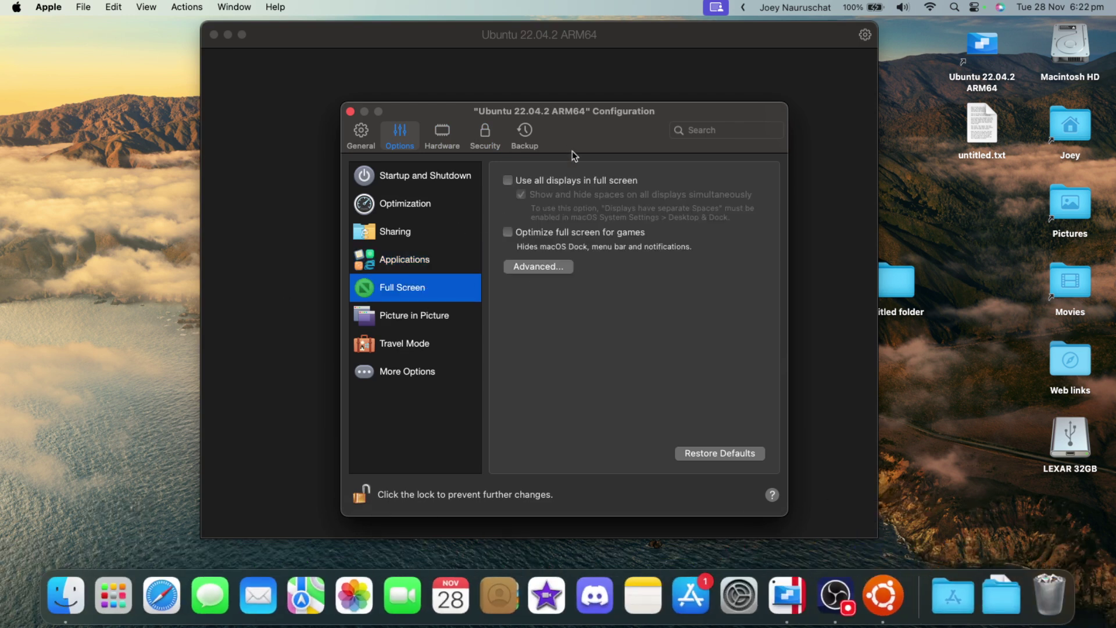
left_click(448, 318)
left_click(452, 289)
left_click(446, 316)
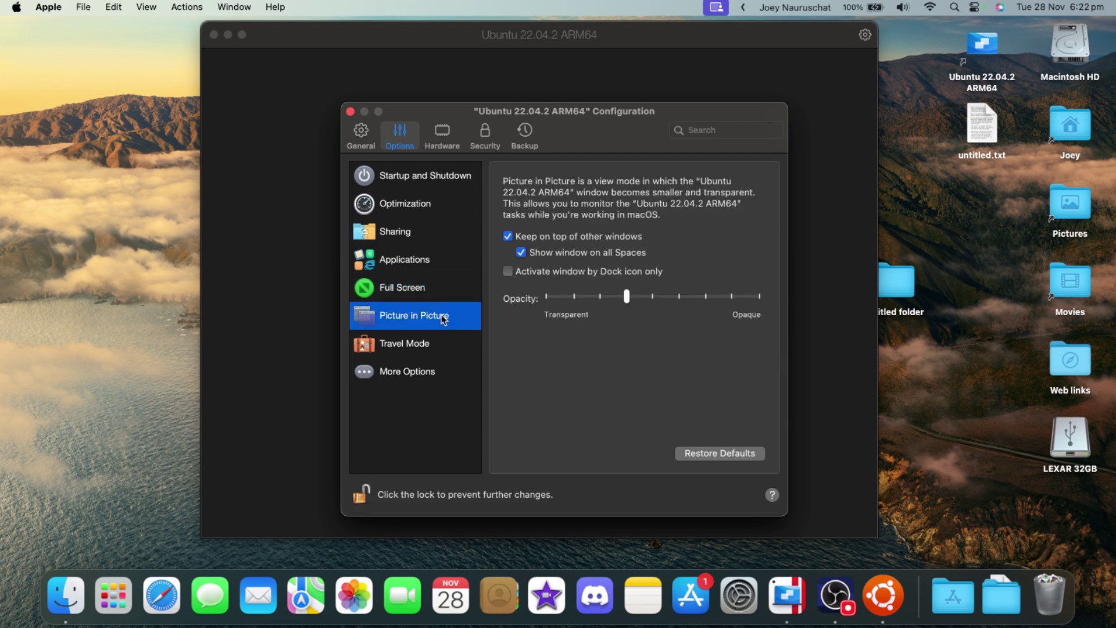
left_click(432, 347)
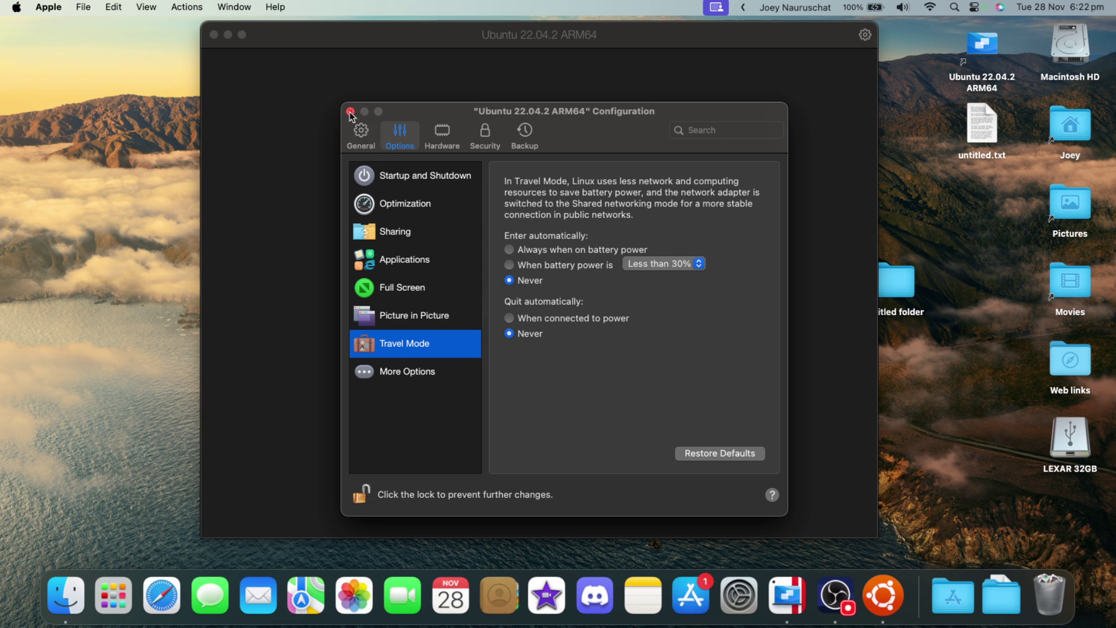
left_click(369, 382)
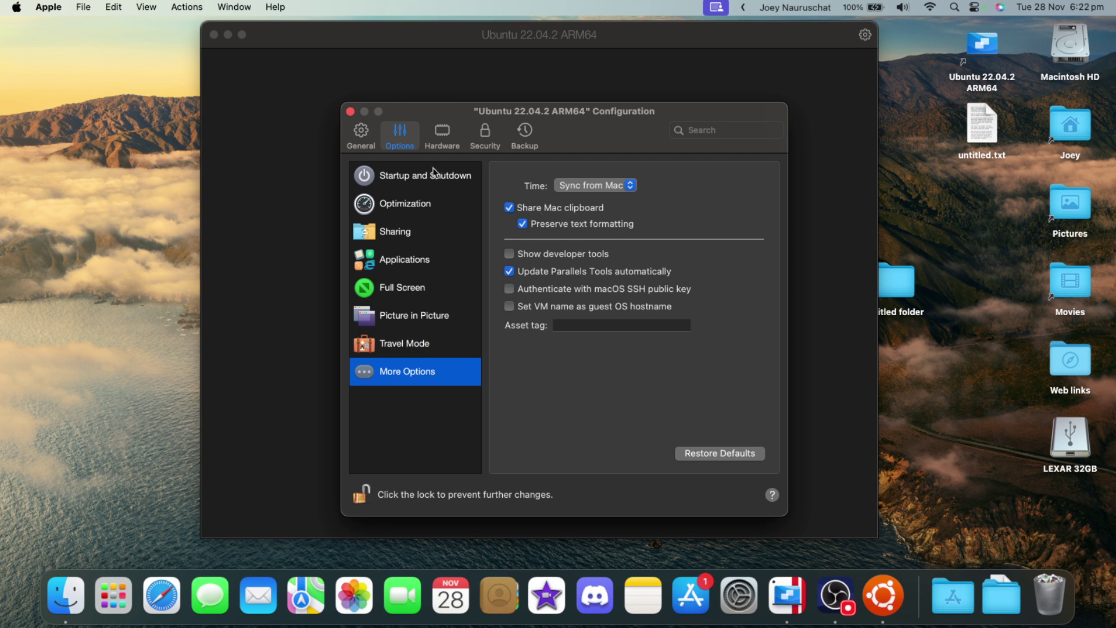
- Close the configuration and start the Ubuntu virtual machine
left_click(350, 111)
left_click(598, 264)
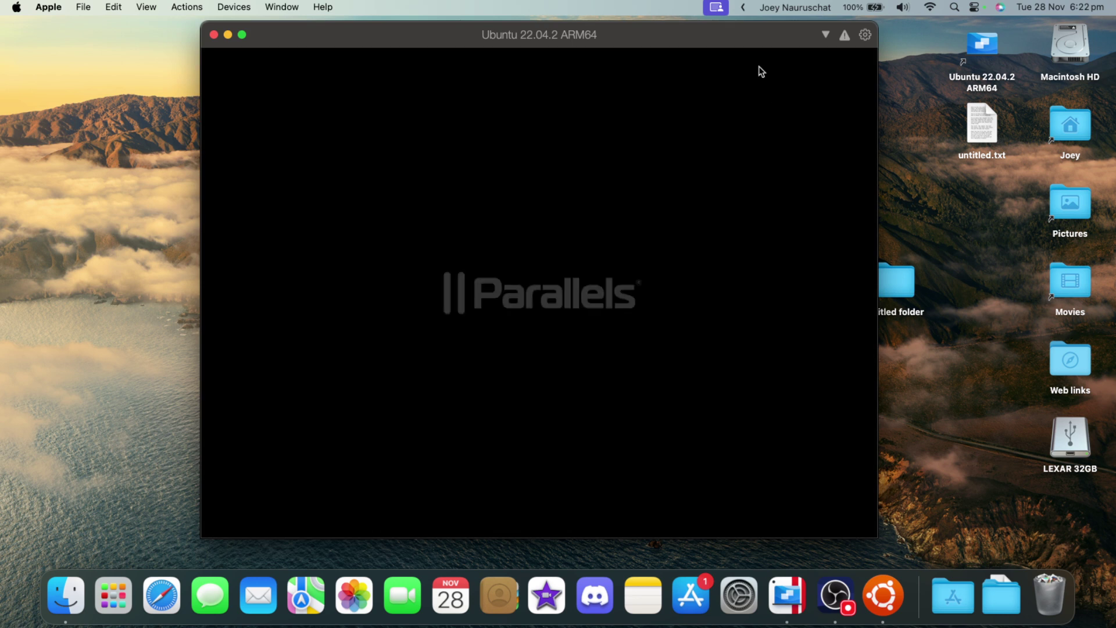
left_click(972, 46)
right_click(985, 57)
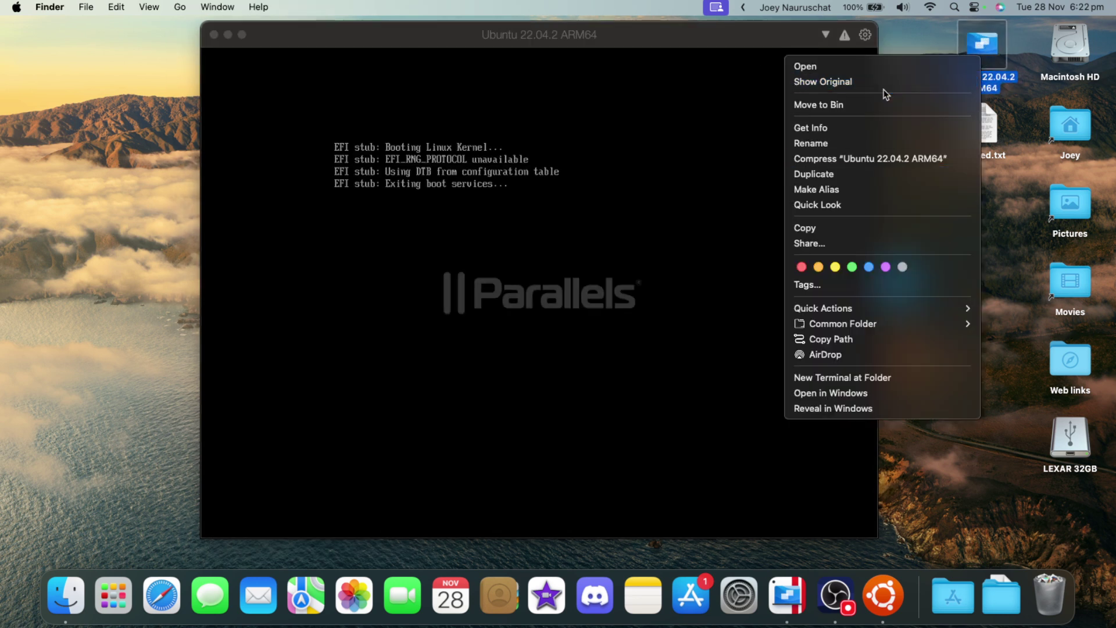
key("Escape")
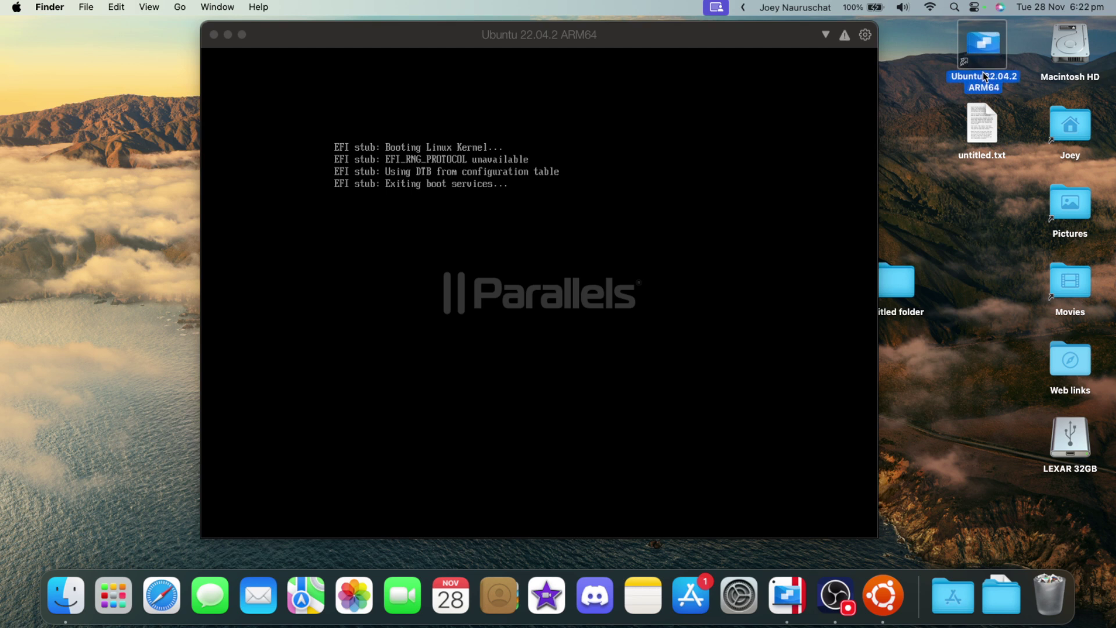
- Move the booting virtual machine's window away from the desktop icons
left_click(762, 40)
left_click_drag(763, 40, 622, 52)
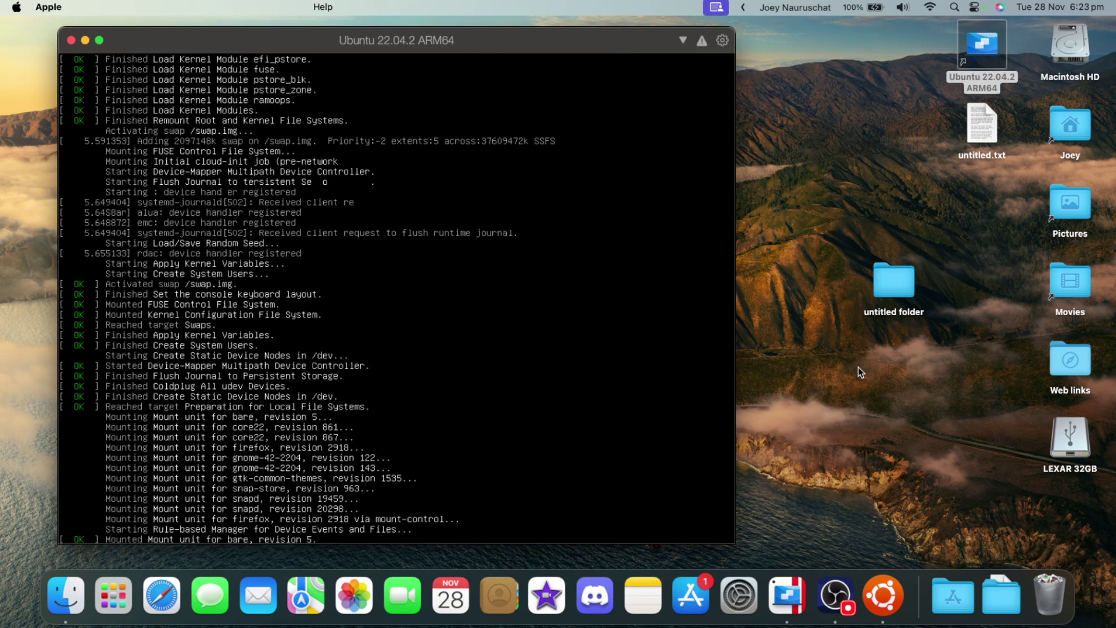
- Open botkisser.JPG from the Mac's Pictures folder, view it and quit Preview
double_click(1070, 203)
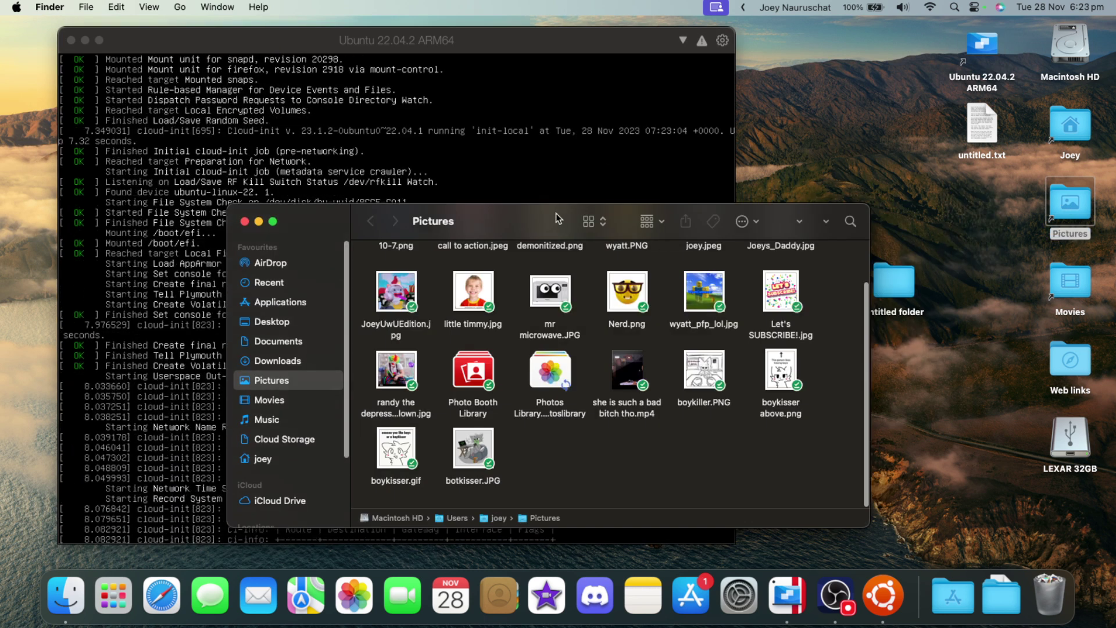
left_click_drag(556, 212, 832, 221)
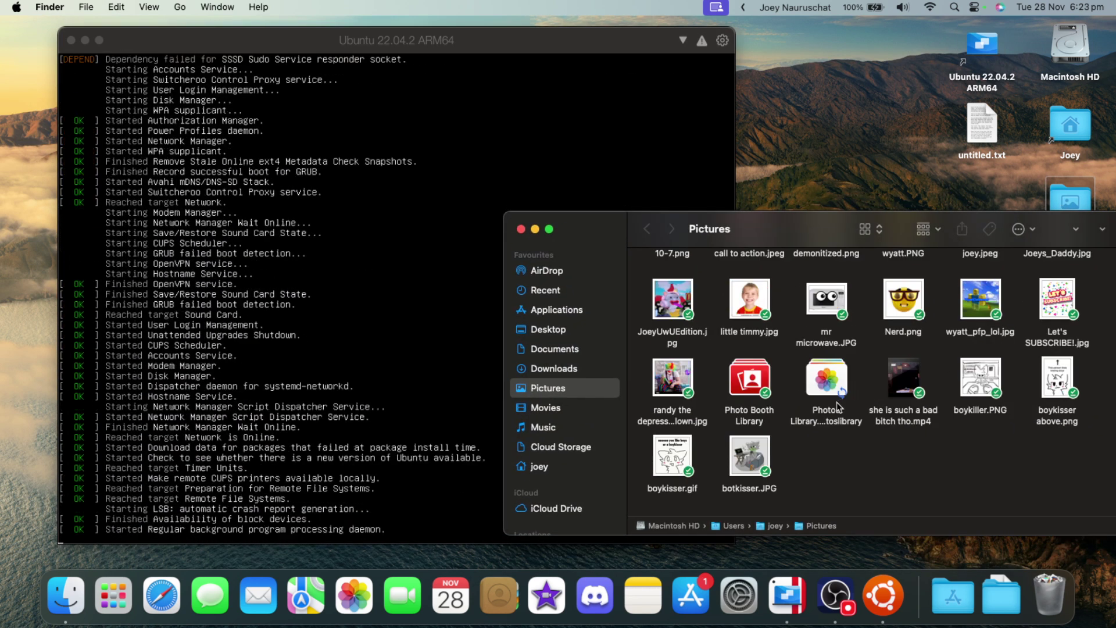
left_click(744, 461)
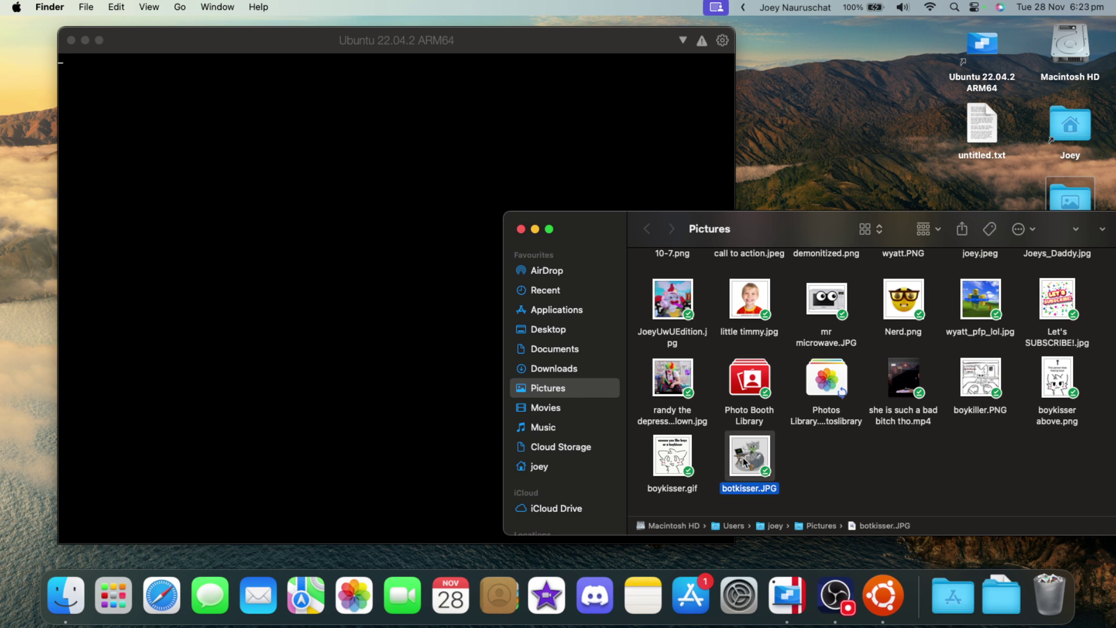
double_click(744, 461)
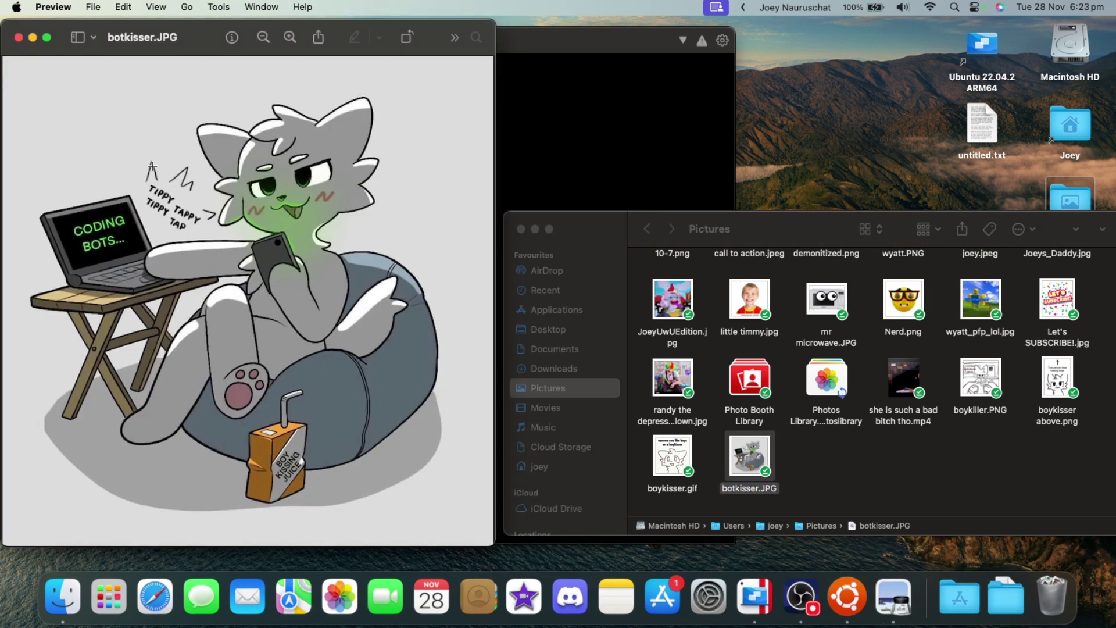
left_click(38, 7)
left_click(64, 153)
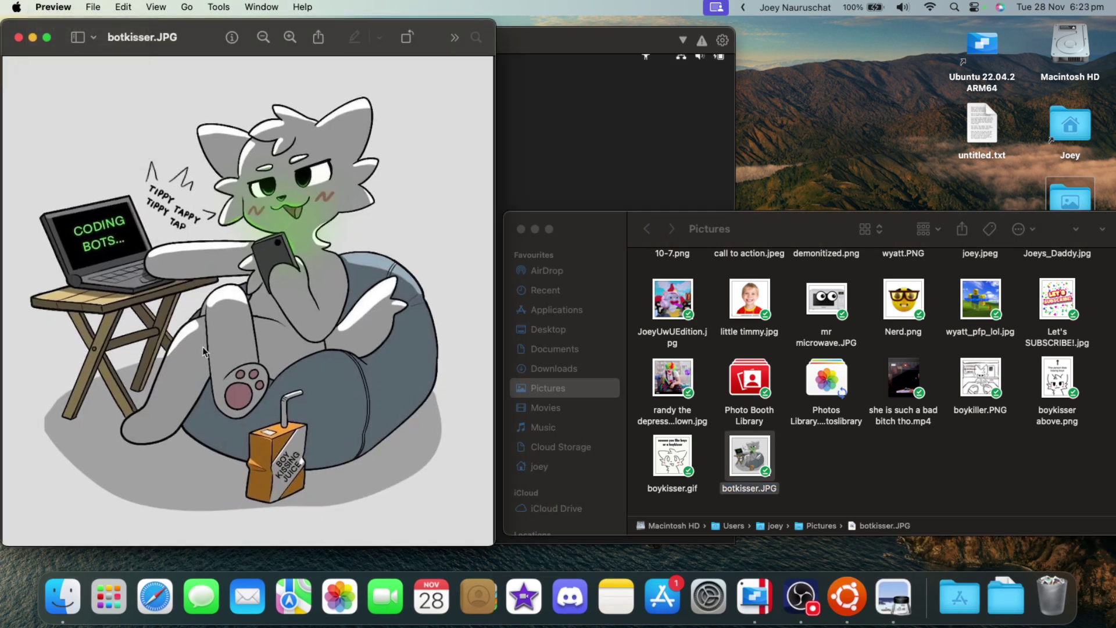
- Log in to the Ubuntu virtual machine with the account password
left_click(388, 309)
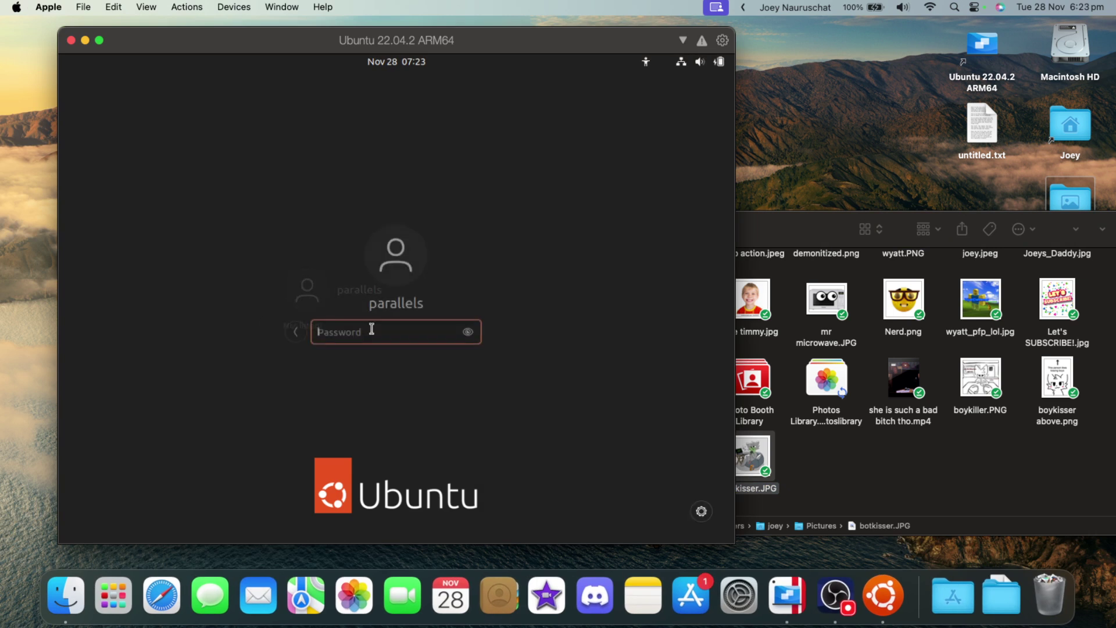
type("p")
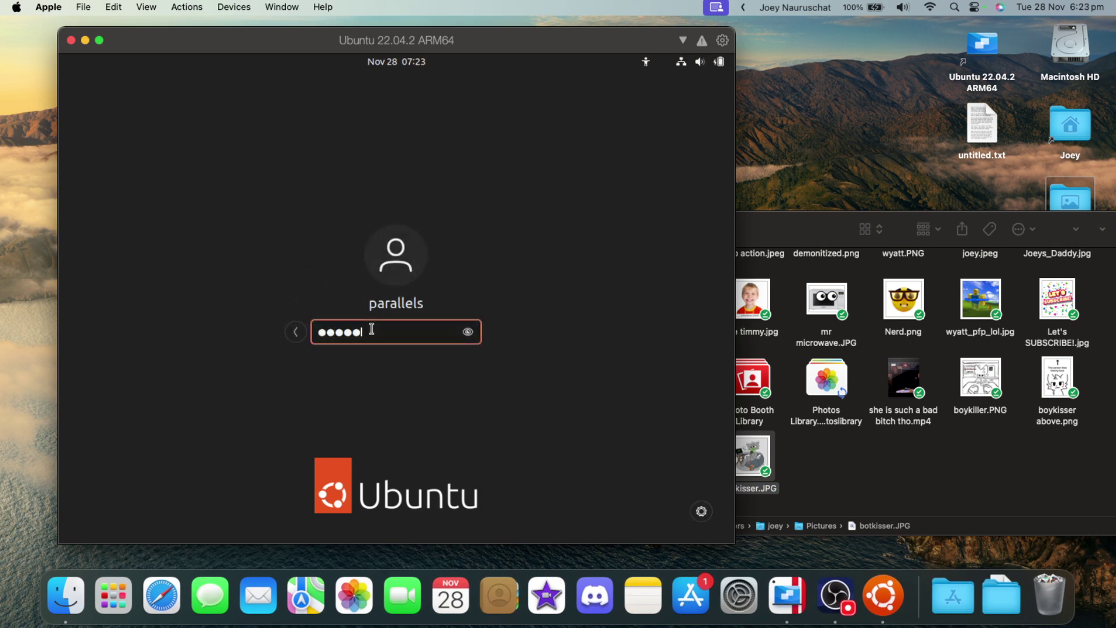
key("Return")
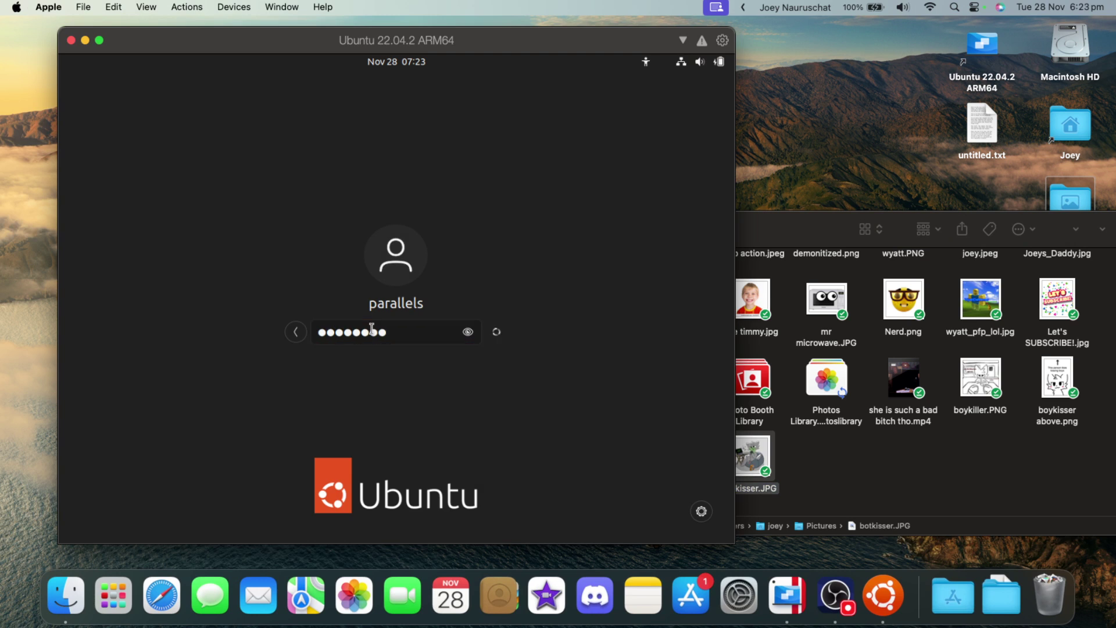
- Move the Pictures window further from the virtual machine and copy botkisser.JPG
left_click_drag(793, 238, 850, 266)
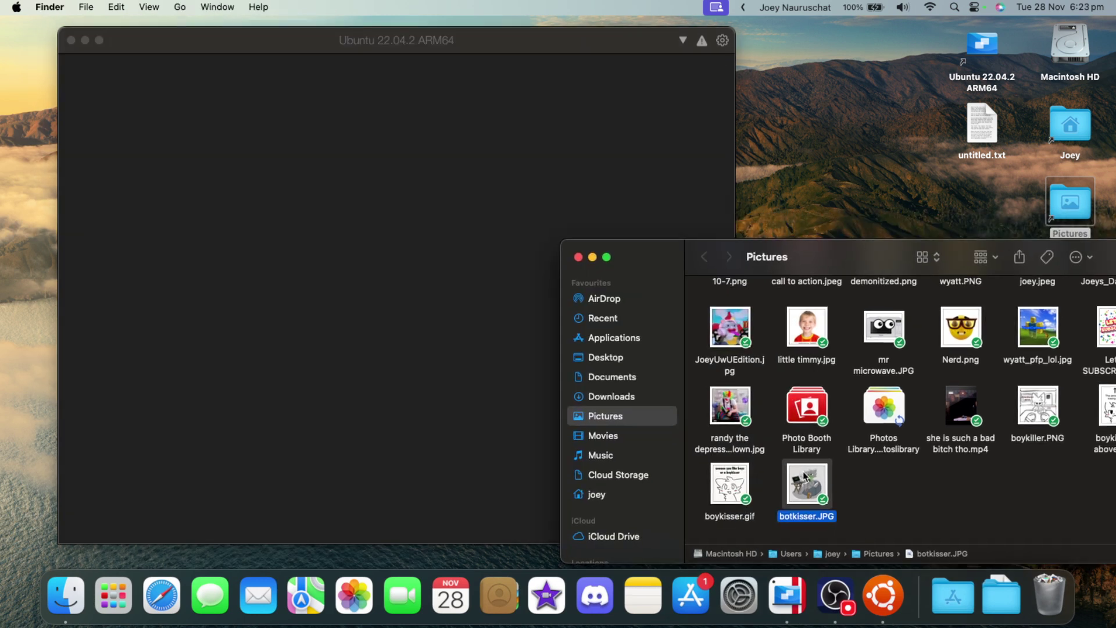
right_click(804, 478)
left_click(807, 358)
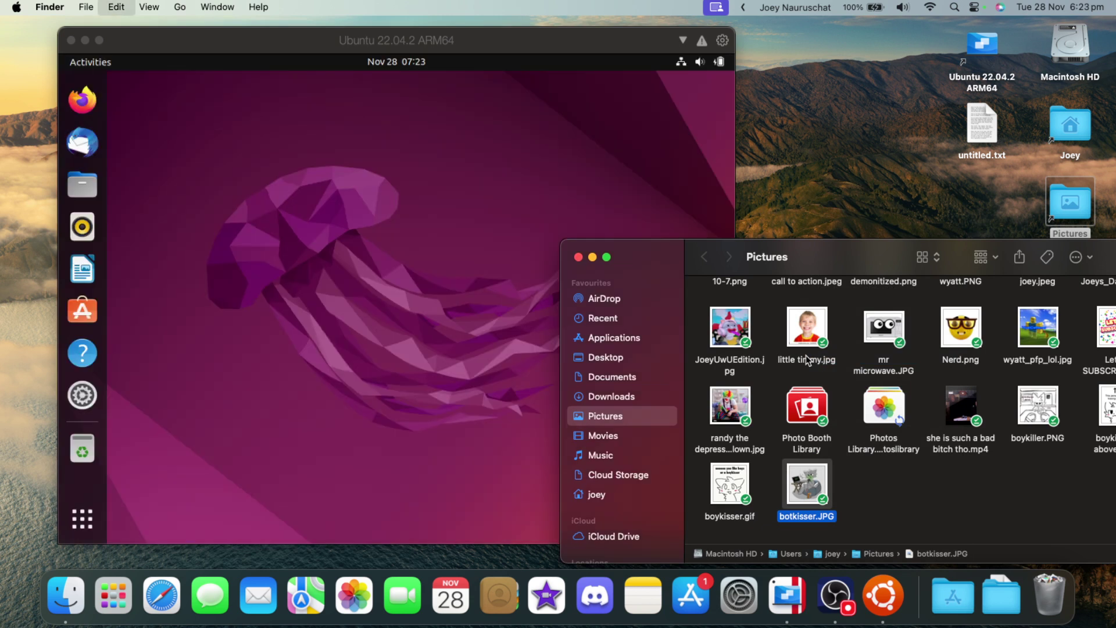
- Authorize the Parallels Tools Installation Agent through sudo with the root password
left_click(346, 228)
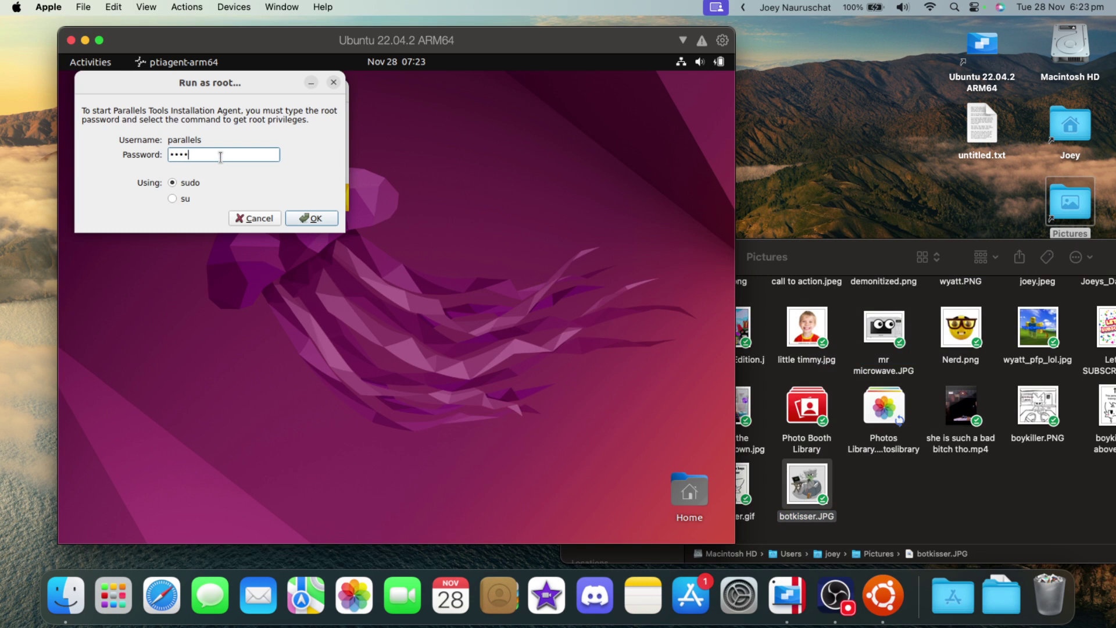
key("Return")
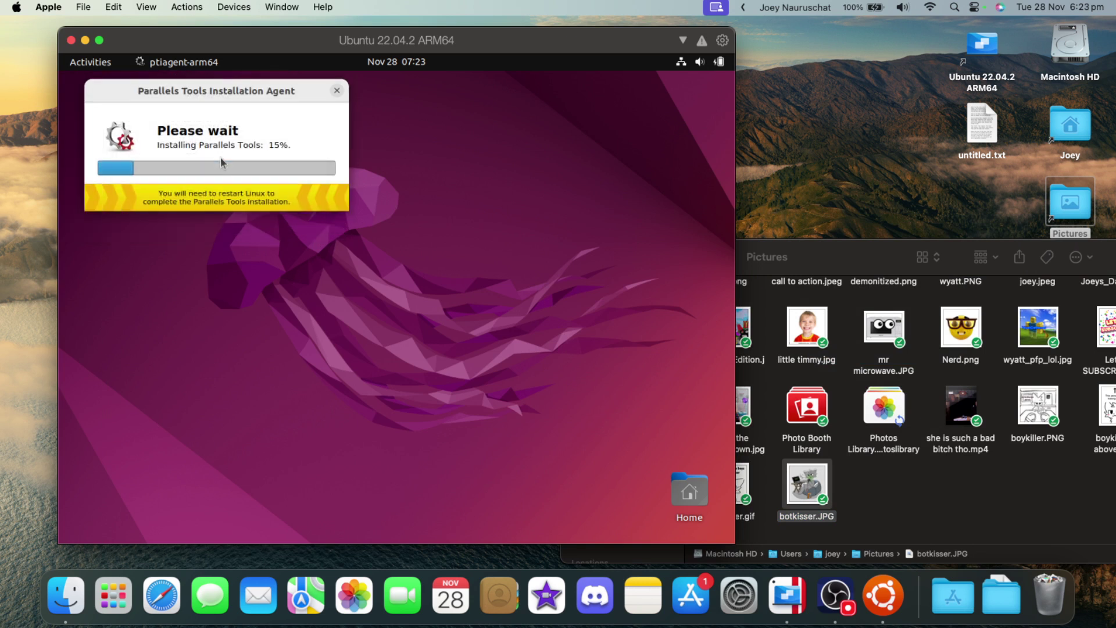
- Try to paste the copied picture onto the Ubuntu desktop during the Parallels Tools installation
right_click(519, 301)
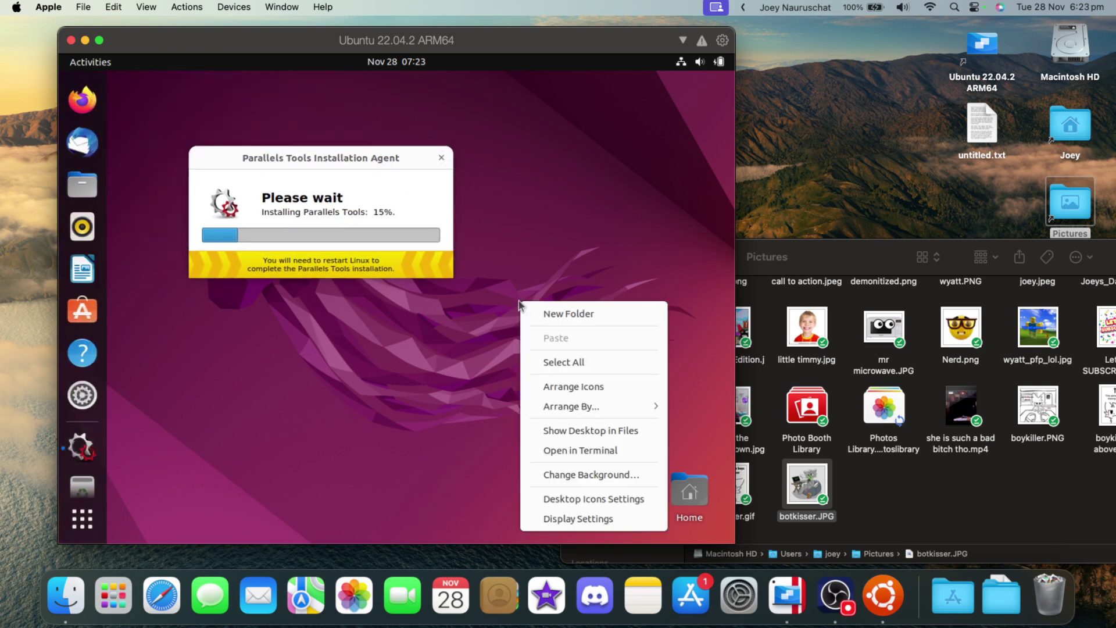
key("Escape")
left_click(127, 8)
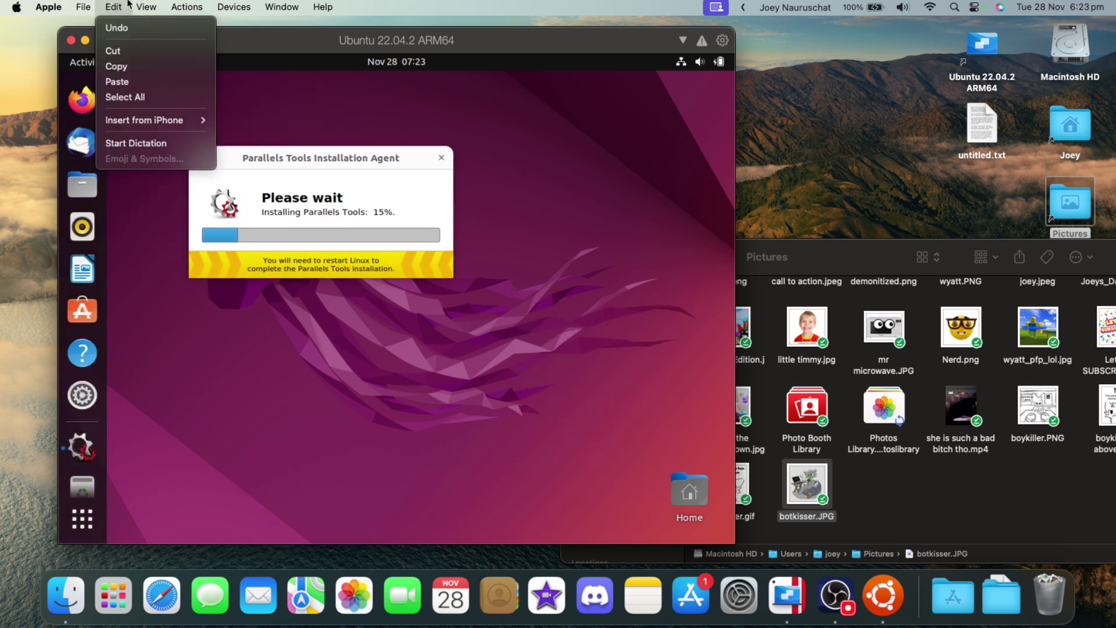
left_click(142, 81)
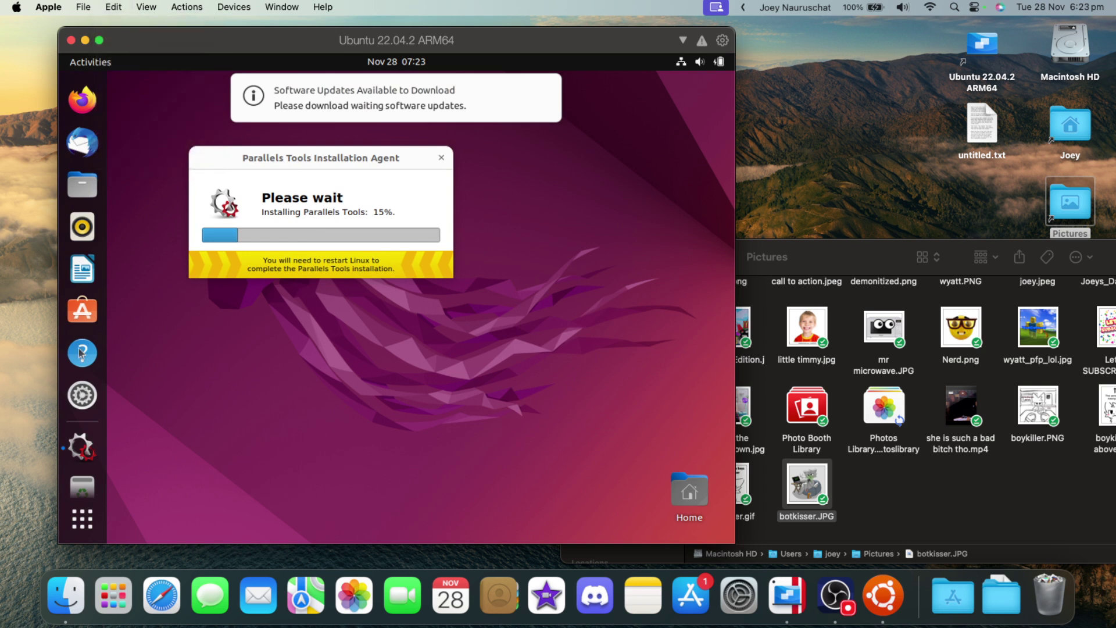
left_click(281, 203)
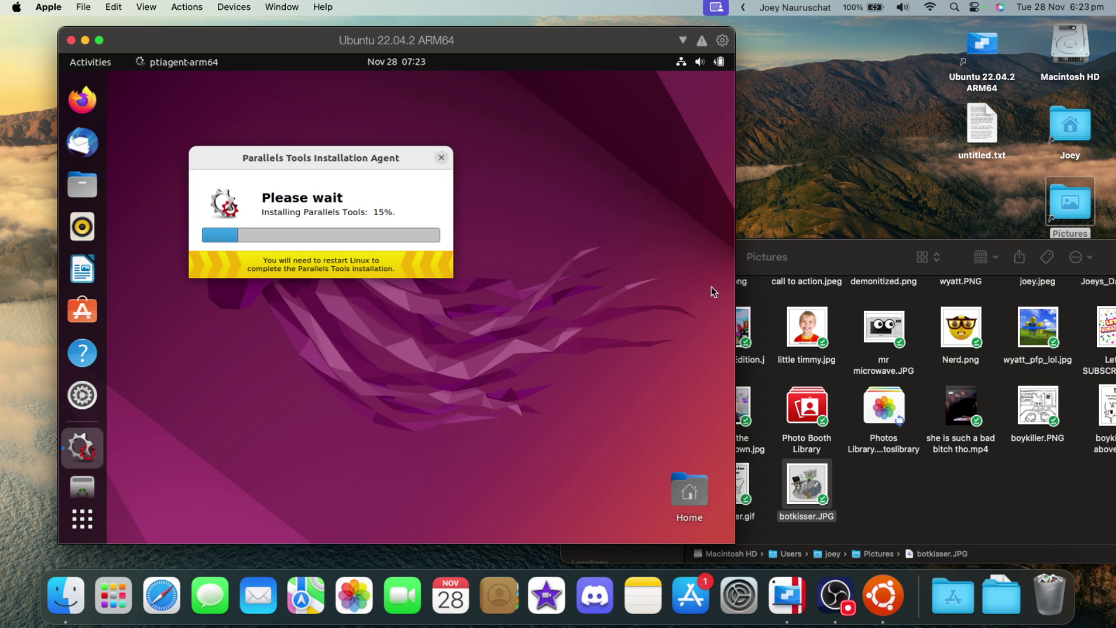
- Release the cursor from the rebooting virtual machine, move its window and switch it to full screen
double_click(493, 44)
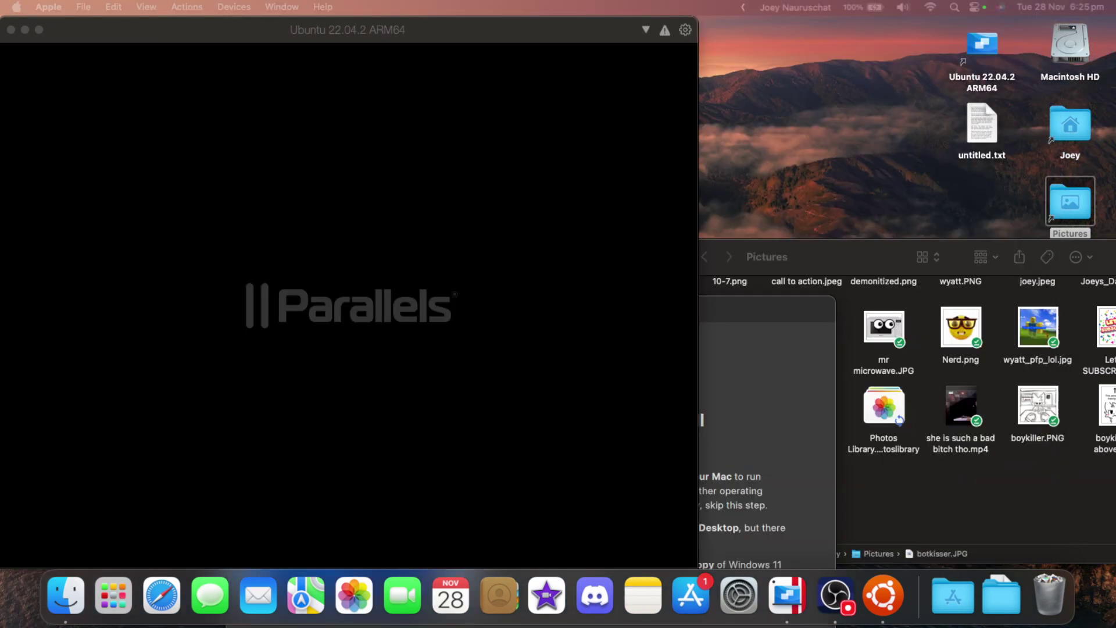
left_click(534, 145)
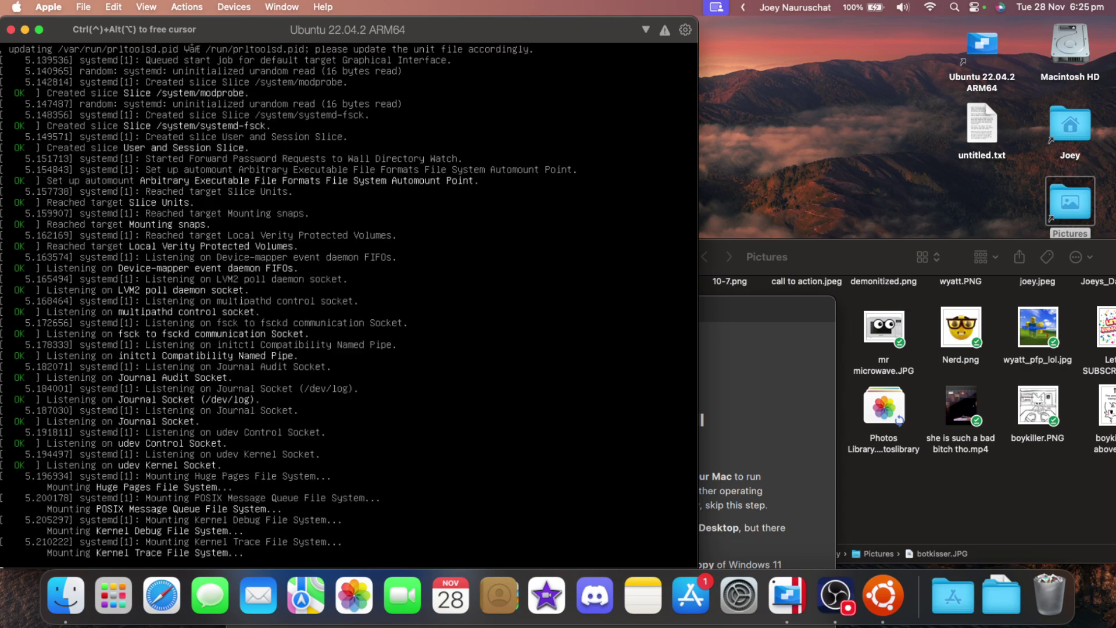
key("ctrl+alt")
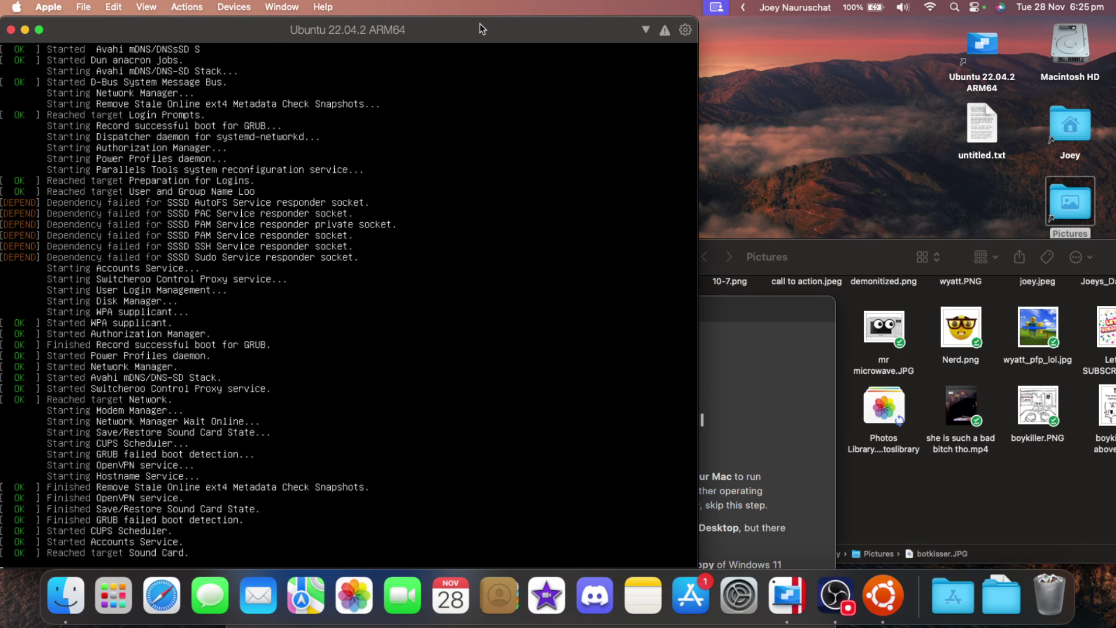
left_click_drag(480, 23, 661, 23)
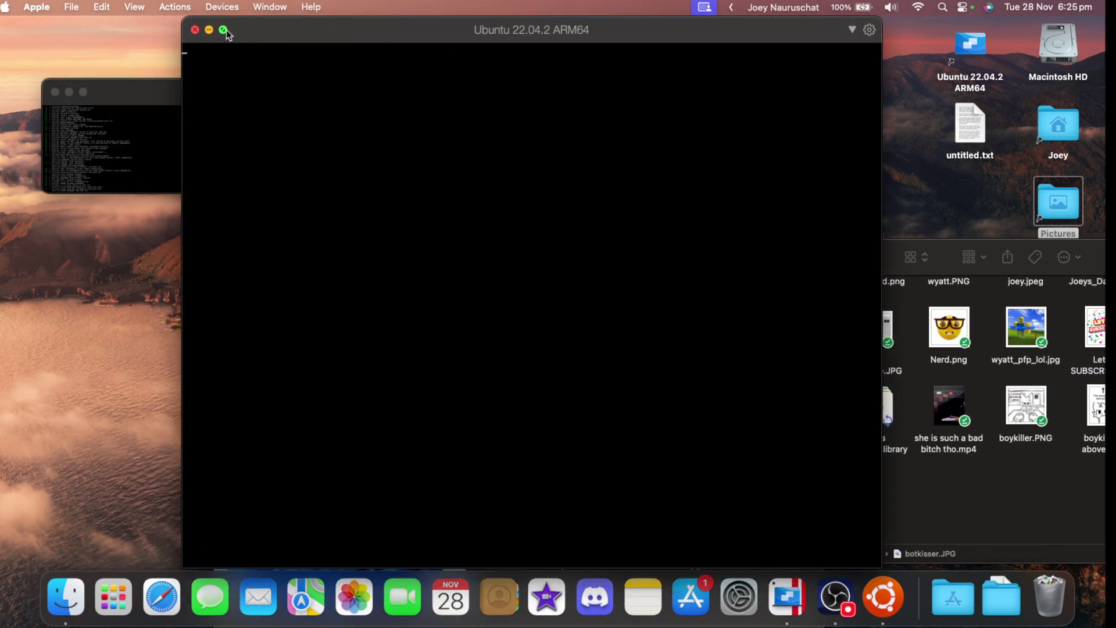
left_click(224, 30)
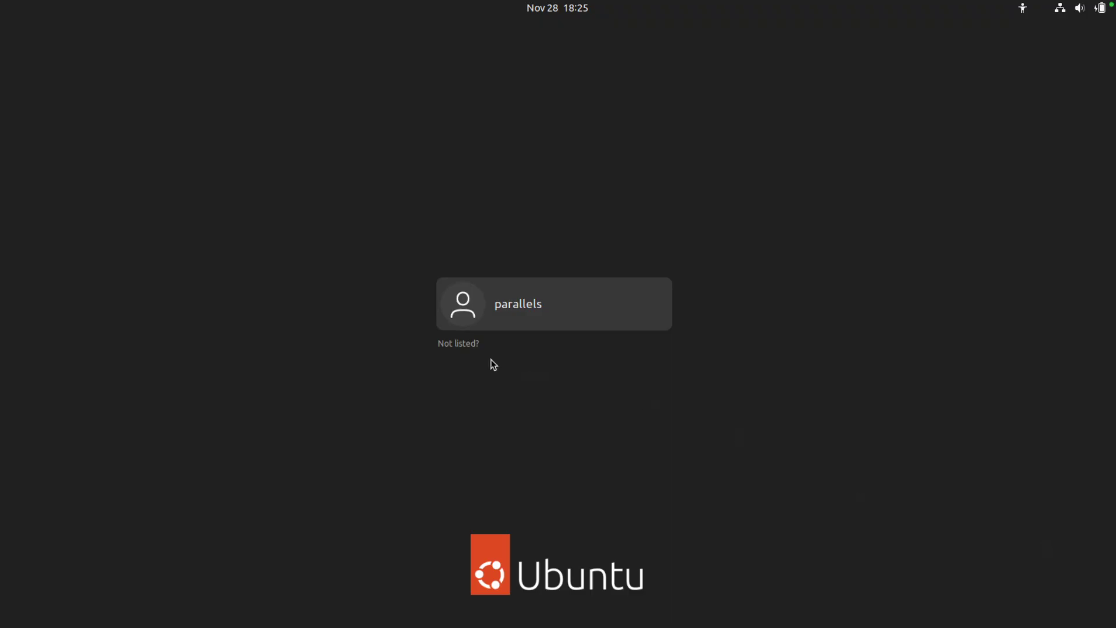
- Select the listed Ubuntu account and log in with its password, re-entering it if rejected
left_click(518, 323)
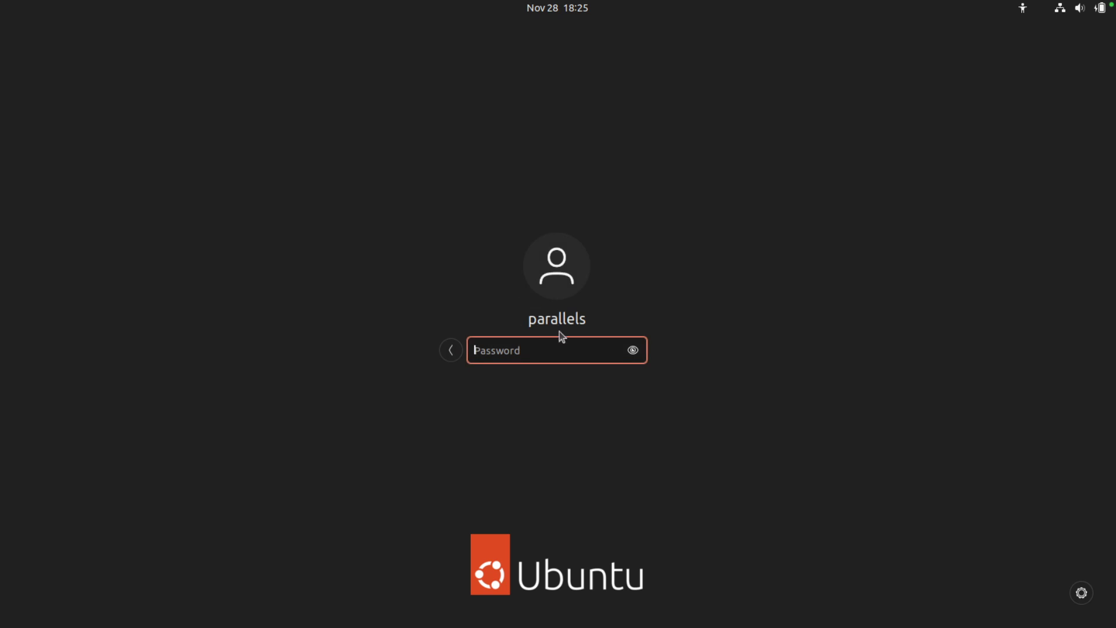
type("*********")
key("Return")
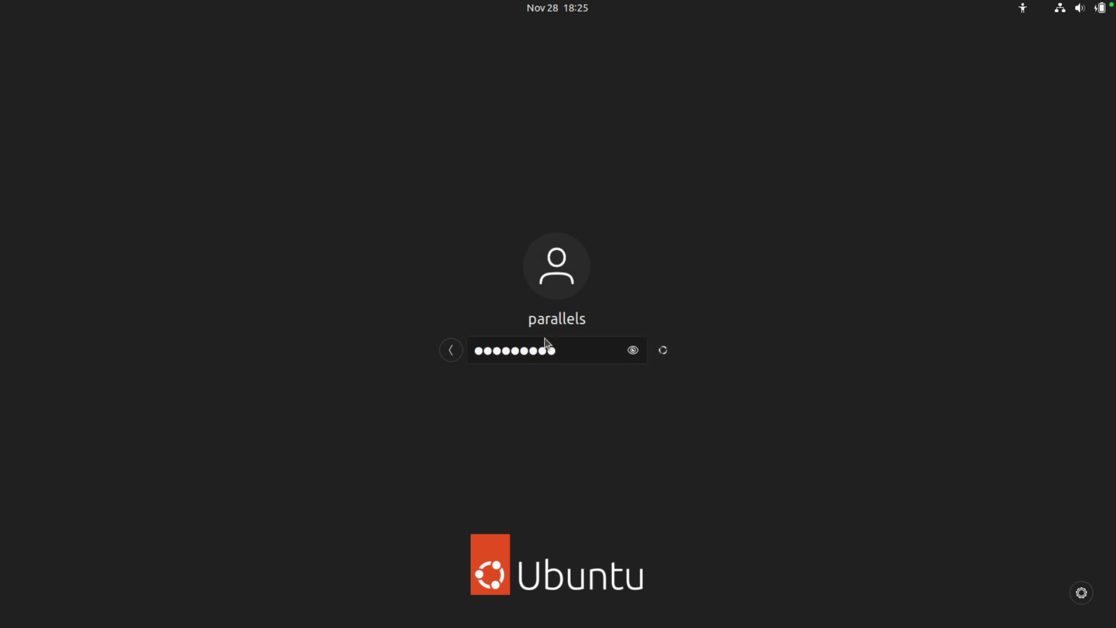
type("****")
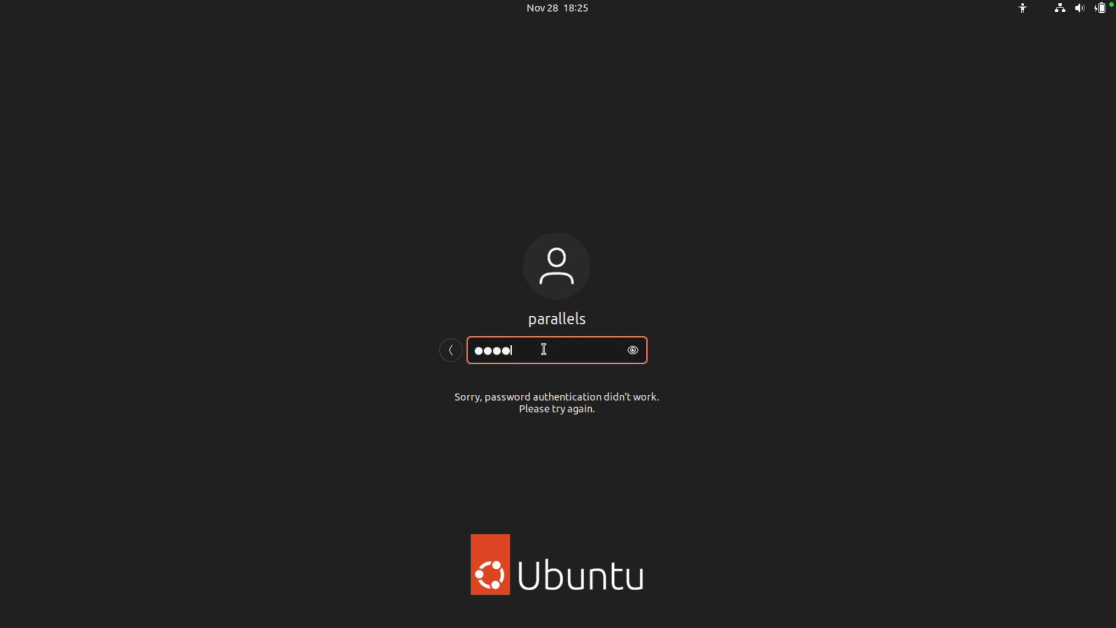
type("*")
key("BackSpace")
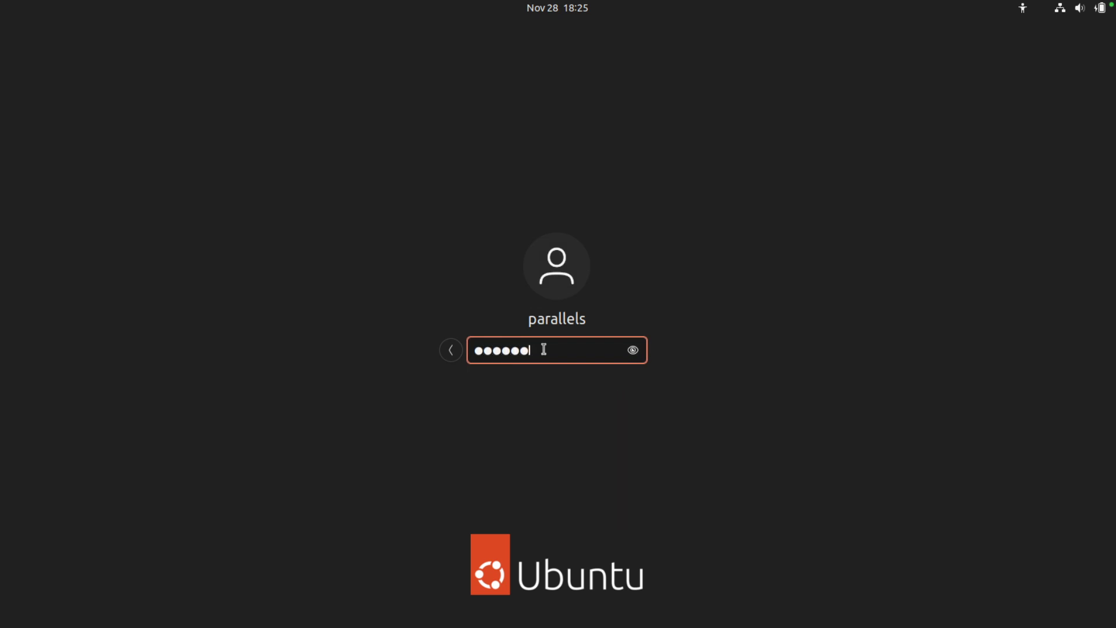
key("Return")
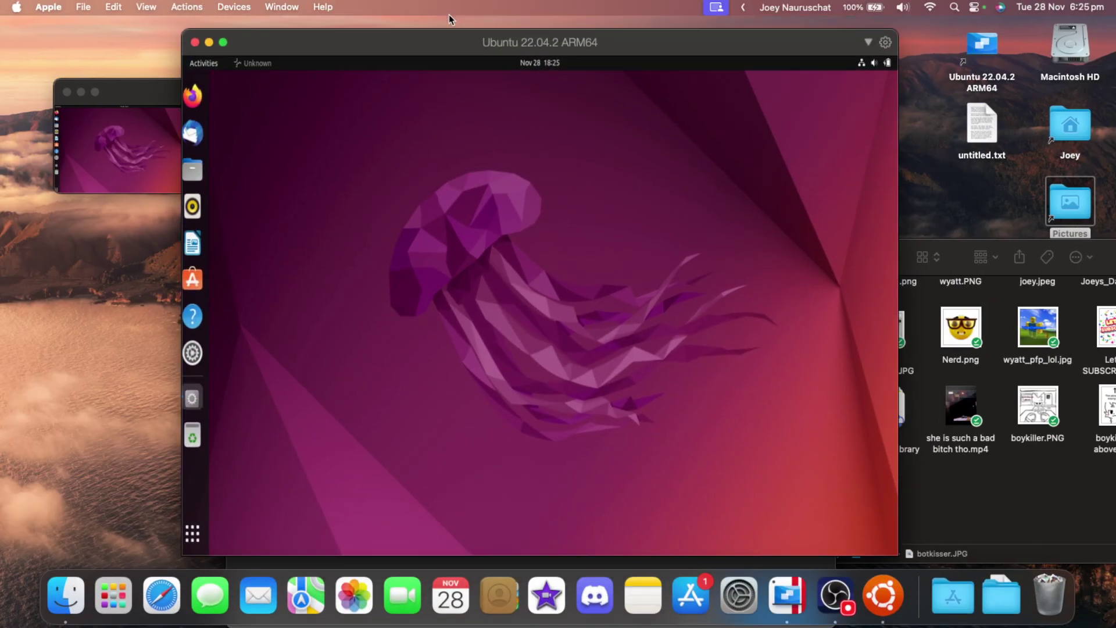
- Move the virtual machine's window off the Mac's Pictures folder, dismiss the weather notification and select botkisser.JPG
left_click_drag(454, 23, 201, 126)
left_click(934, 451)
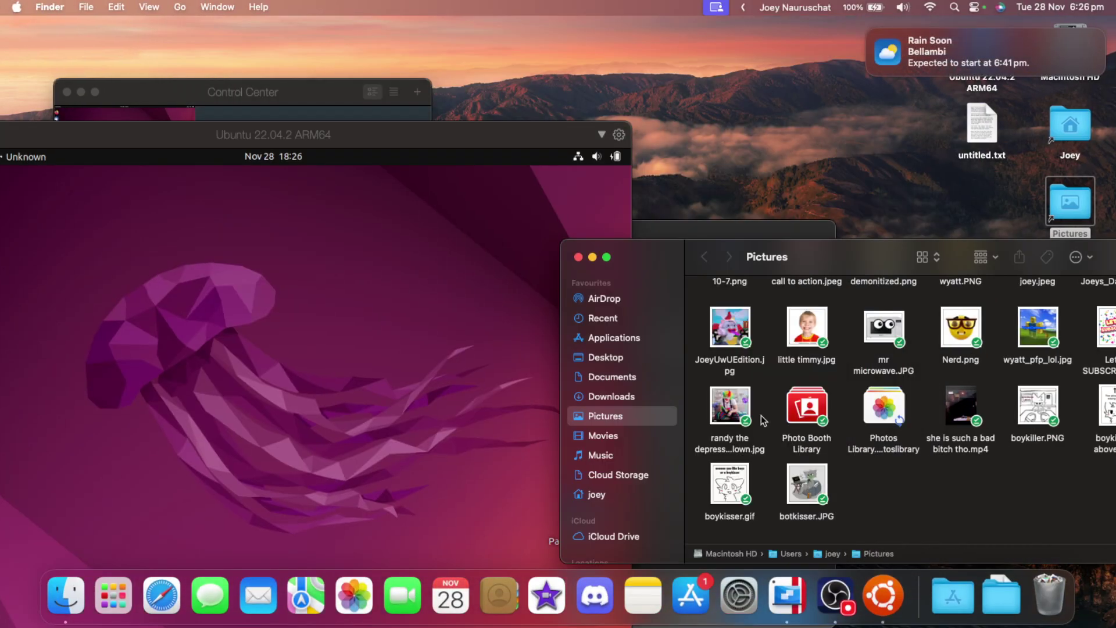
scroll(757, 361, "up", 3)
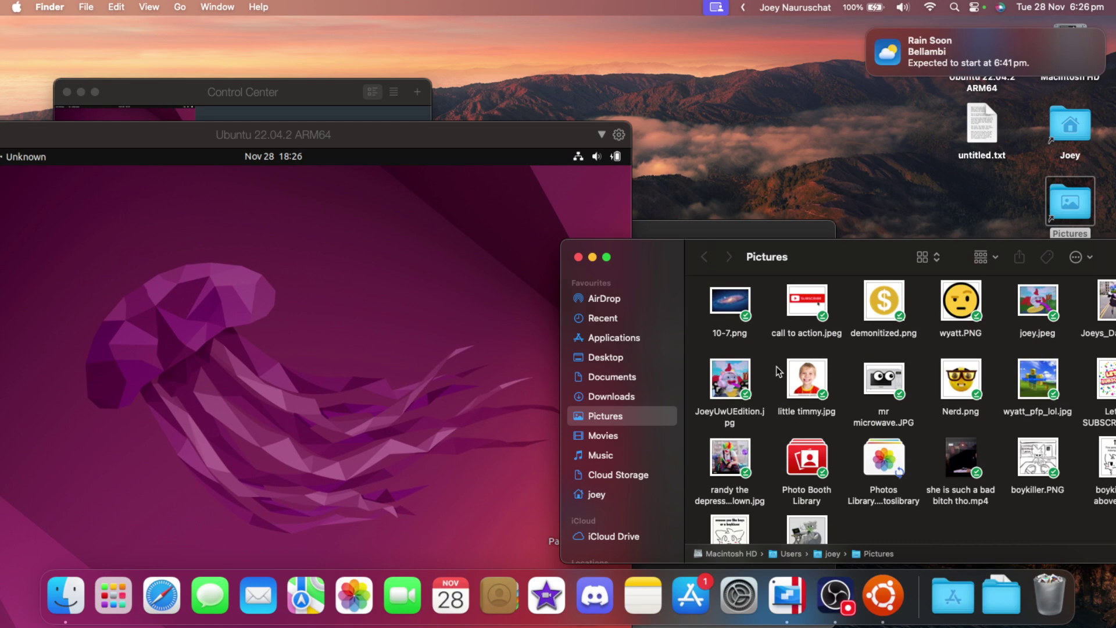
left_click(868, 30)
scroll(806, 418, "down", 2)
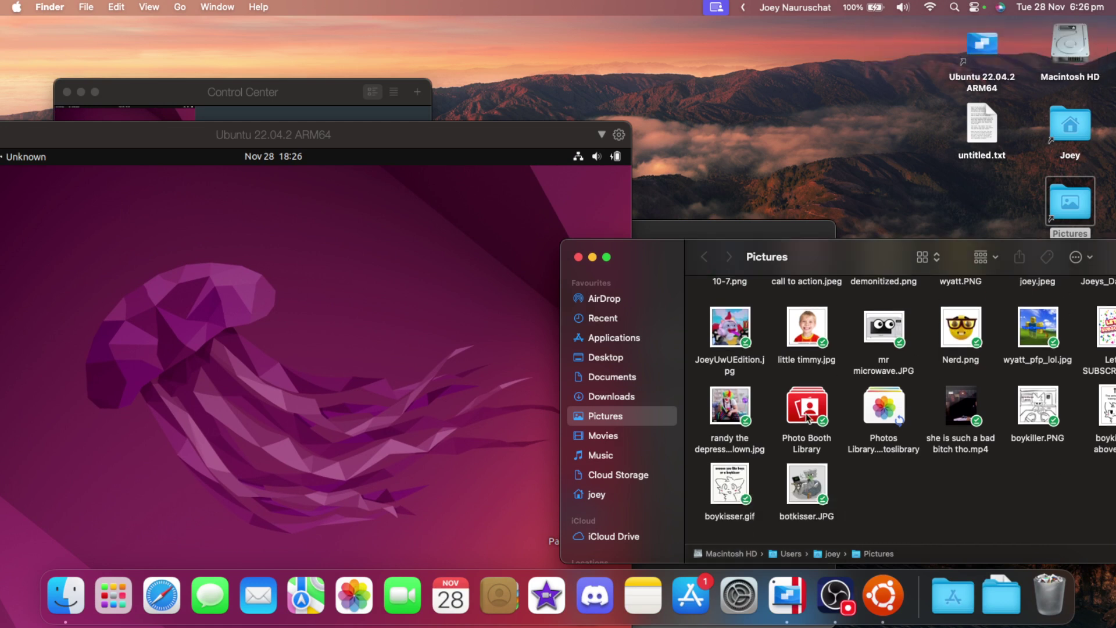
left_click(801, 486)
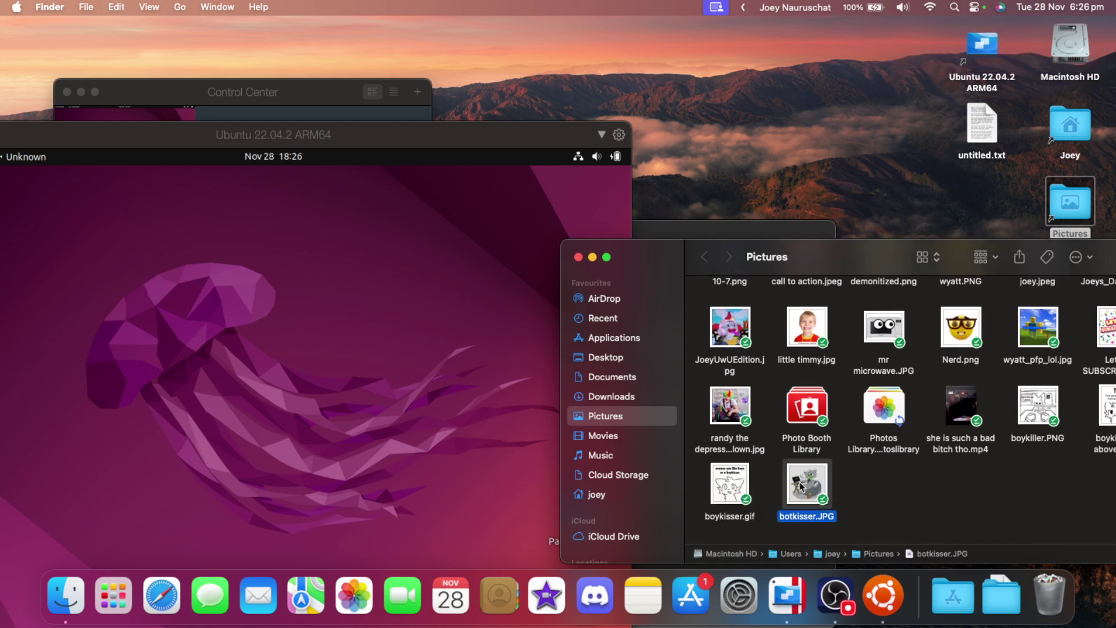
- Bring the virtual machine's window to the front and retry pasting the Mac picture onto the Ubuntu desktop
left_click(312, 287)
double_click(343, 135)
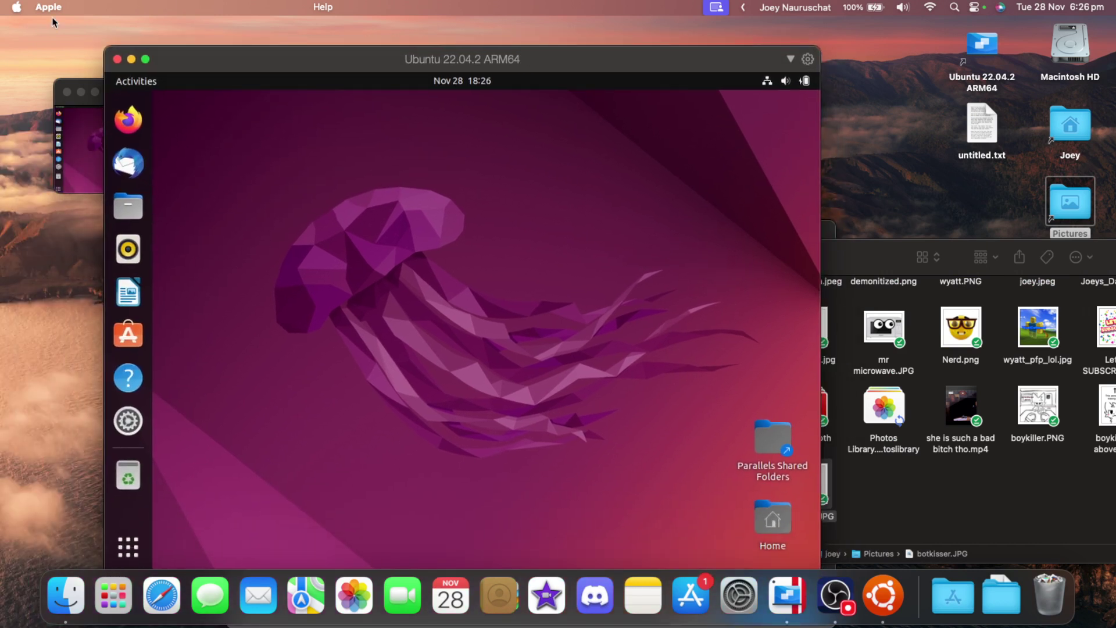
left_click(113, 7)
left_click(445, 254)
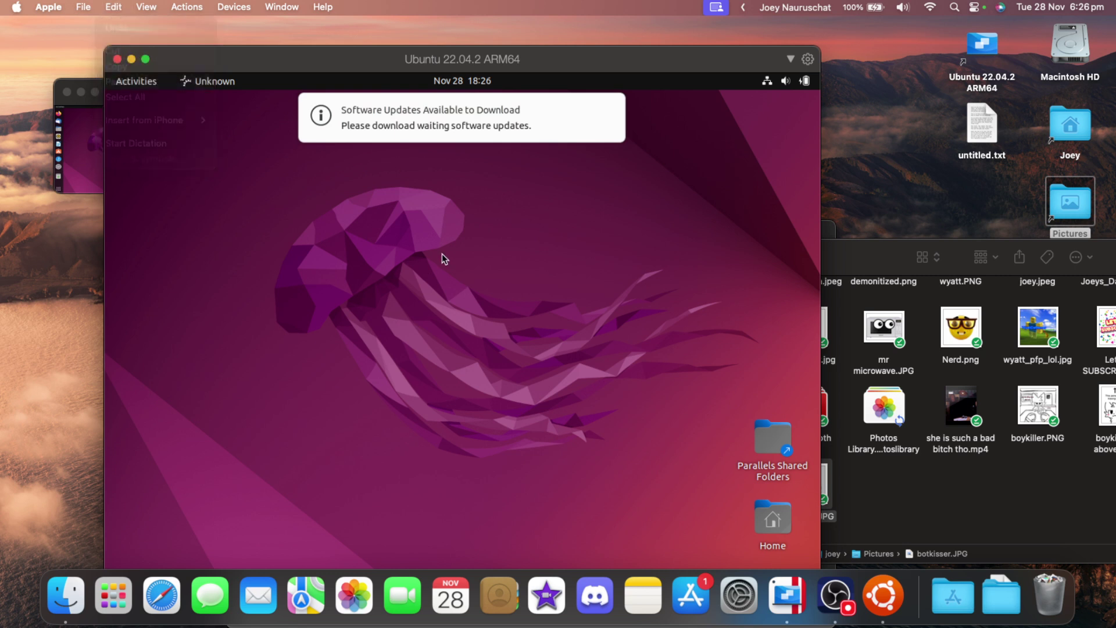
left_click(83, 7)
mouse_move(138, 4)
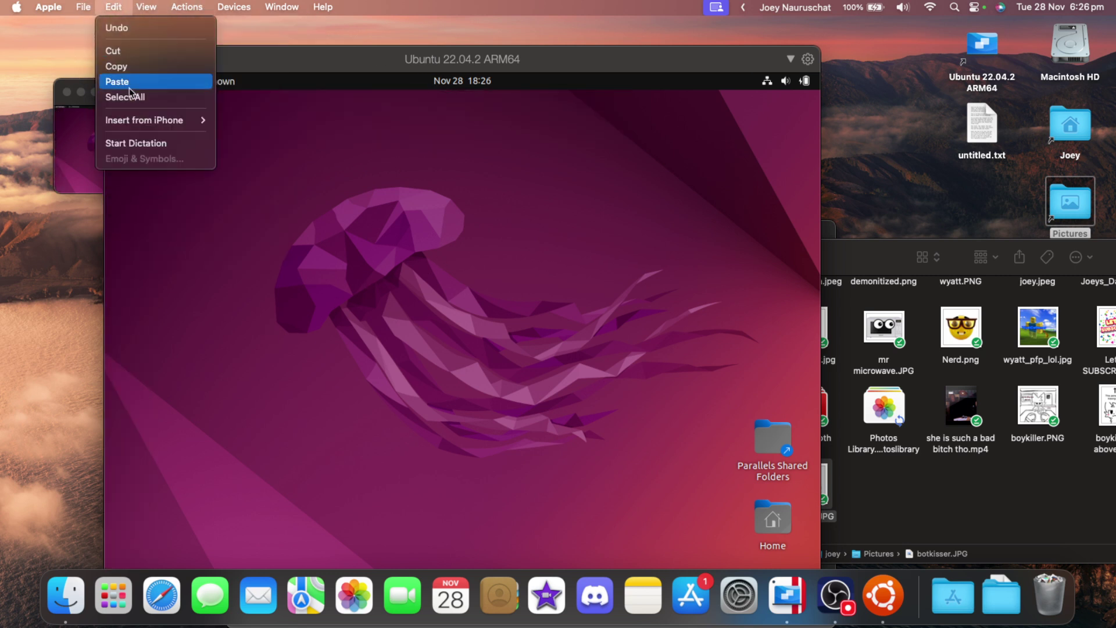
left_click(127, 84)
mouse_move(150, 253)
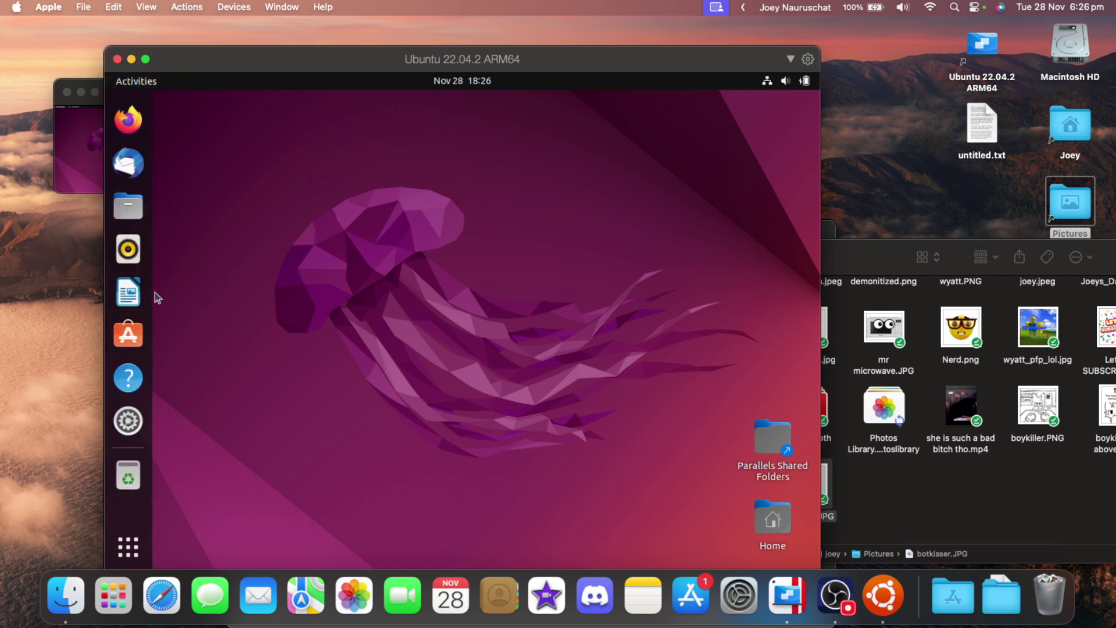
left_click(114, 6)
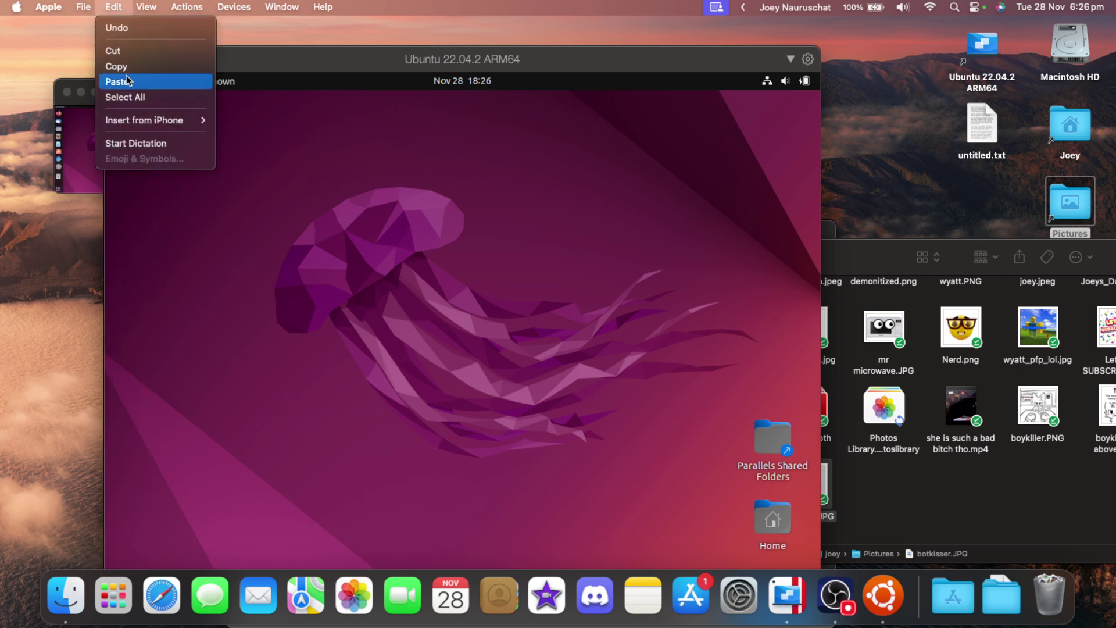
left_click(127, 81)
right_click(282, 164)
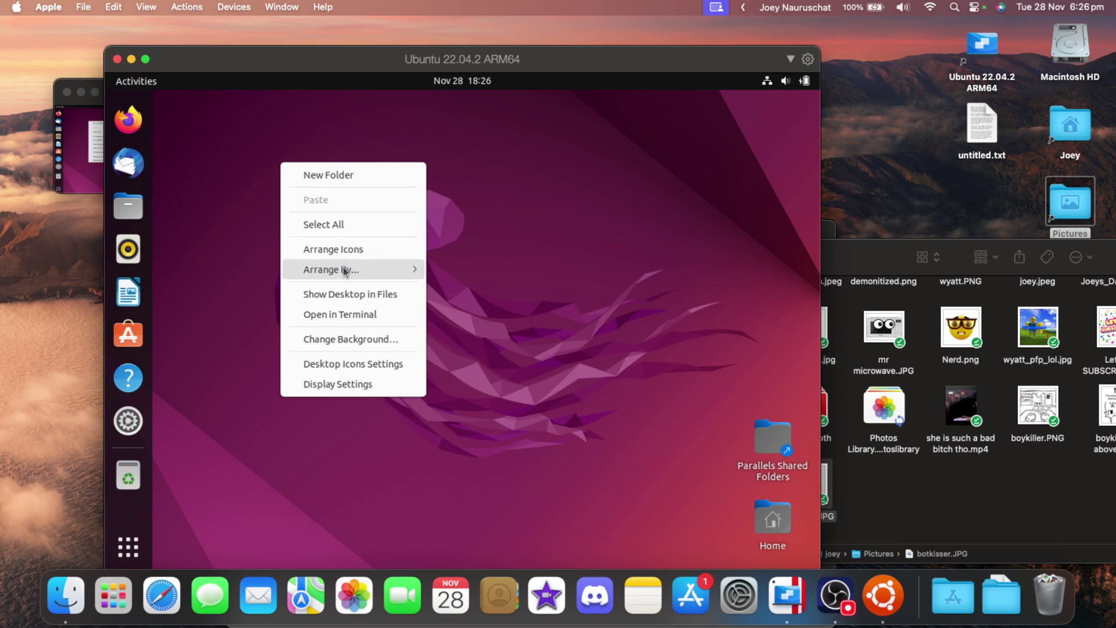
left_click(398, 286)
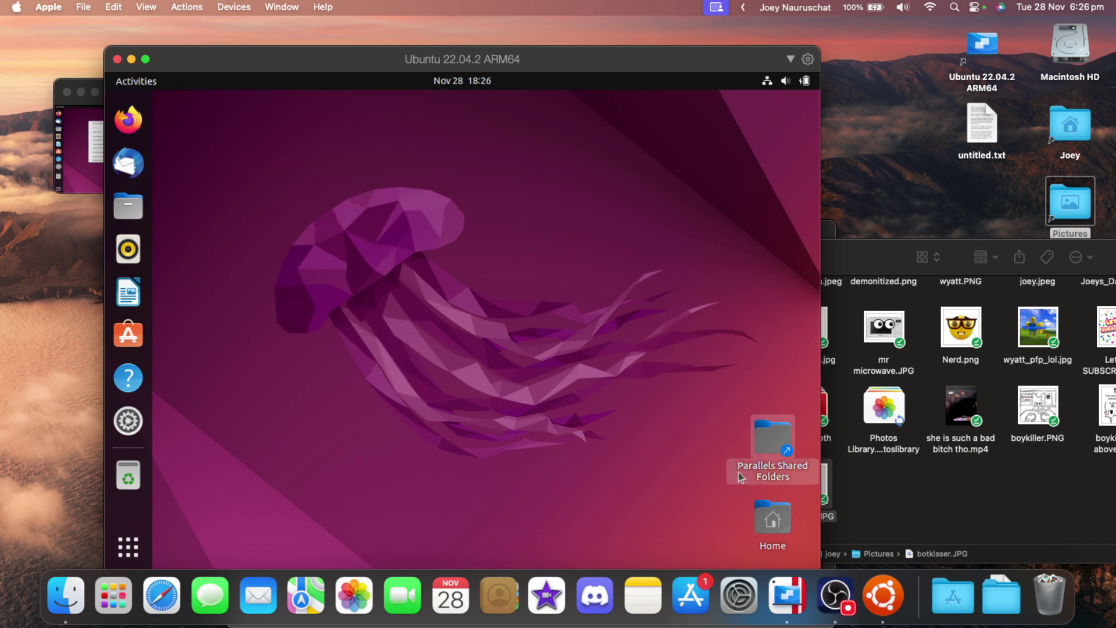
- Open Parallels Shared Folders from the Ubuntu desktop and go to iCloud, video stuff, Videos
double_click(776, 448)
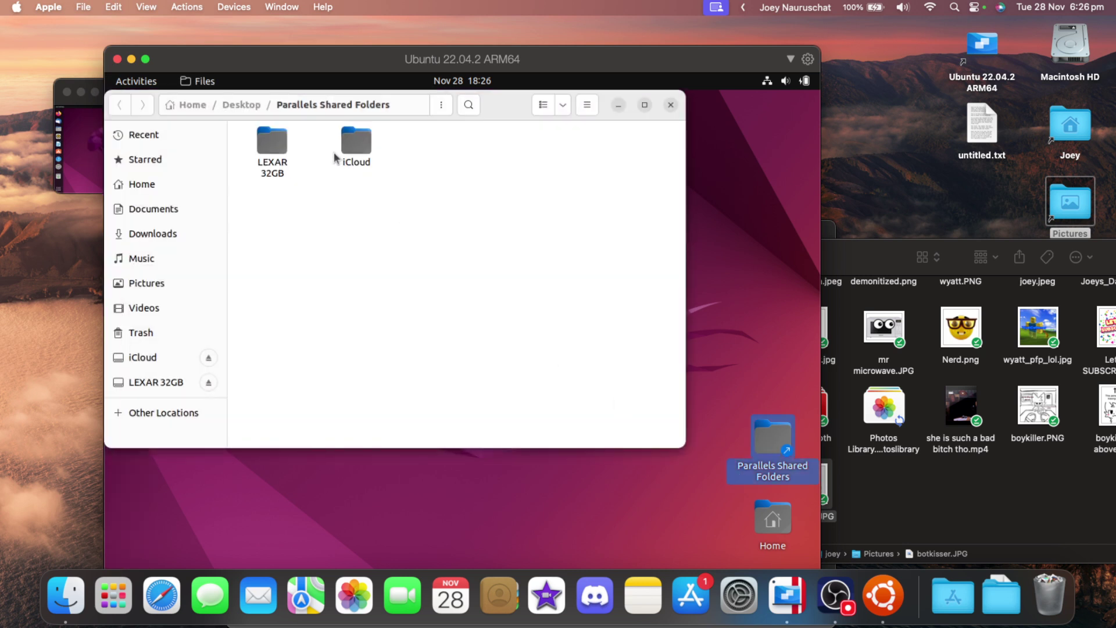
double_click(486, 184)
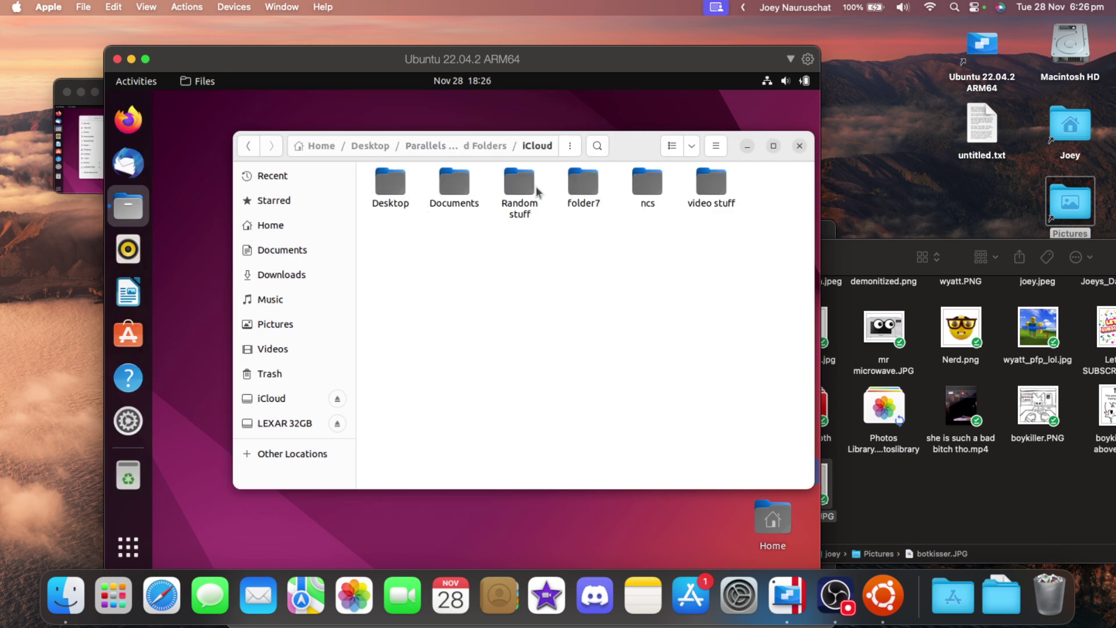
double_click(711, 183)
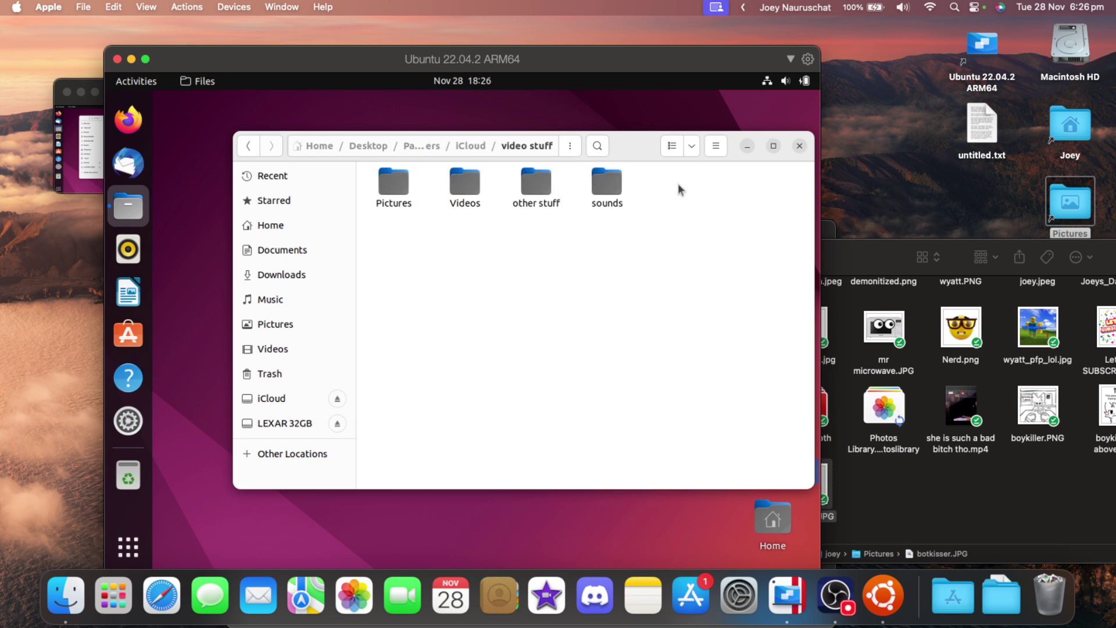
double_click(451, 187)
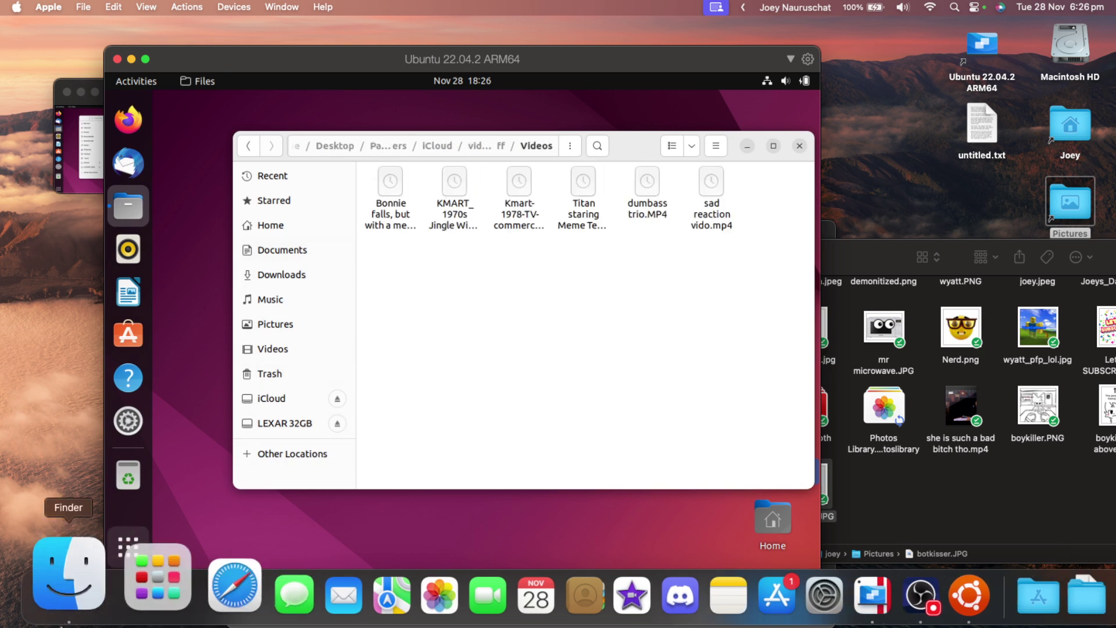
- Switch to Finder, view Cloud Storage and the Random stuff folder in iCloud Drive, and return to Ubuntu
left_click(64, 611)
left_click_drag(702, 262, 555, 178)
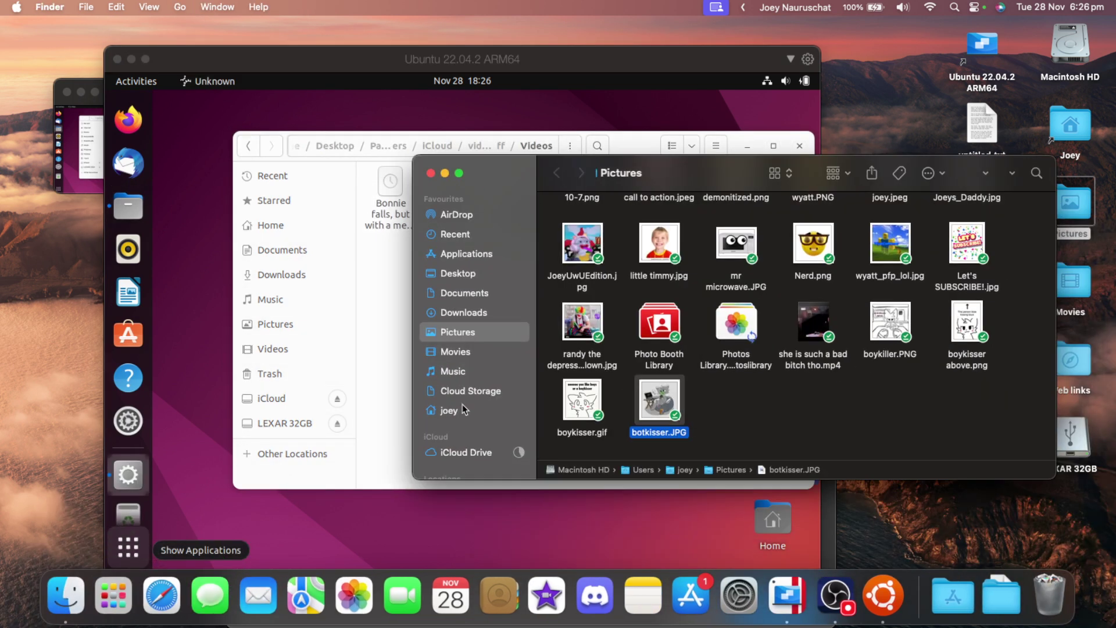
left_click(463, 391)
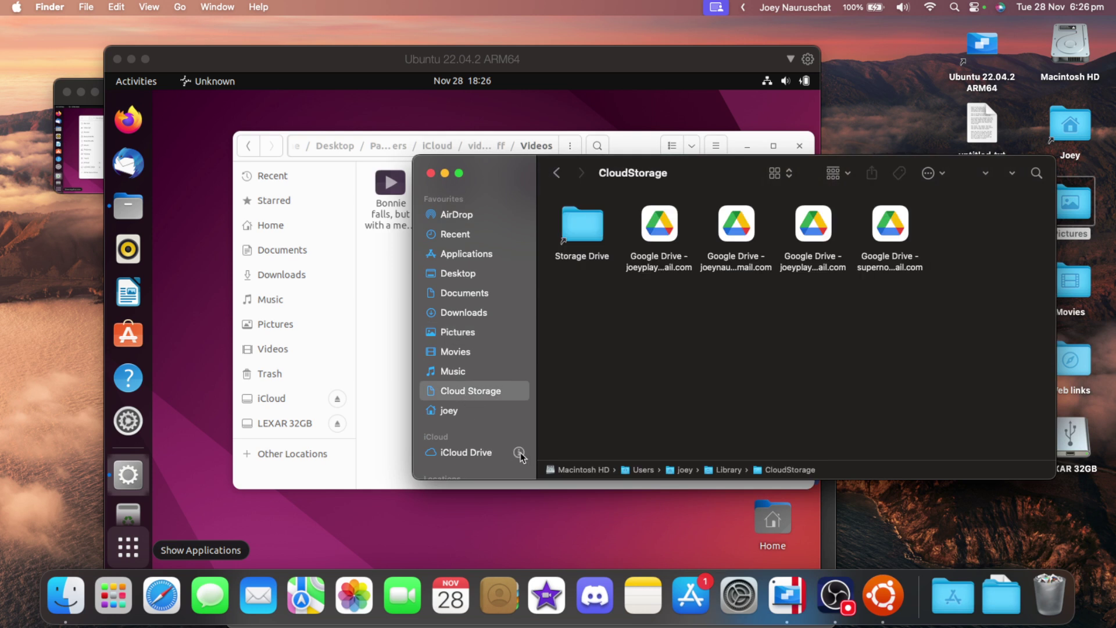
left_click(497, 457)
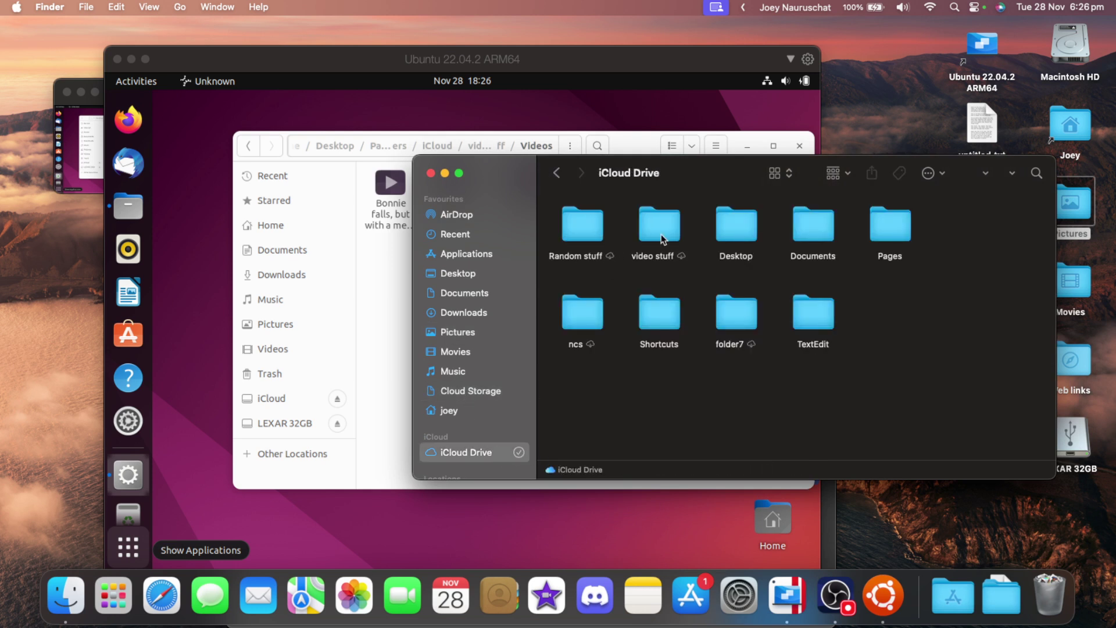
double_click(577, 226)
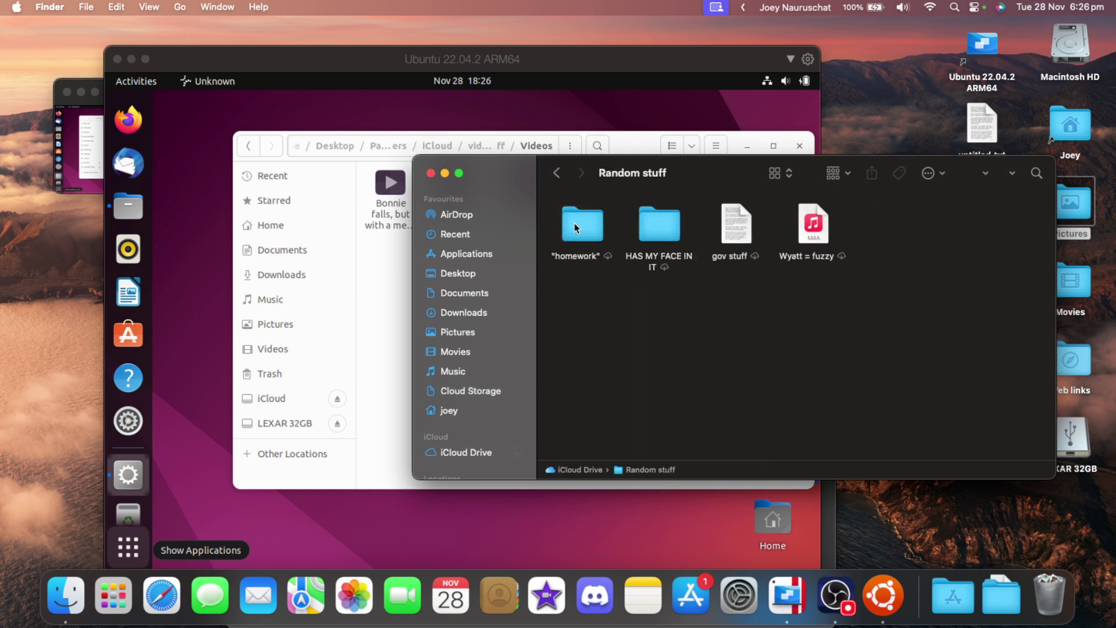
left_click(430, 174)
left_click(463, 271)
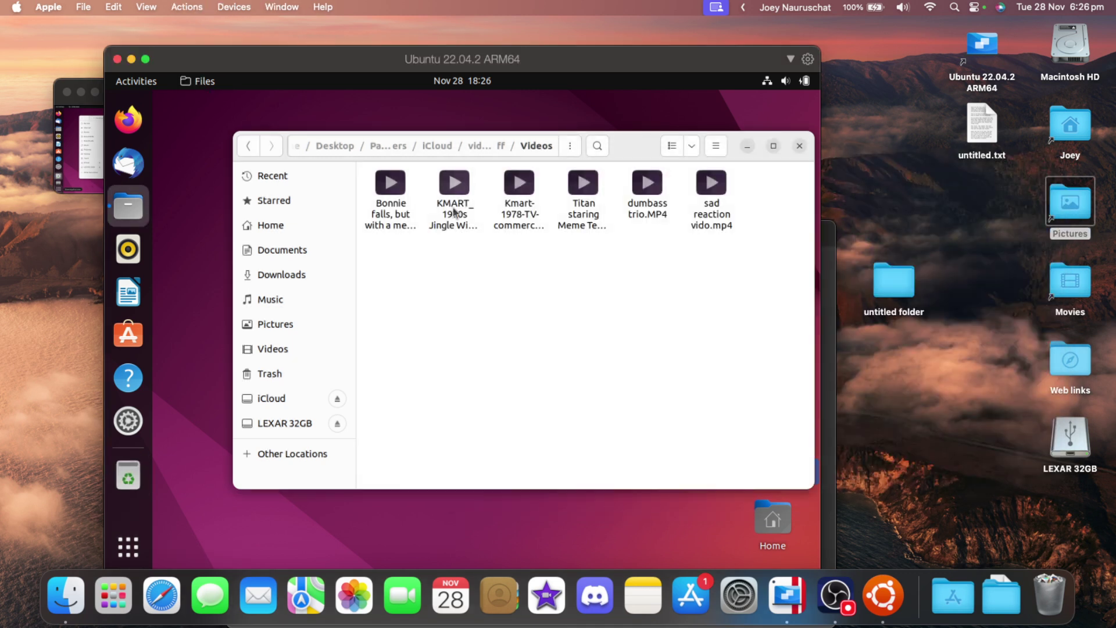
- Try to play the Bonnie falls video, look for its missing decoders in Ubuntu Software and close the search
double_click(387, 212)
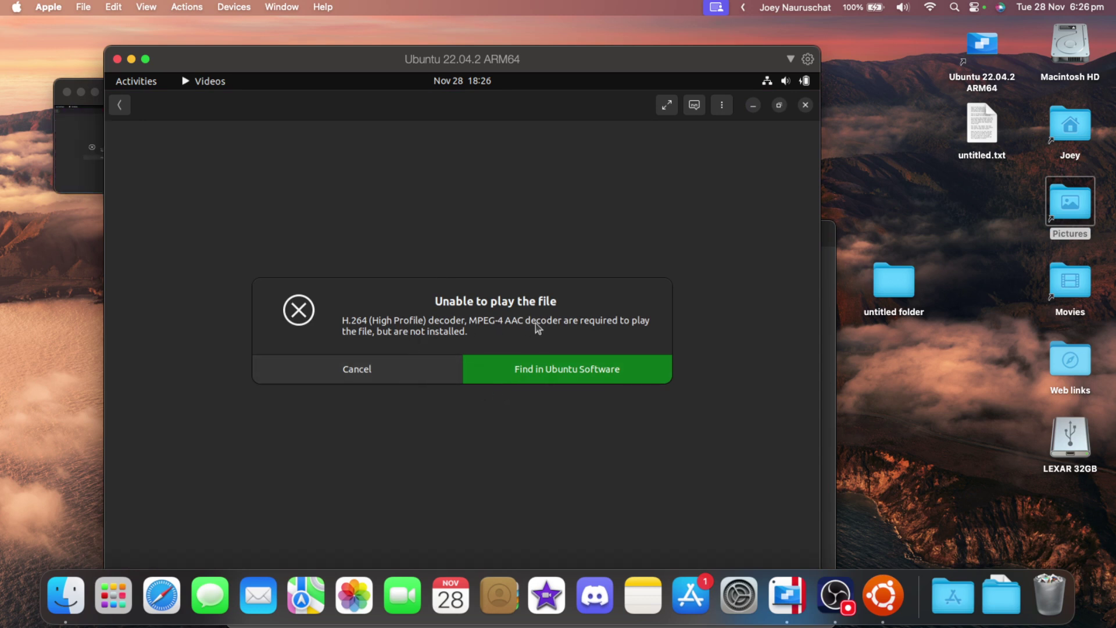
left_click(494, 379)
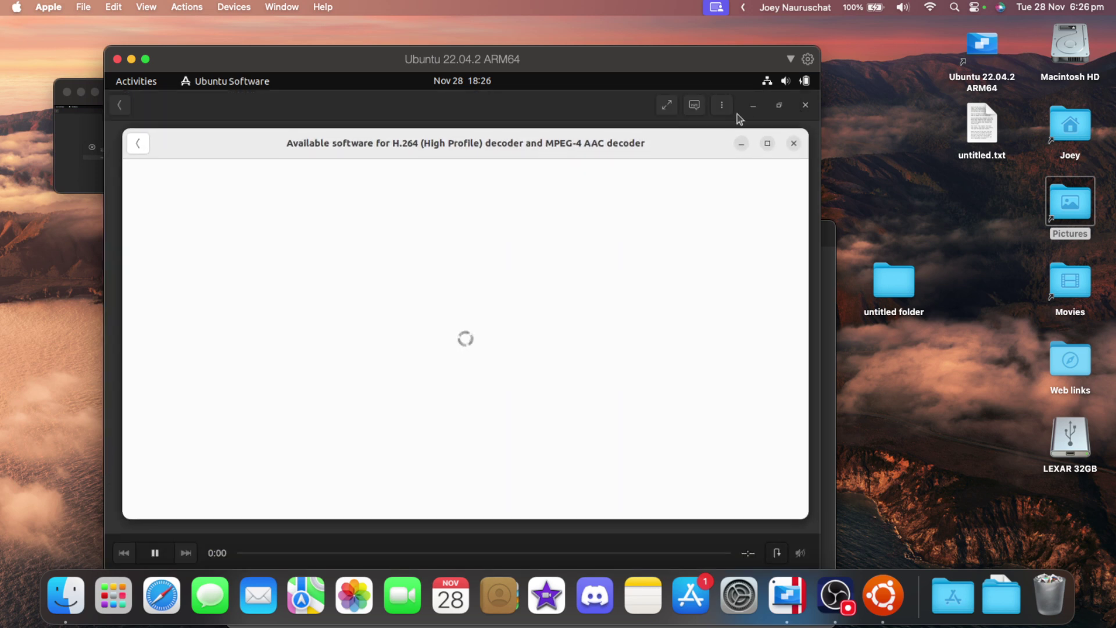
left_click(752, 106)
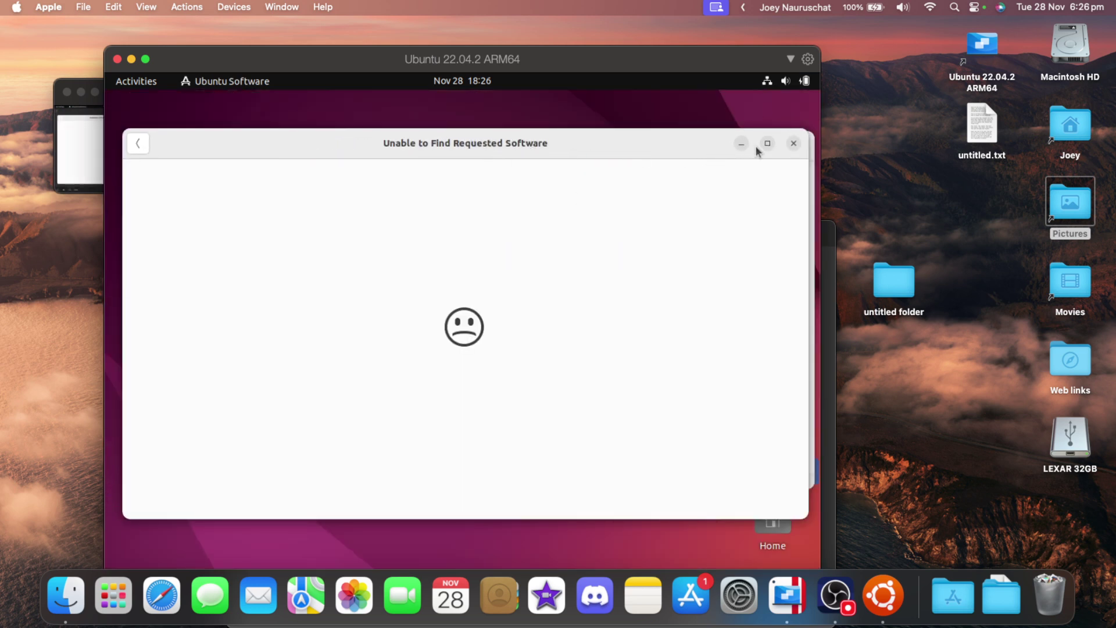
left_click(794, 144)
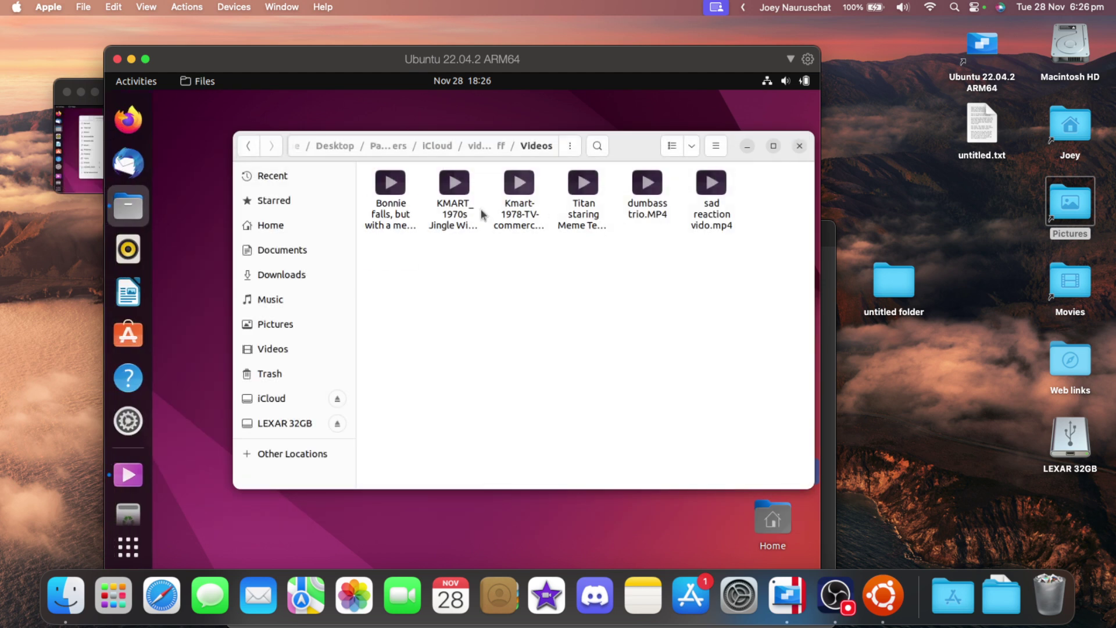
- Try to play the Kmart 1978 TV commercial video, declining the decoder search, and close the video player
left_click(505, 217)
double_click(505, 217)
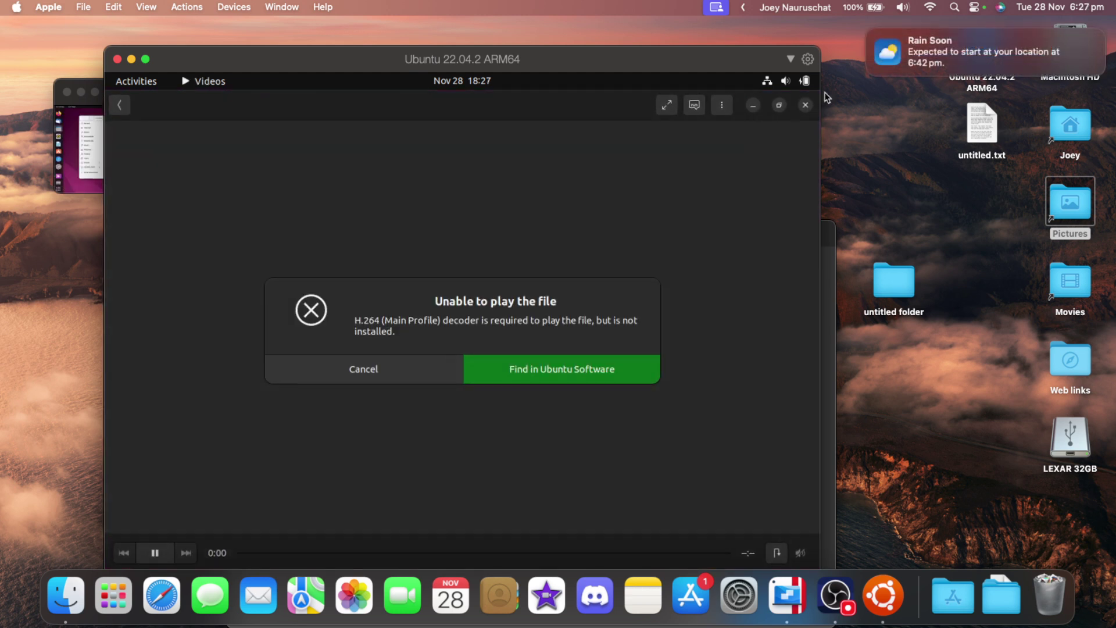
left_click(415, 368)
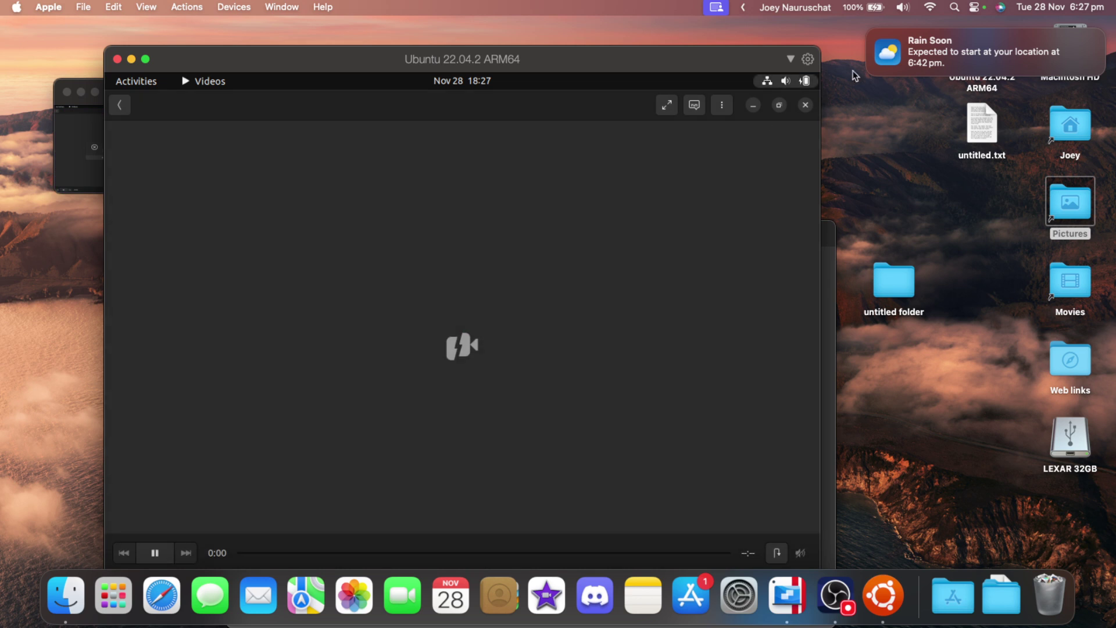
left_click(805, 104)
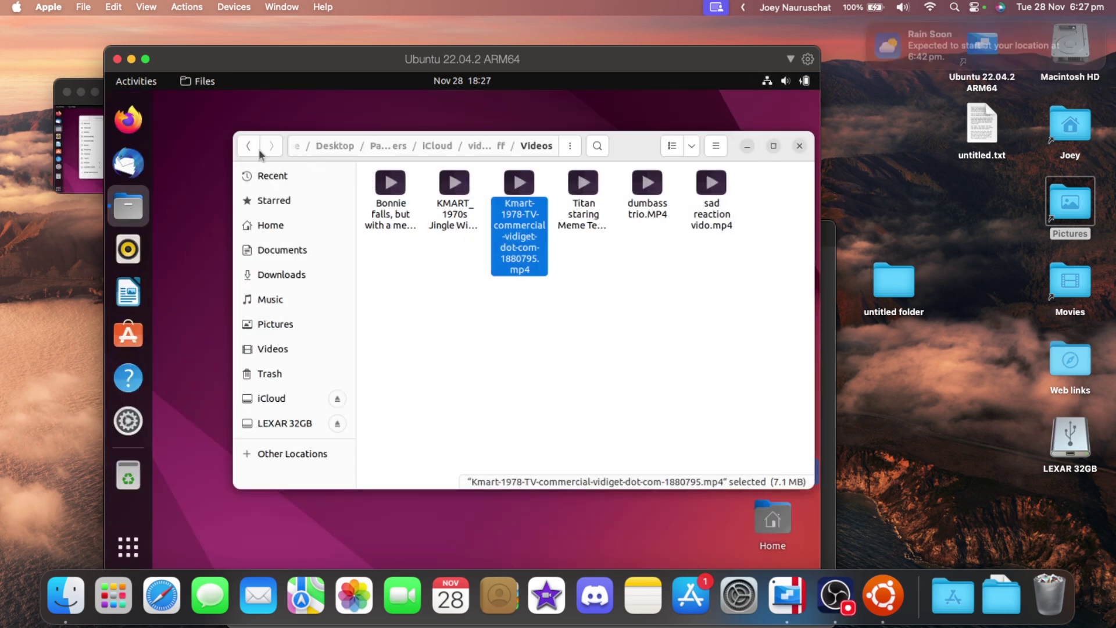
- Go to the Pictures folder in video stuff, view CPSF banner.jpg and close the image viewer
left_click(248, 146)
double_click(394, 189)
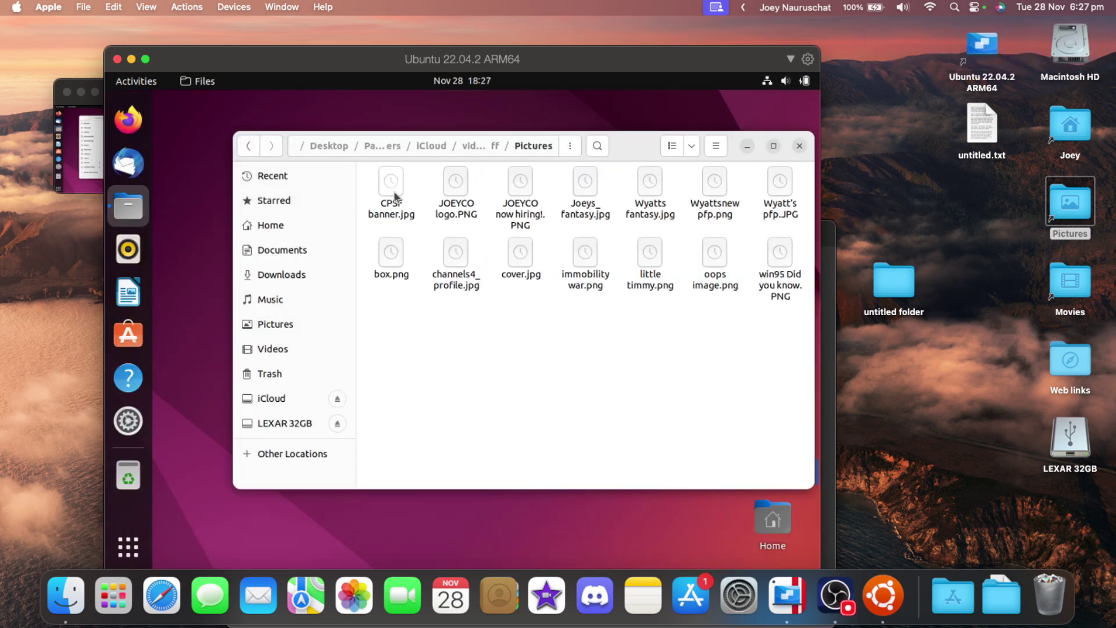
left_click(386, 192)
key("Right")
key("Left")
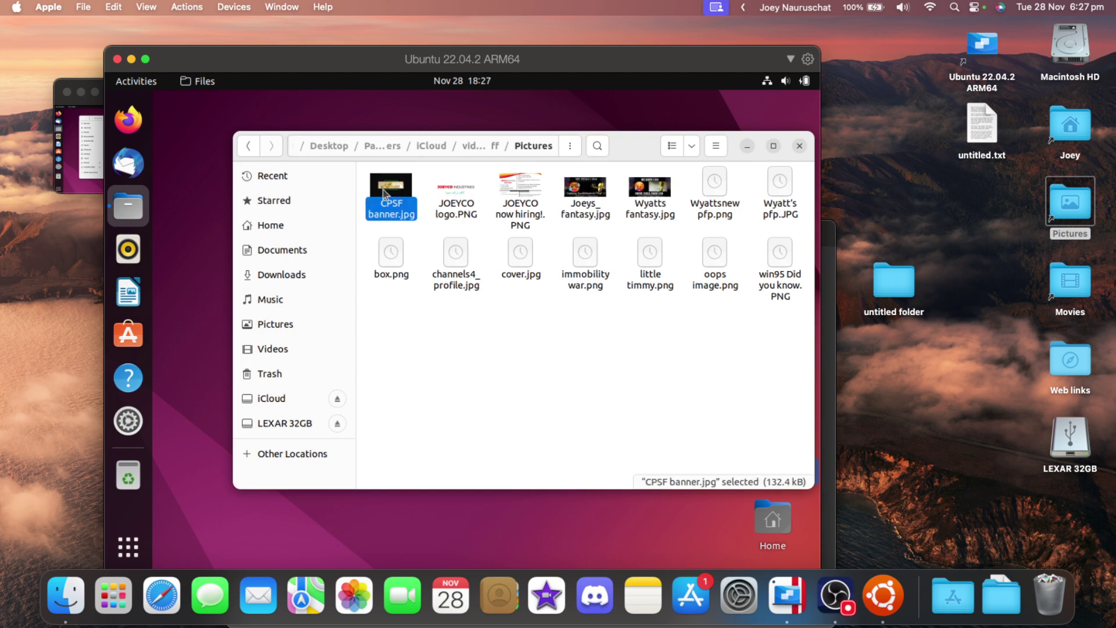
key("Return")
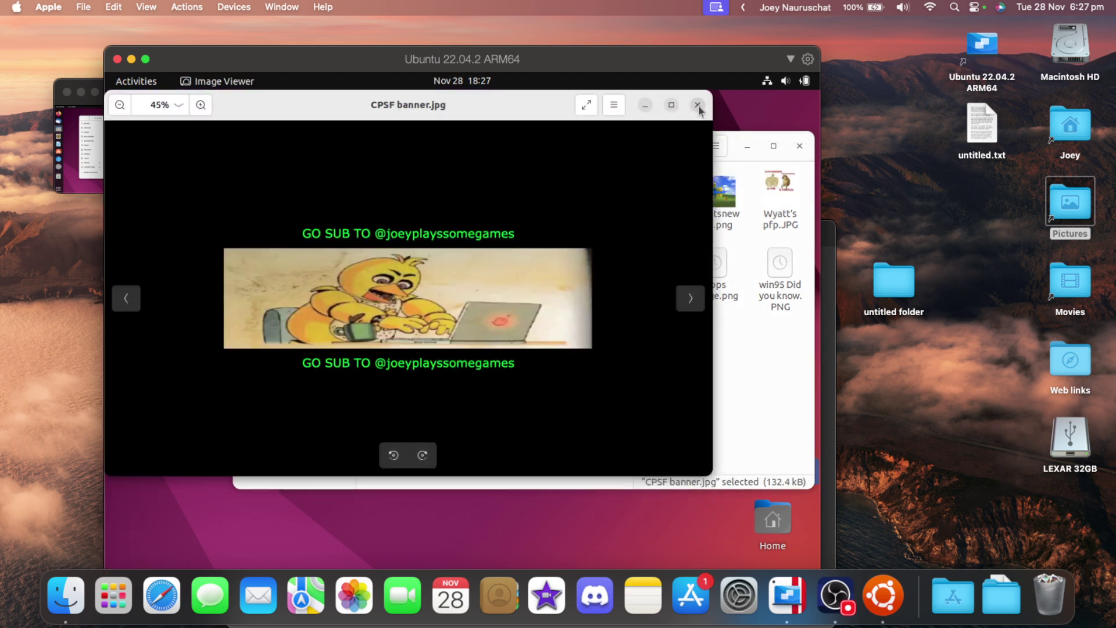
left_click(698, 107)
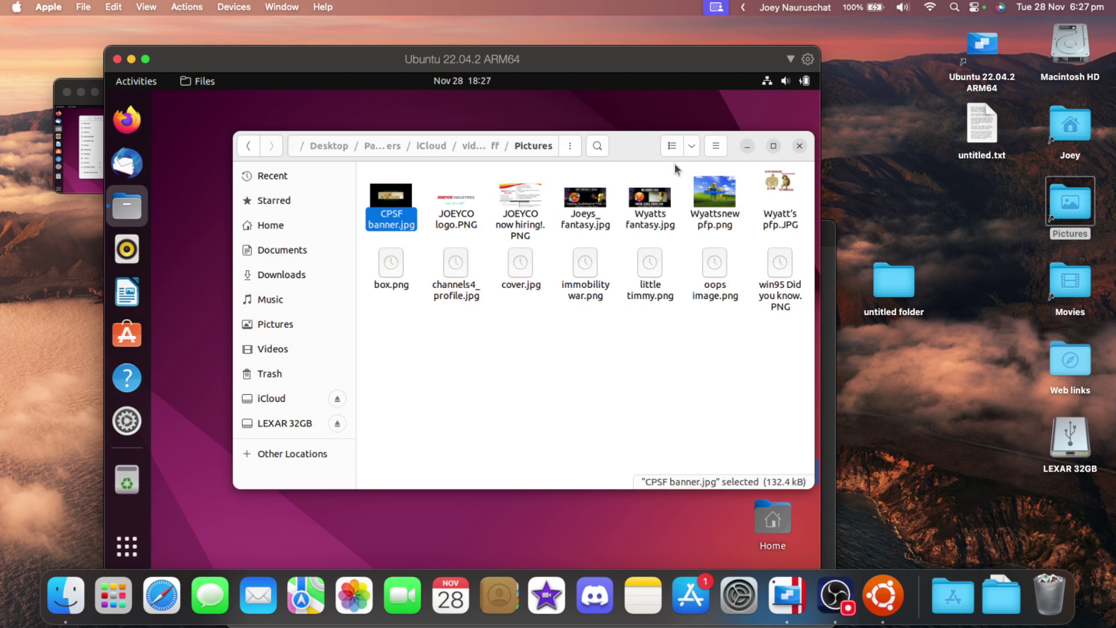
- View the two "fantasy" JPG images one after the other, closing all their viewer windows
left_click(594, 214)
key("Return")
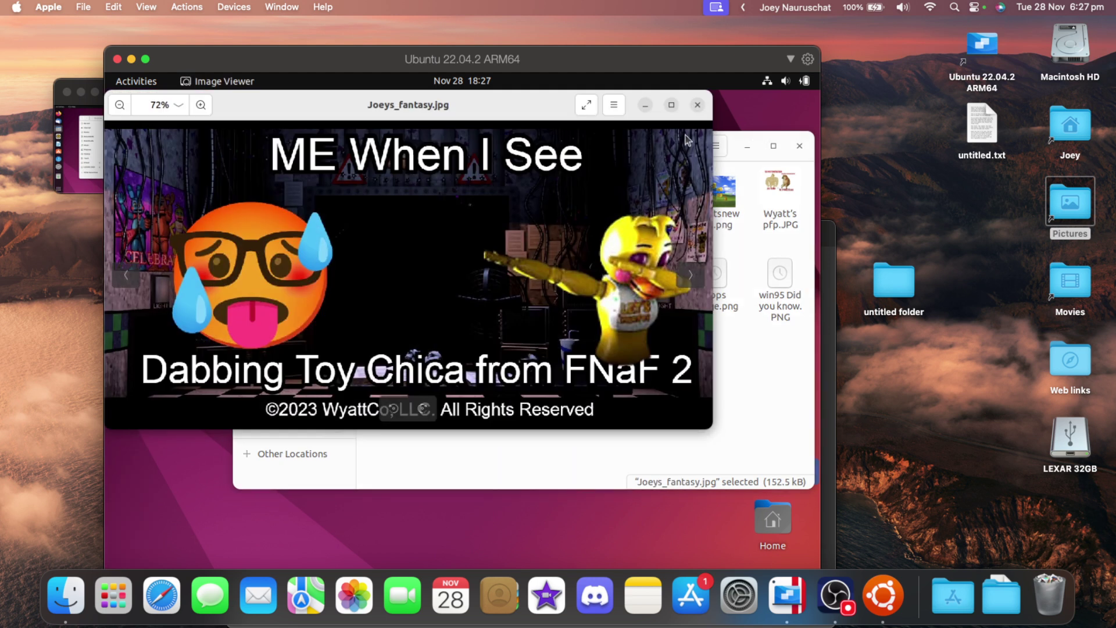
left_click(697, 107)
left_click(654, 201)
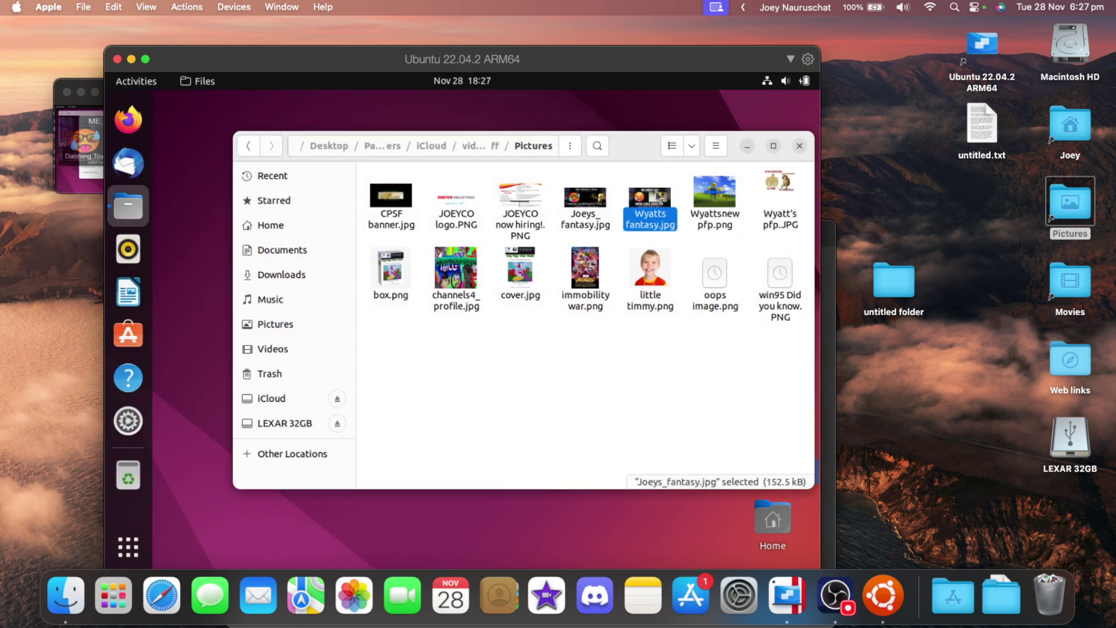
double_click(657, 198)
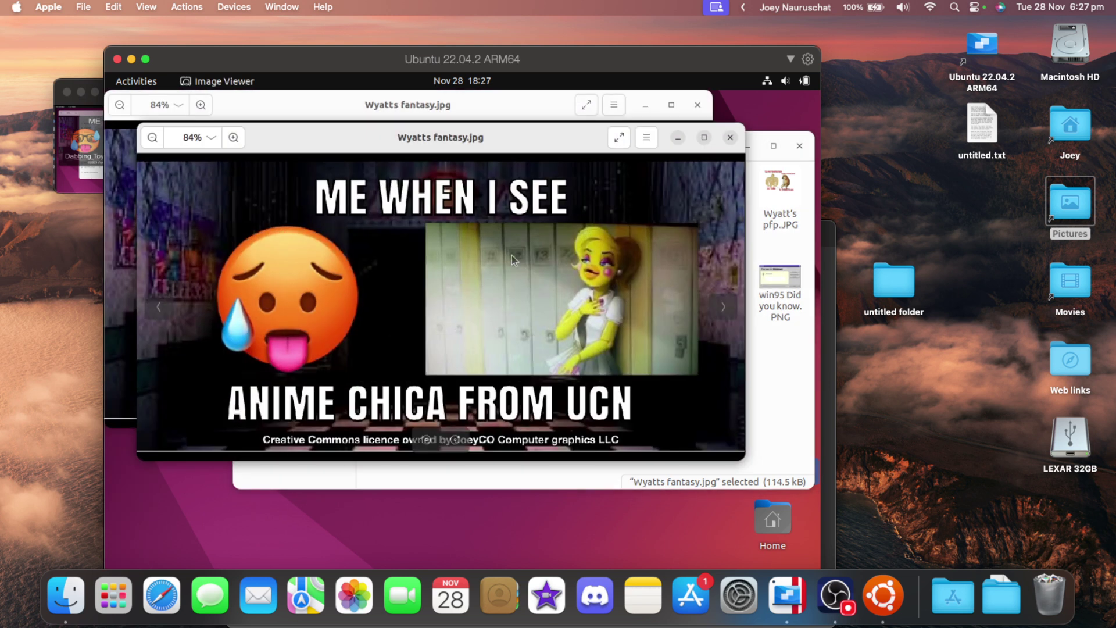
left_click(731, 138)
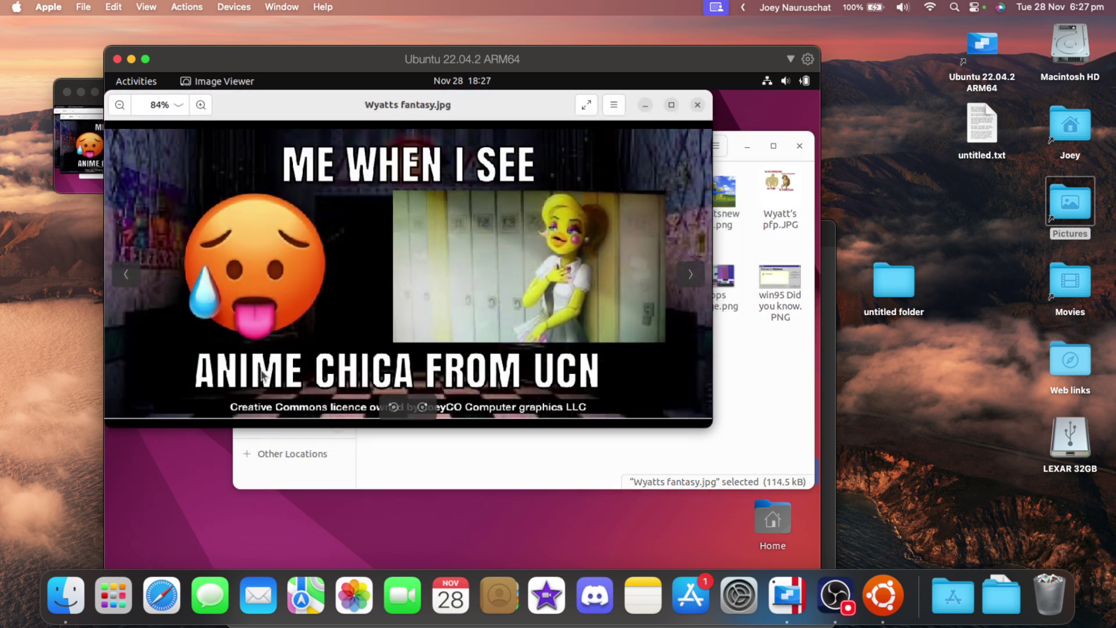
left_click(697, 105)
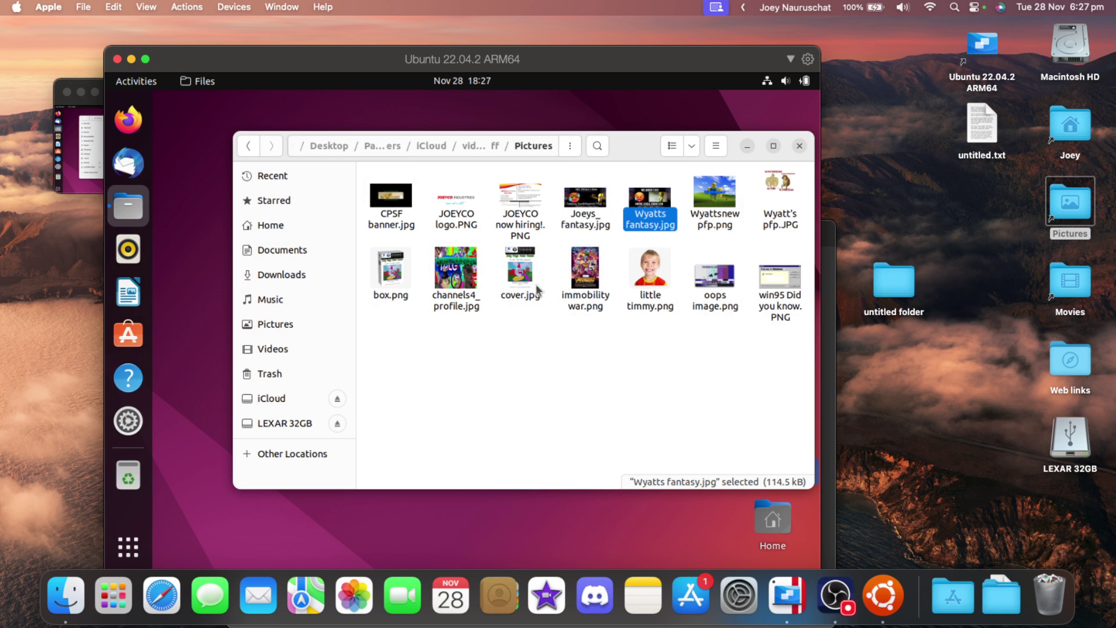
- View immobility war.png, close it and open the other stuff folder inside video stuff
double_click(586, 268)
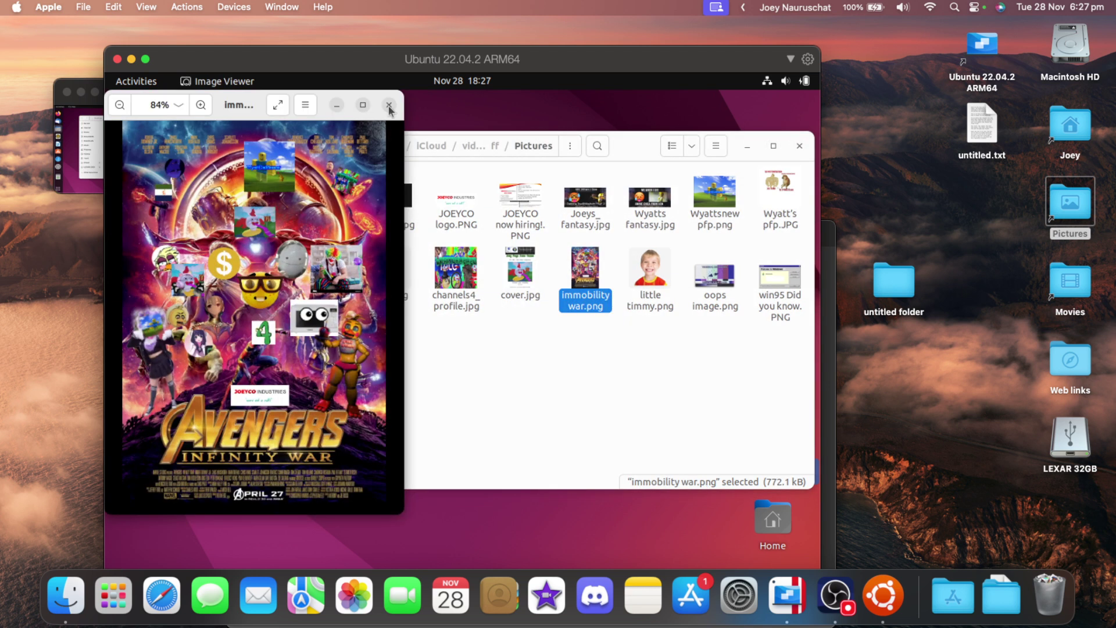
left_click(389, 105)
left_click(249, 146)
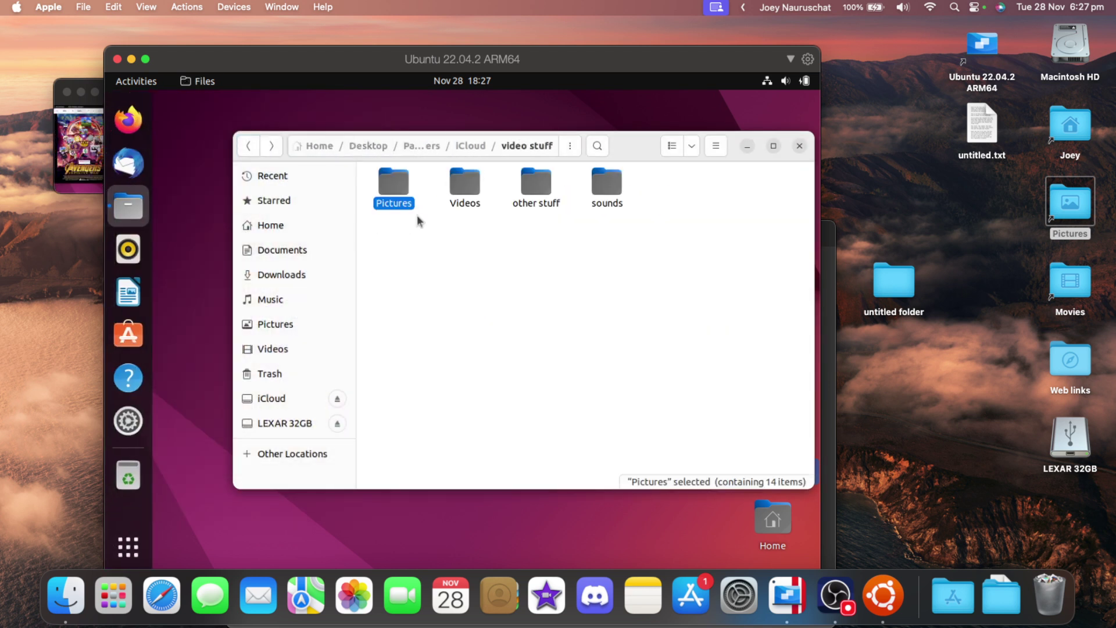
double_click(529, 188)
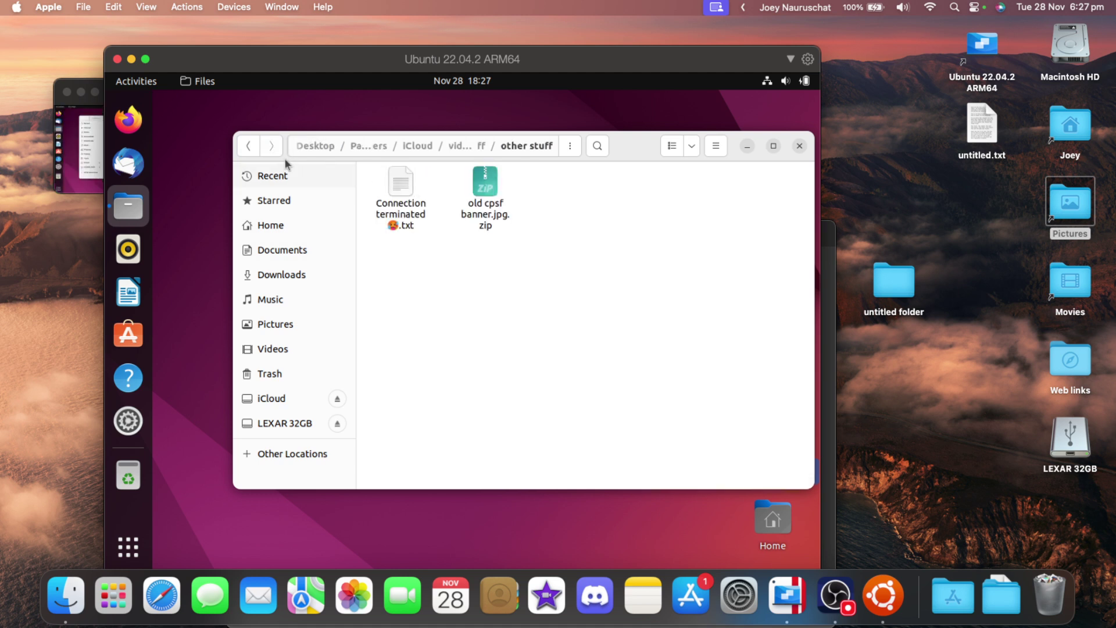
- Return to the iCloud folder and open the "homework" folder inside Random stuff
left_click(260, 145)
left_click(260, 145)
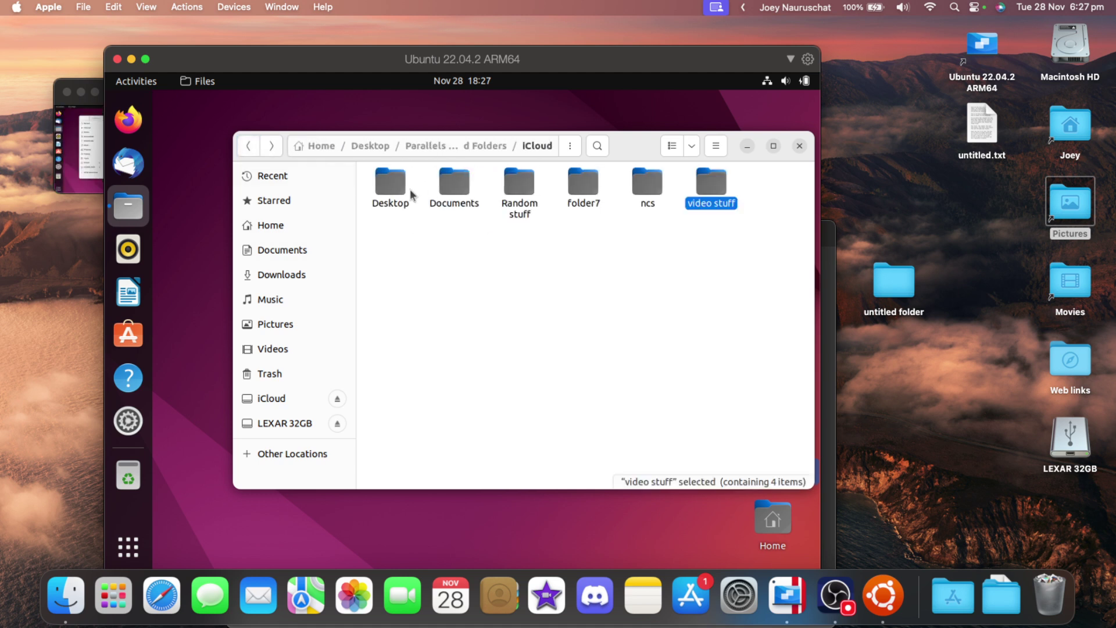
double_click(519, 184)
left_click(412, 186)
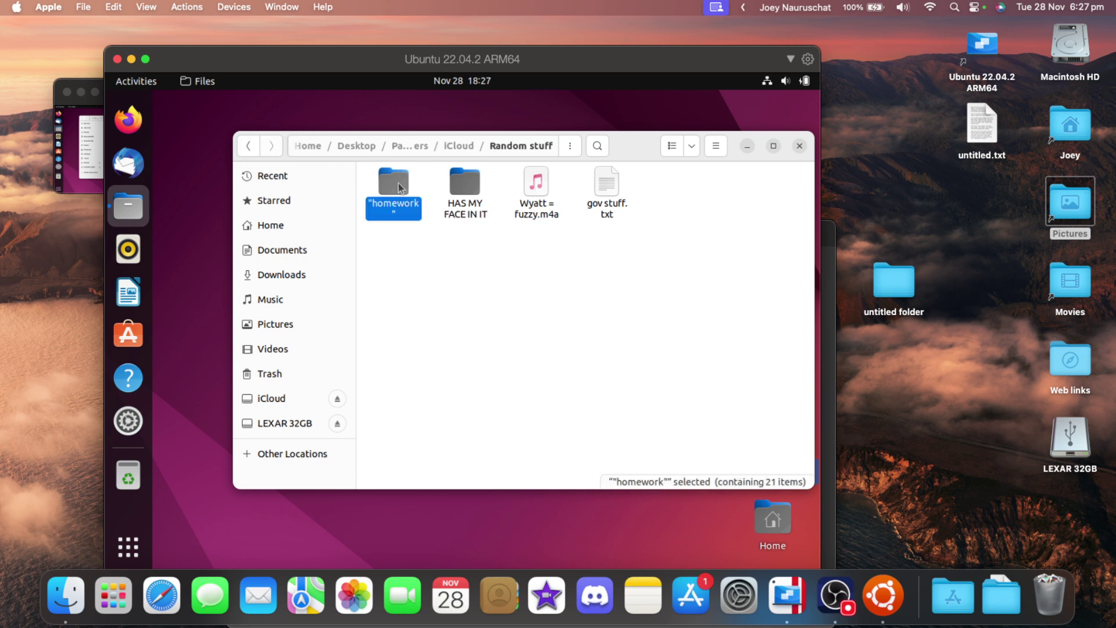
double_click(382, 191)
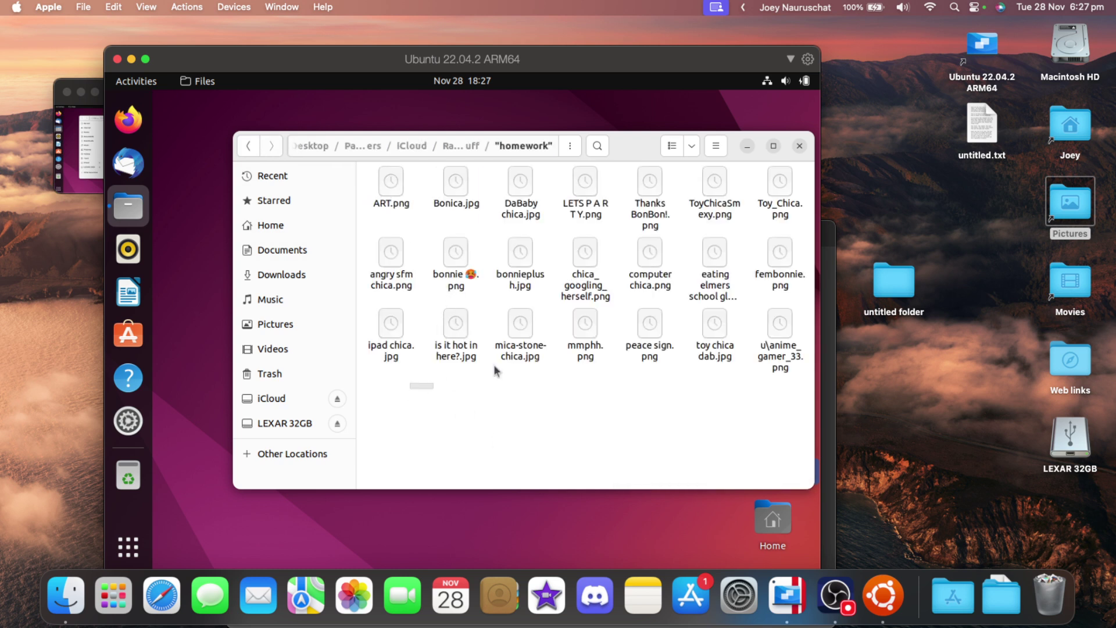
key("ctrl+a")
mouse_move(507, 425)
left_mouse_down()
mouse_move(546, 426)
mouse_move(719, 197)
left_mouse_up()
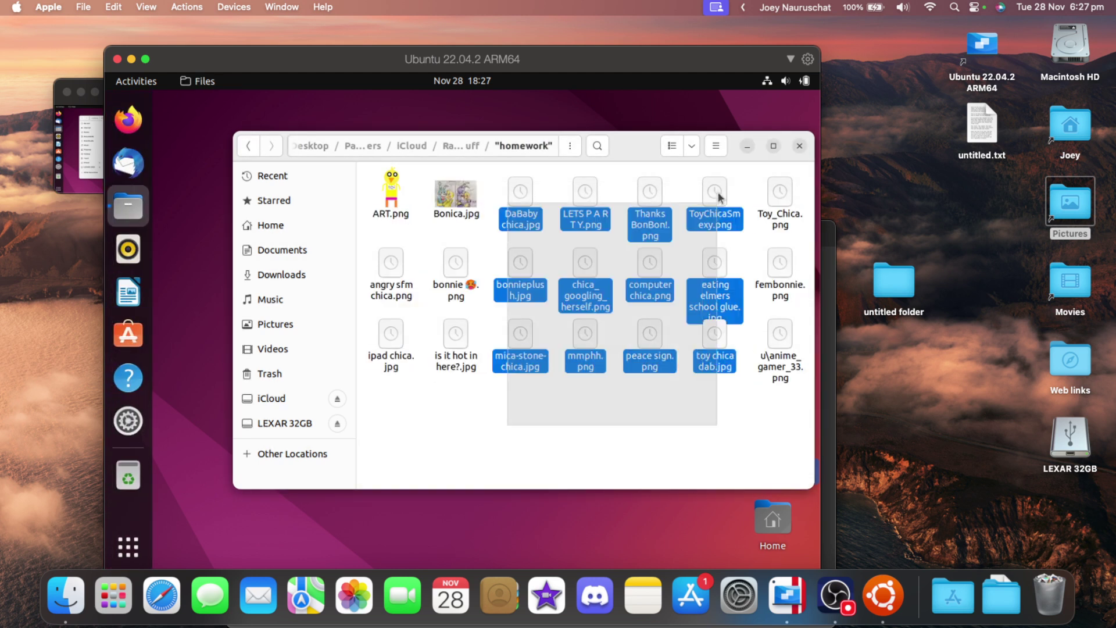
left_click(566, 443)
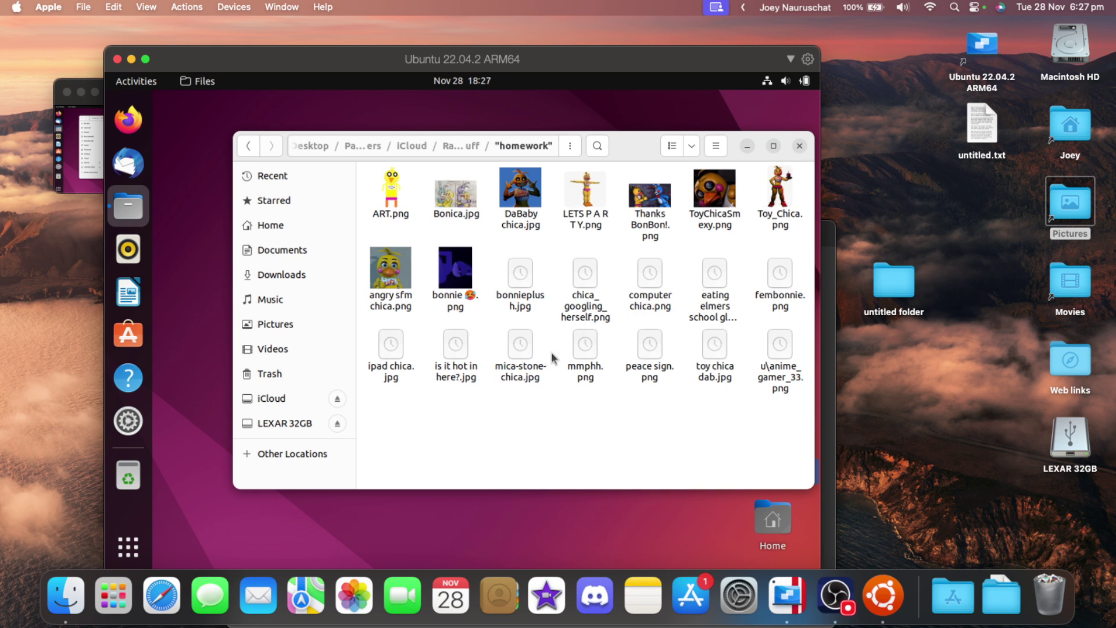
- Switch the Ubuntu virtual machine to full screen and open mmphh.png in the image viewer
left_click(575, 346)
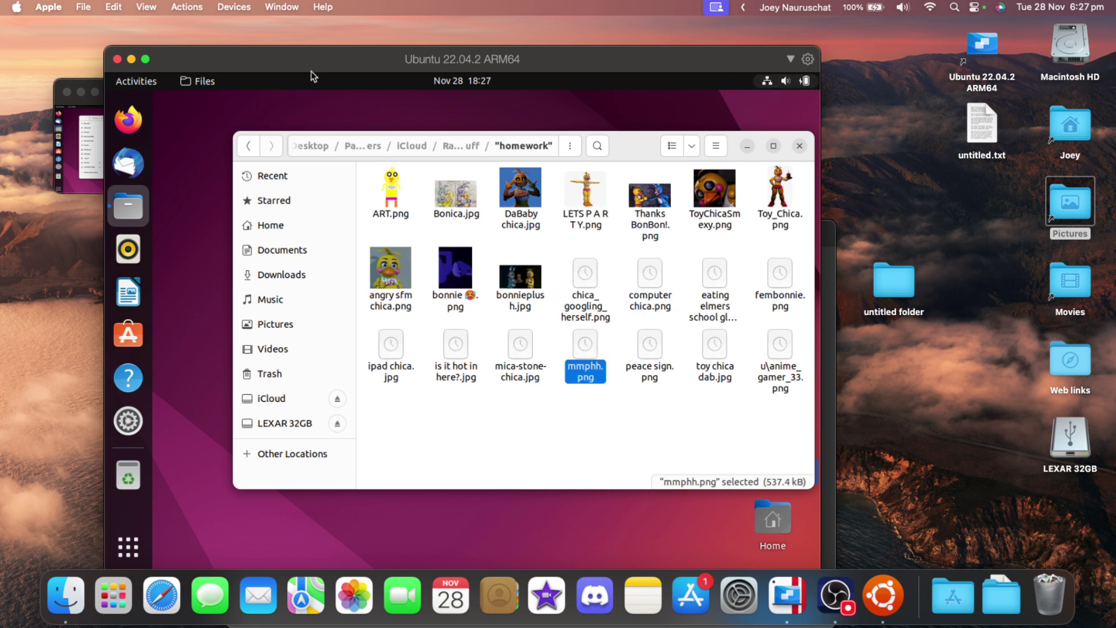
left_click(145, 59)
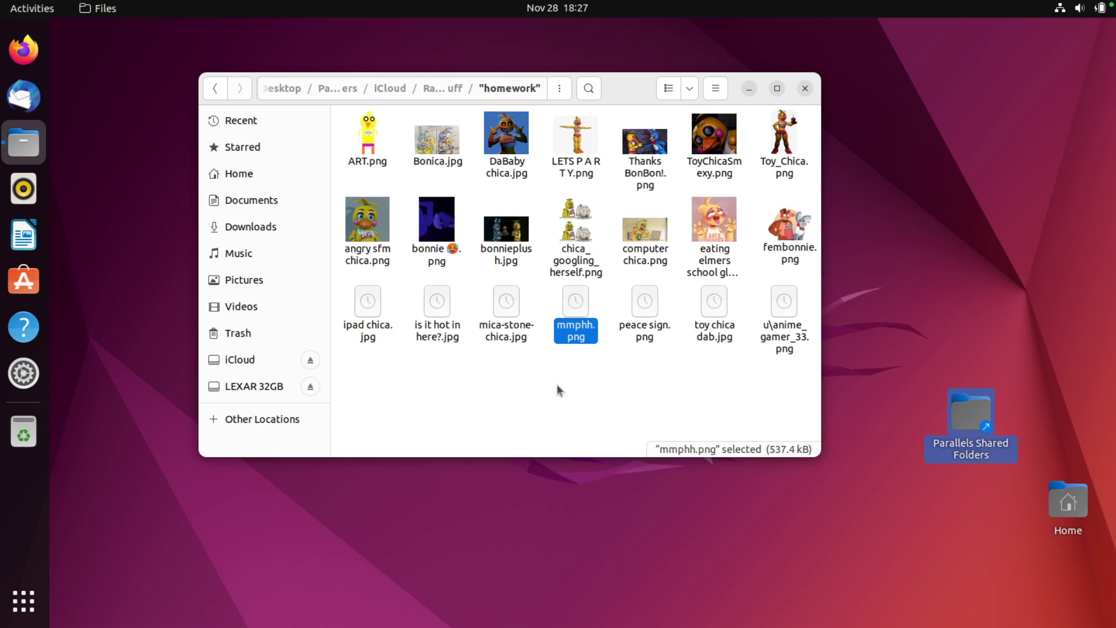
left_click(558, 389)
double_click(589, 345)
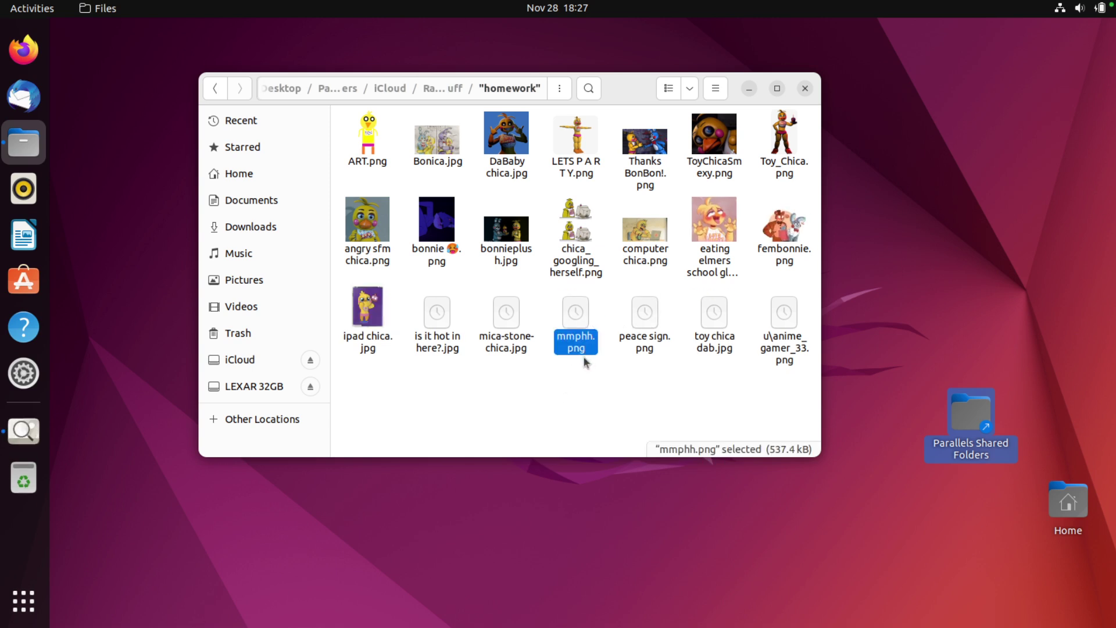
left_click_drag(185, 81, 603, 47)
left_click_drag(622, 223, 517, 155)
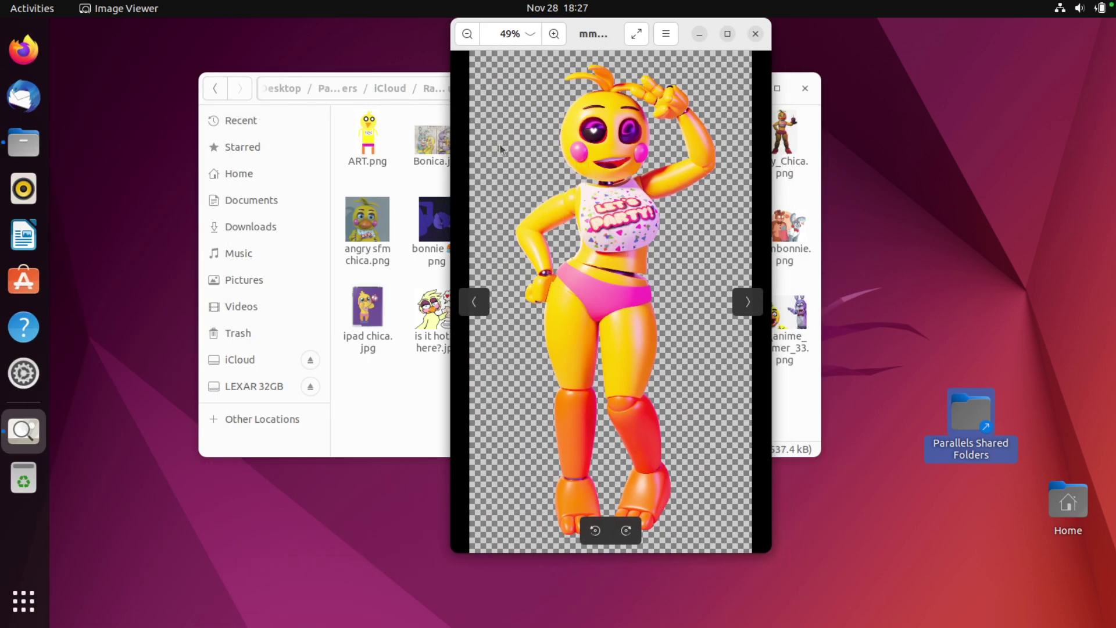
- Zoom mmphh.png out to 2% and back in to 50%
left_click(464, 36)
left_click(465, 37)
left_click(465, 39)
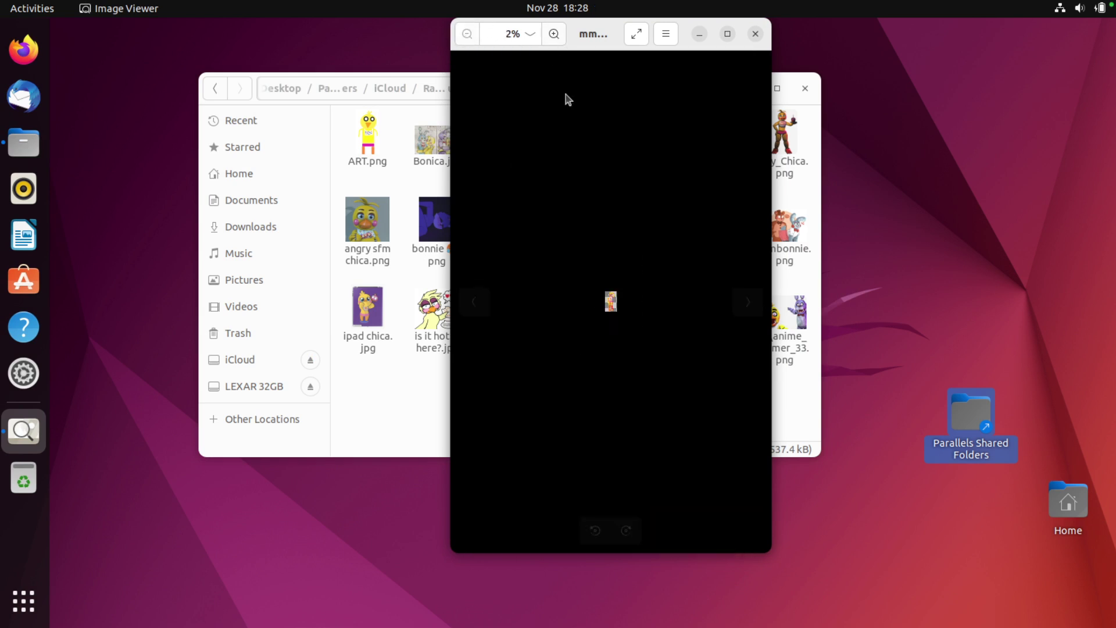
left_click(553, 35)
left_click(553, 35)
left_click(554, 35)
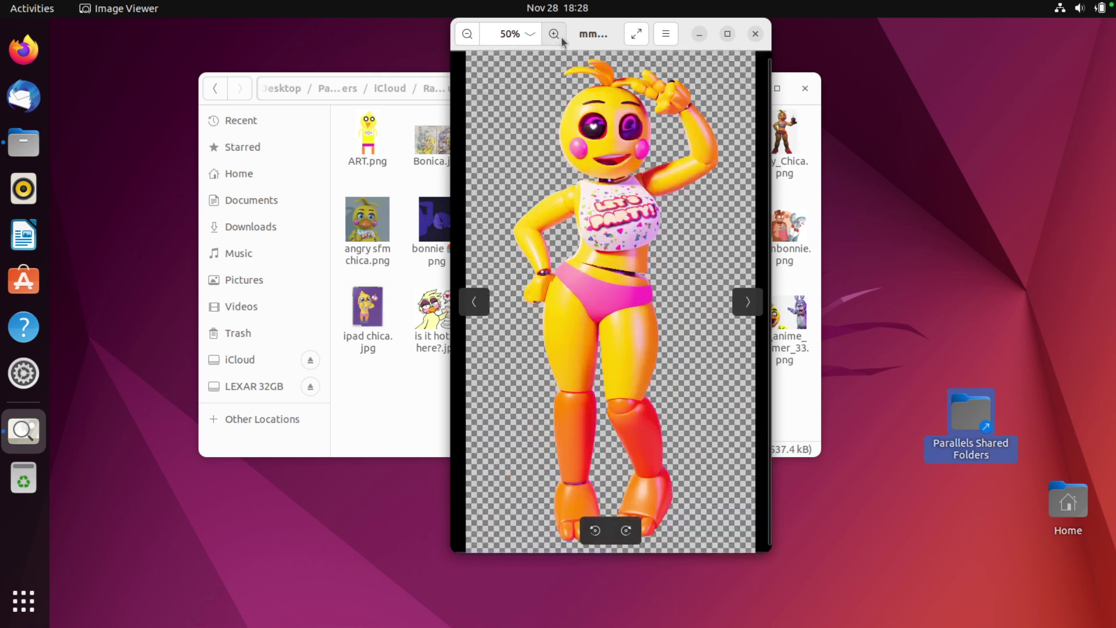
- View mmphh.png at 67% in a maximized window, restore the window size and close the viewer
left_click(722, 34)
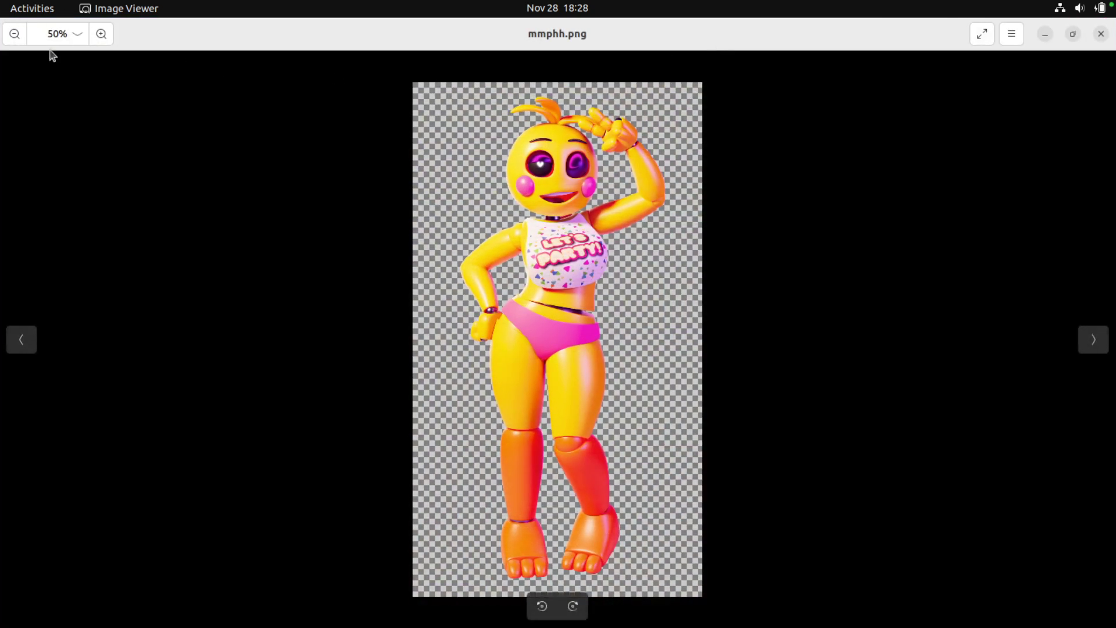
left_click(106, 32)
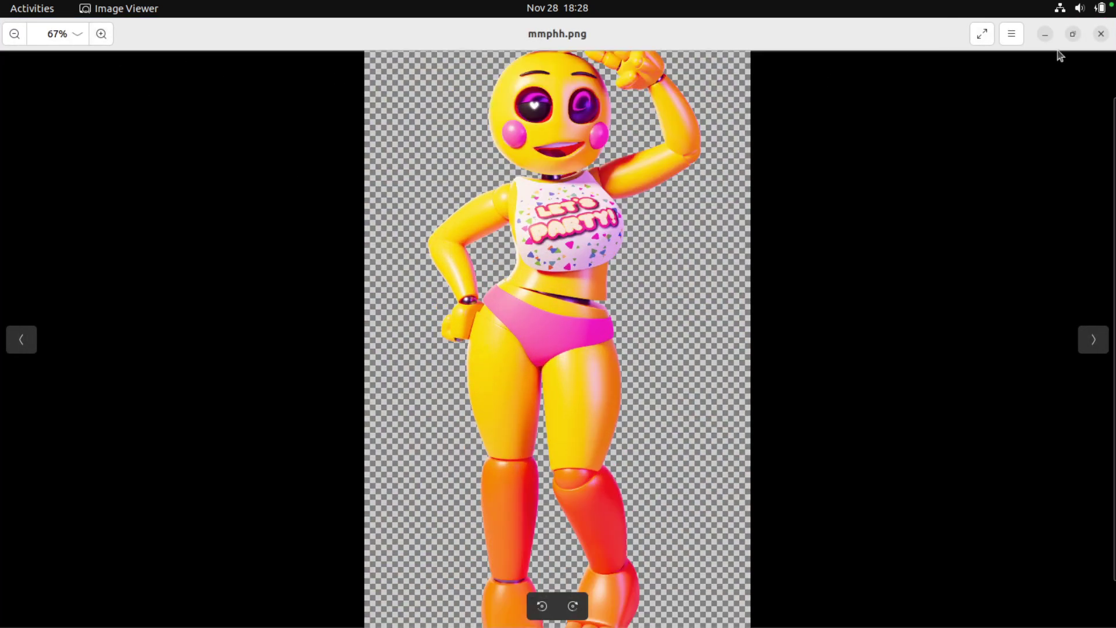
left_click(1074, 34)
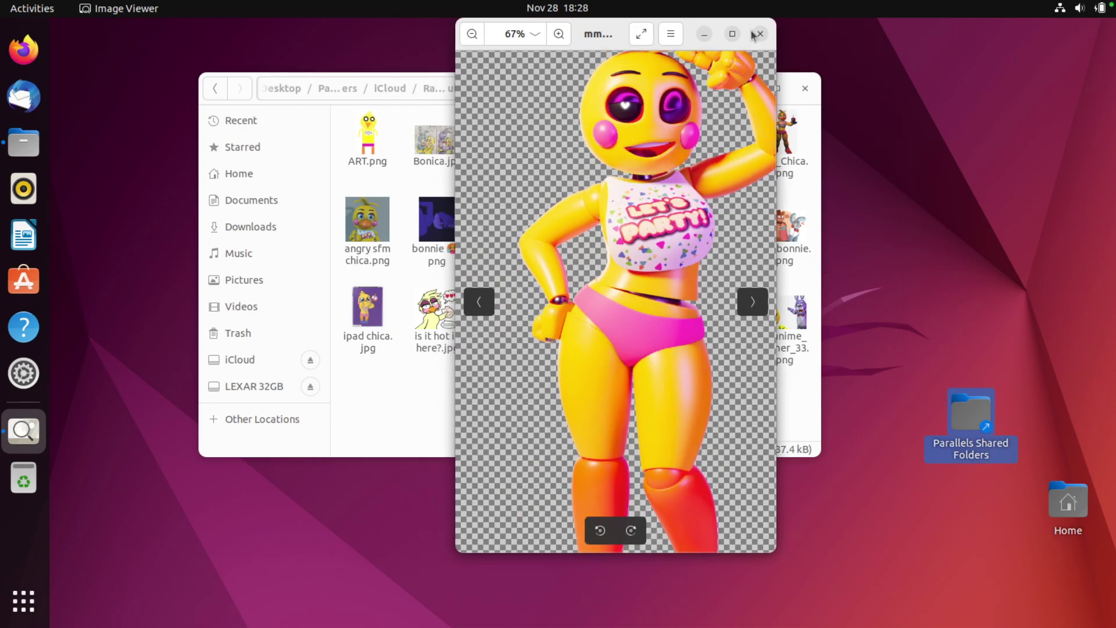
left_click(758, 34)
- Open "eating elmers school glue.jpg" and zoom in to 476% on the character's mouth
double_click(711, 231)
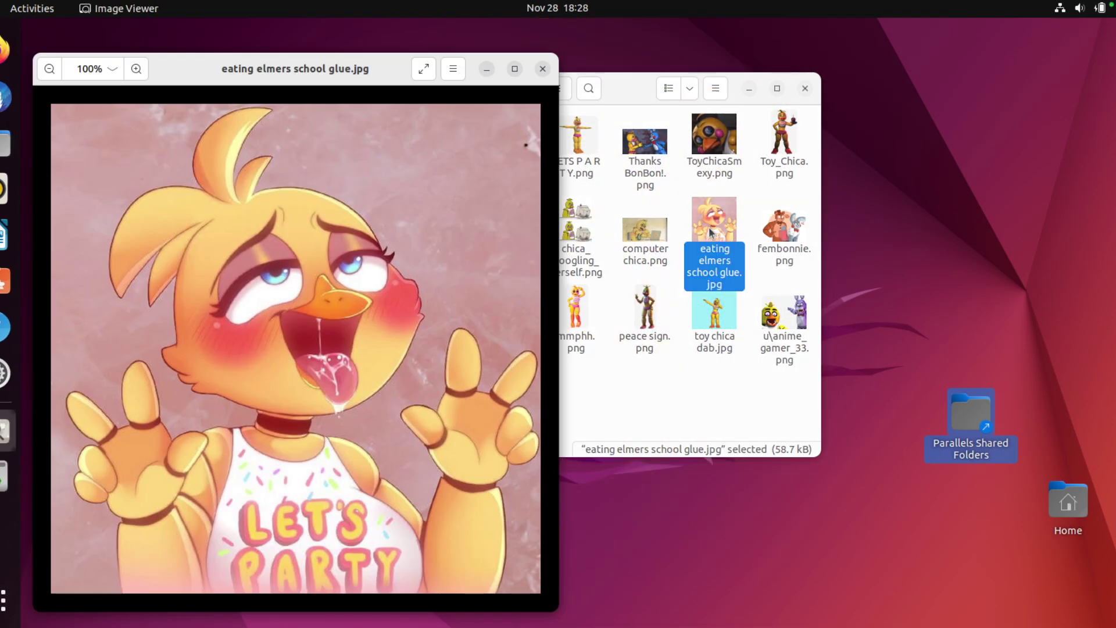
scroll(348, 349, "up", 3)
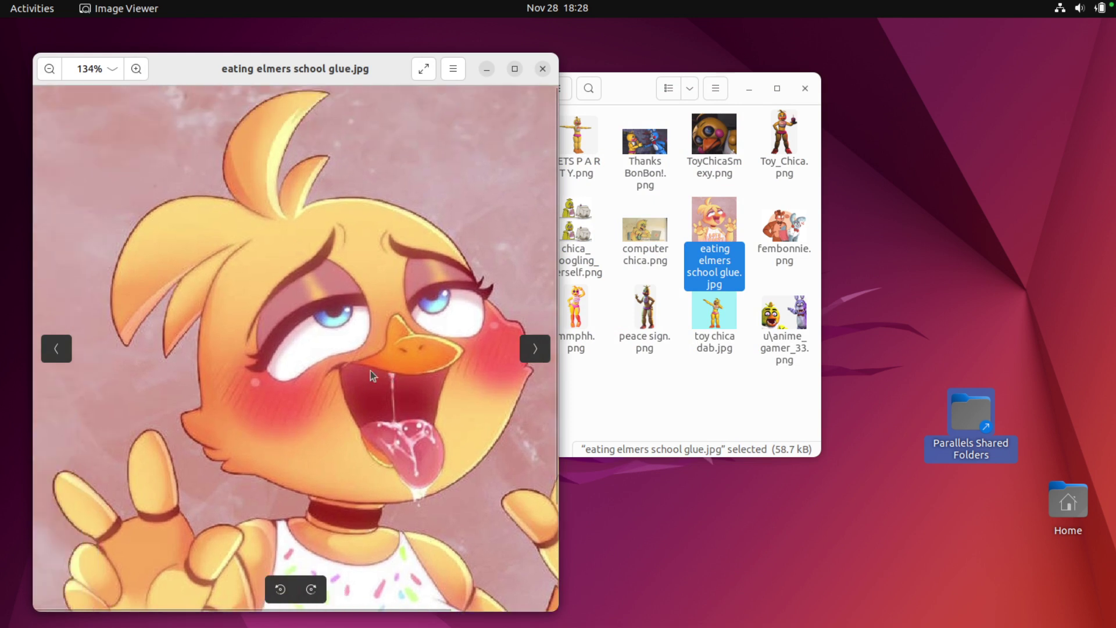
scroll(371, 373, "up", 5)
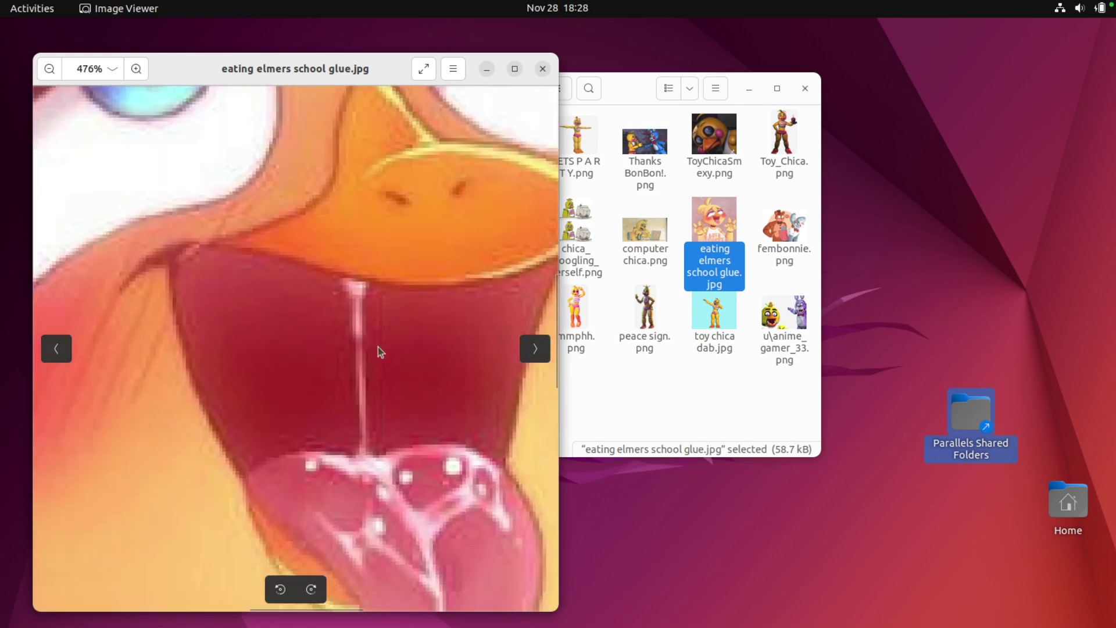
left_click_drag(378, 347, 292, 259)
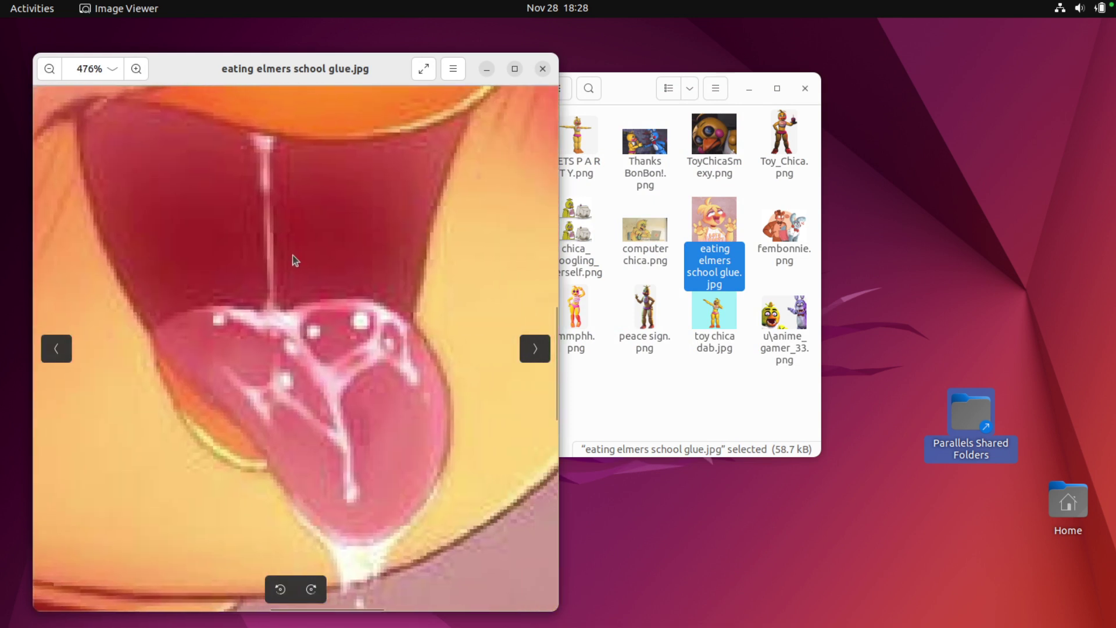
- Maximize the image viewer, zoom the picture out to 134% and close it
left_click(515, 68)
left_click_drag(458, 302, 666, 333)
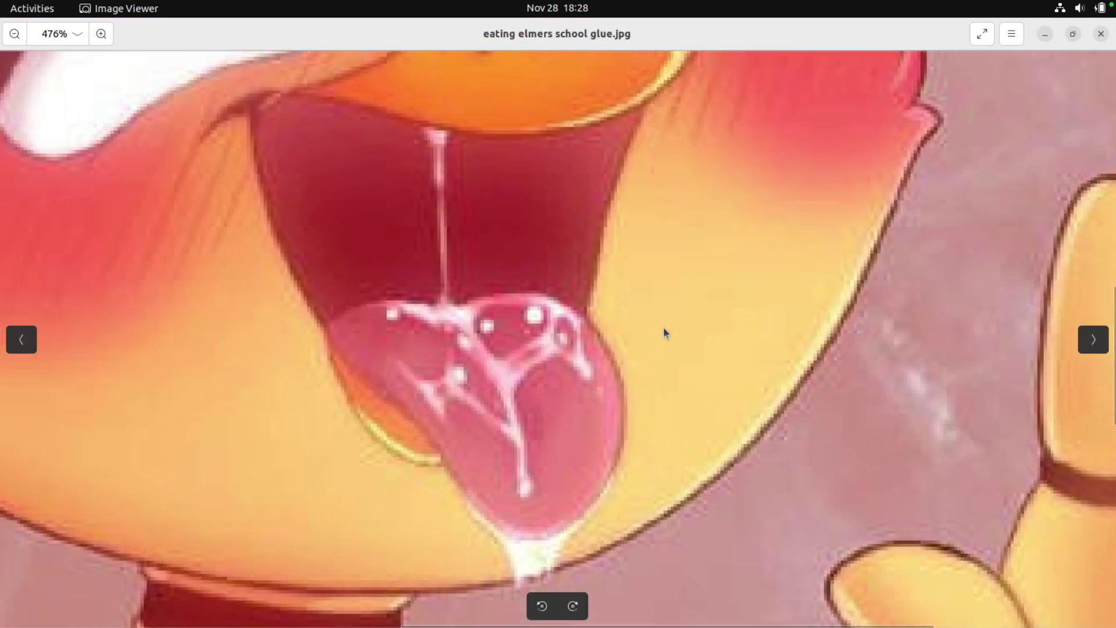
scroll(664, 327, "down", 3)
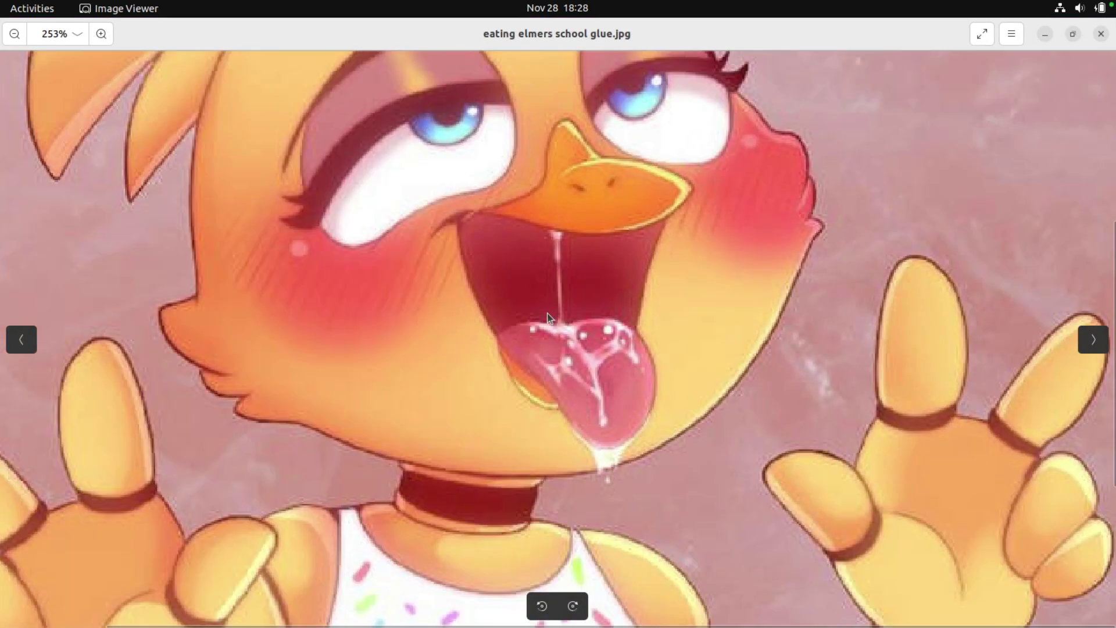
scroll(549, 318, "down", 3)
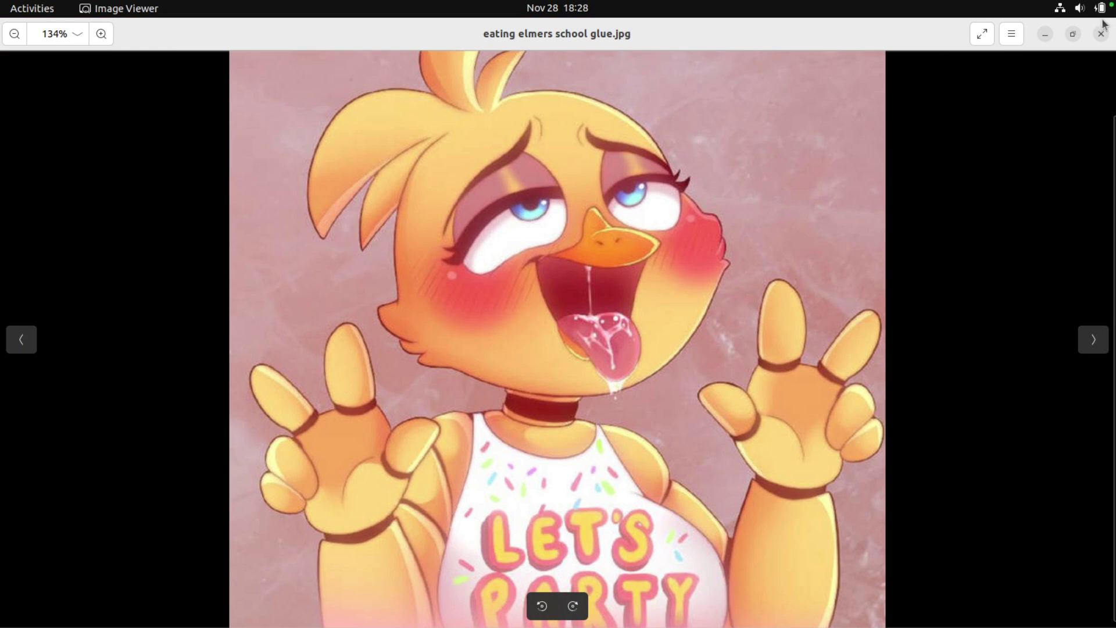
left_click(1101, 34)
left_click(337, 304)
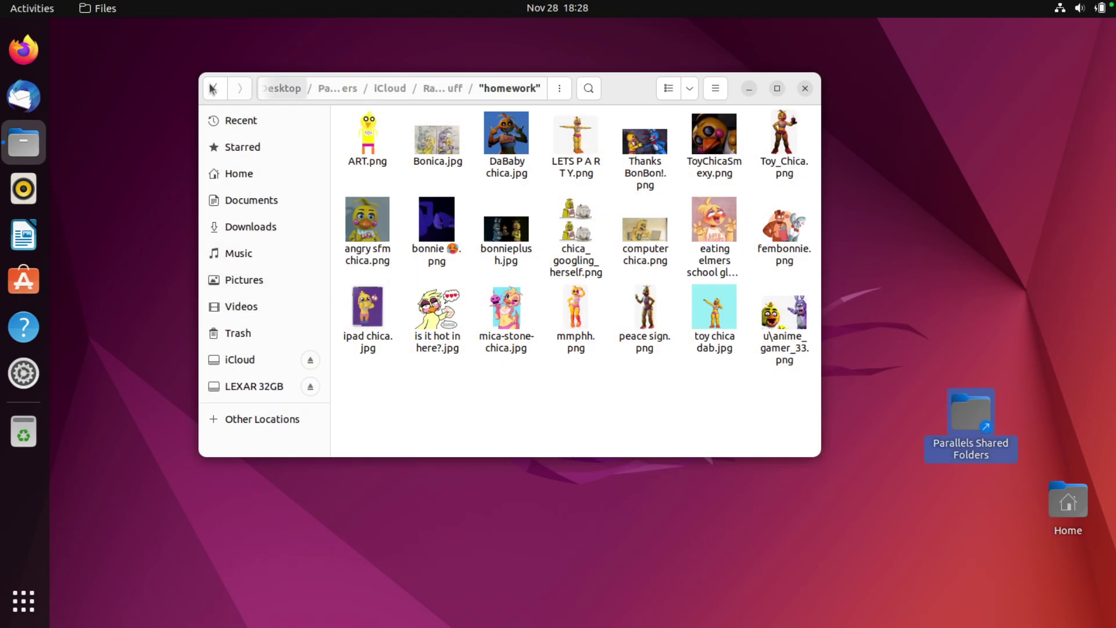
- View Bonica.jpg in fullscreen, leave fullscreen and close the image viewer
double_click(438, 140)
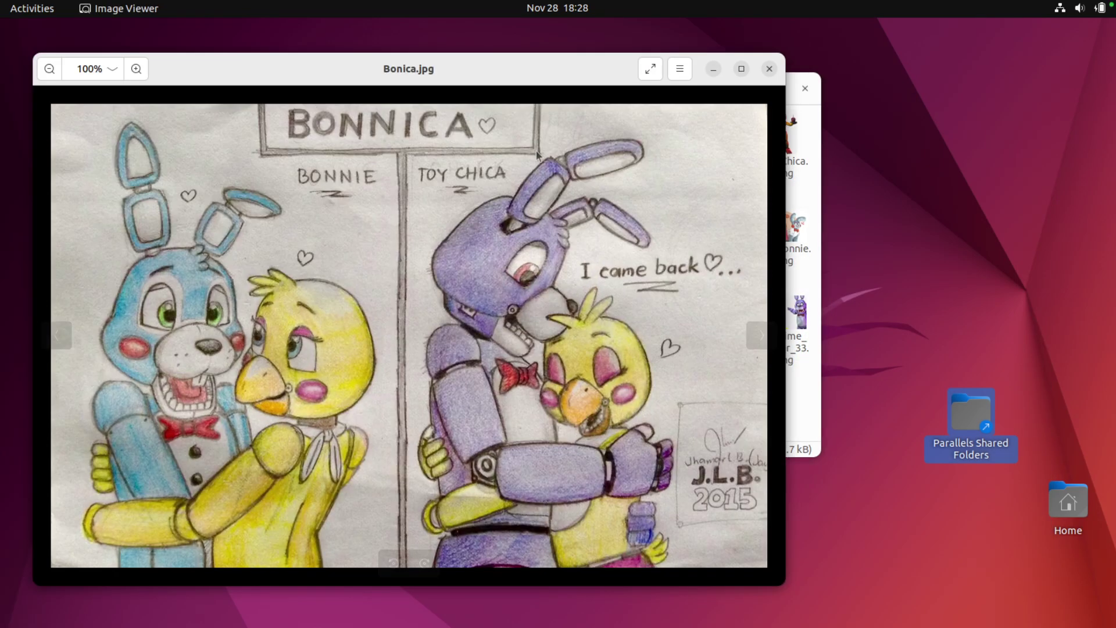
left_click(650, 68)
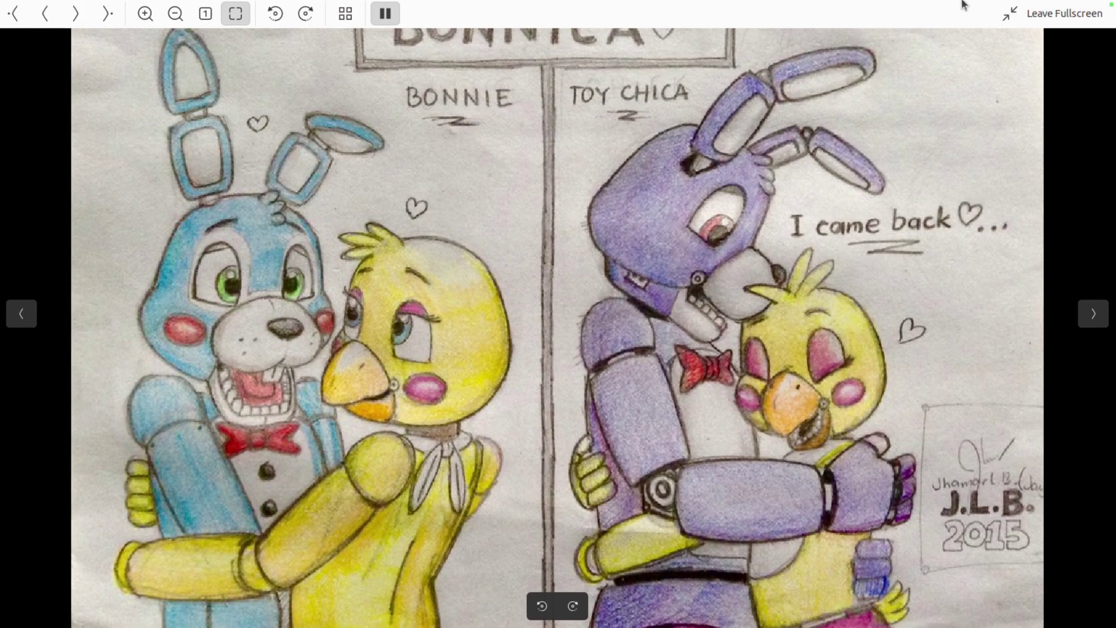
left_click(1015, 14)
left_click(770, 68)
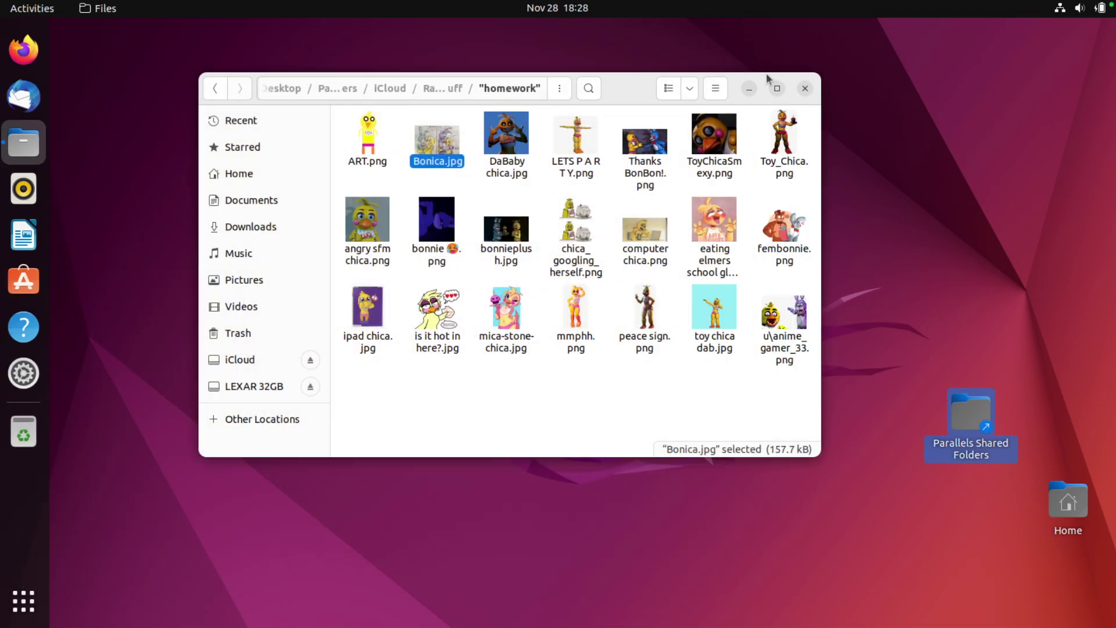
- Close the "homework" folder window and open the LEXAR 32GB drive from the desktop's Parallels Shared Folders
left_click(805, 87)
left_click(20, 611)
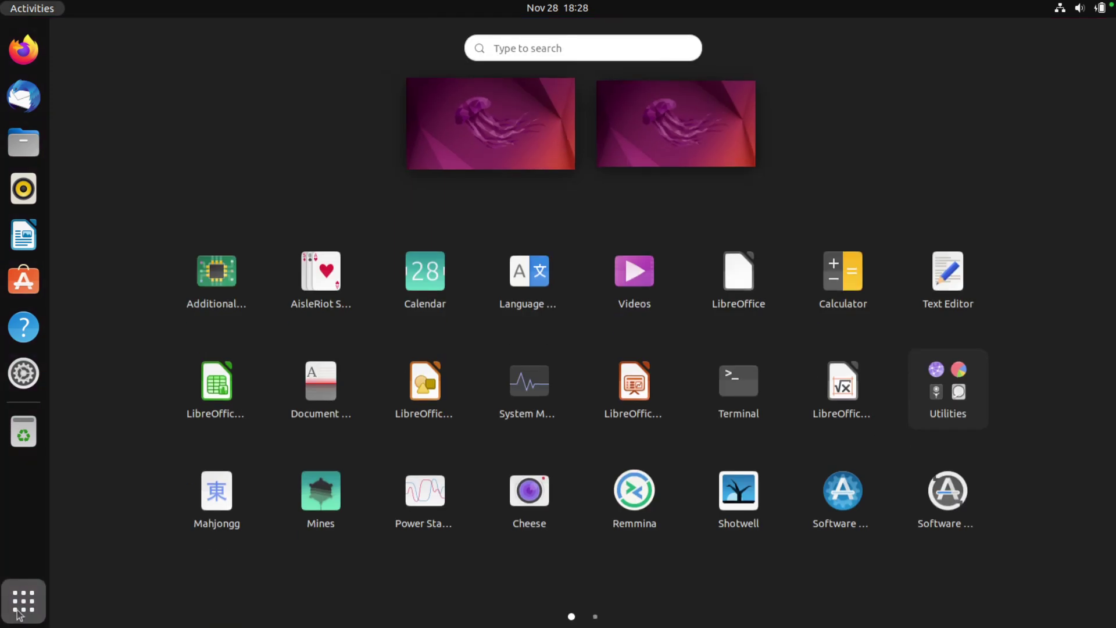
left_click(19, 613)
double_click(960, 421)
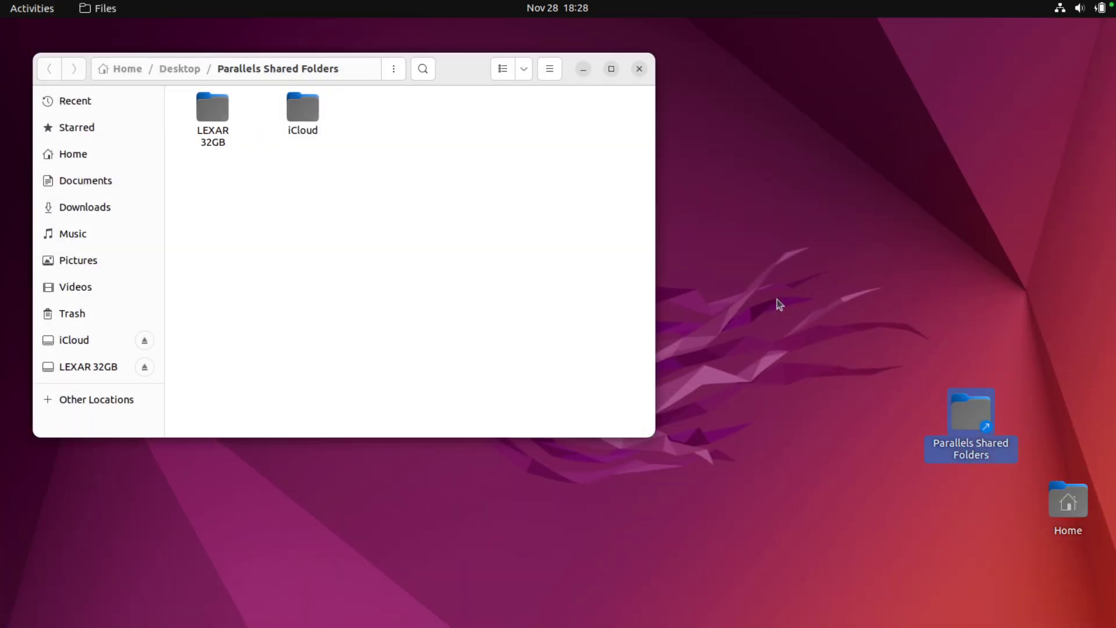
left_click(212, 111)
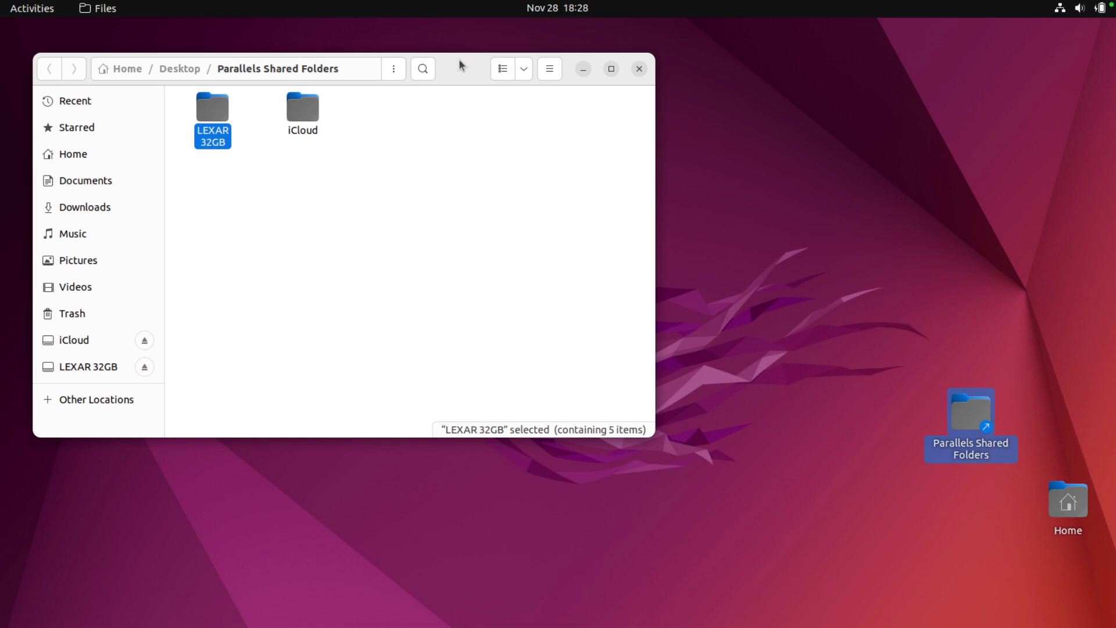
double_click(415, 122)
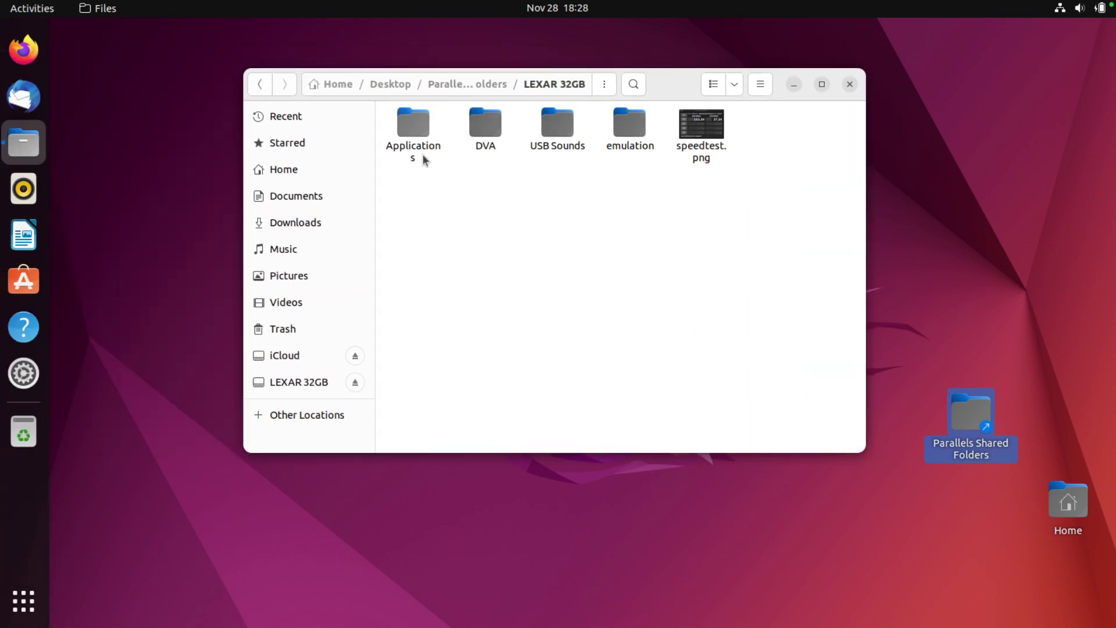
- View speedtest.png from the LEXAR 32GB drive and close the image viewer
double_click(684, 137)
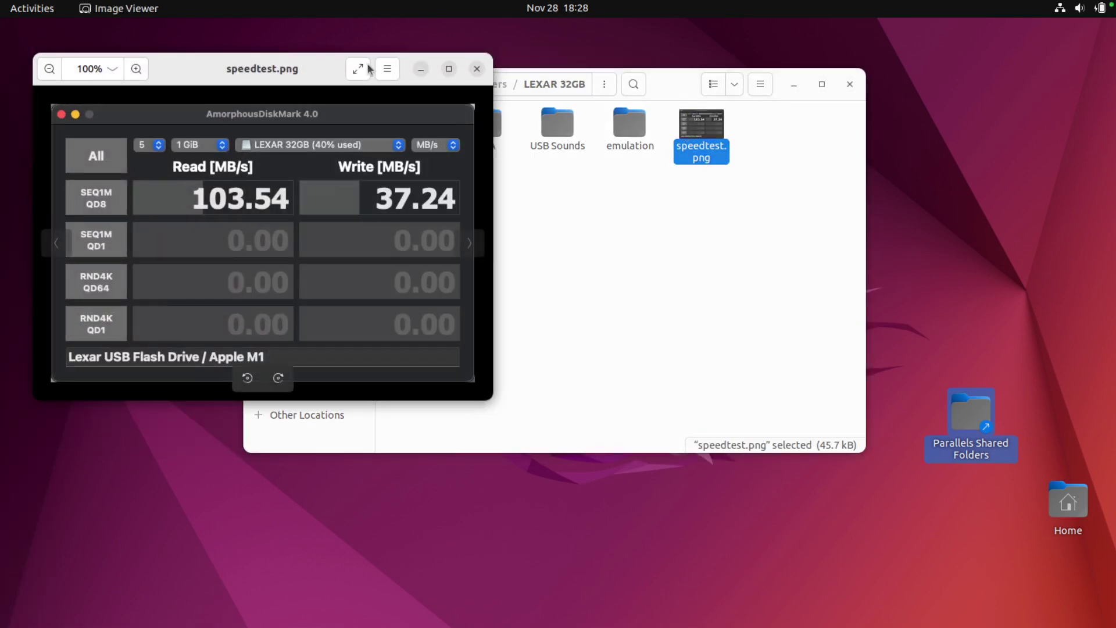
left_click(475, 69)
- Look inside the Applications and DVA folders, returning to the LEXAR 32GB drive after each
double_click(413, 125)
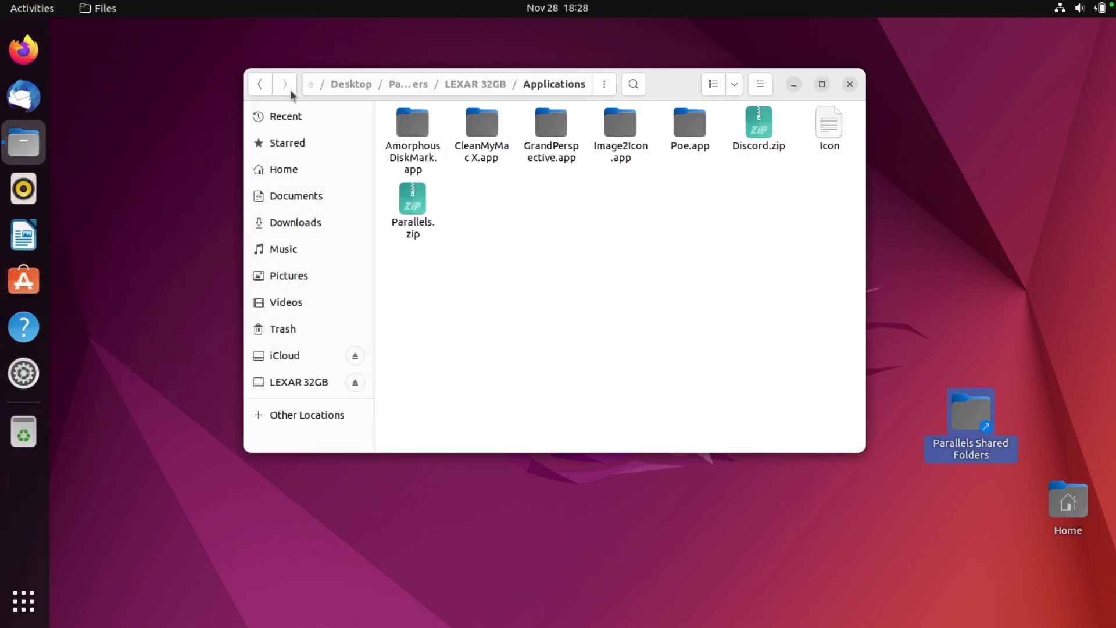
left_click(269, 86)
double_click(474, 124)
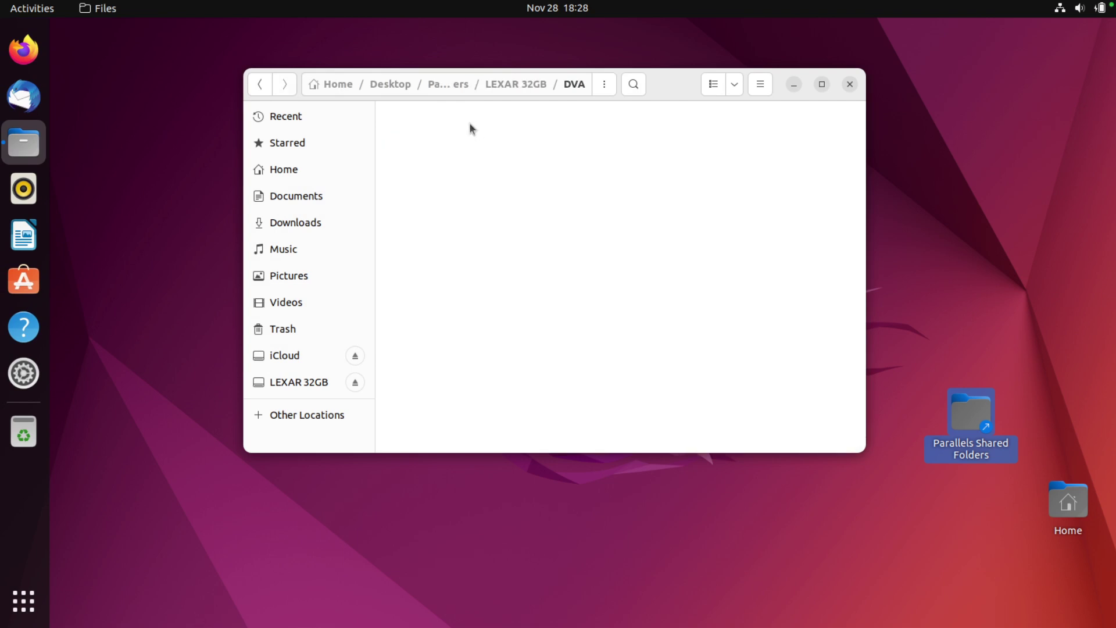
left_click(267, 80)
- Open the USB Sounds folder, play "Nom Nom Nom sound effect.mp3" and pause it
double_click(554, 124)
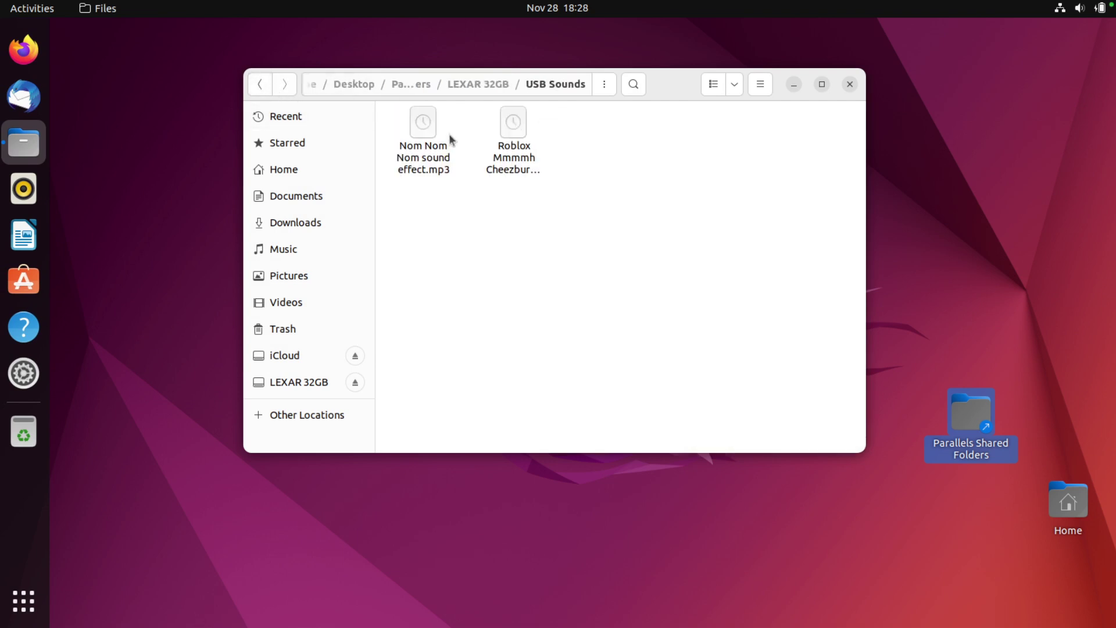
left_click(417, 135)
double_click(417, 135)
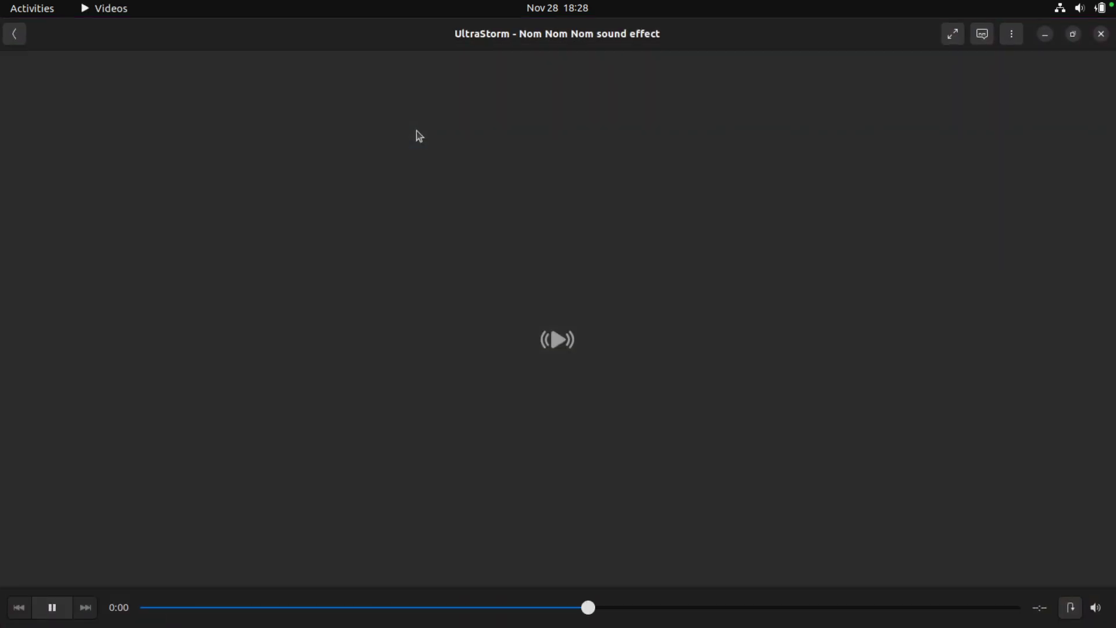
left_click(50, 607)
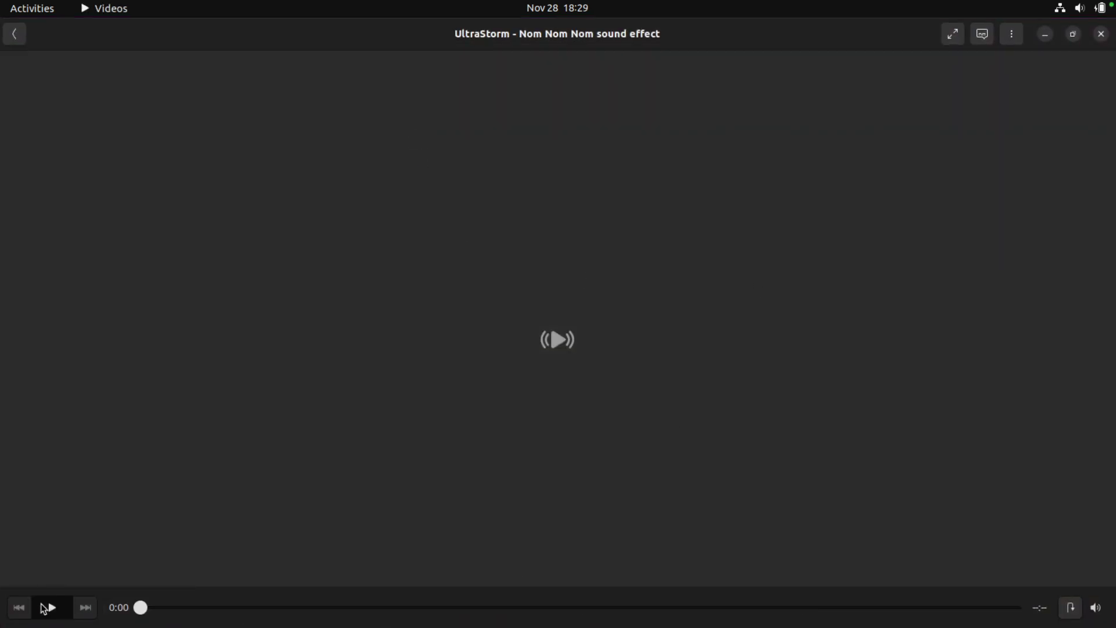
- Close the player, play "Roblox Mmmmh Cheezburger Sound Effect.mp3" from USB Sounds, and close the player and the folder window
left_click(1077, 35)
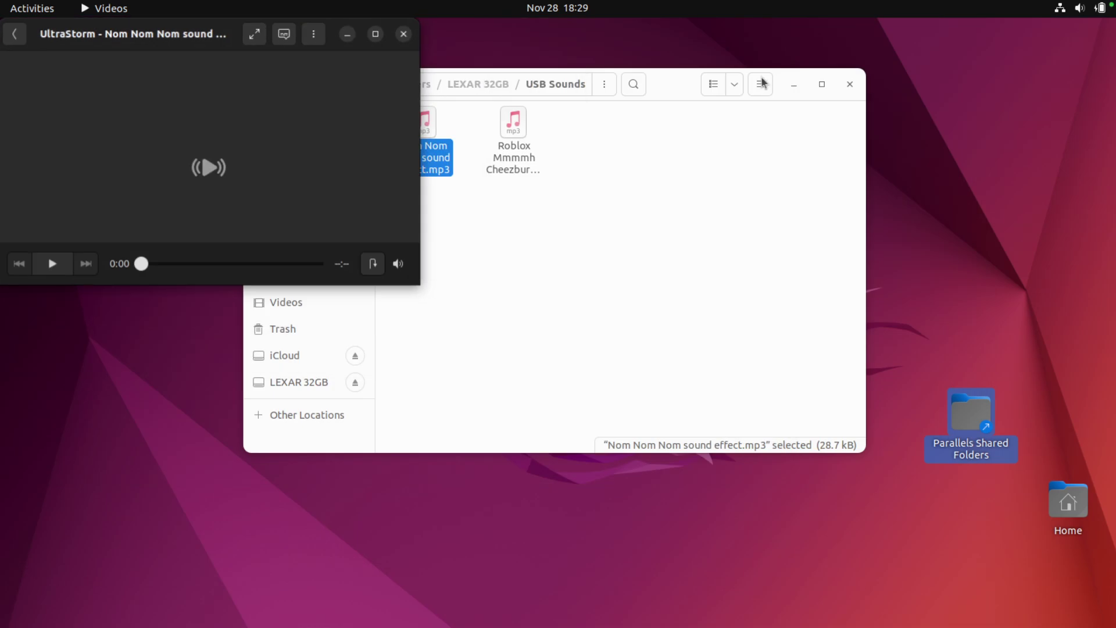
left_click(401, 33)
left_click(509, 153)
double_click(509, 153)
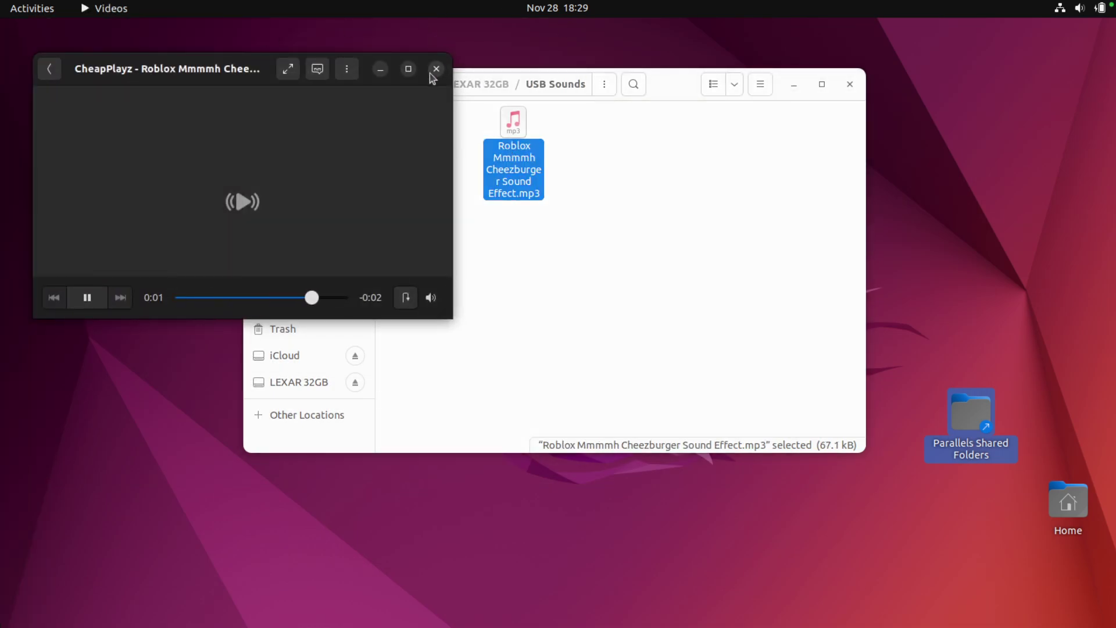
left_click(436, 69)
left_click(850, 84)
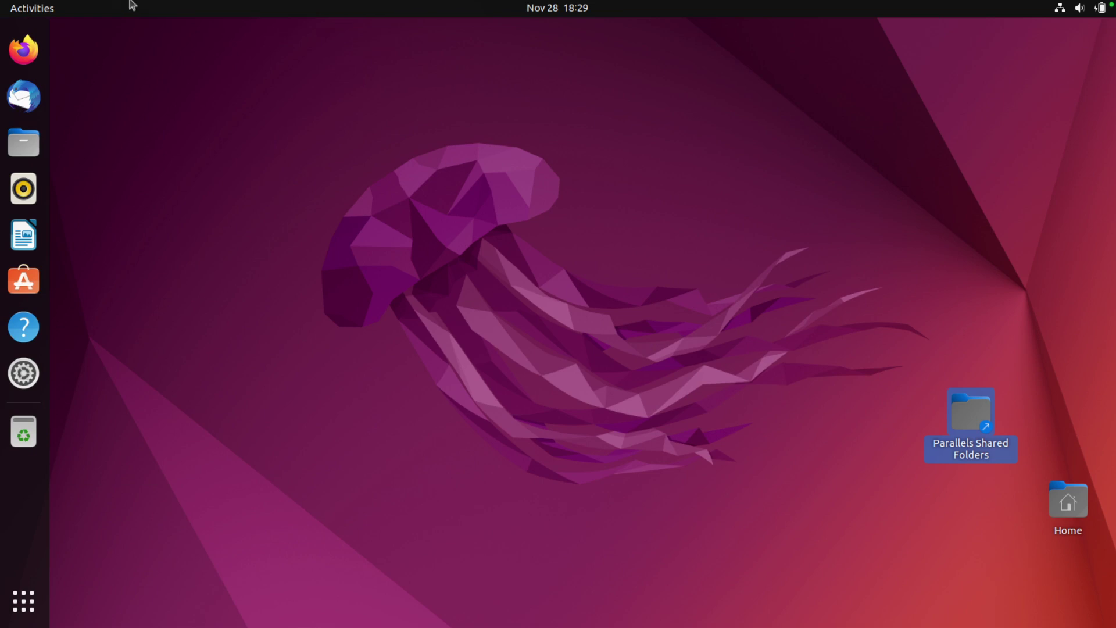
- Power off the Ubuntu virtual machine from its system menu
left_click(1058, 9)
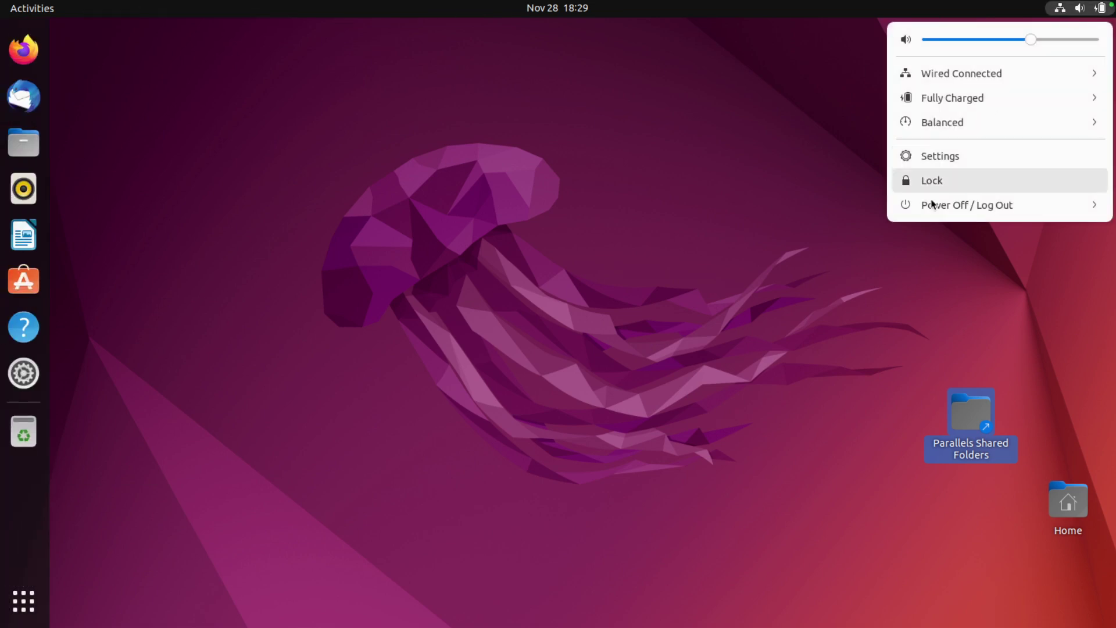
left_click(936, 205)
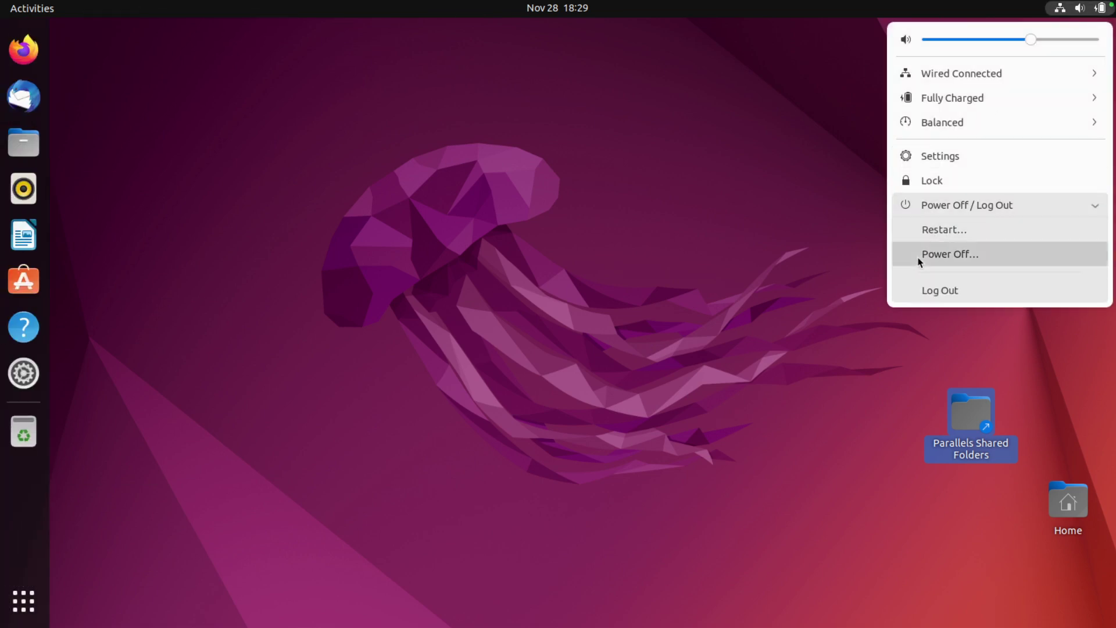
left_click(920, 263)
left_click(618, 361)
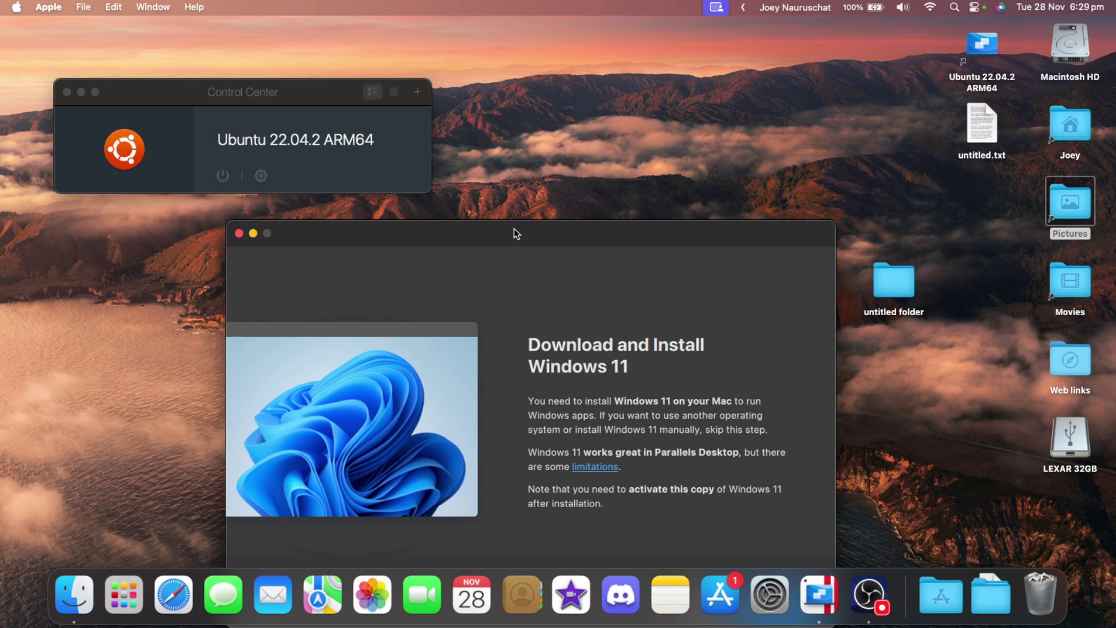
- Reposition the Parallels installer window on the Mac desktop and start the Windows 11 download and installation
left_click_drag(514, 230, 557, 99)
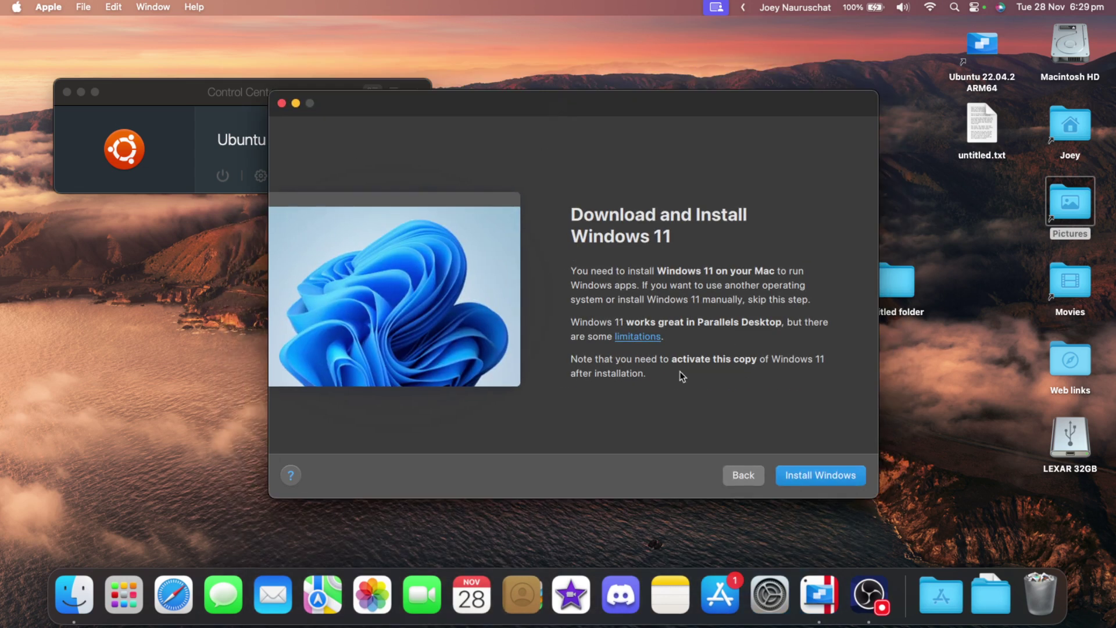
left_click(786, 475)
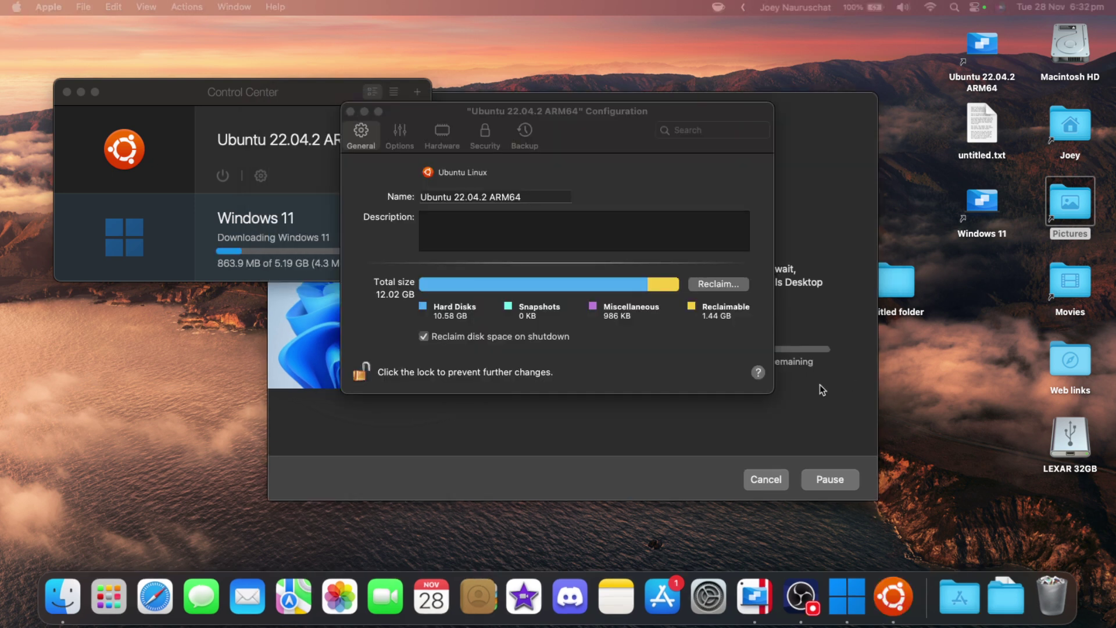
- Reclaim the extra disk space used by the Ubuntu 22.04.2 ARM64 machine and view its Options and Backup settings
left_click(713, 284)
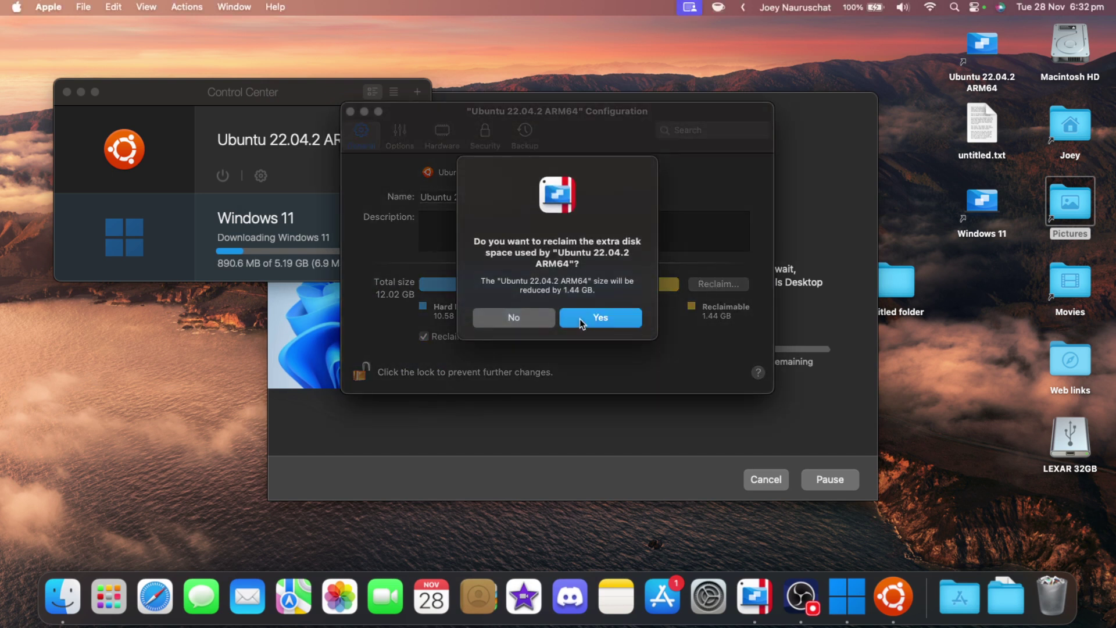
left_click(582, 318)
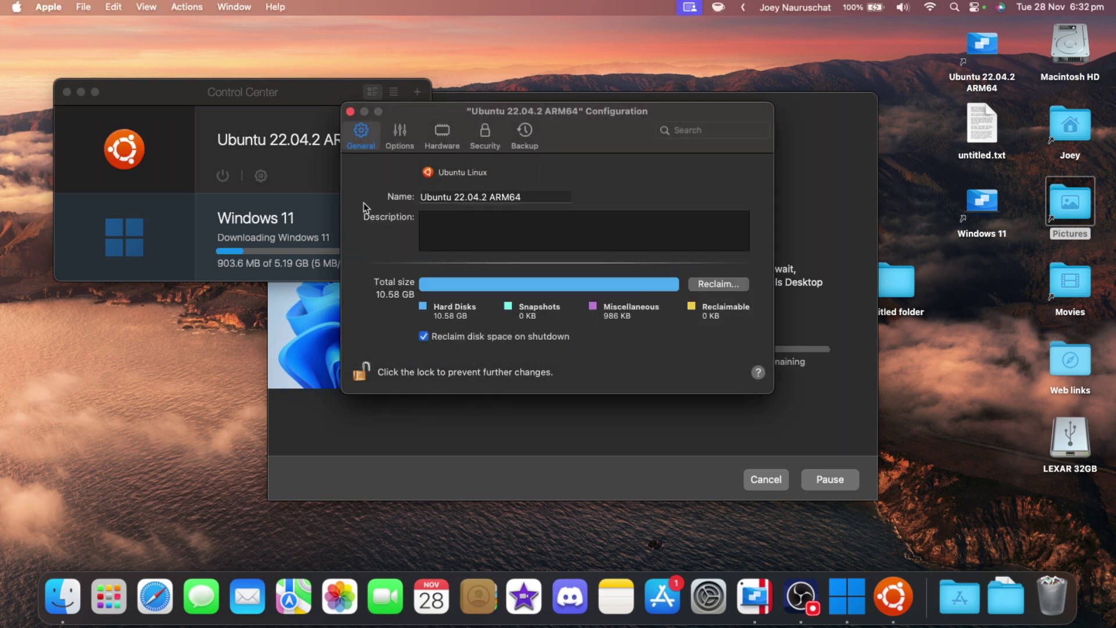
left_click(400, 135)
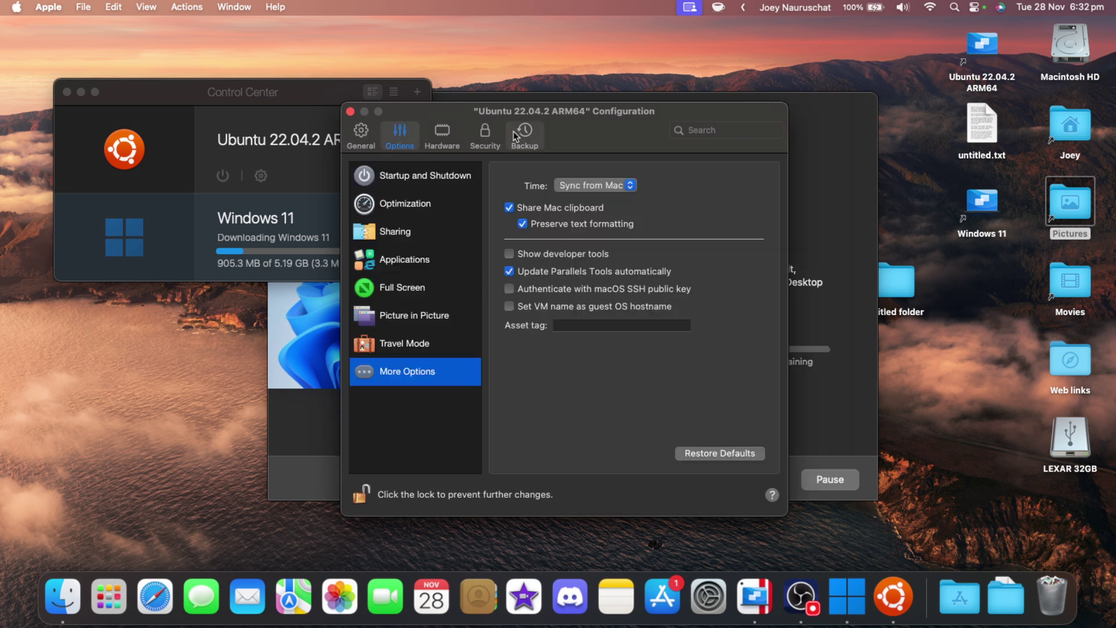
left_click(514, 132)
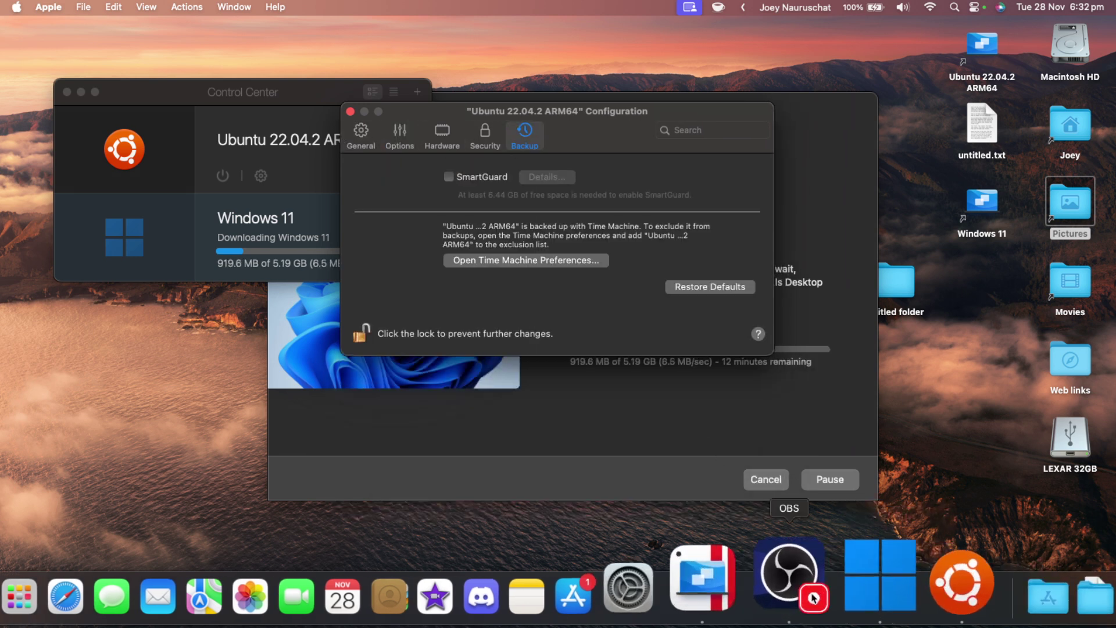
- Check the available space on Macintosh HD under General > Storage in System Settings and close System Settings
left_click(716, 581)
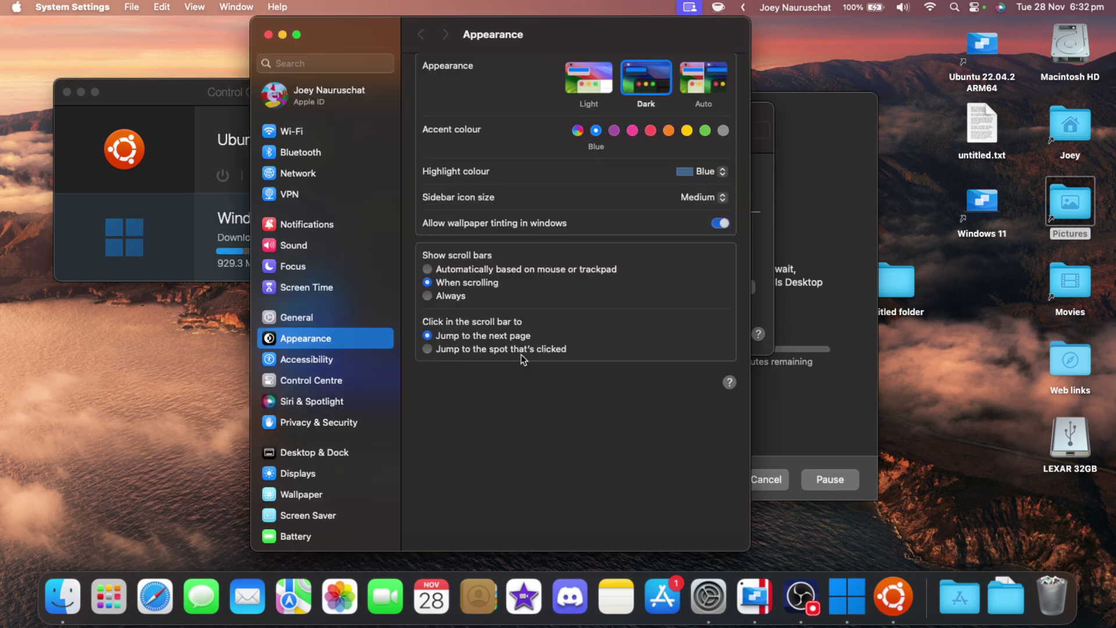
left_click(308, 323)
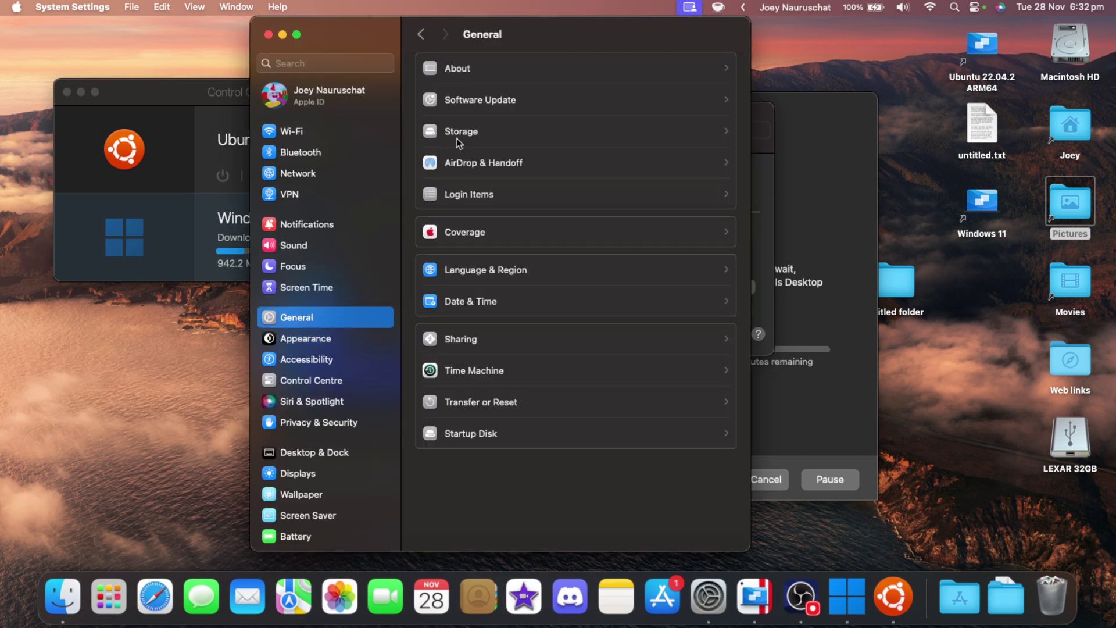
left_click(618, 138)
mouse_move(679, 95)
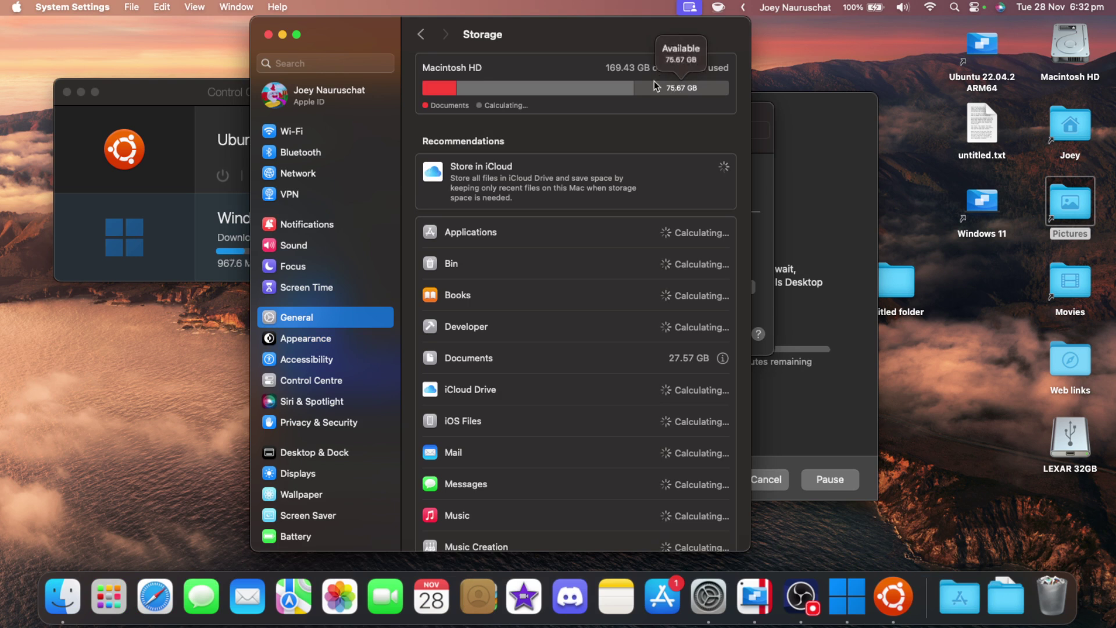
left_click(268, 34)
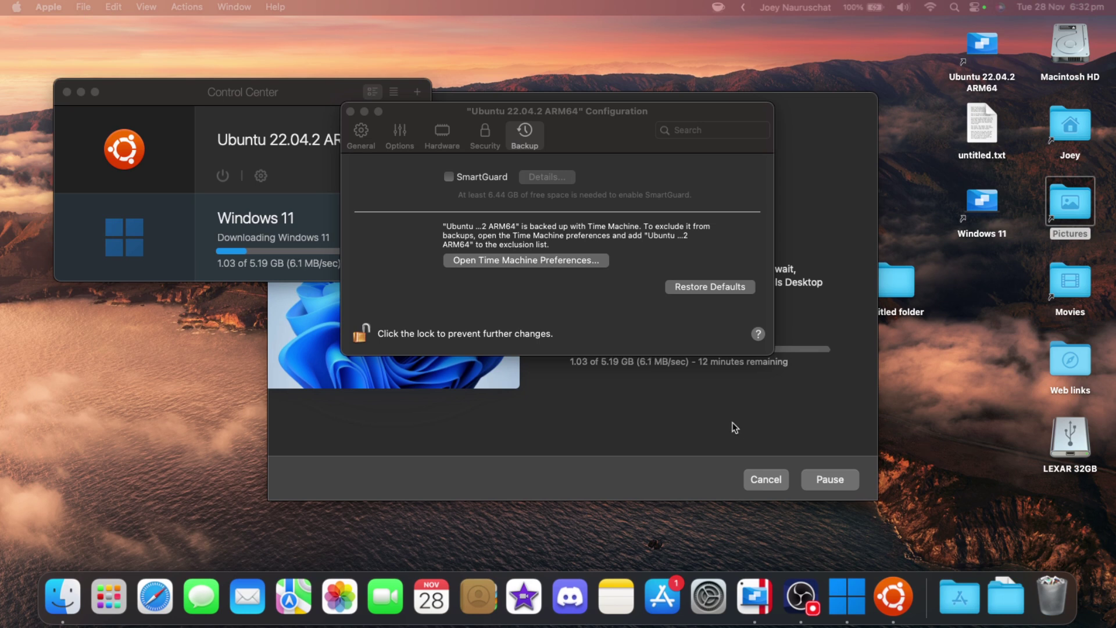
- Close the Ubuntu configuration window and remove the "Ubuntu 22.04.2 ARM64" virtual machine, moving its files to Trash
left_click(552, 297)
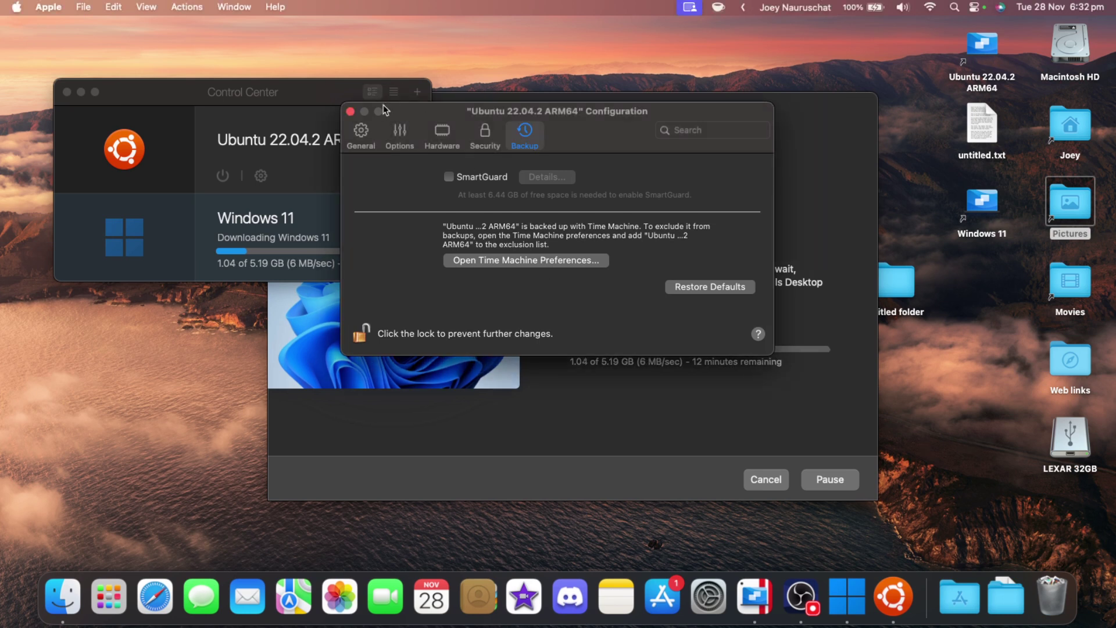
left_click(361, 133)
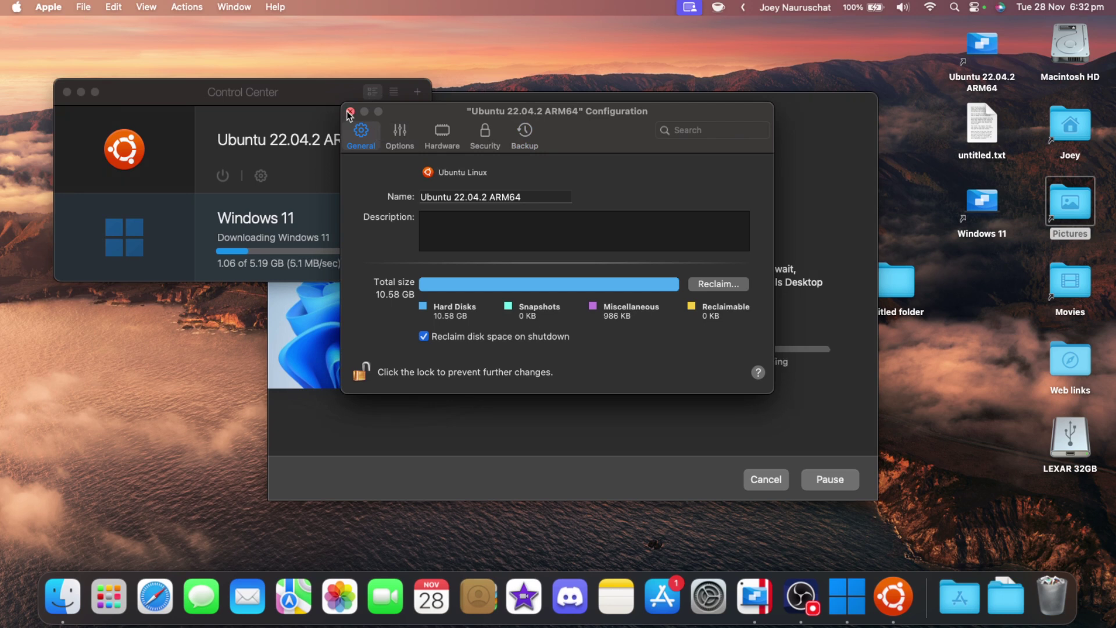
left_click(350, 111)
left_click(222, 176)
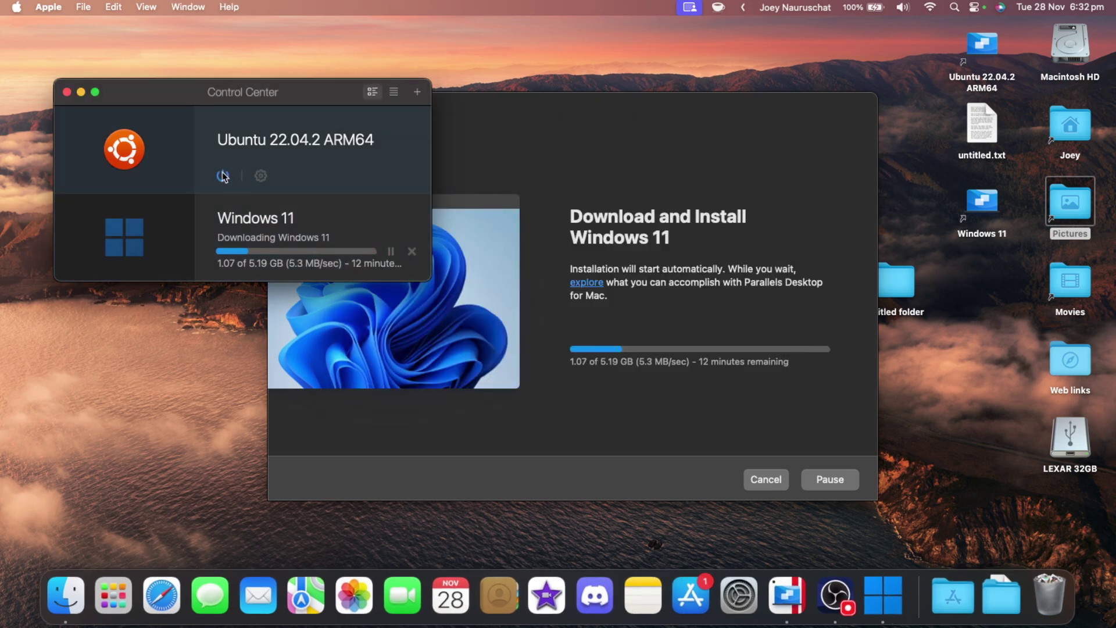
right_click(219, 154)
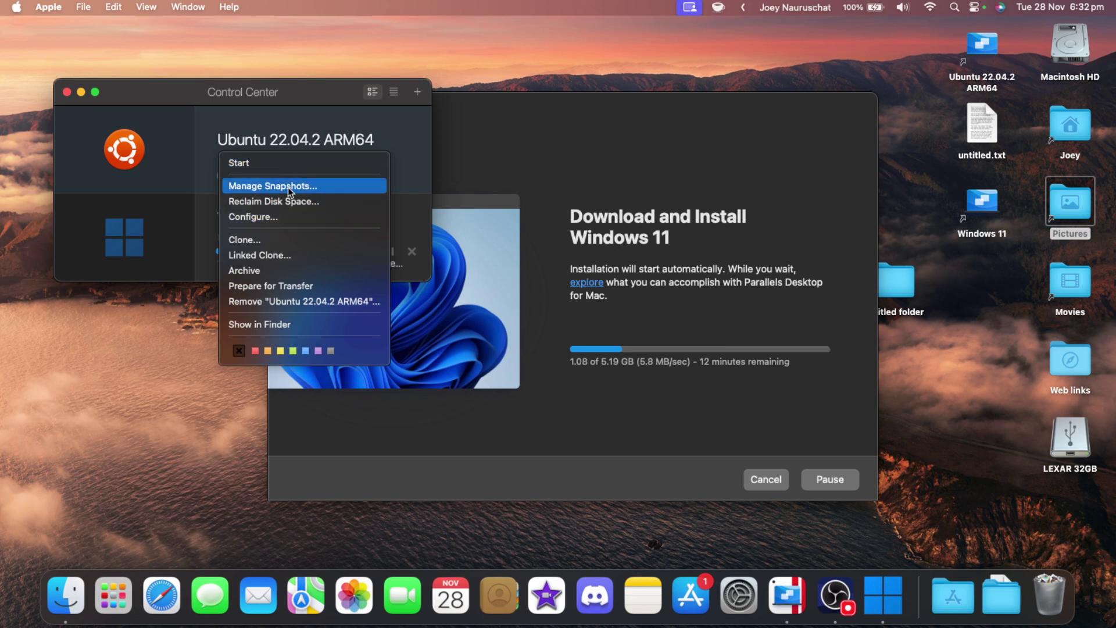
left_click(296, 304)
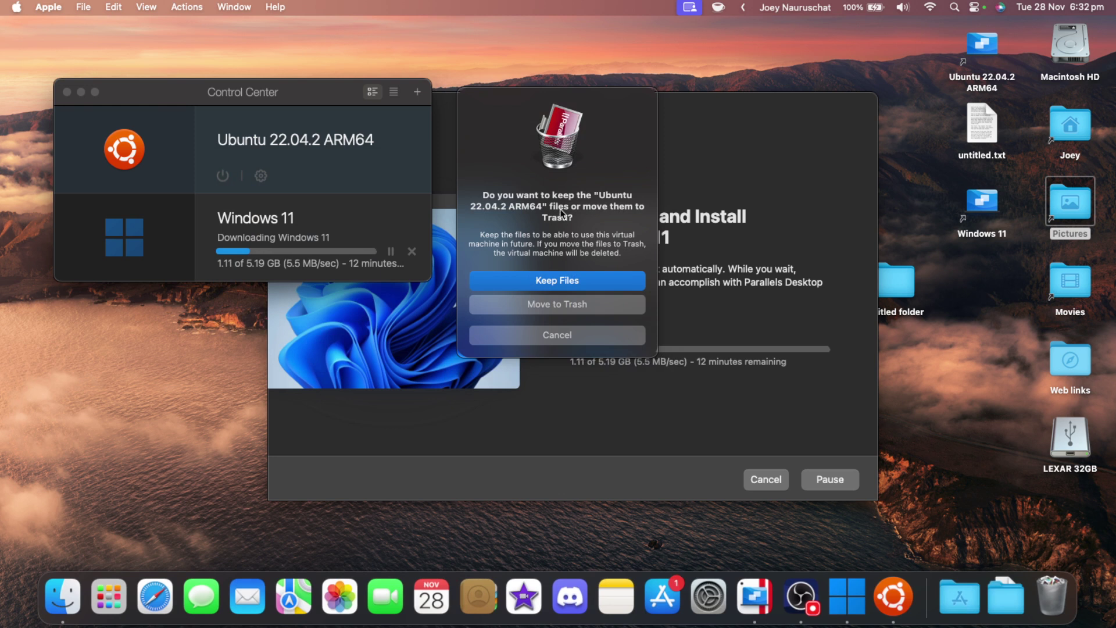
left_click(555, 306)
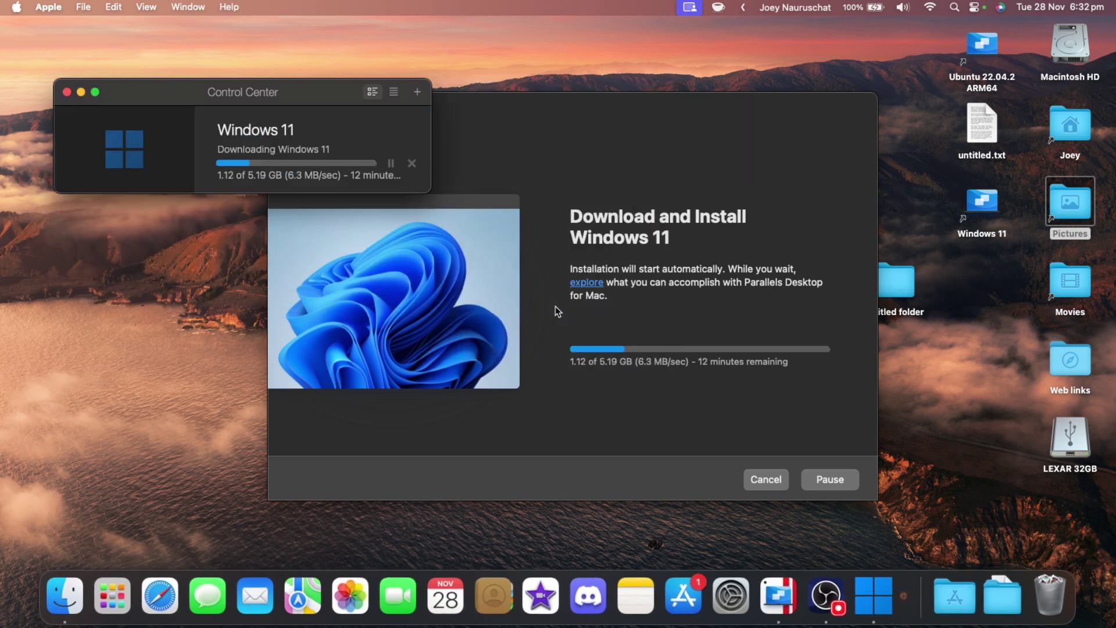
- Open the Bin in Finder and delete the desktop's broken Ubuntu 22.04.2 ARM64 alias
left_click(1057, 584)
left_click_drag(976, 53, 970, 58)
double_click(980, 50)
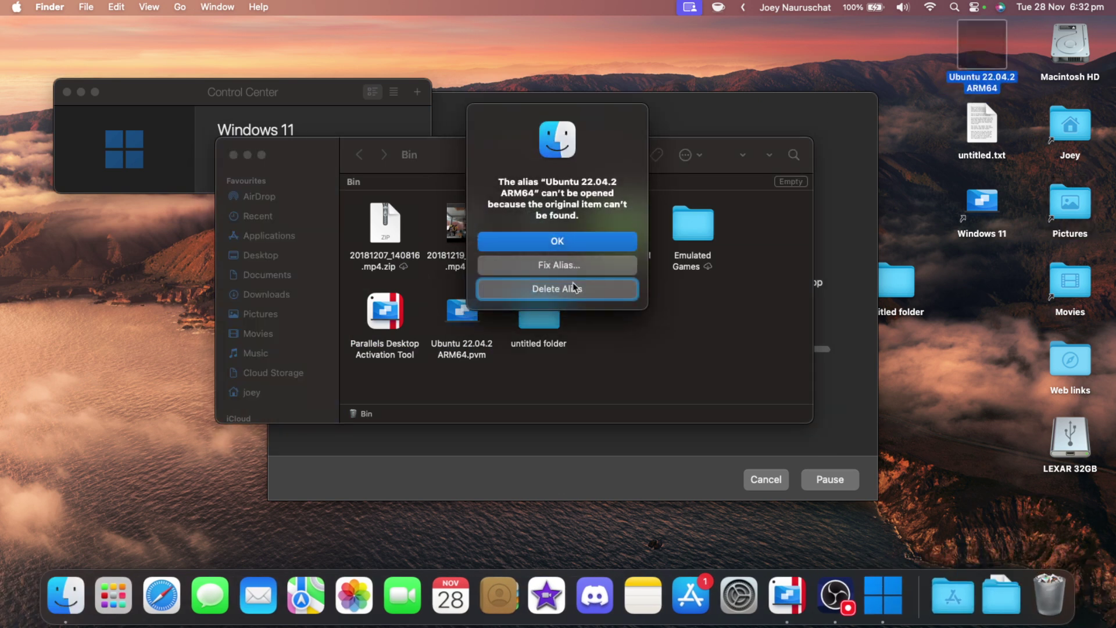
left_click(569, 280)
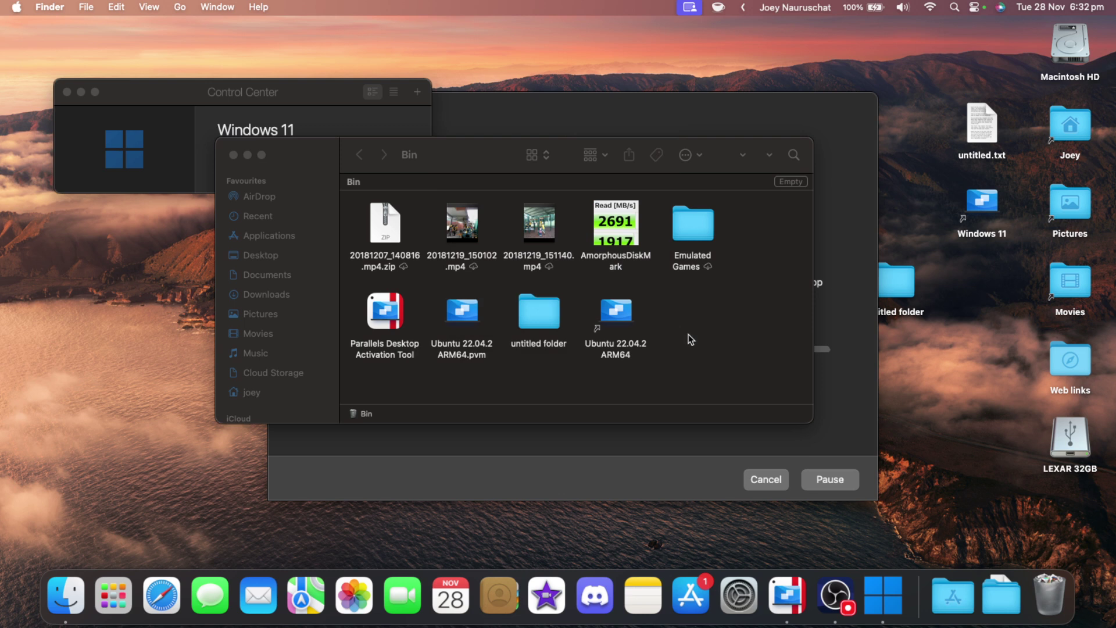
right_click(690, 337)
left_click(675, 340)
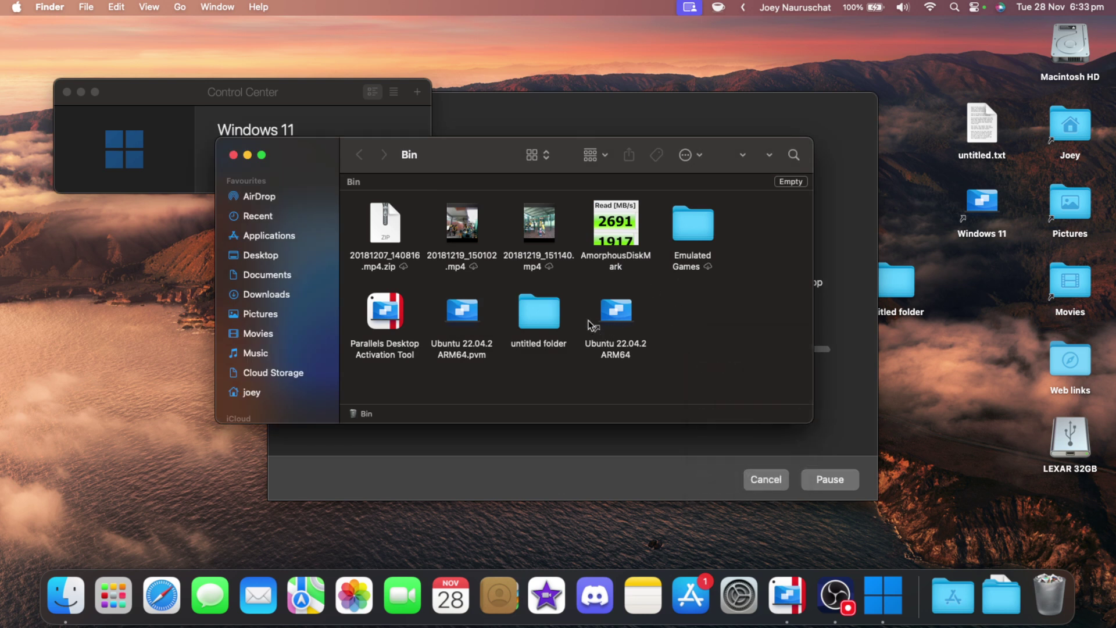
- Check the size of "Ubuntu 22.04.2 ARM64.pvm" in the Bin through its file info, and close the info and Bin windows
left_click(460, 314)
left_click(470, 402)
left_click(463, 353)
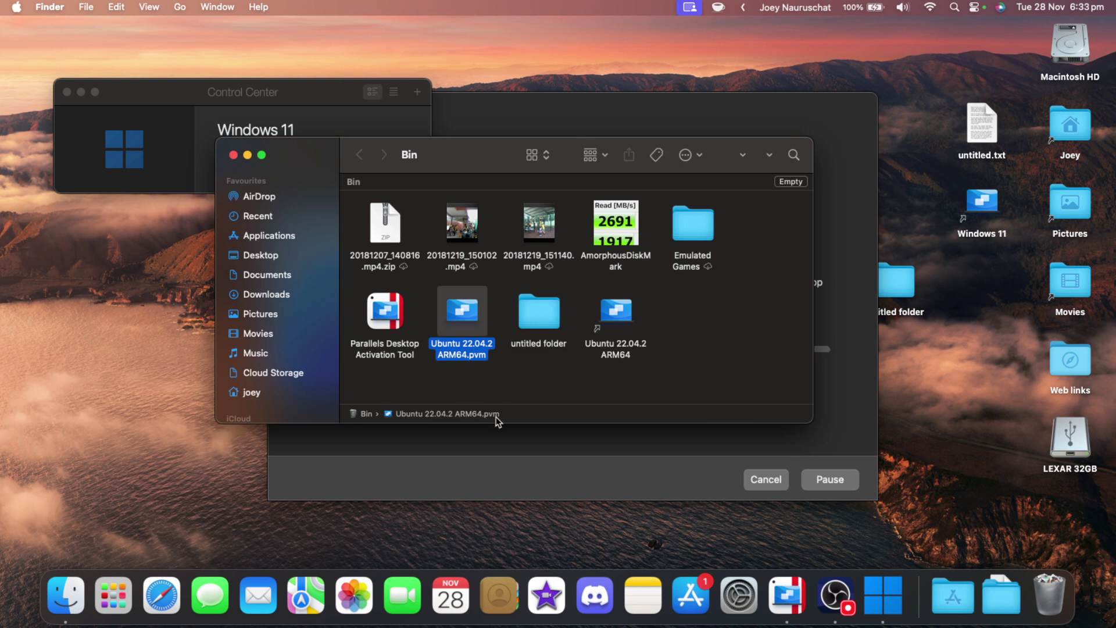
left_click(480, 388)
left_click(462, 357)
right_click(462, 357)
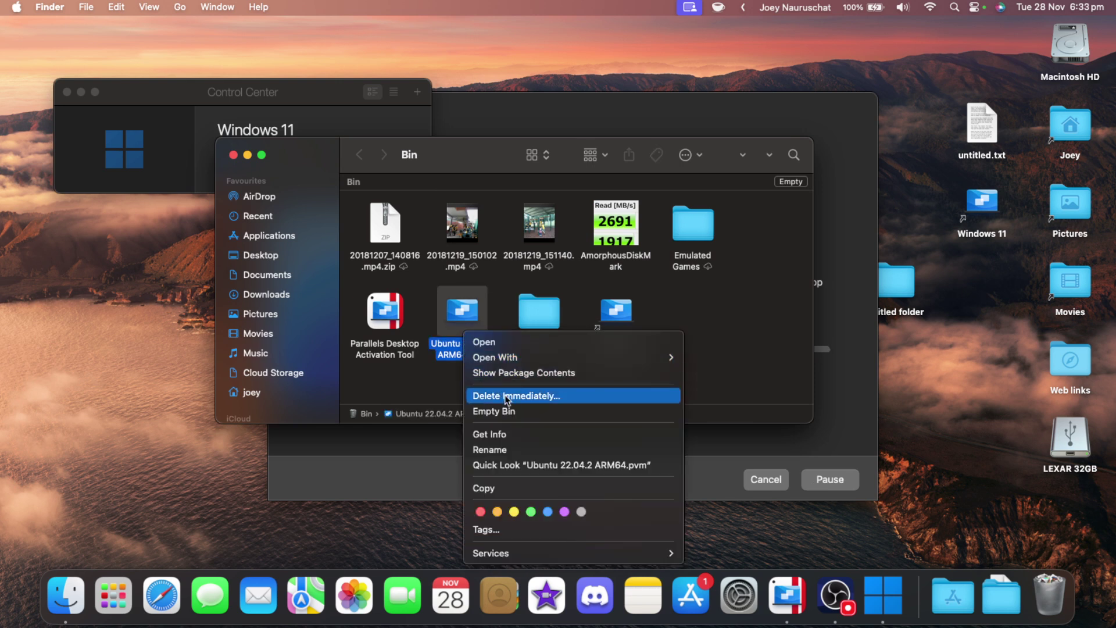
left_click(505, 434)
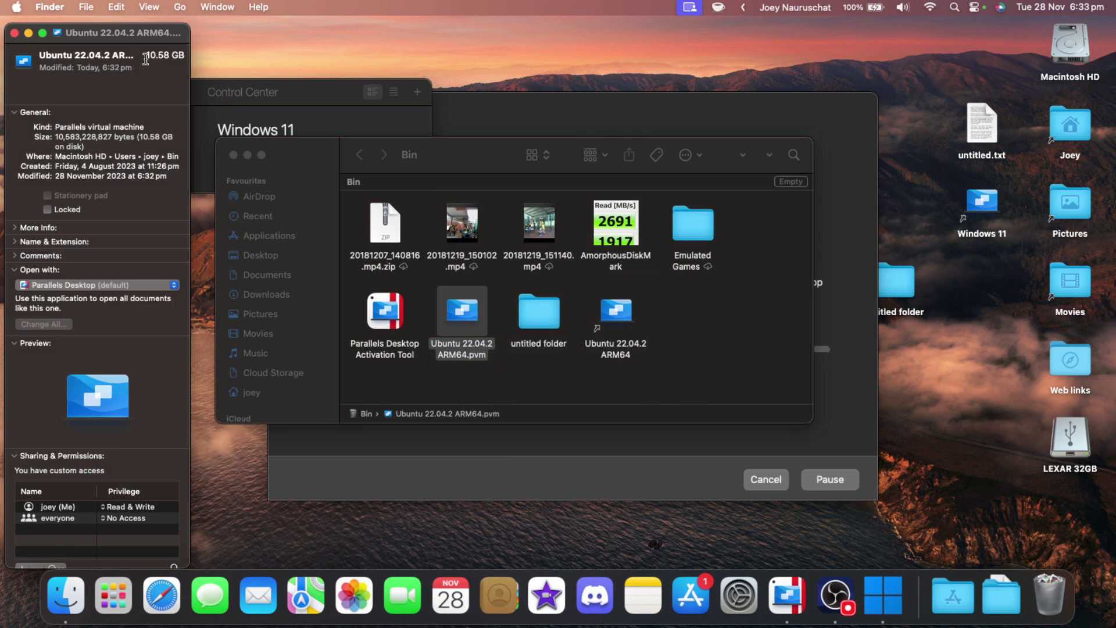
left_click(14, 33)
left_click(521, 374)
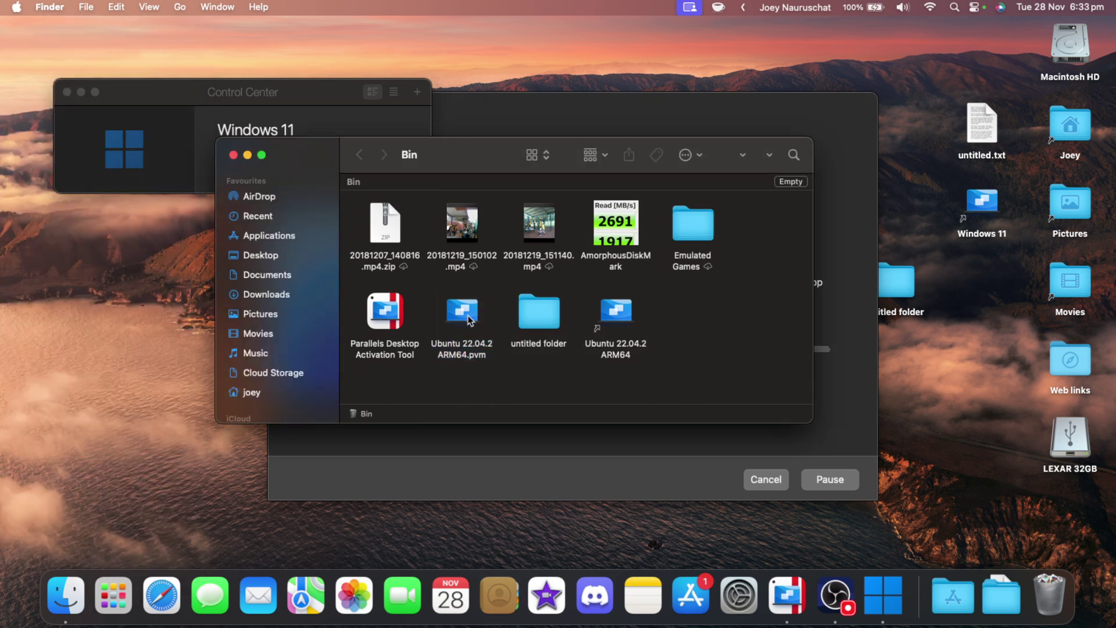
left_click(233, 156)
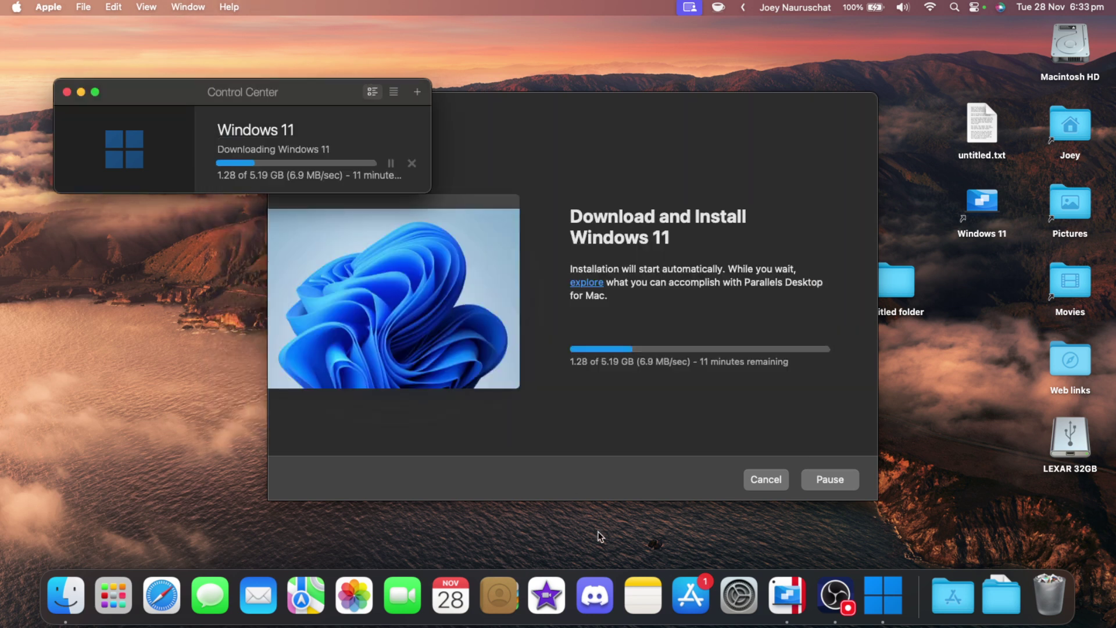
- Try to update AmorphousDiskMark in the App Store, browsing the Applications folder meanwhile, and dismiss the resulting dialog
left_click(689, 603)
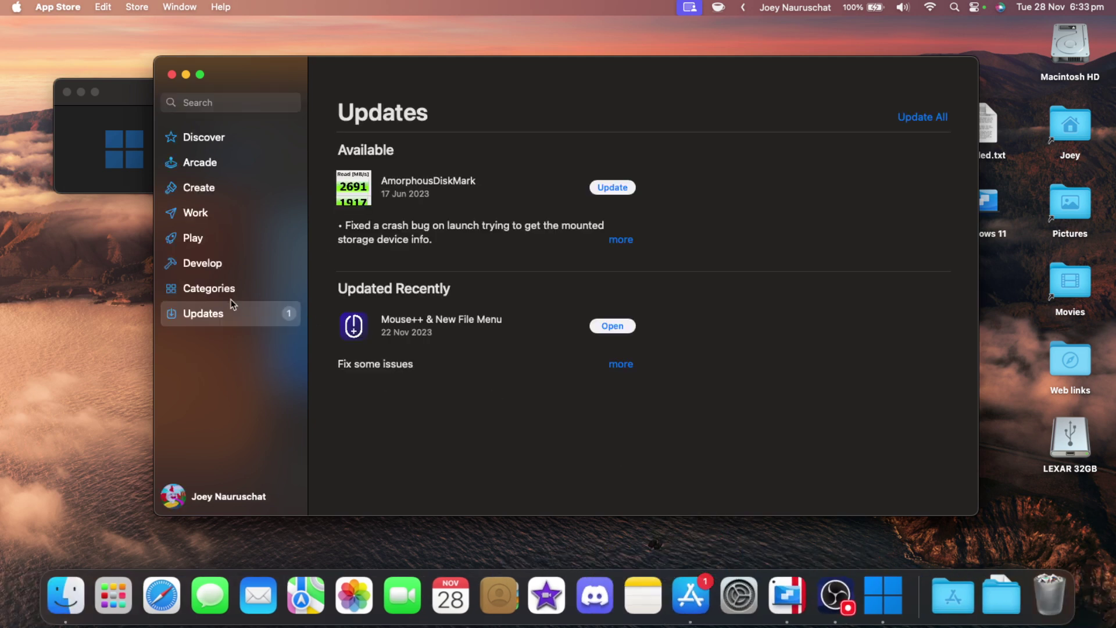
left_click(614, 189)
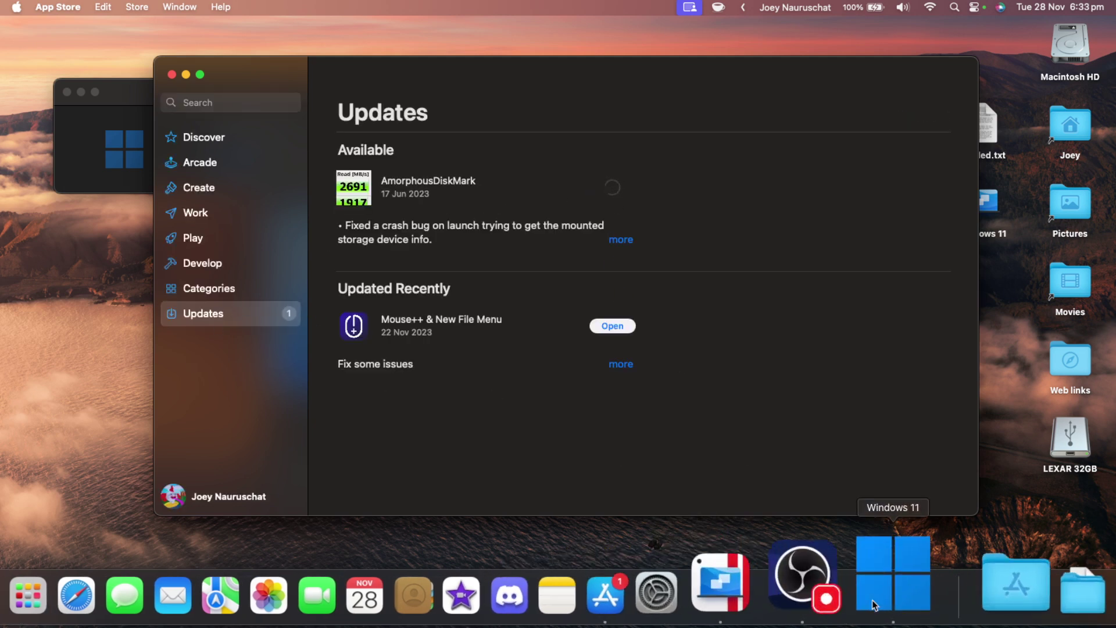
left_click(952, 581)
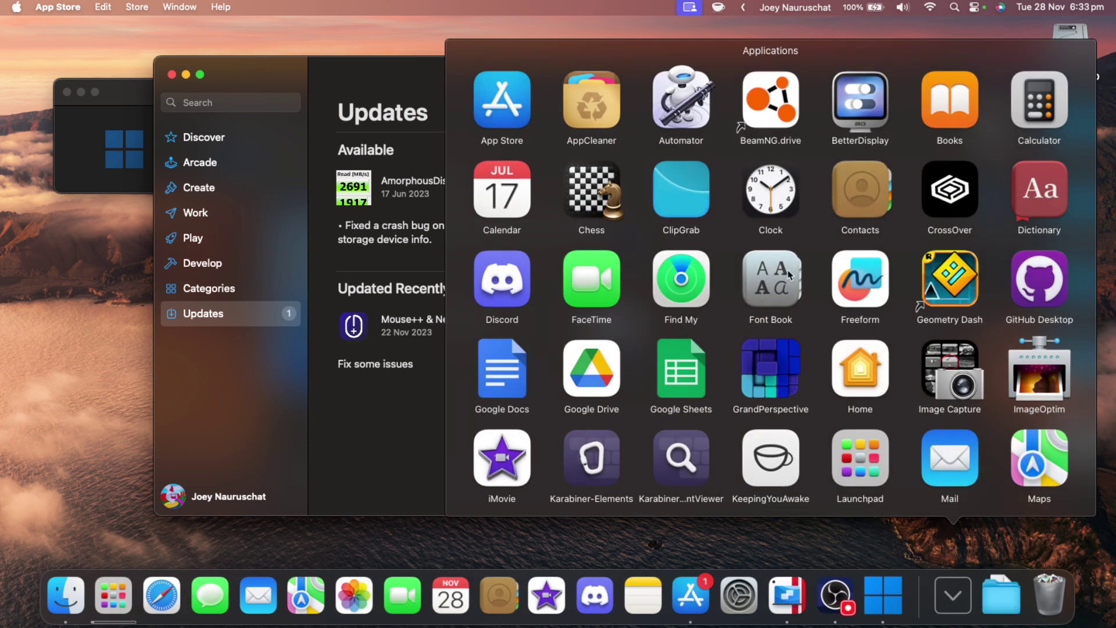
scroll(789, 275, "down", 10)
left_click(415, 384)
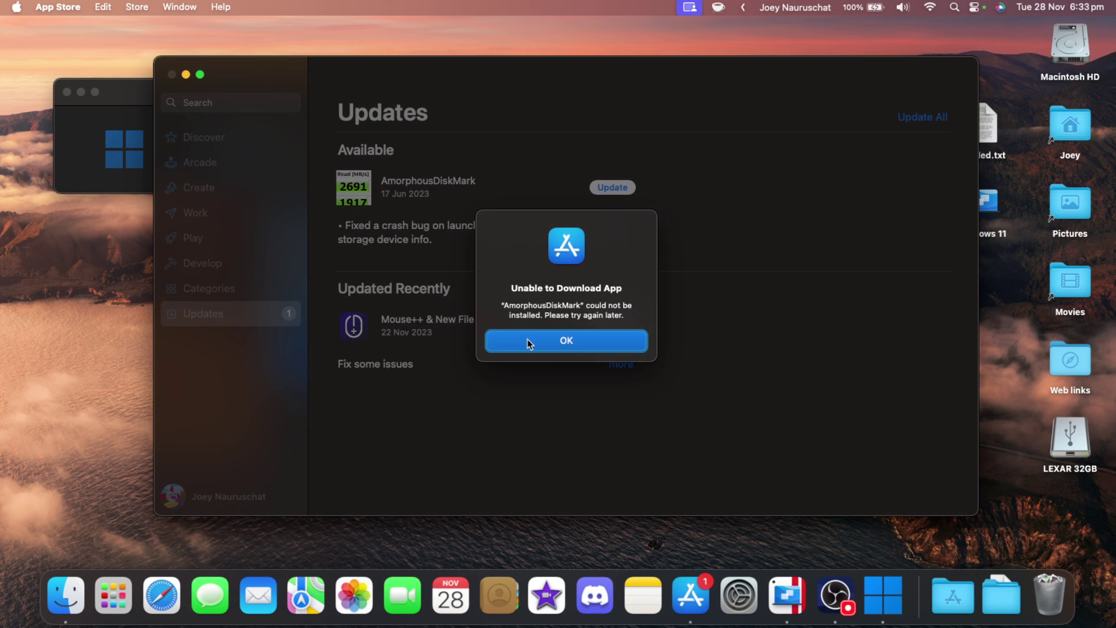
left_click(528, 341)
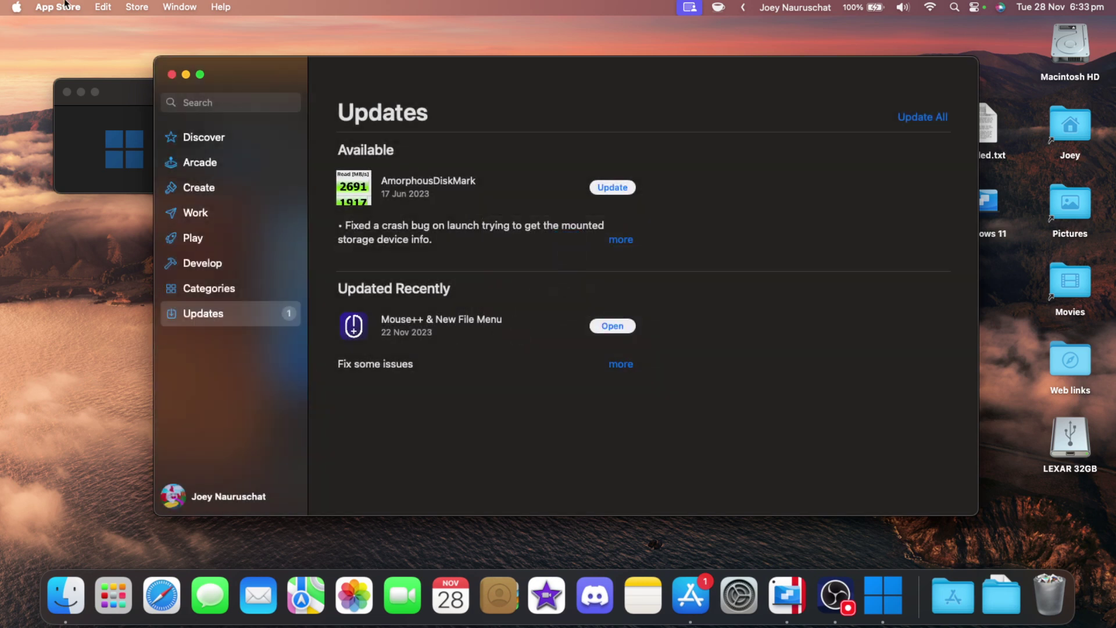
- Quit the App Store and return to the Parallels window for the Windows 11 download
left_click(66, 7)
left_click(73, 147)
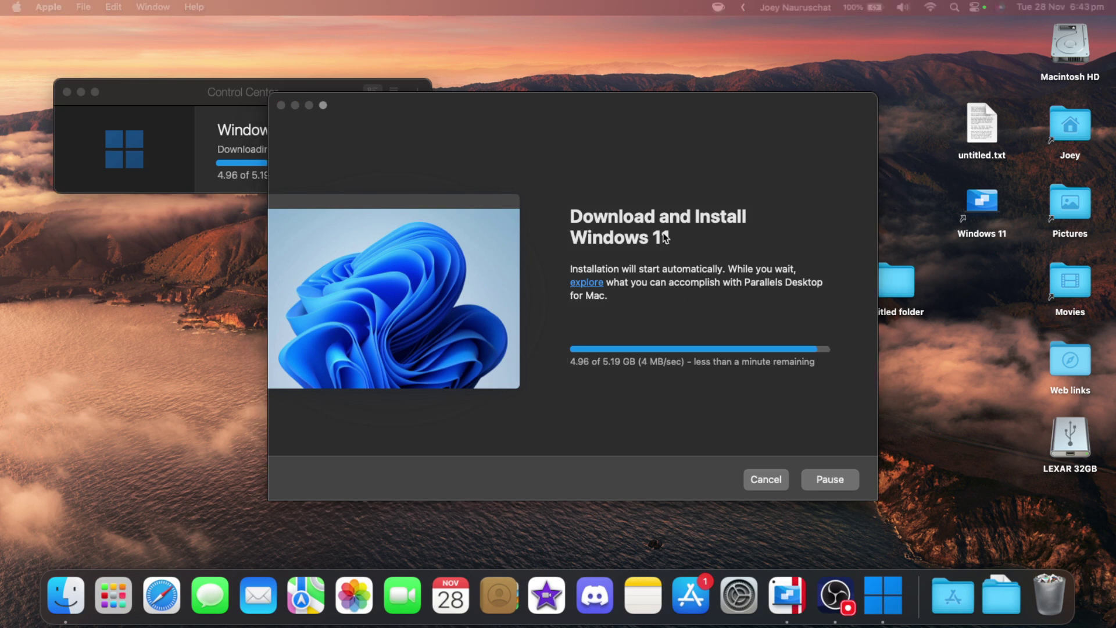
left_click(666, 237)
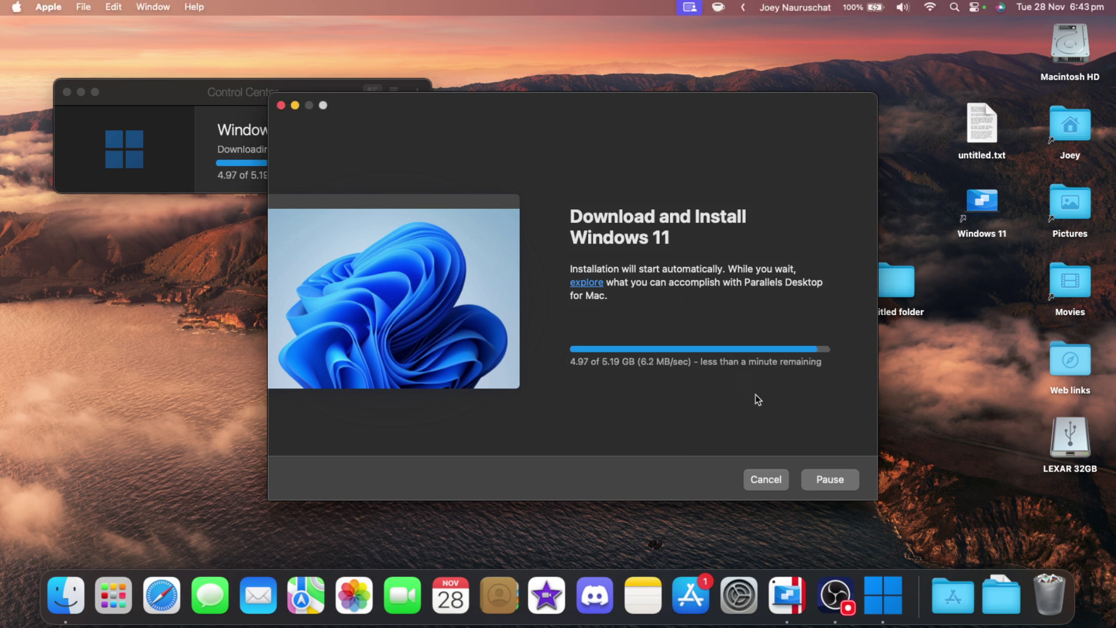